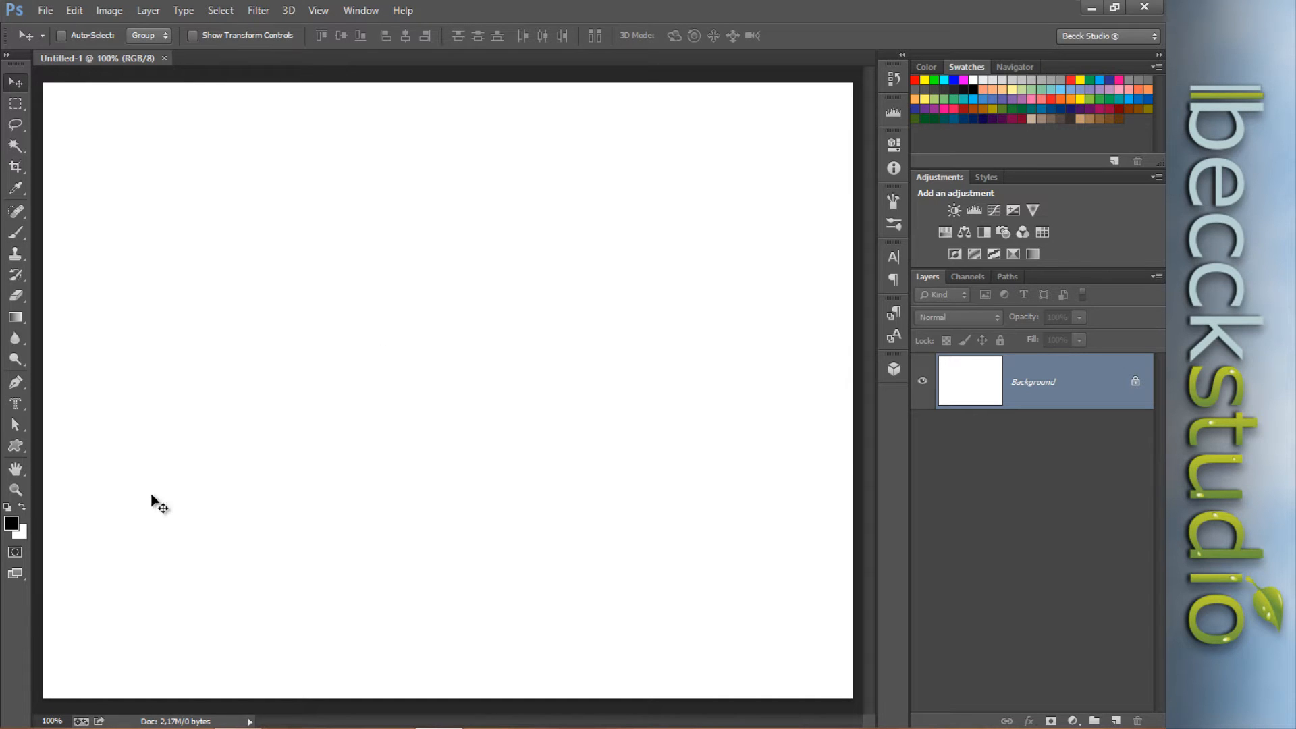
Set the foreground colour to light grey #bdbdbd.
left_click(15, 528)
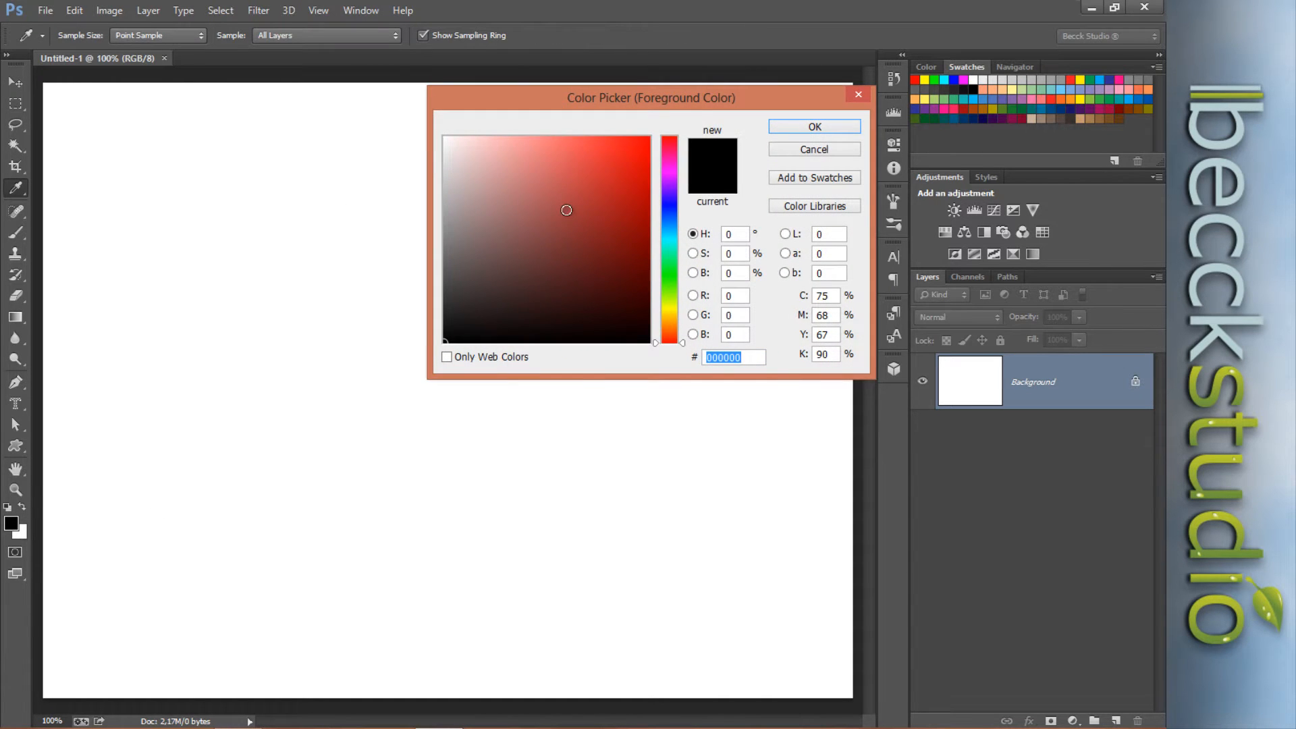
left_click_drag(561, 98, 431, 180)
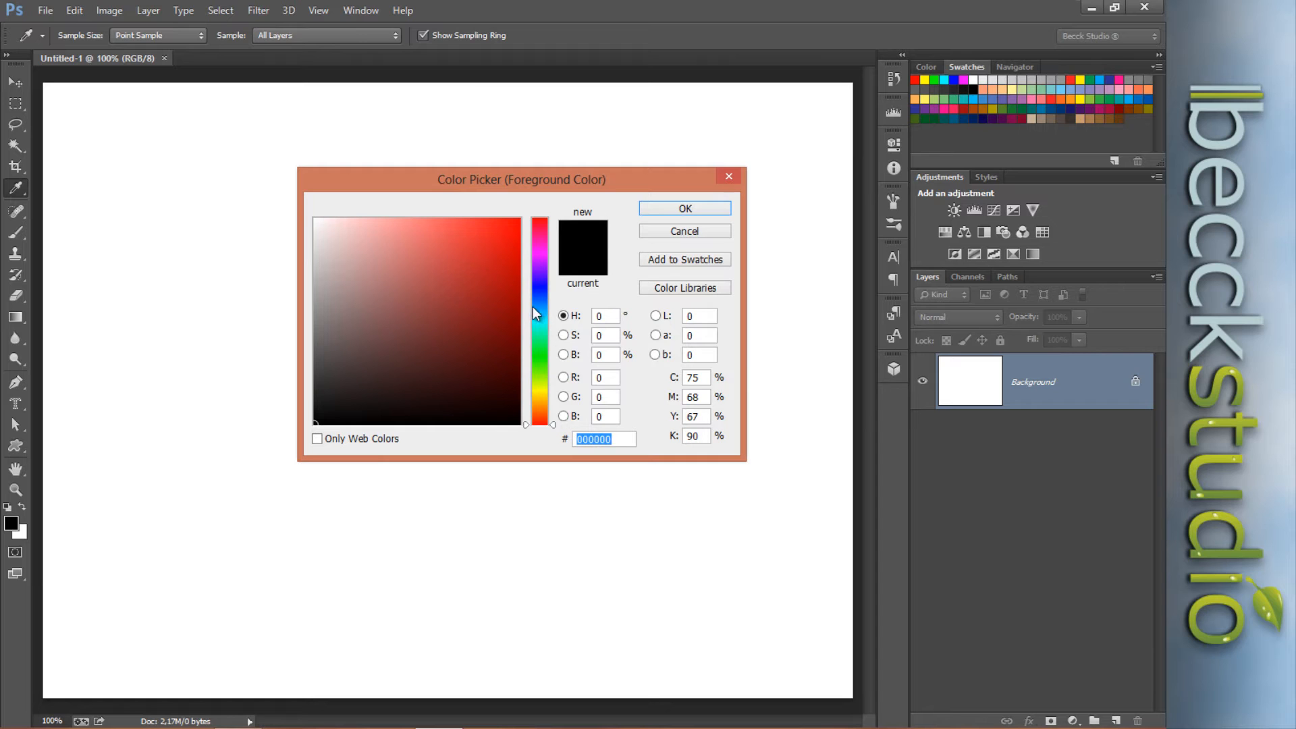
left_click_drag(322, 252, 294, 270)
left_click(650, 213)
key("v")
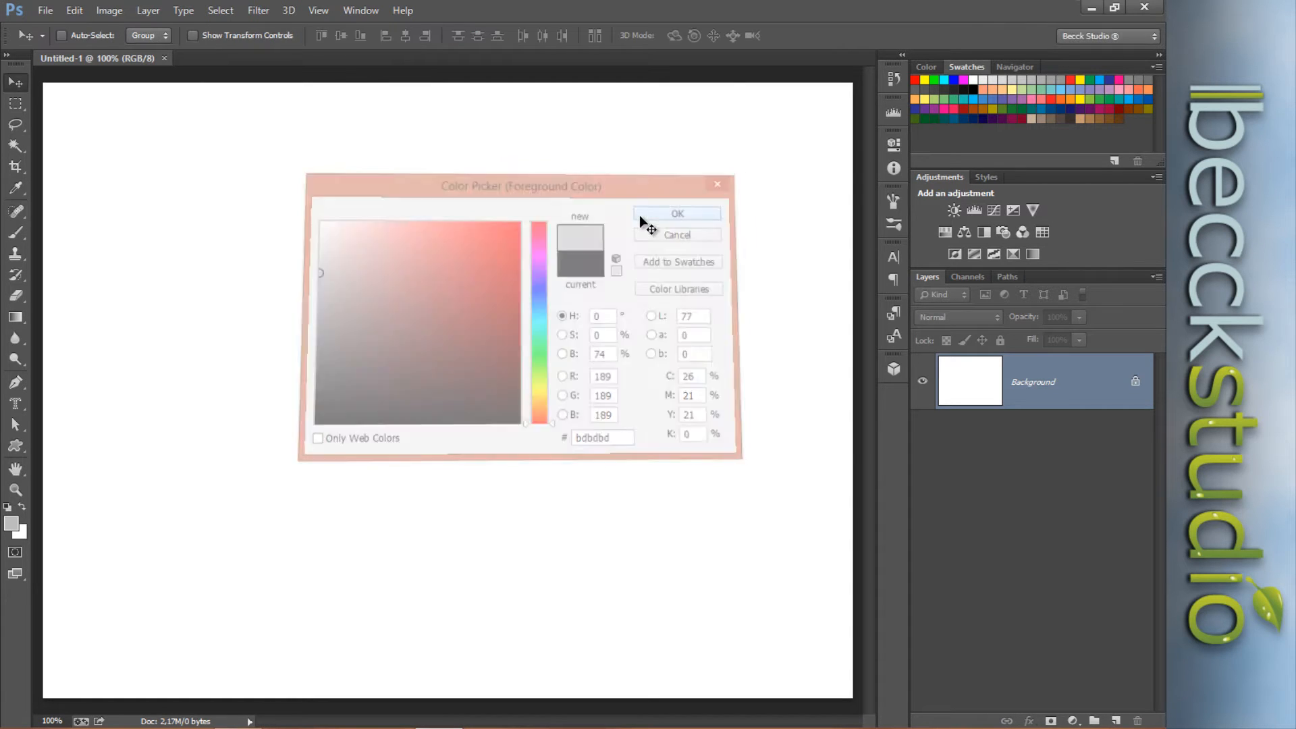
Fill the background with a vertical linear gradient from grey at its upper edge to white below, and add a new empty layer.
left_click(16, 319)
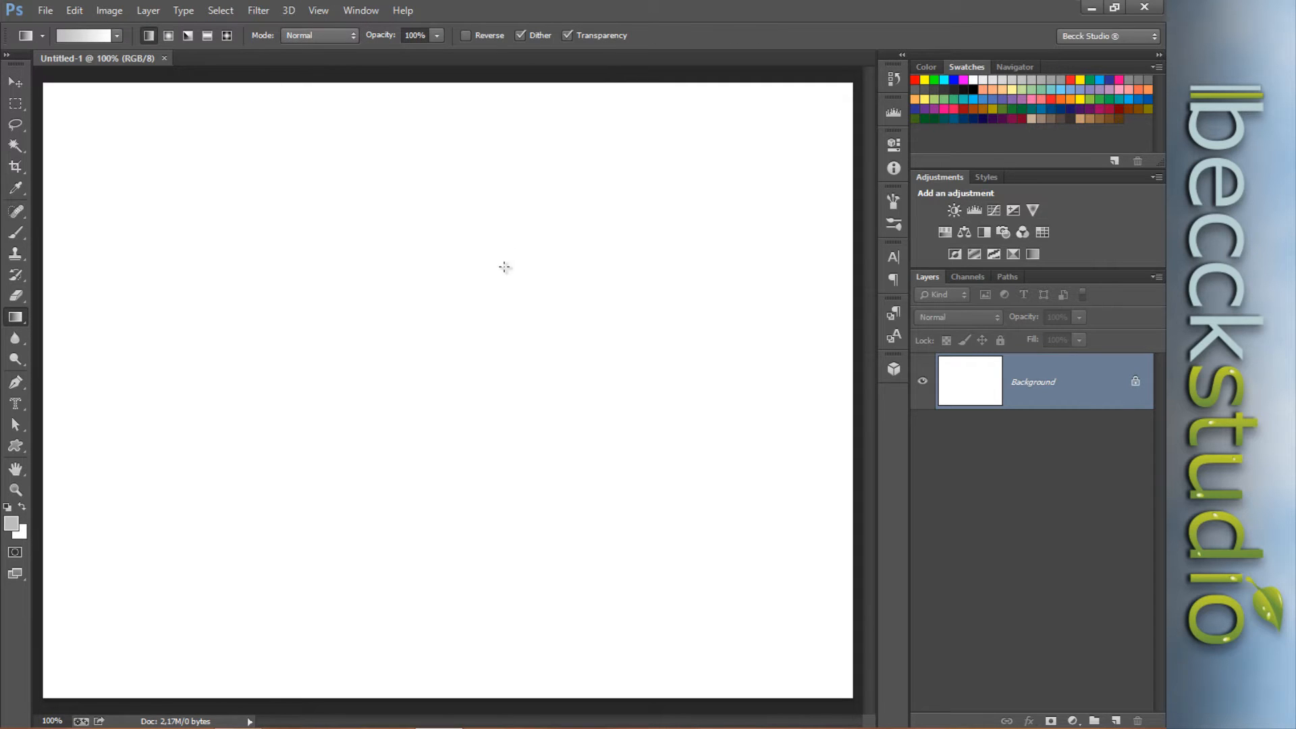
left_click_drag(447, 108, 512, 626)
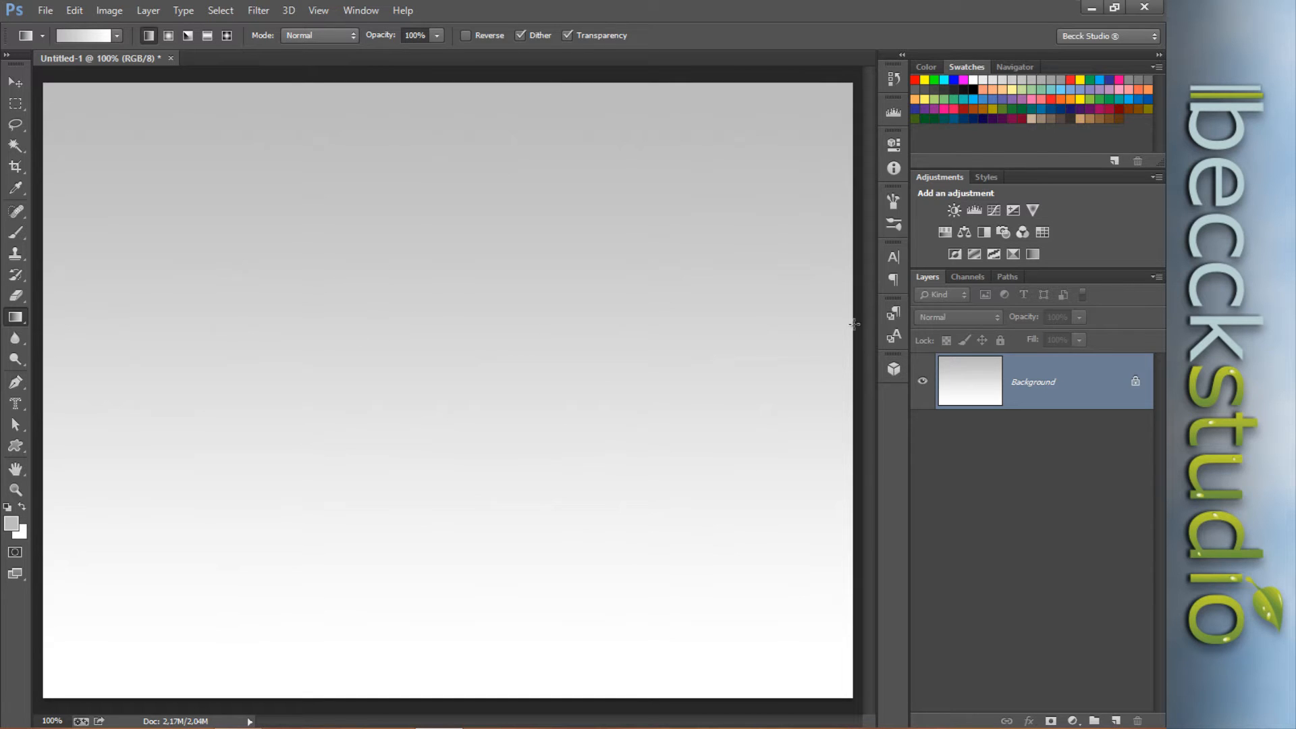
left_click(1116, 720)
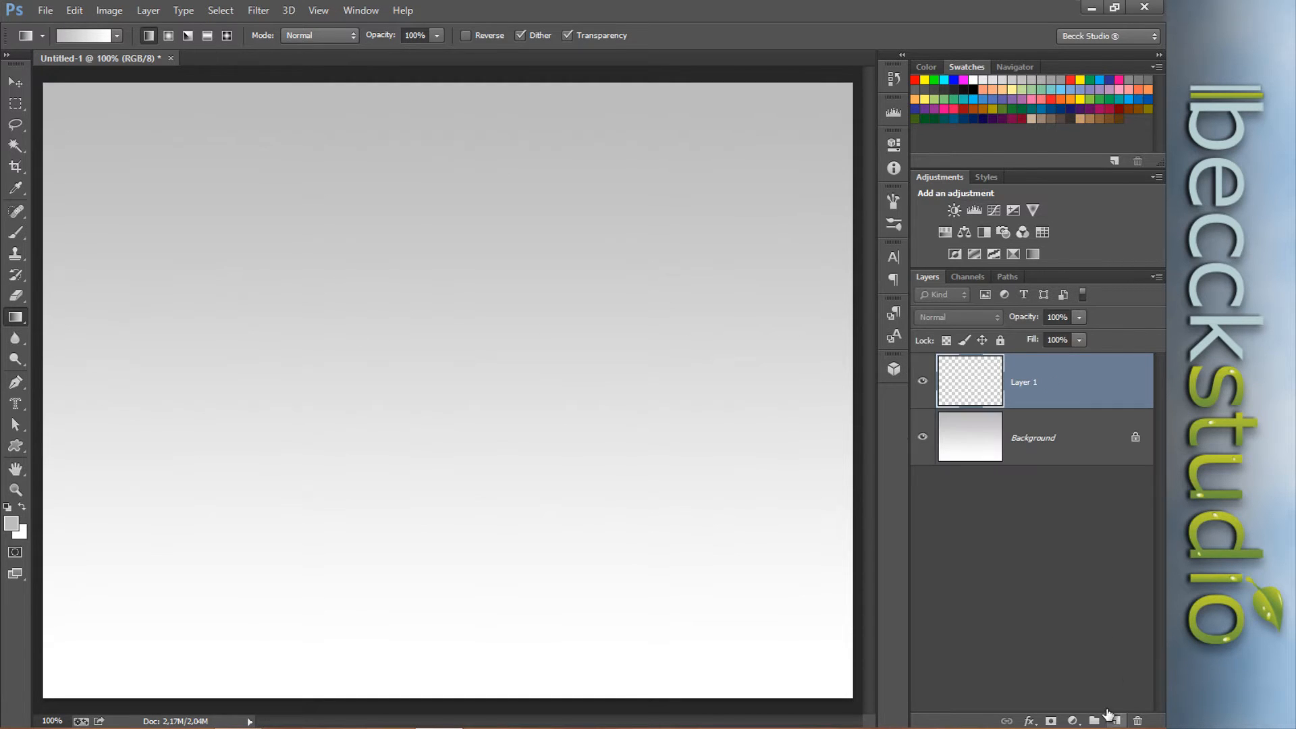
Create a horizontal type mask selection reading GELO in Berlin Sans FB Demi at 360 pt, and centre it on the canvas.
left_click(16, 403)
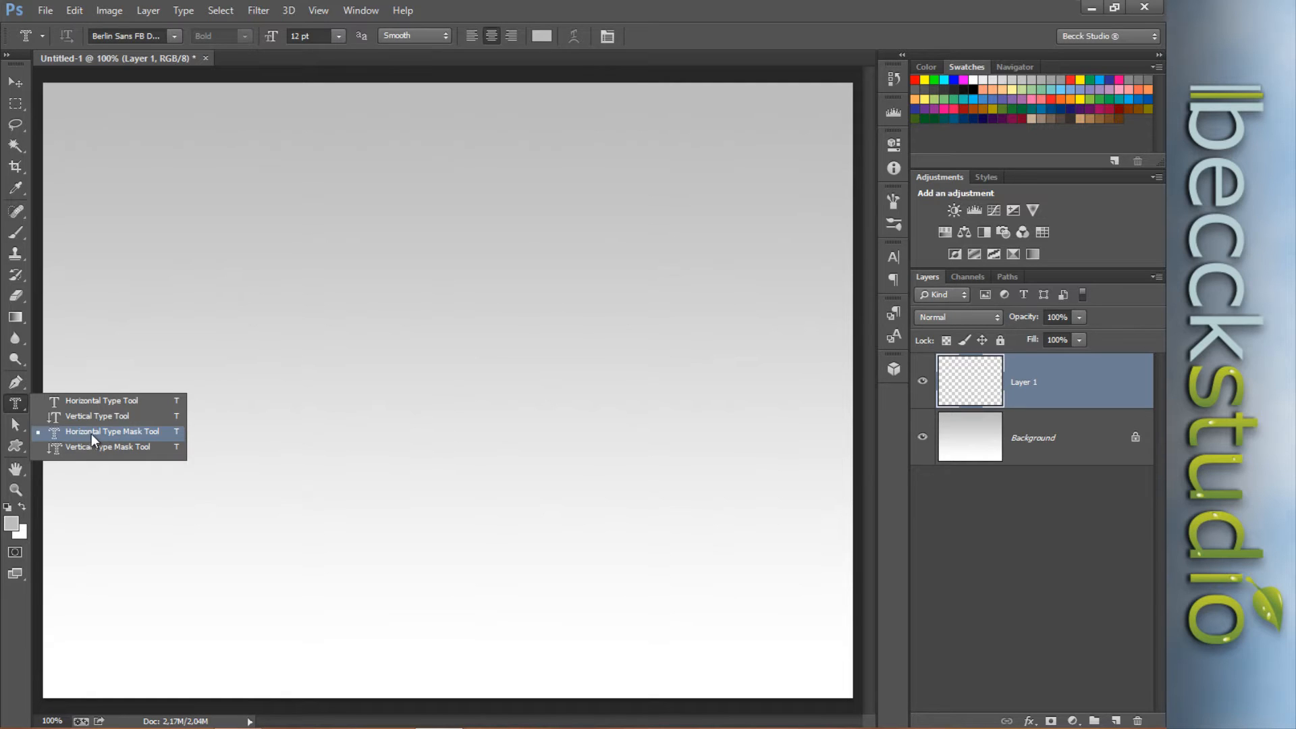
left_click(121, 432)
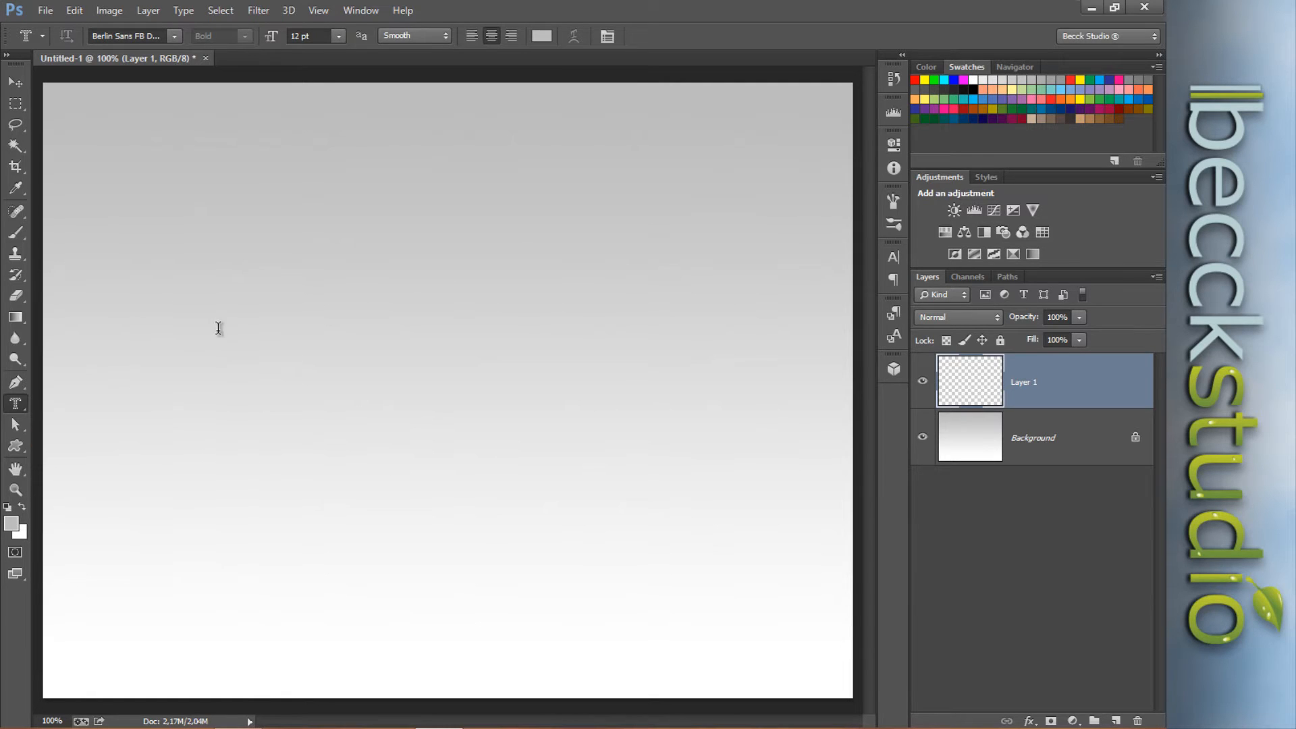
left_click(173, 34)
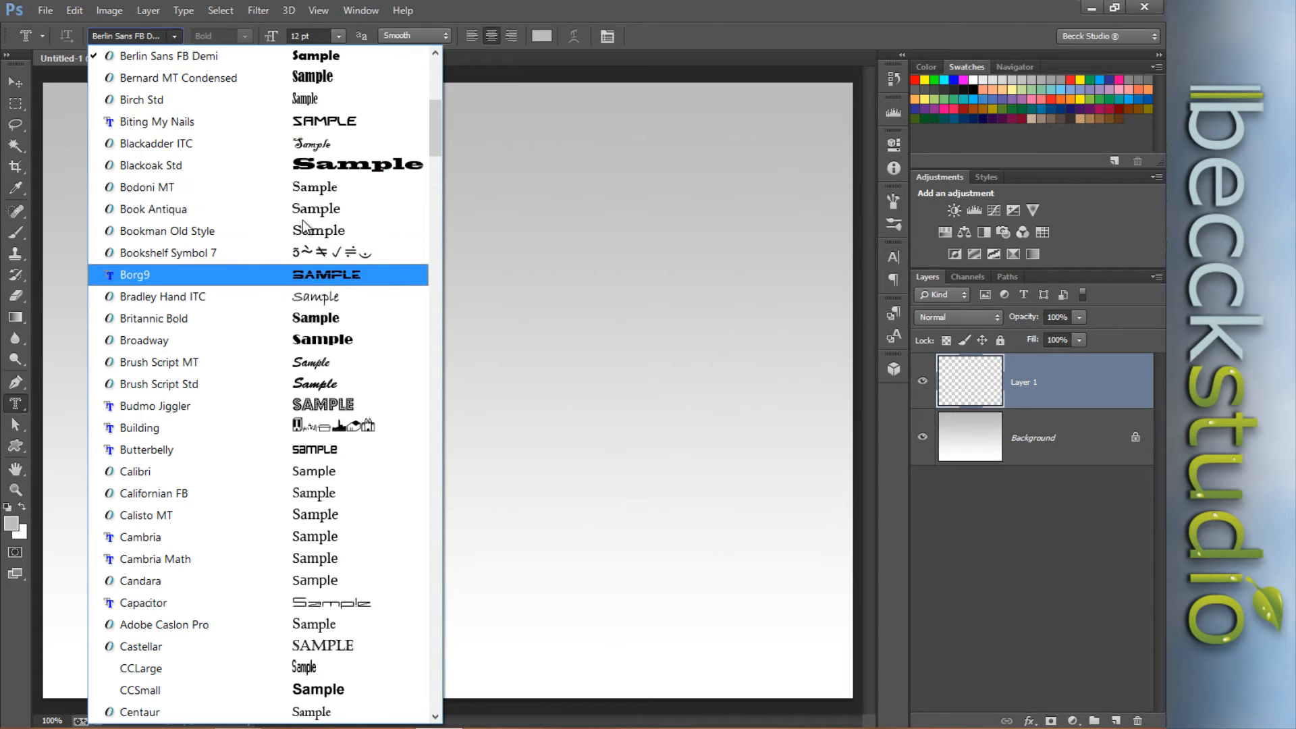
left_click(164, 58)
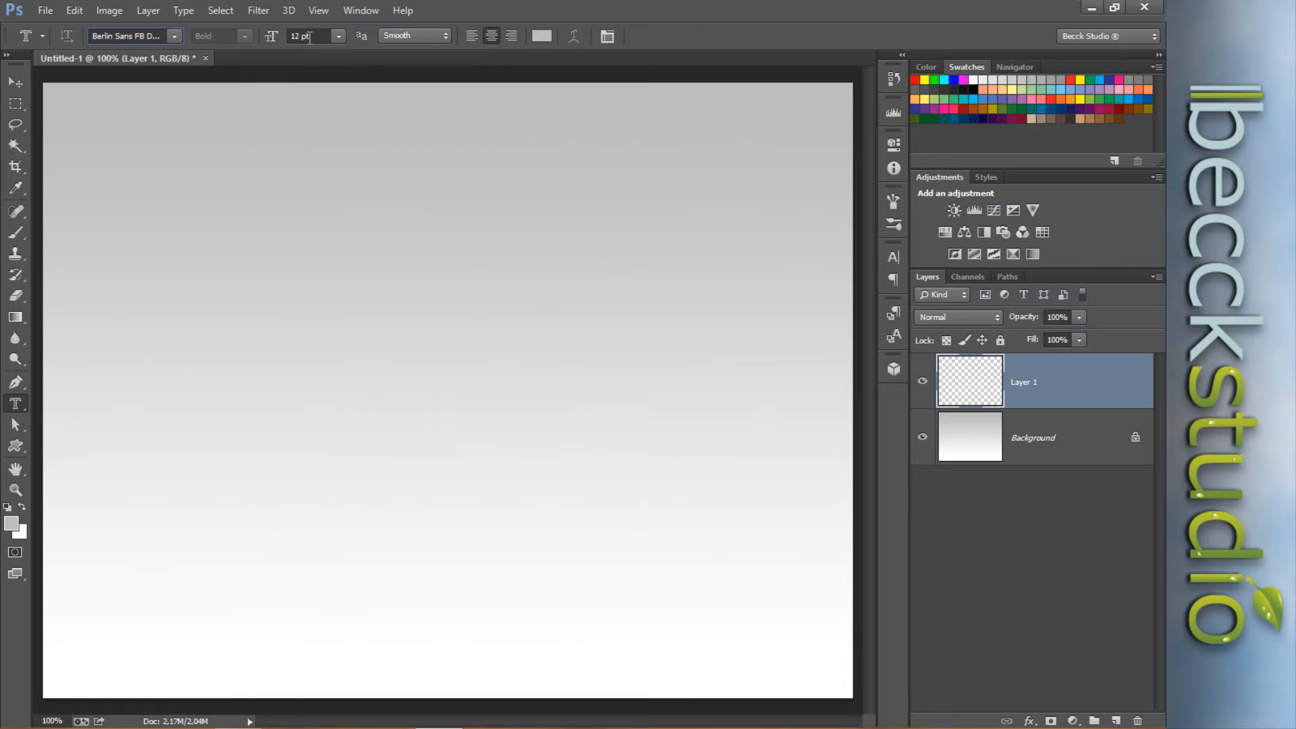
left_click(309, 36)
type("360")
left_click(422, 399)
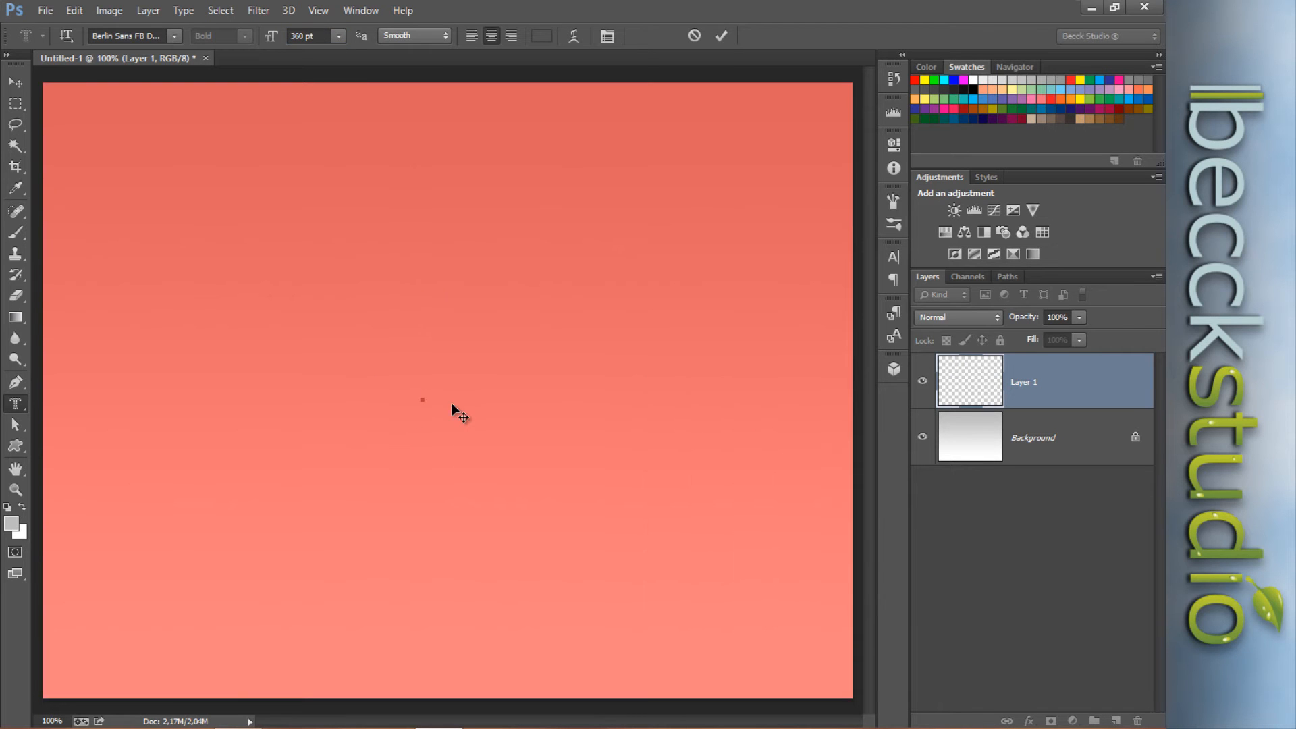
type("G")
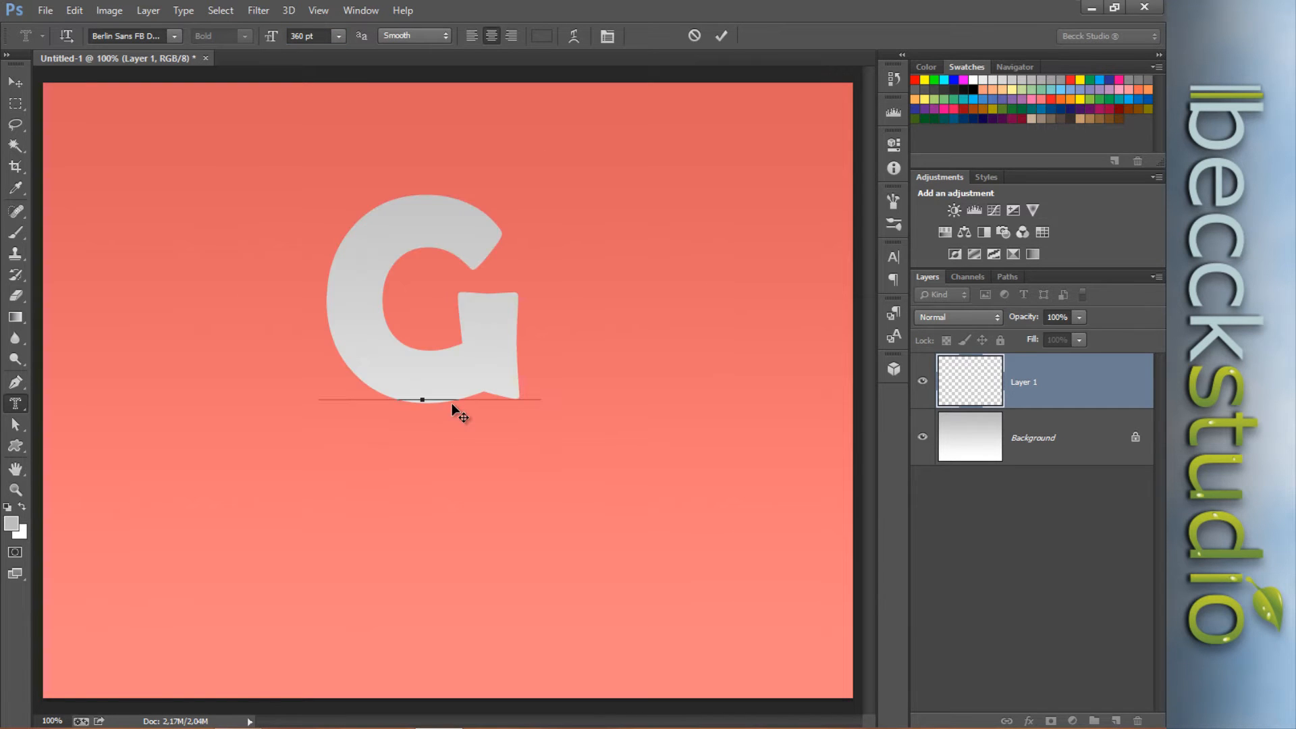
type("ELO")
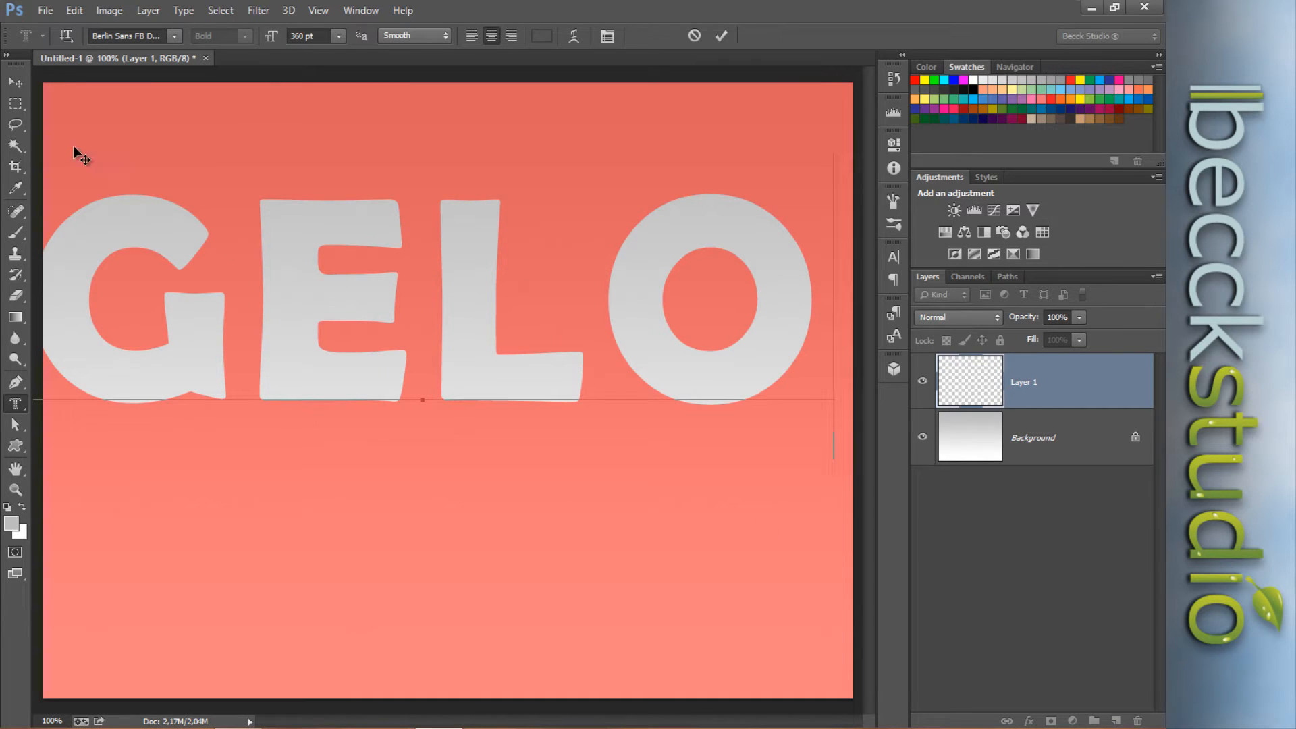
left_click(15, 105)
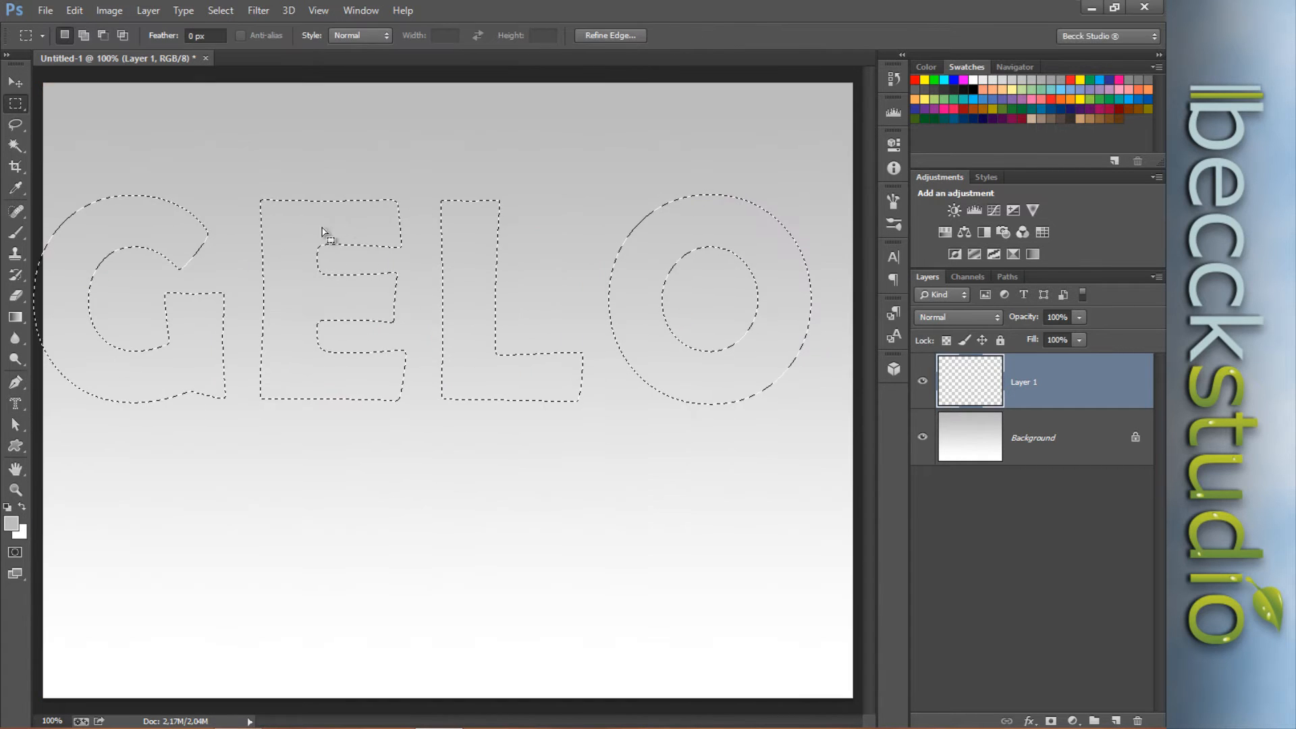
left_click_drag(311, 242, 328, 312)
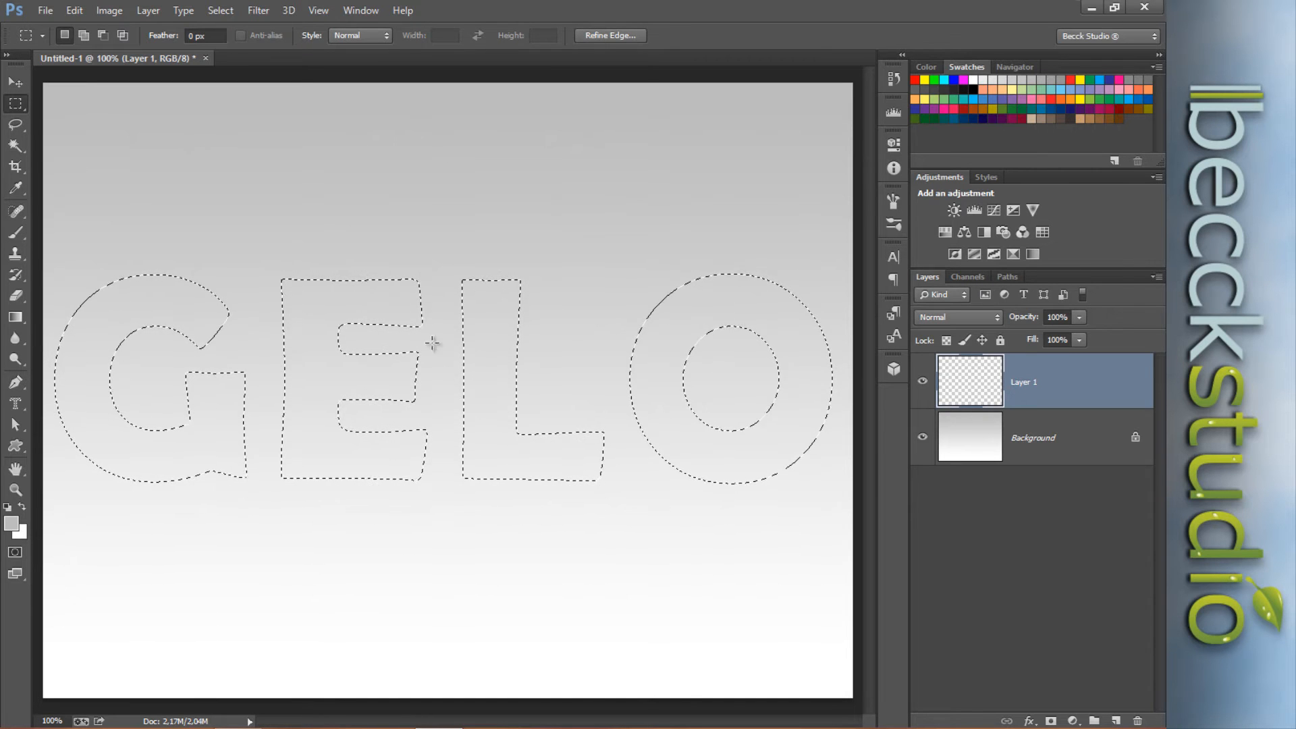
Save the GELO letter selection as a new channel in the Untitled-1 document.
left_click(221, 11)
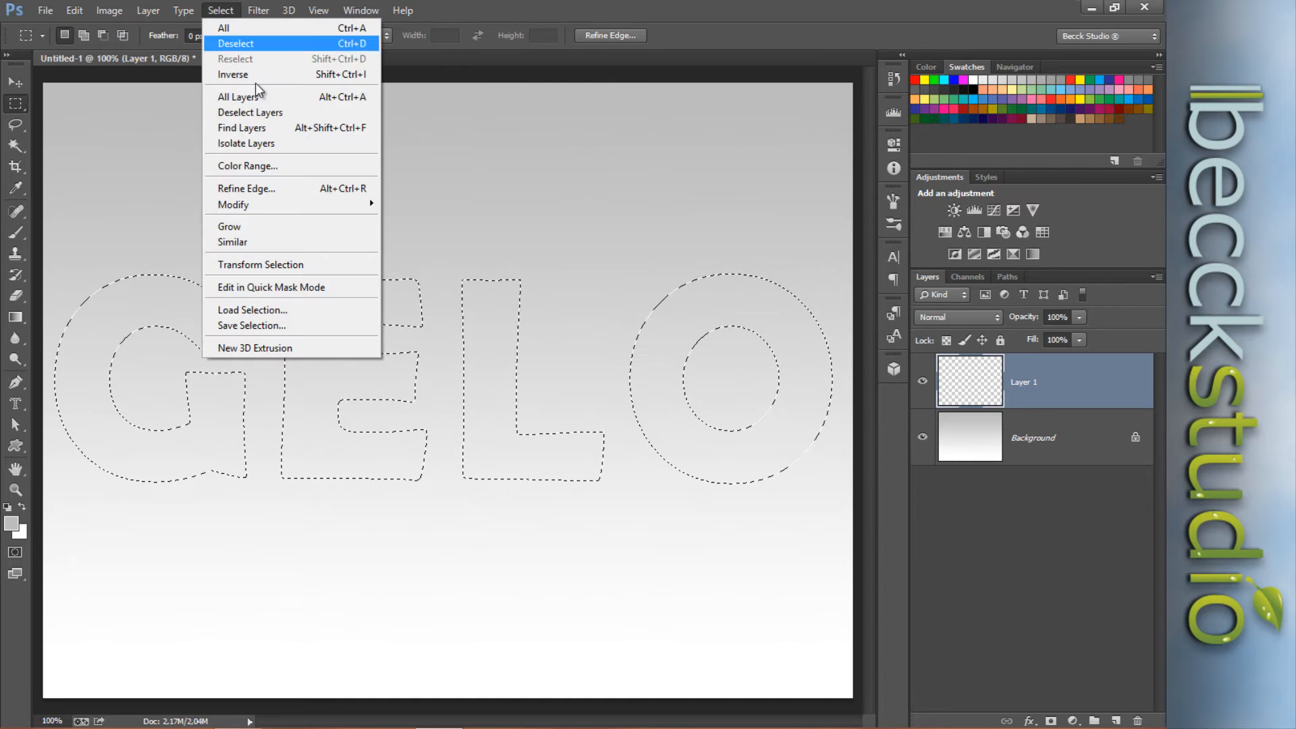
left_click(265, 327)
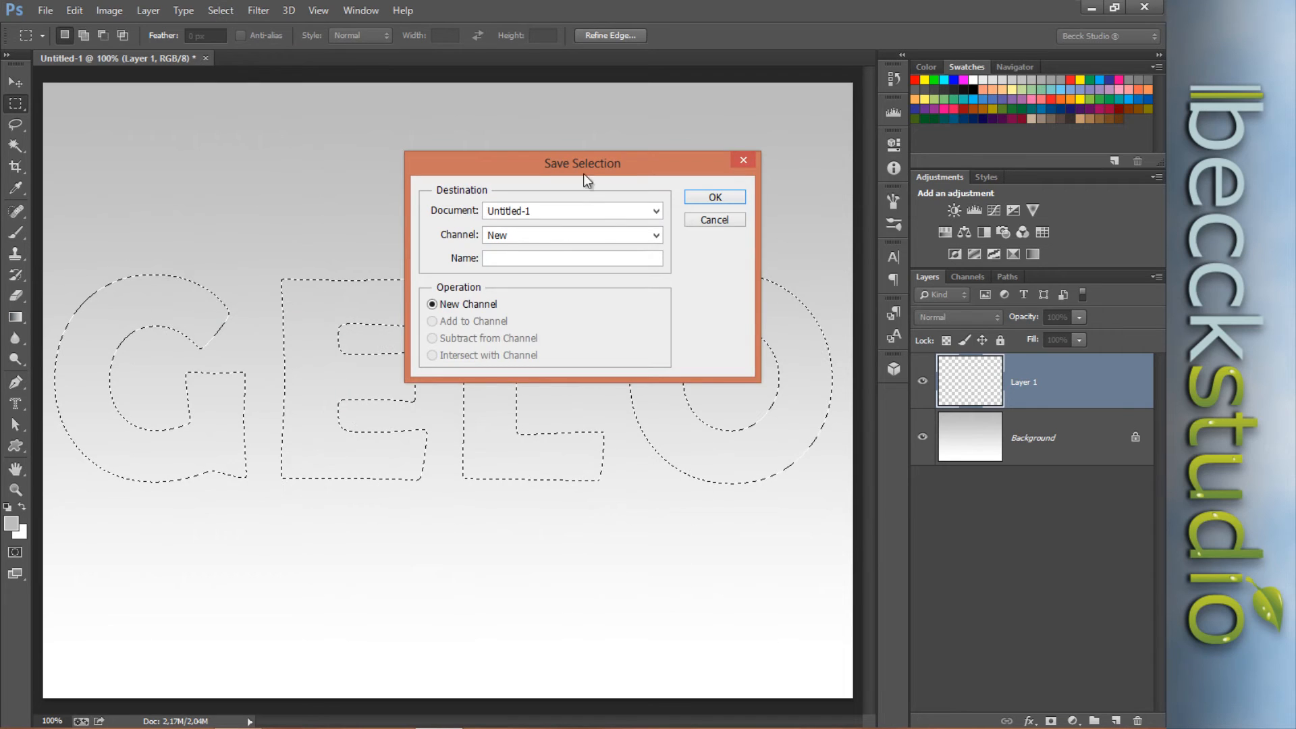
left_click_drag(611, 157, 568, 187)
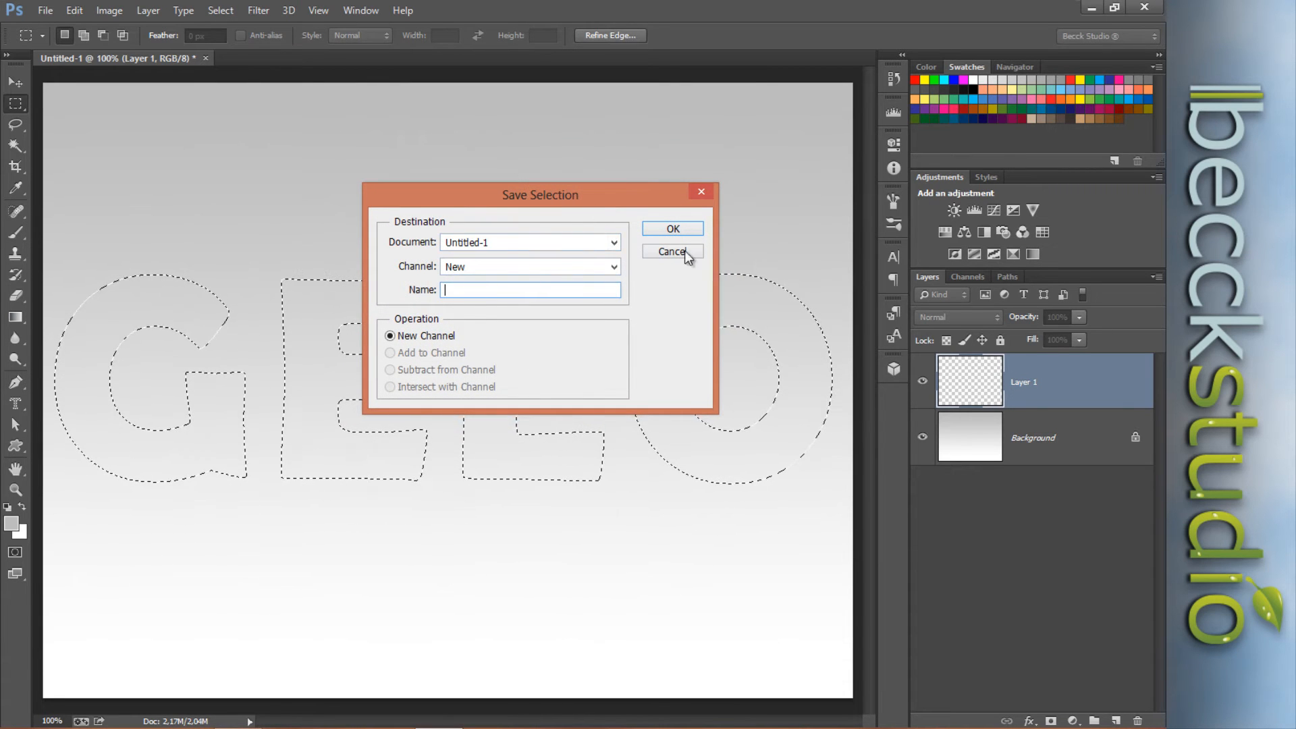
left_click(672, 230)
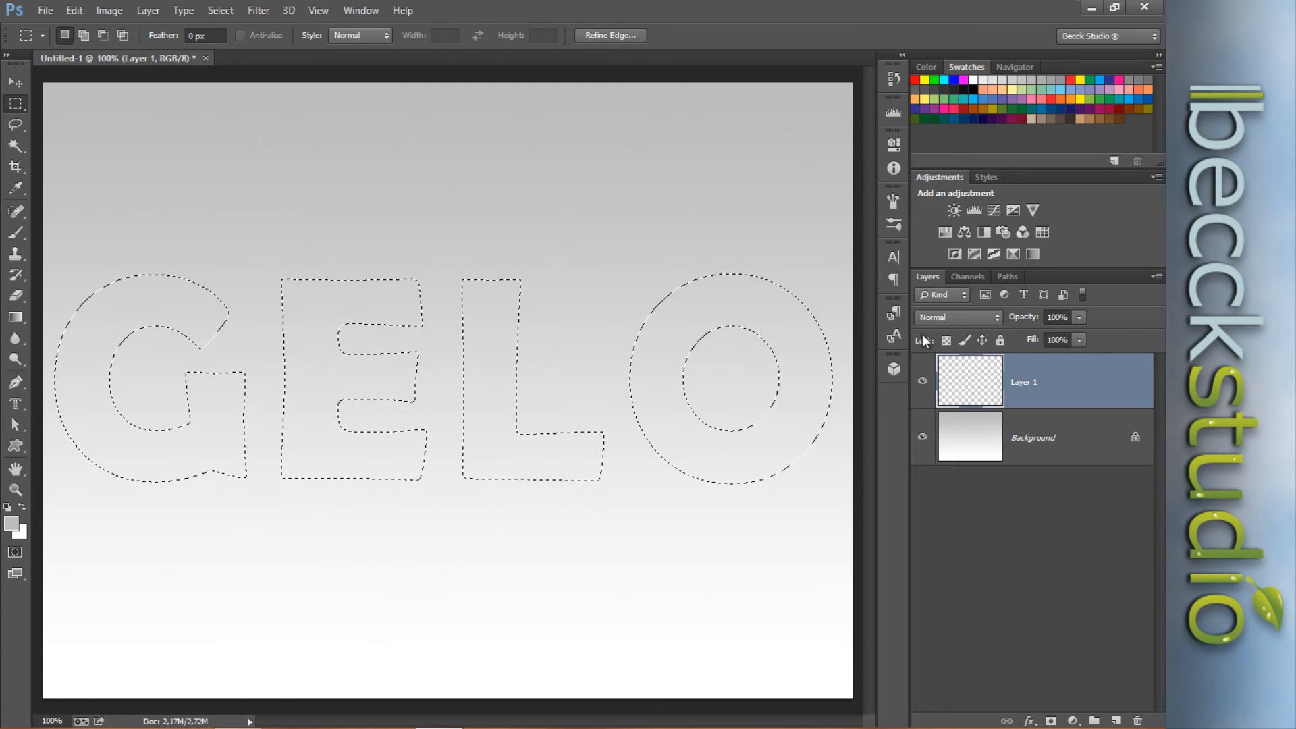
Deselect the letters and display the Alpha 1 channel on its own for editing.
left_click(352, 11)
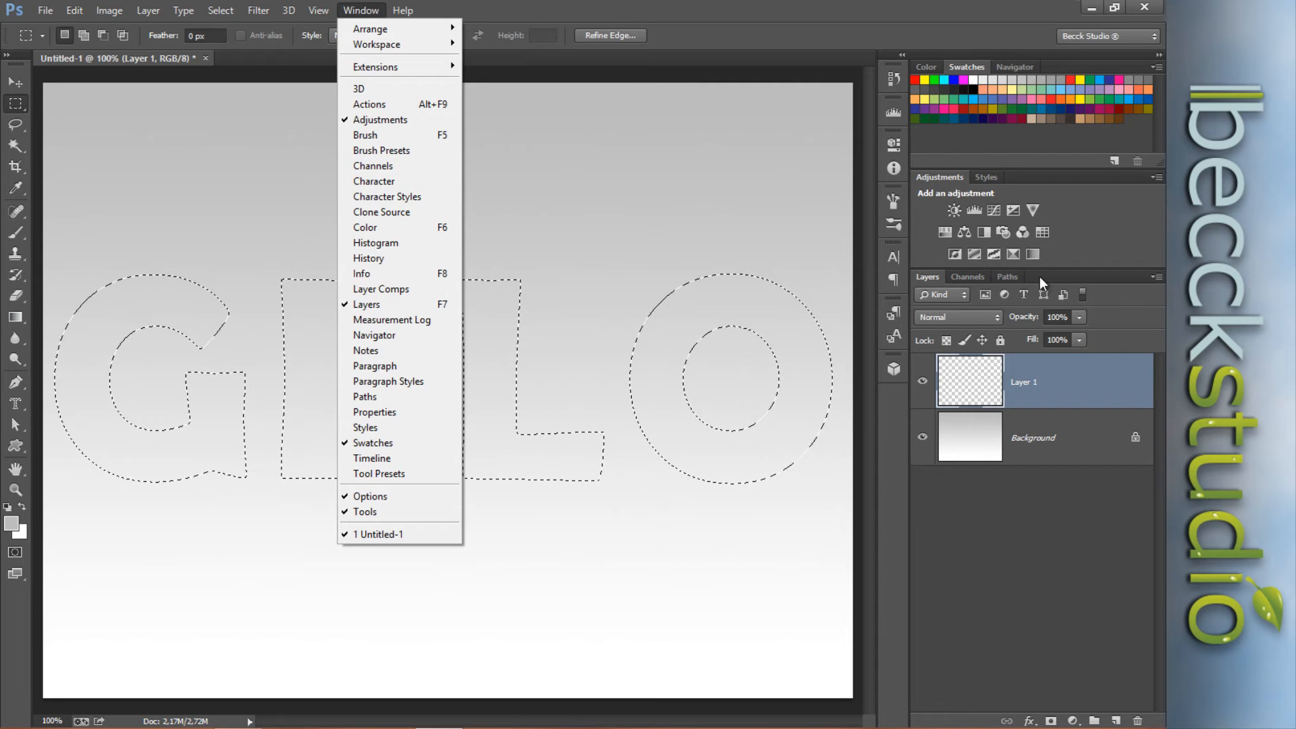
left_click(940, 280)
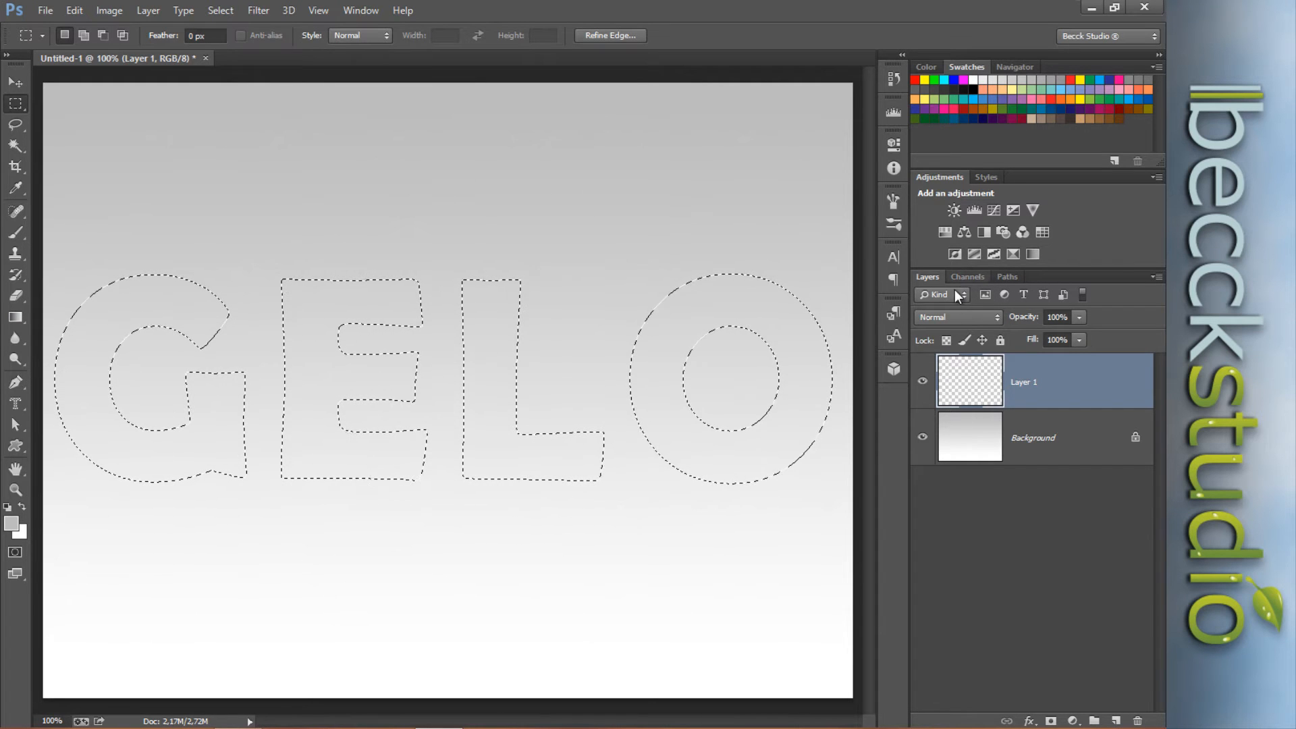
left_click(220, 10)
left_click(225, 45)
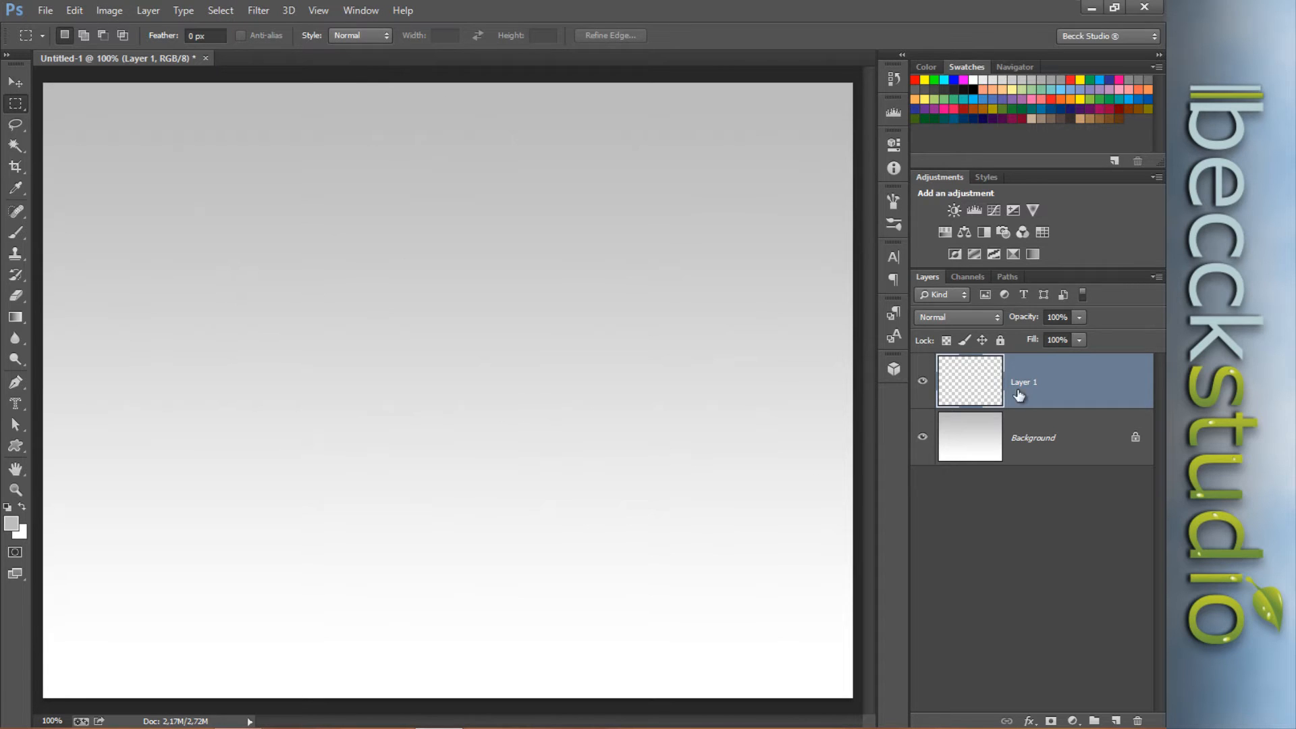
left_click(967, 277)
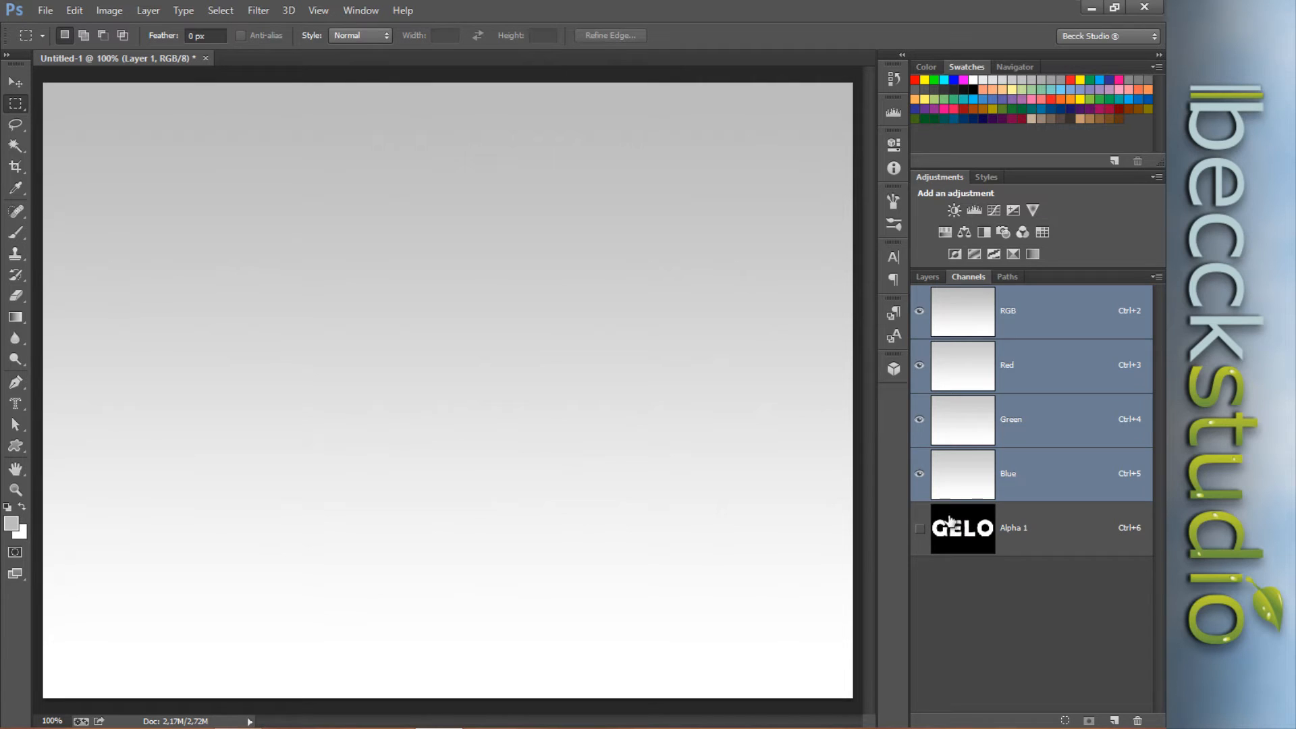
left_click(1035, 526)
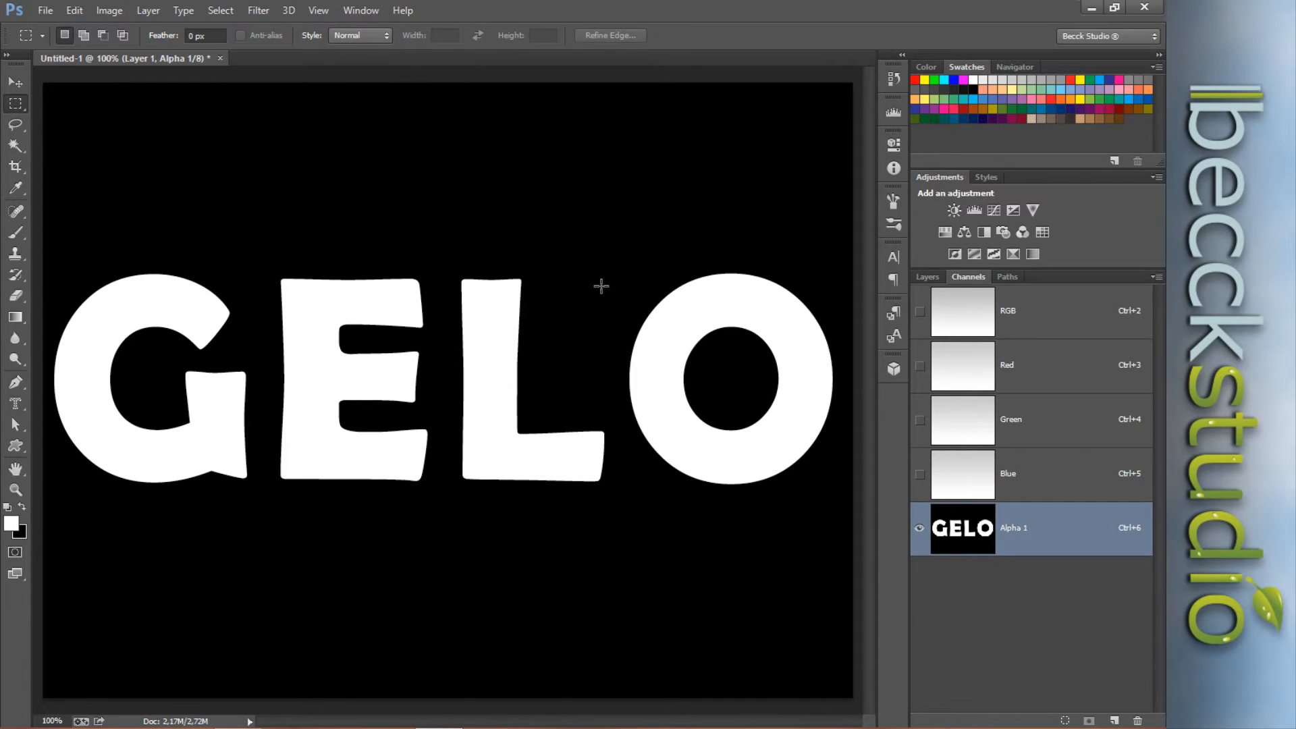
left_click(894, 258)
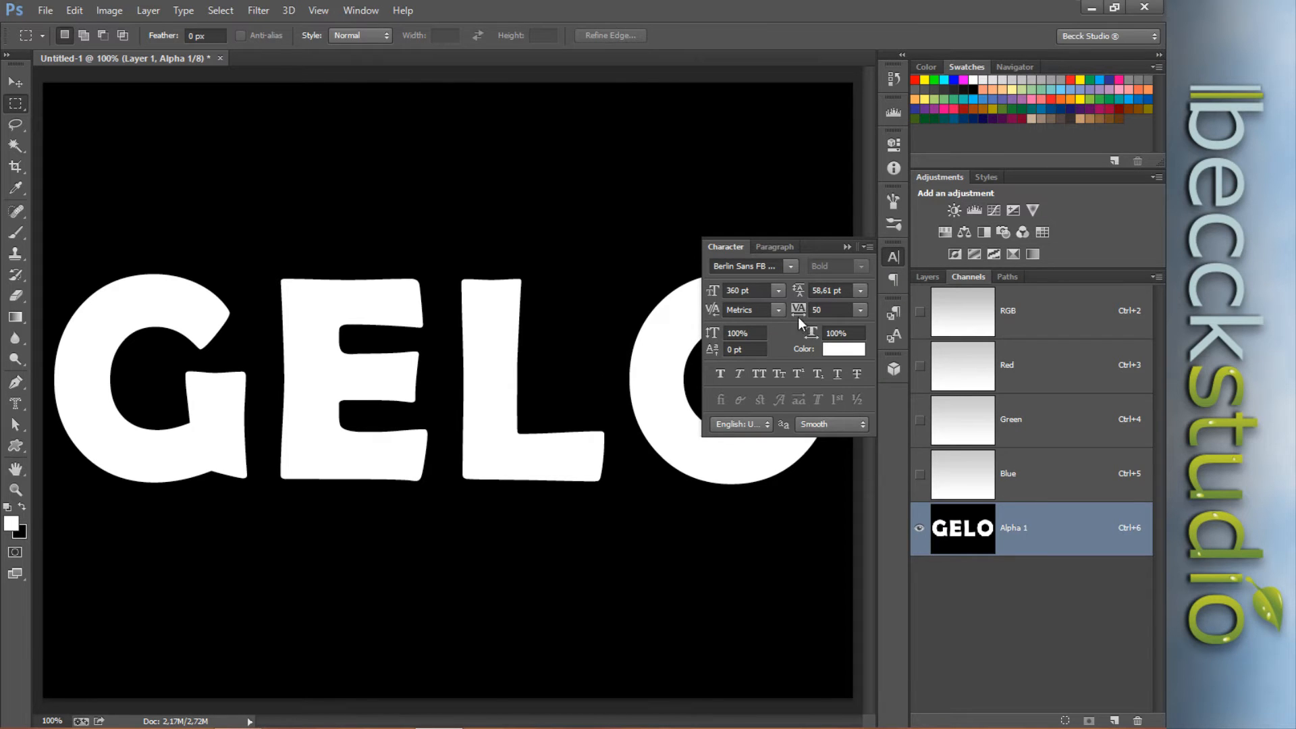
left_click(858, 310)
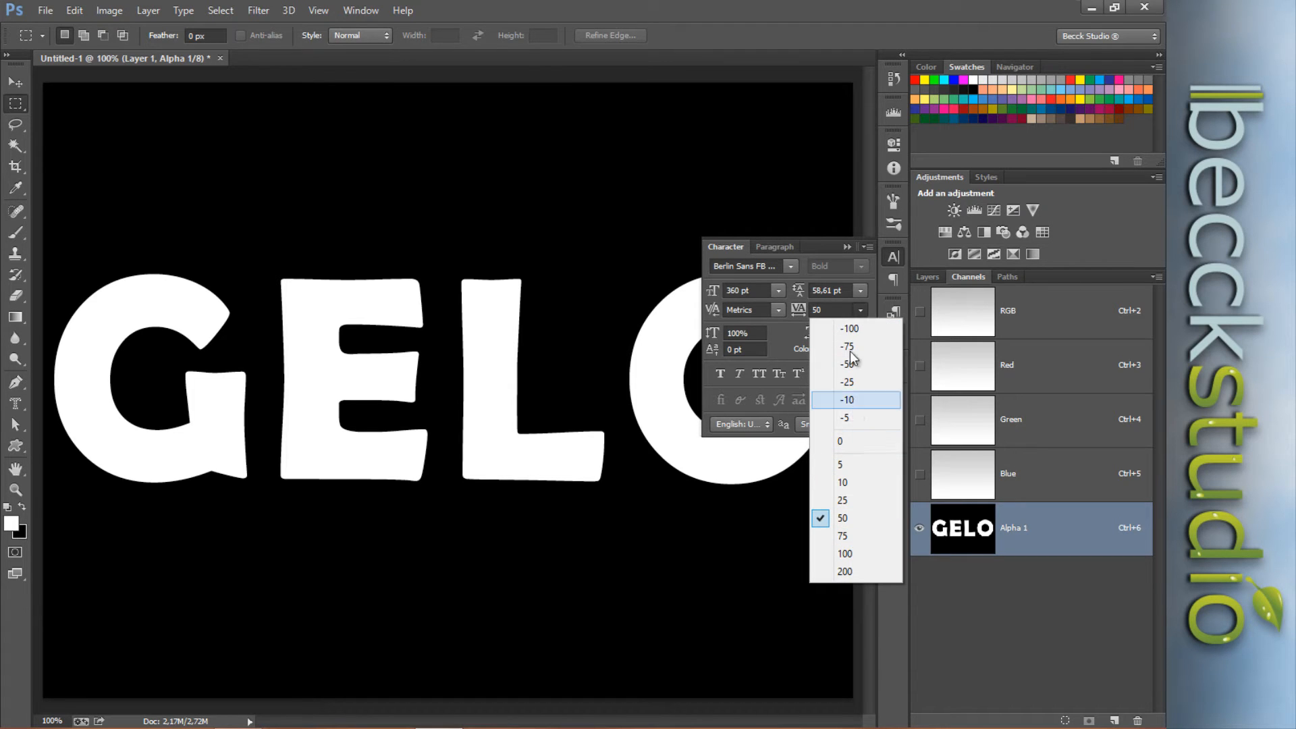
left_click(858, 309)
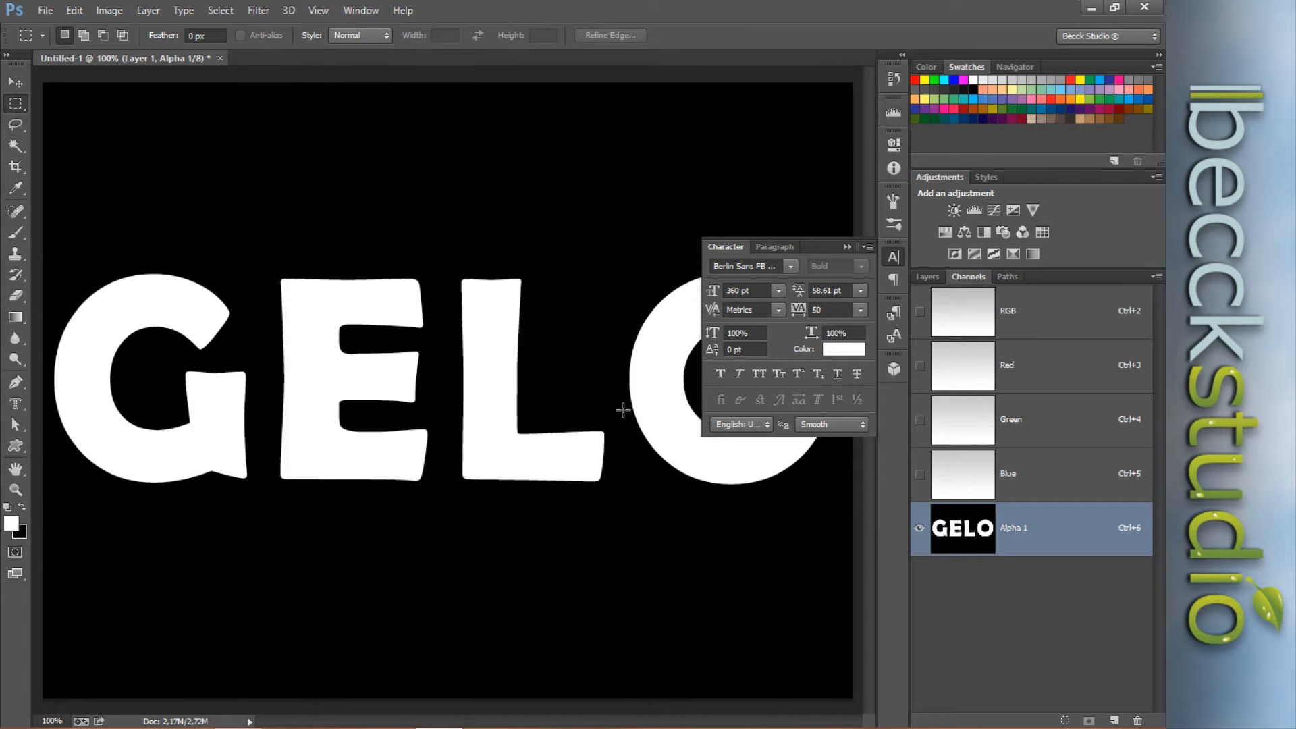
left_click(893, 258)
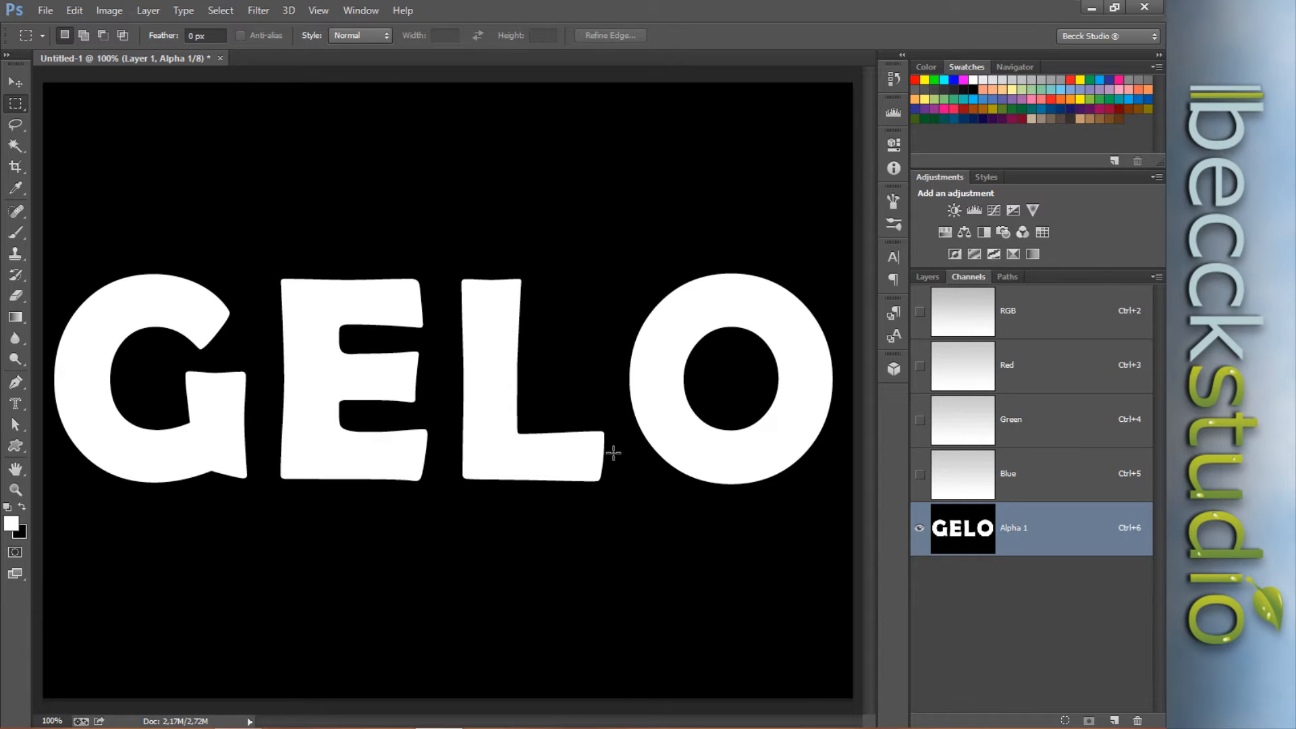
Select the letter O with a rectangular marquee, move it slightly left towards the L in the Alpha 1 channel, and deselect it.
right_click(13, 108)
left_click(61, 100)
left_click_drag(624, 239, 840, 503)
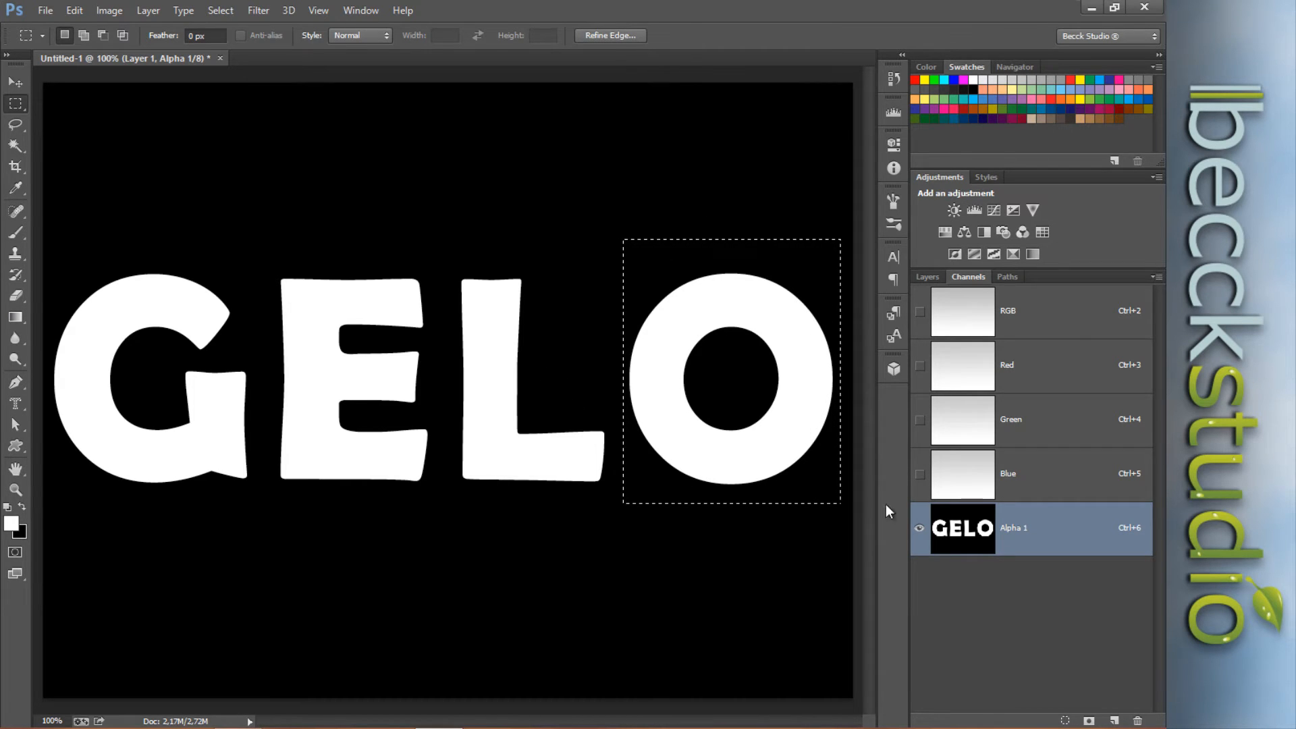
left_click(13, 82)
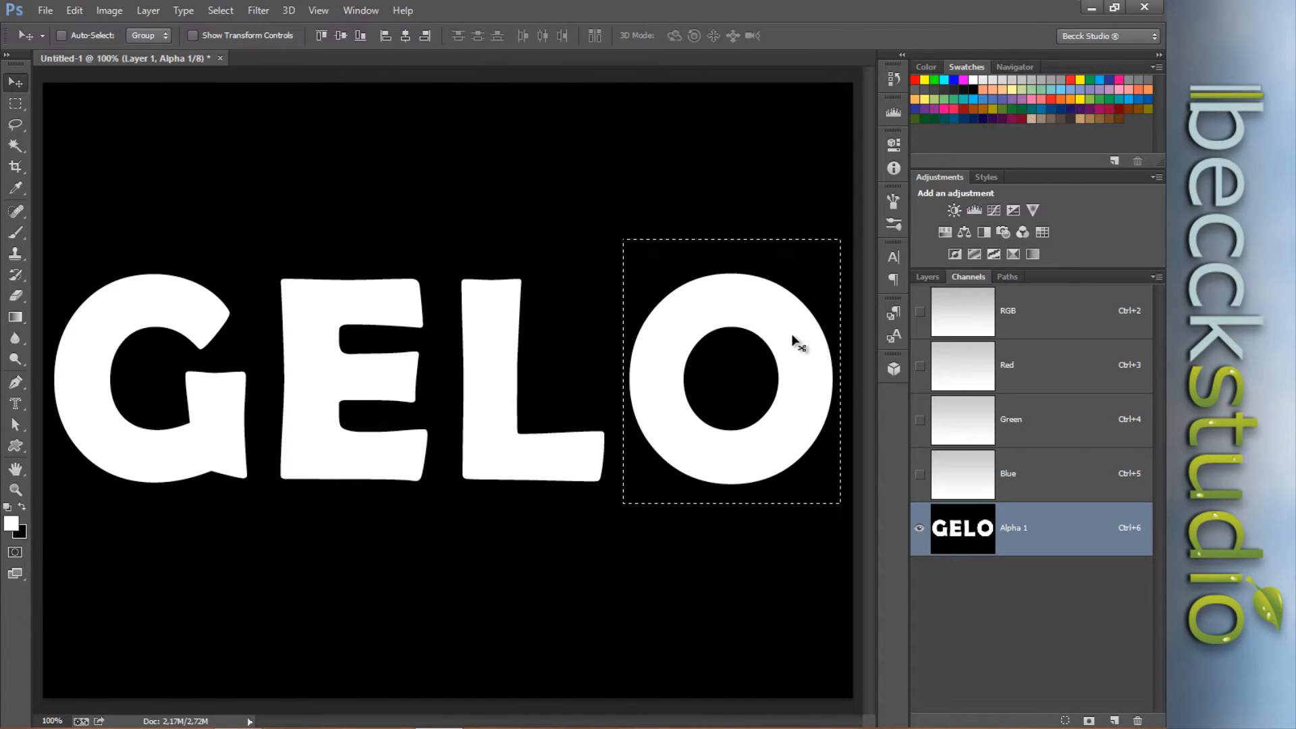
left_click_drag(792, 335, 779, 351)
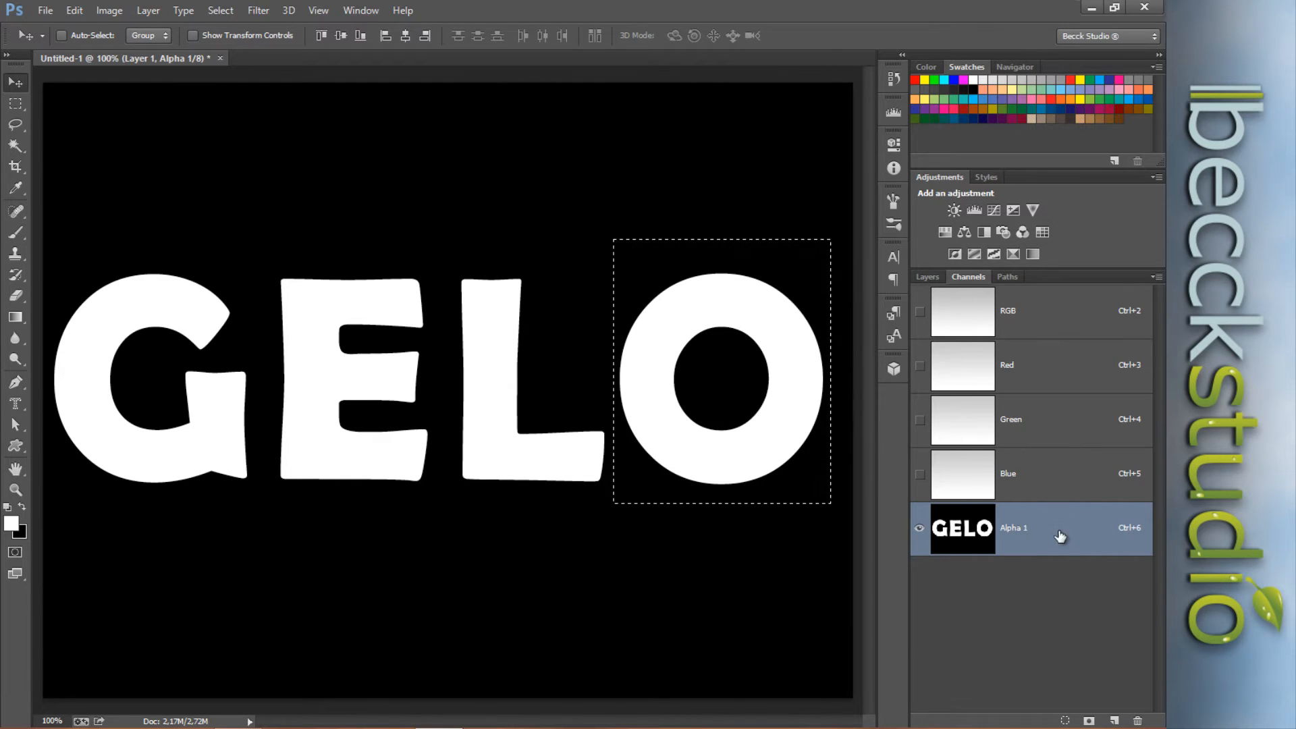
key("ctrl+d")
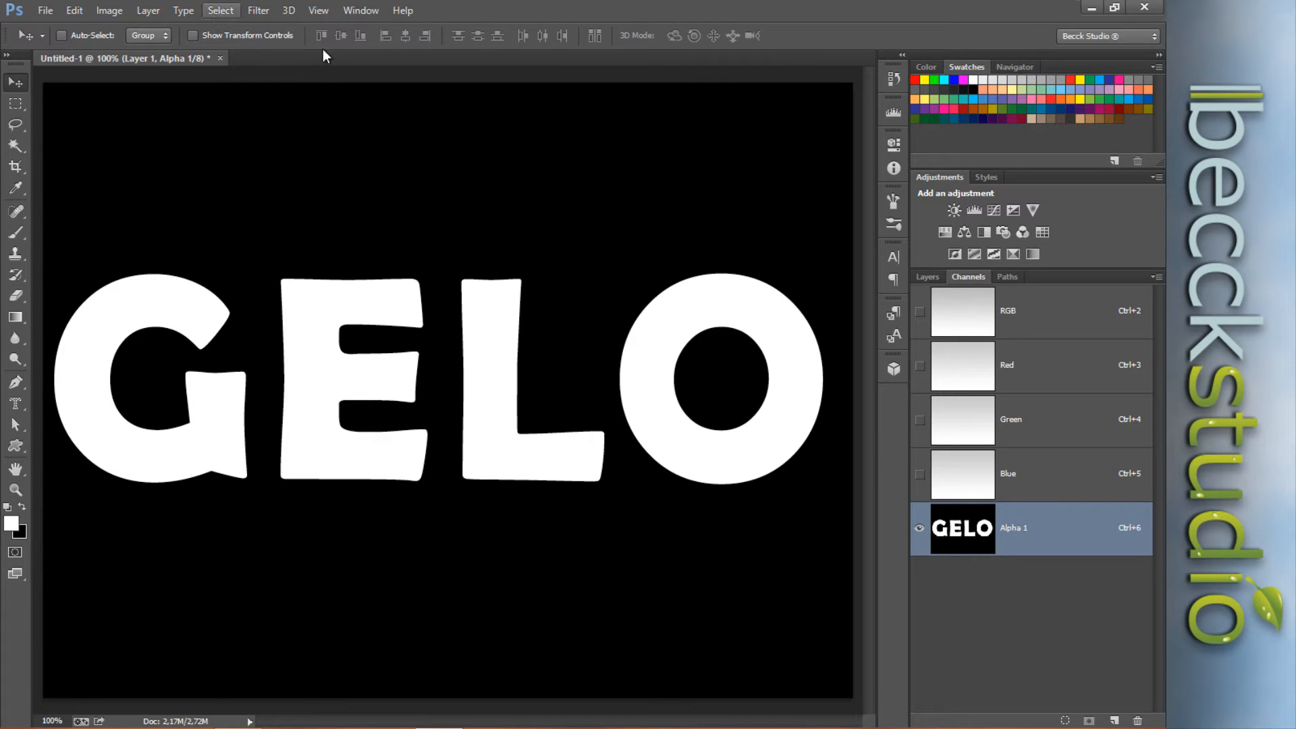
Apply a Gaussian Blur with a radius of 10 pixels to the GELO letters in the Alpha 1 channel.
left_click(255, 11)
mouse_move(327, 189)
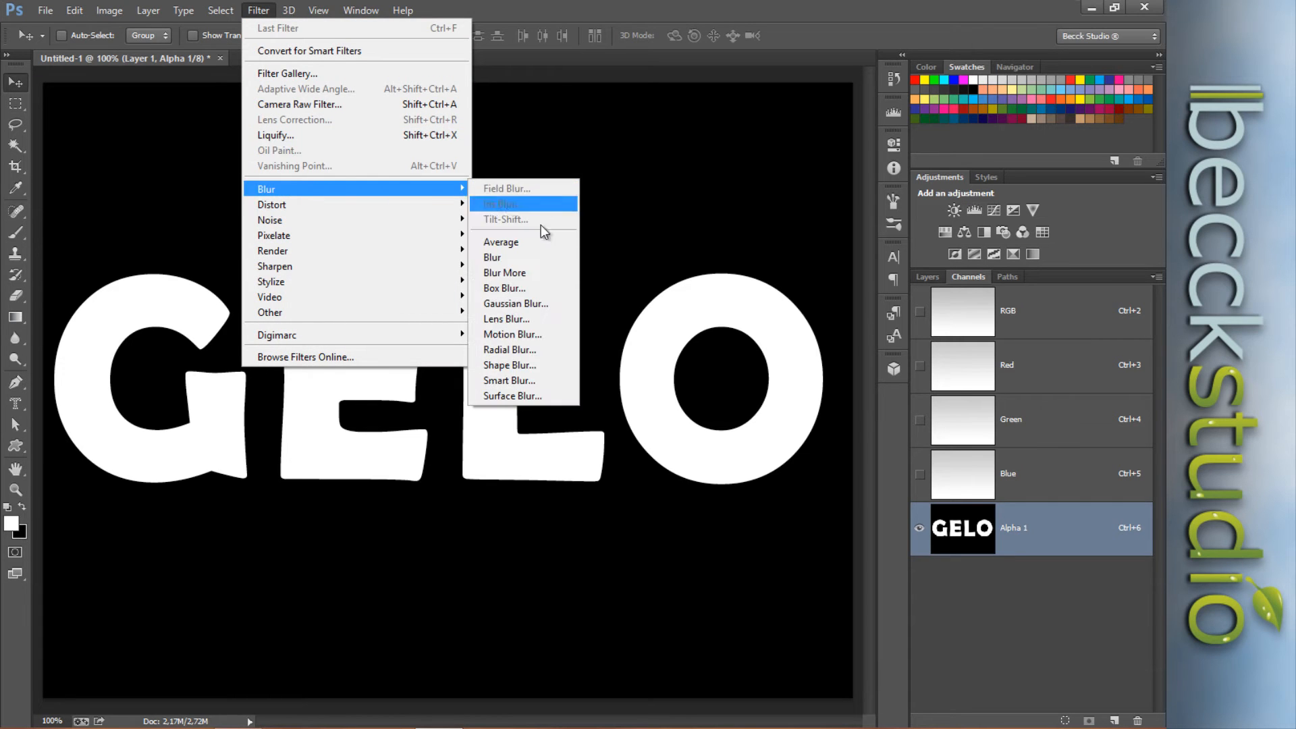
left_click(540, 304)
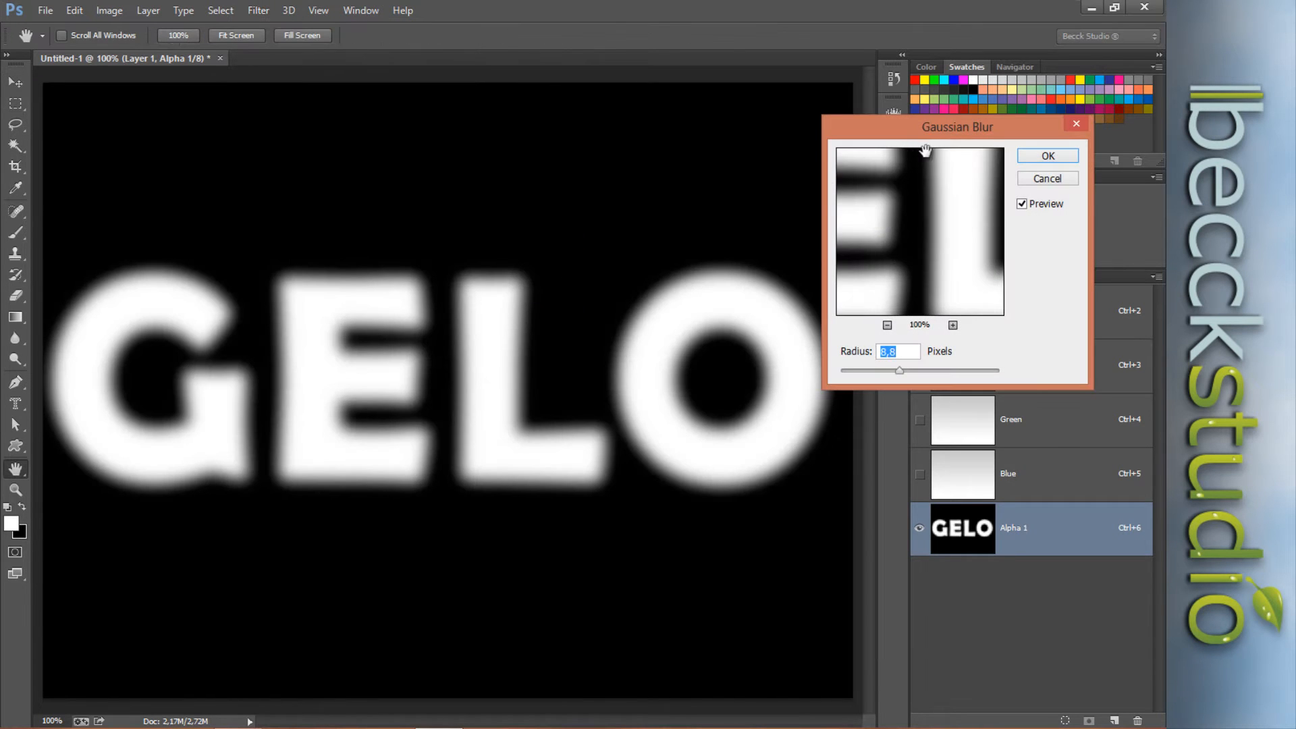
left_click_drag(916, 132, 732, 29)
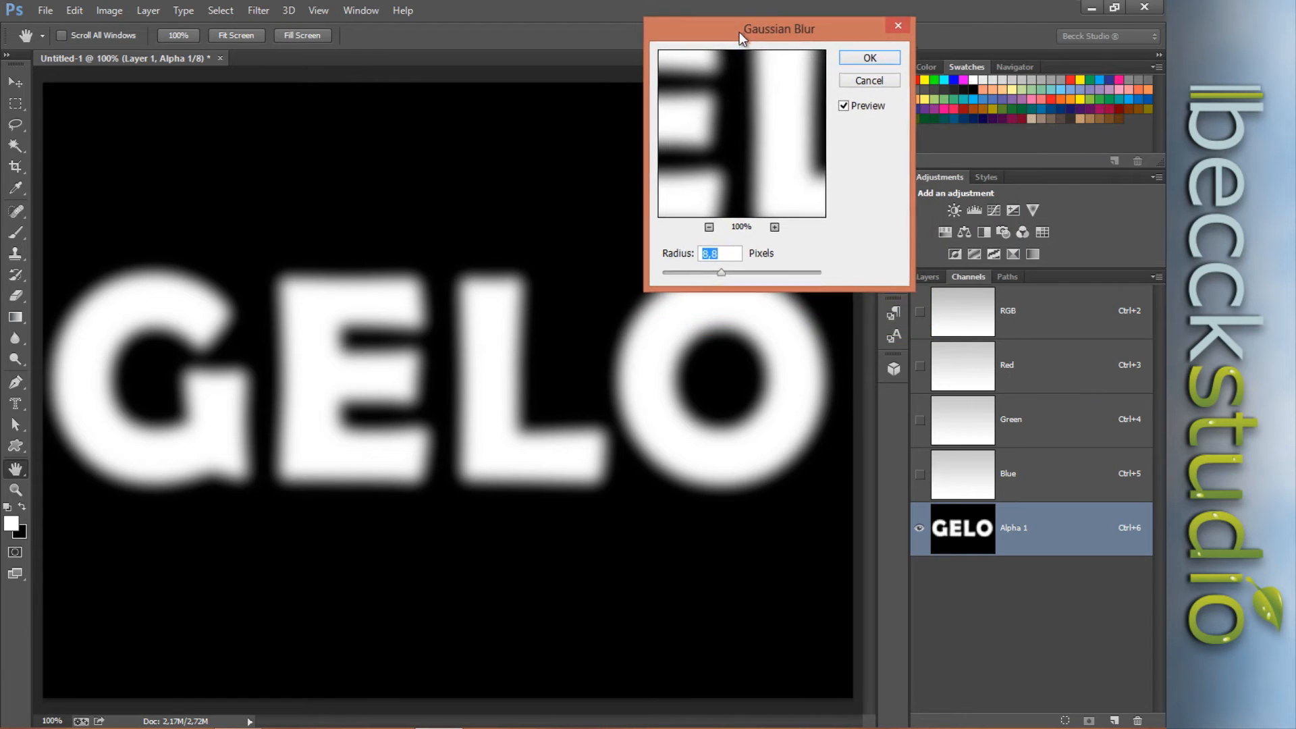
type("0,8")
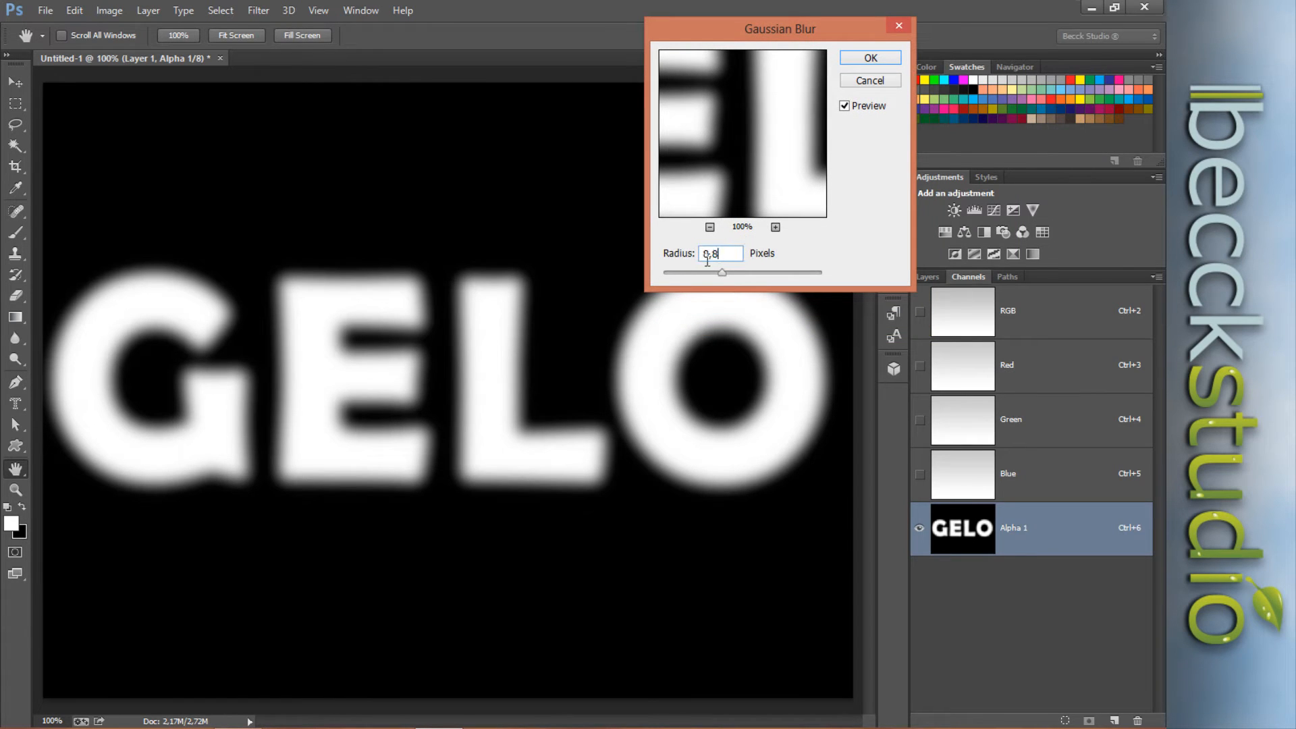
type("9")
type("10")
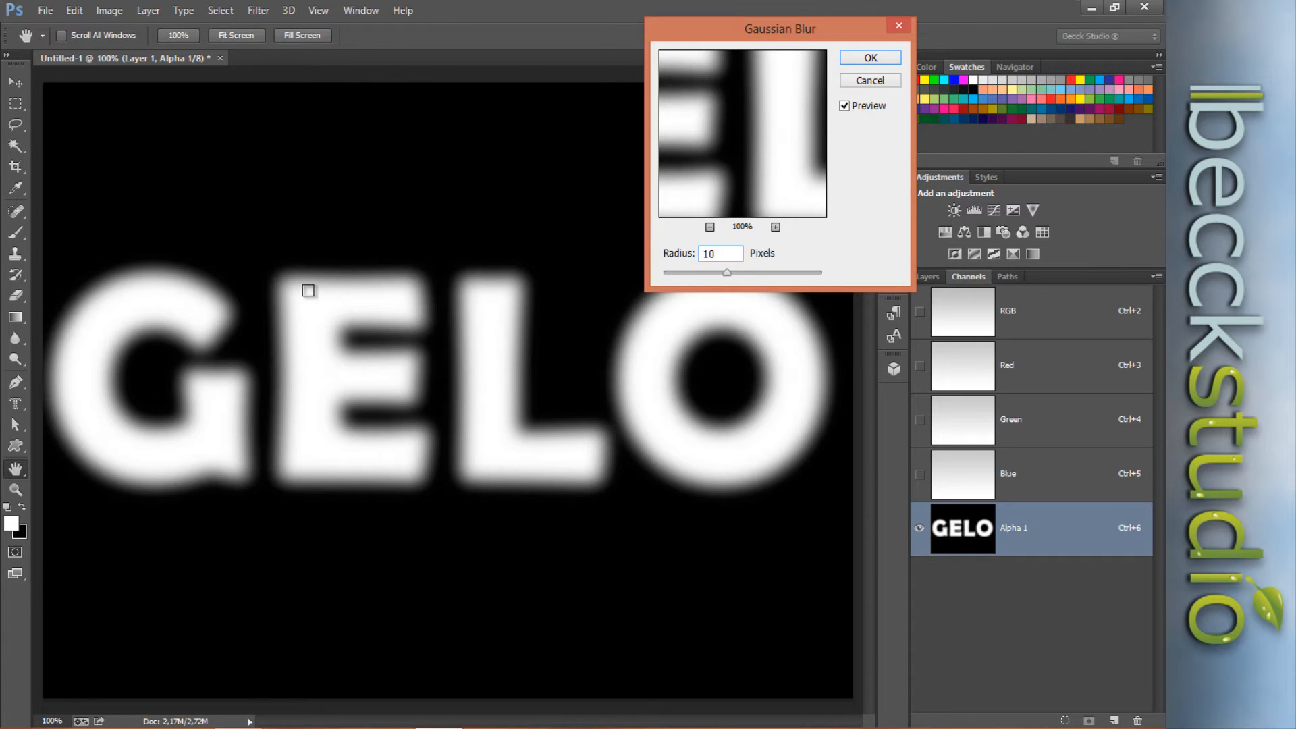
left_click(855, 58)
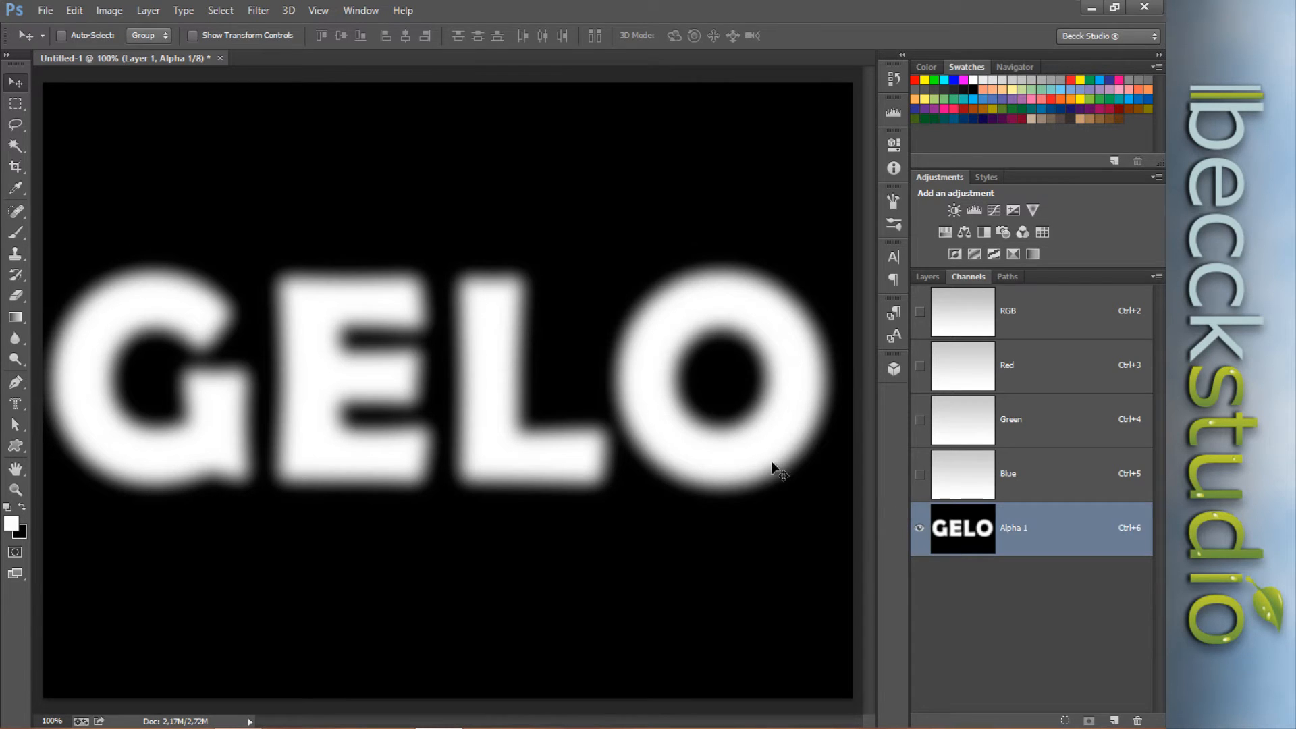
Sharpen the blurred letter edges in the Alpha 1 channel with Levels, using input levels 84, 1,00 and 166.
left_click(104, 10)
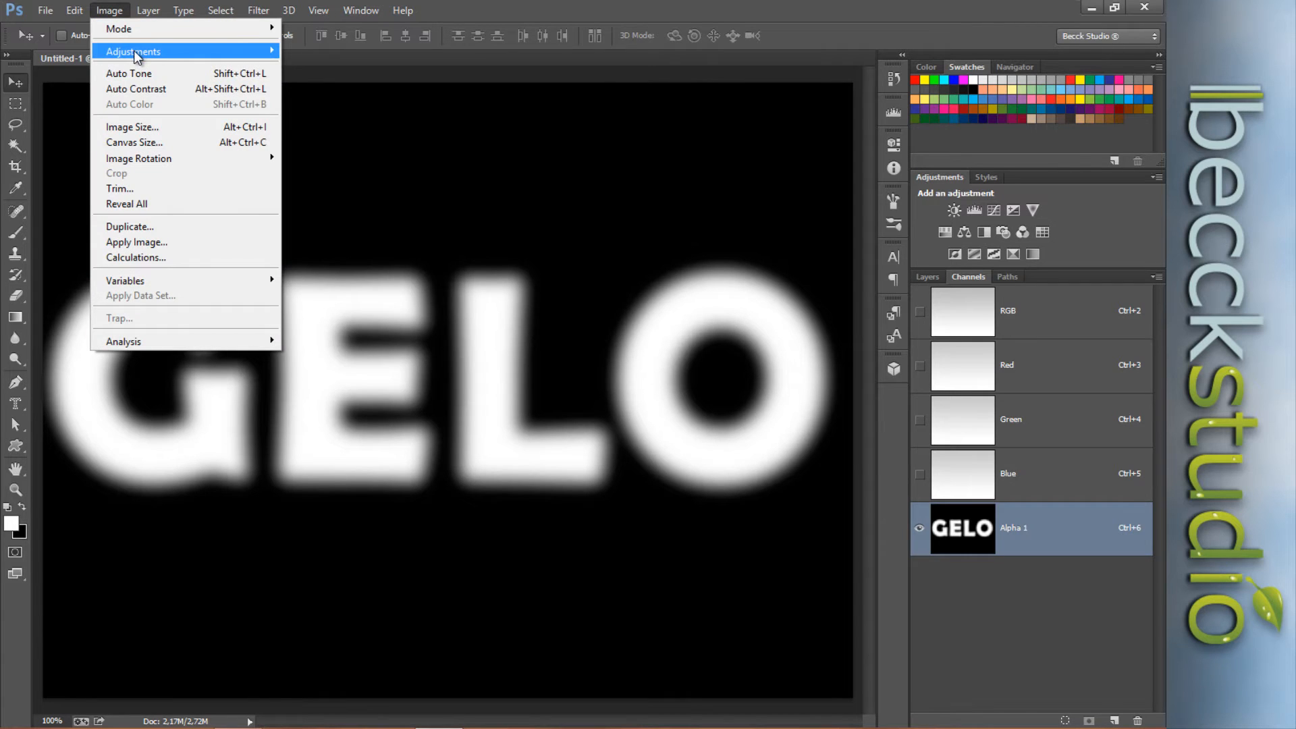
mouse_move(200, 49)
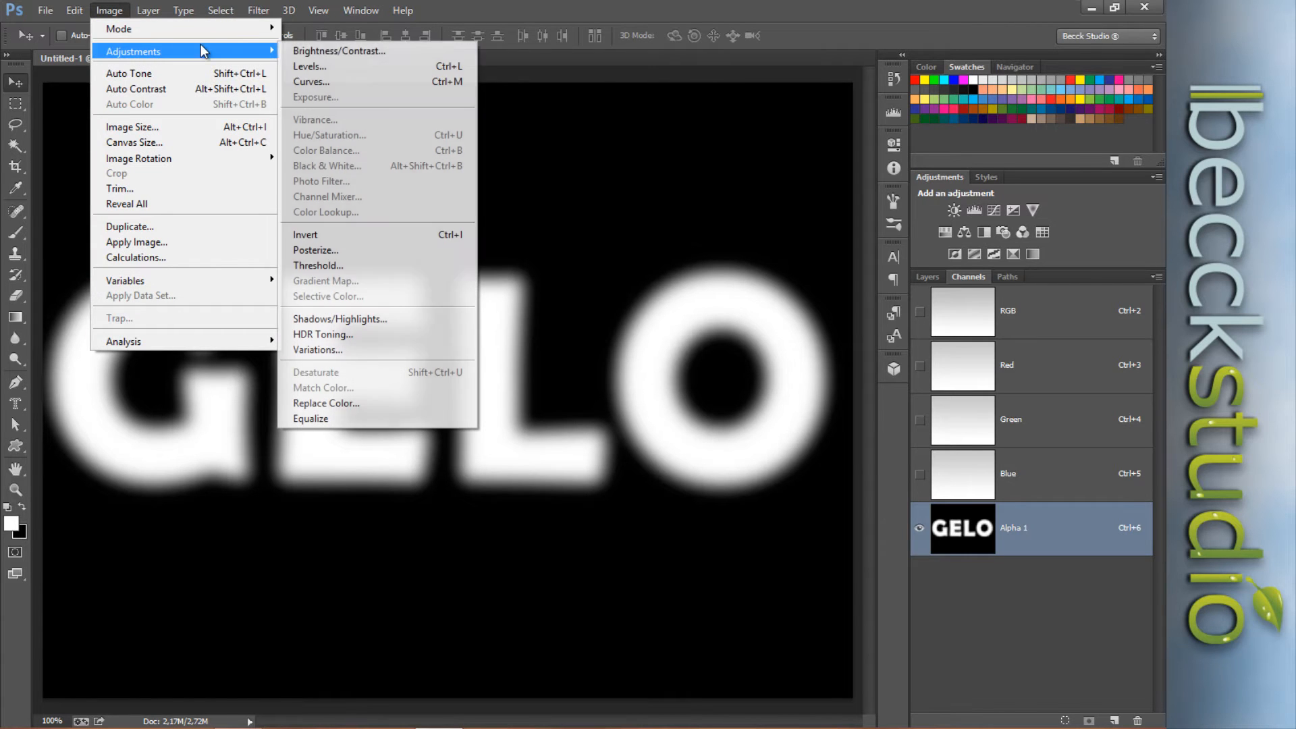
left_click(436, 63)
left_click_drag(793, 136, 885, 93)
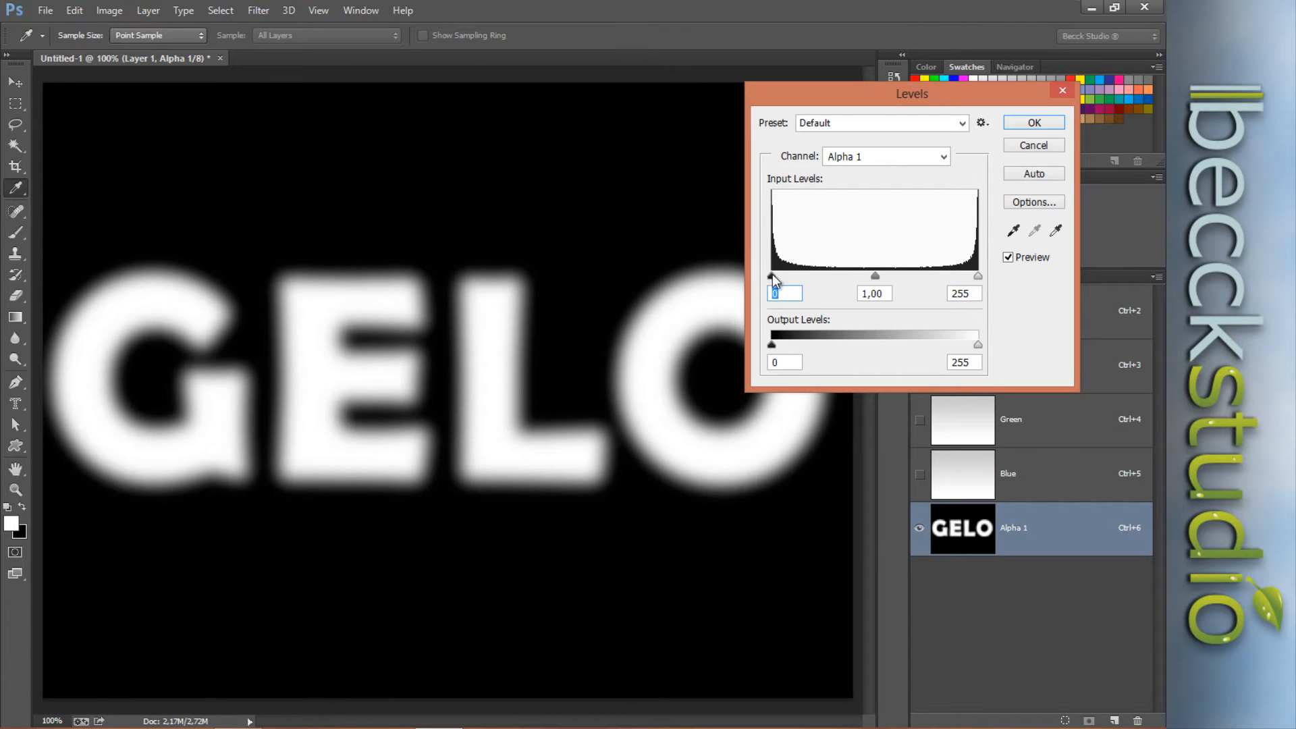
mouse_move(772, 274)
left_mouse_down()
mouse_move(892, 275)
mouse_move(833, 265)
mouse_move(898, 255)
mouse_move(776, 267)
left_mouse_up()
left_click_drag(979, 277, 913, 287)
left_click_drag(772, 277, 836, 276)
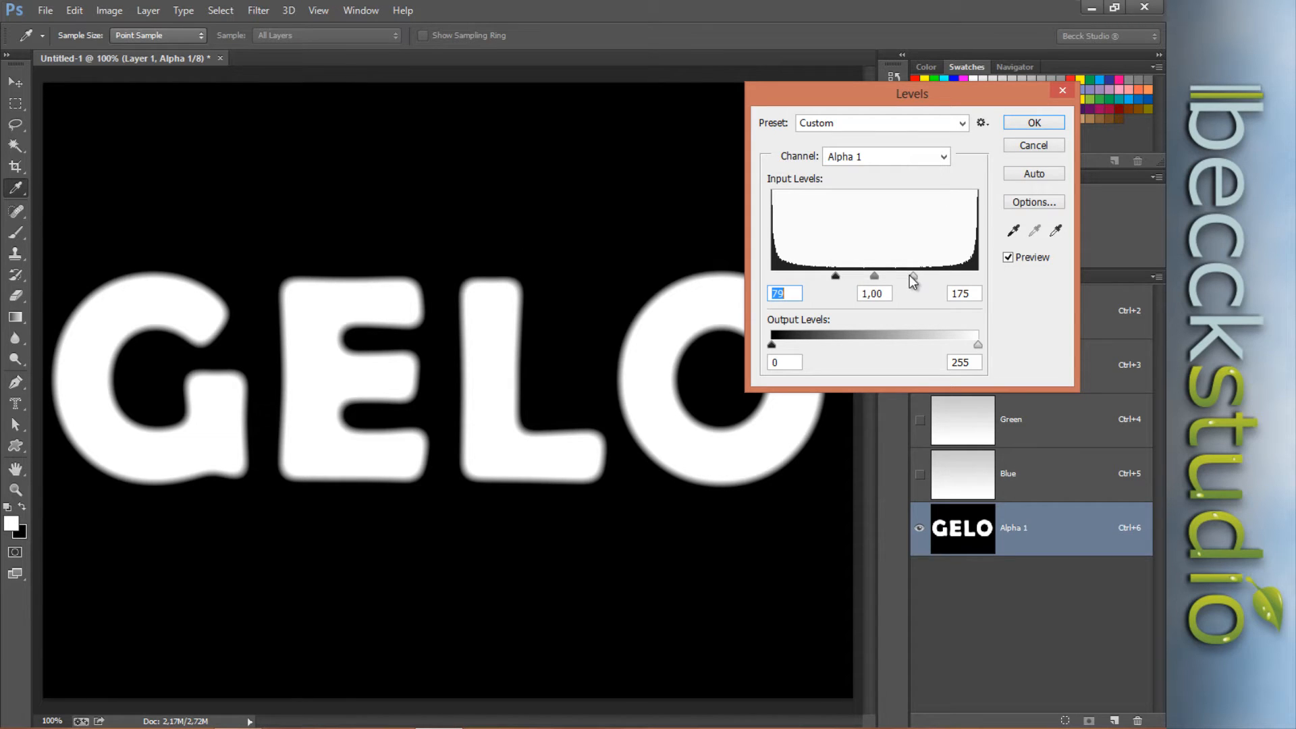
left_click_drag(913, 276, 840, 277)
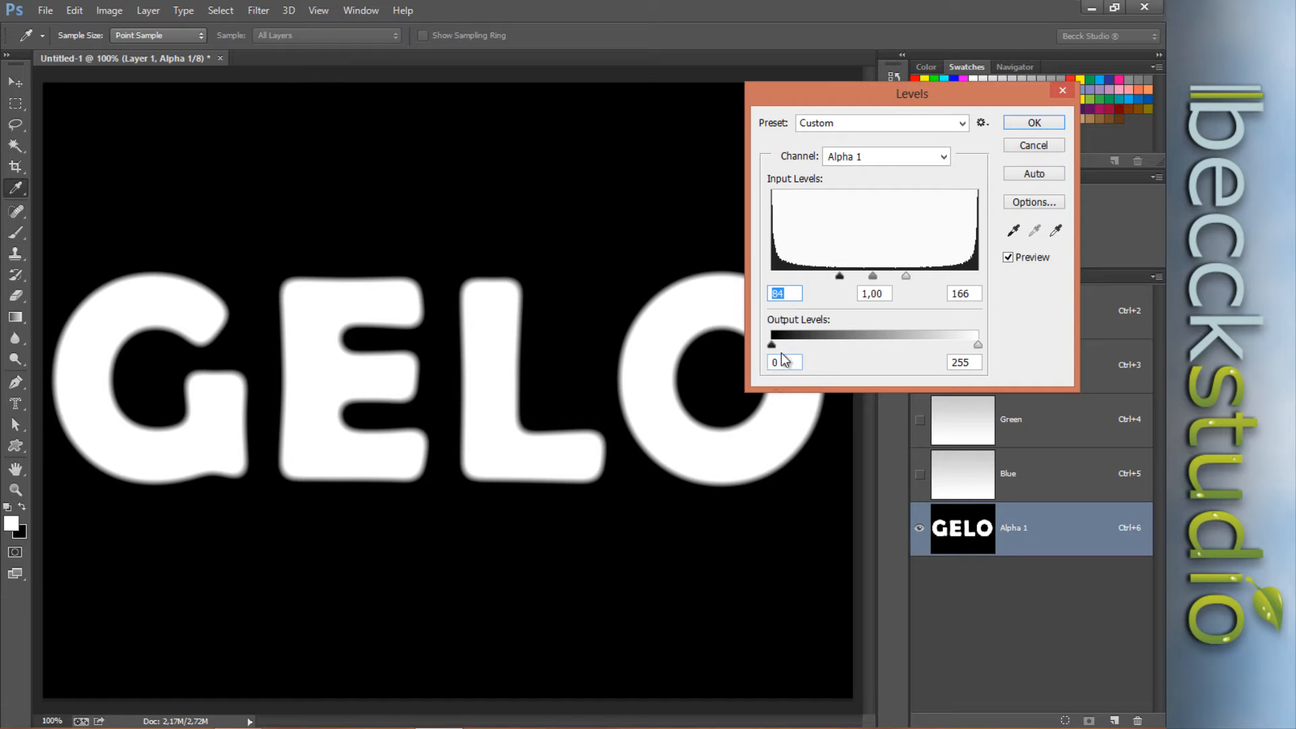
left_click(1034, 123)
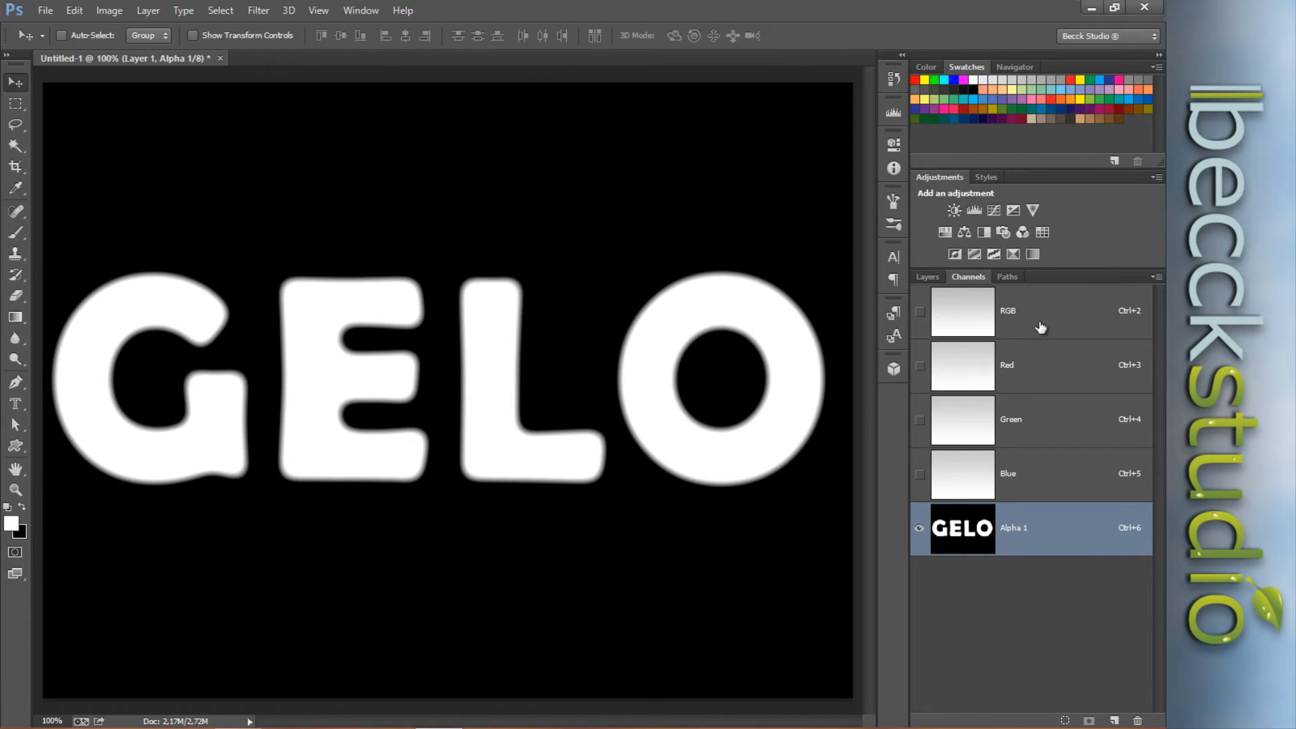
Return to the RGB composite, load the Alpha 1 channel as a selection, and display the layers with Layer 1 active.
left_click(1044, 313)
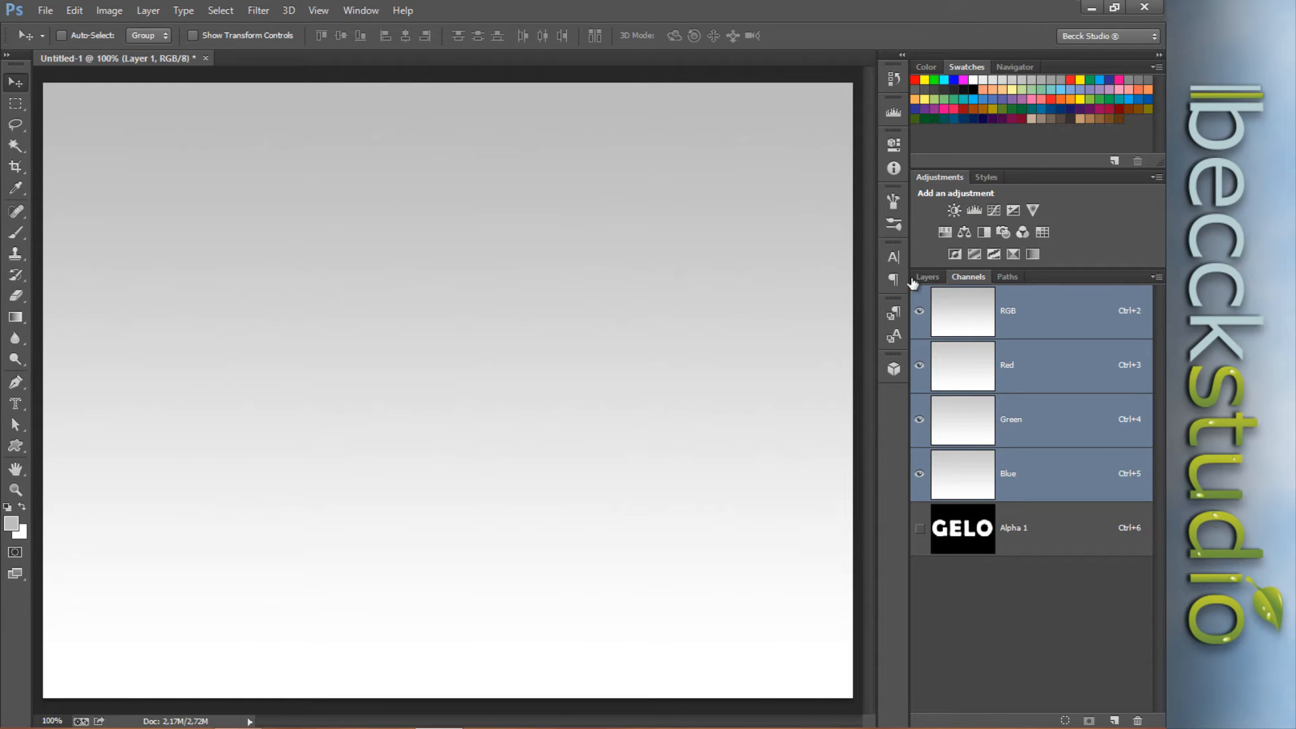
left_click(957, 533, "ctrl")
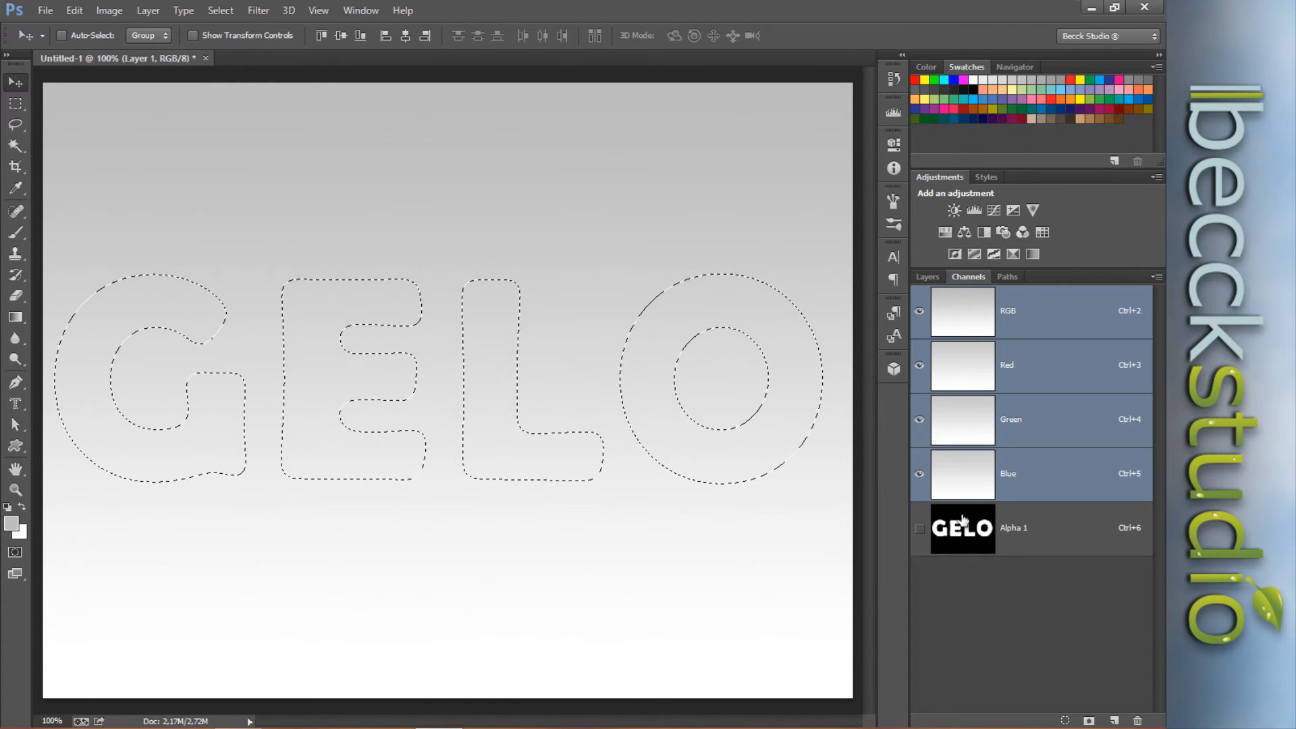
left_click(927, 278)
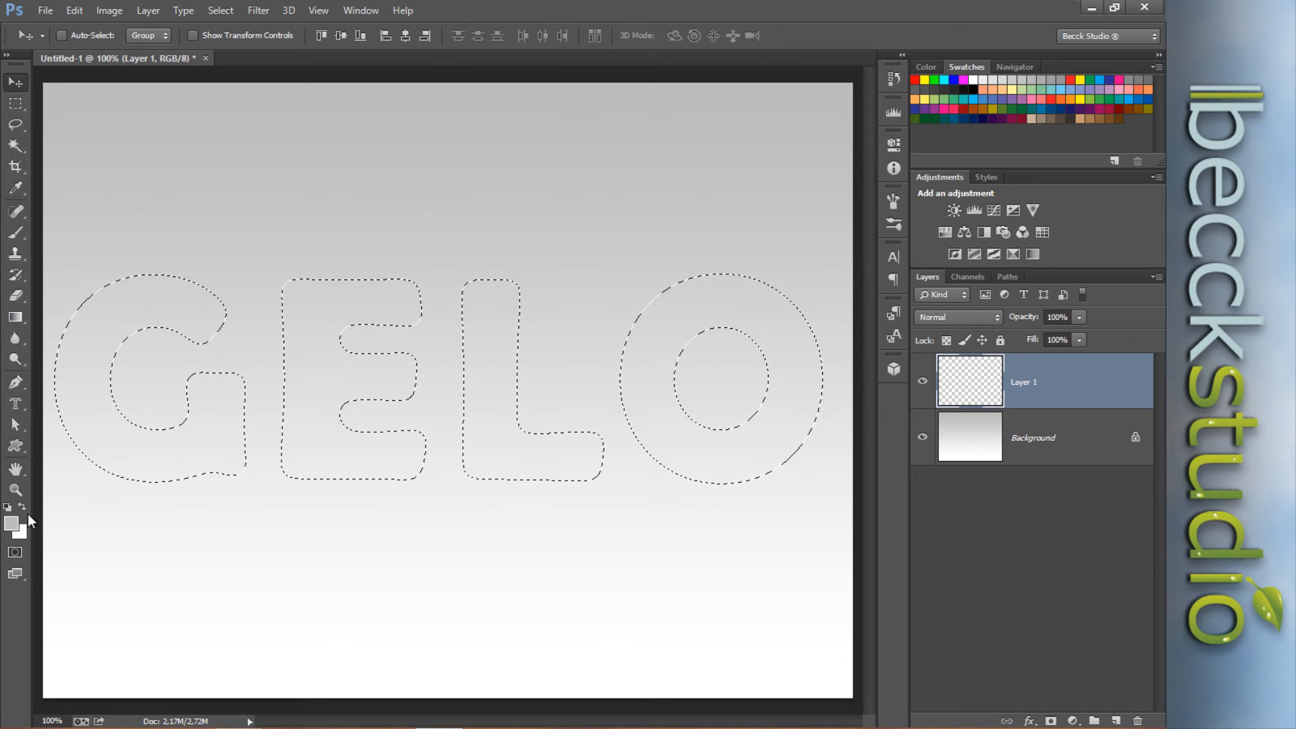
Set the foreground colour to light blue #b5cdf1.
left_click(11, 523)
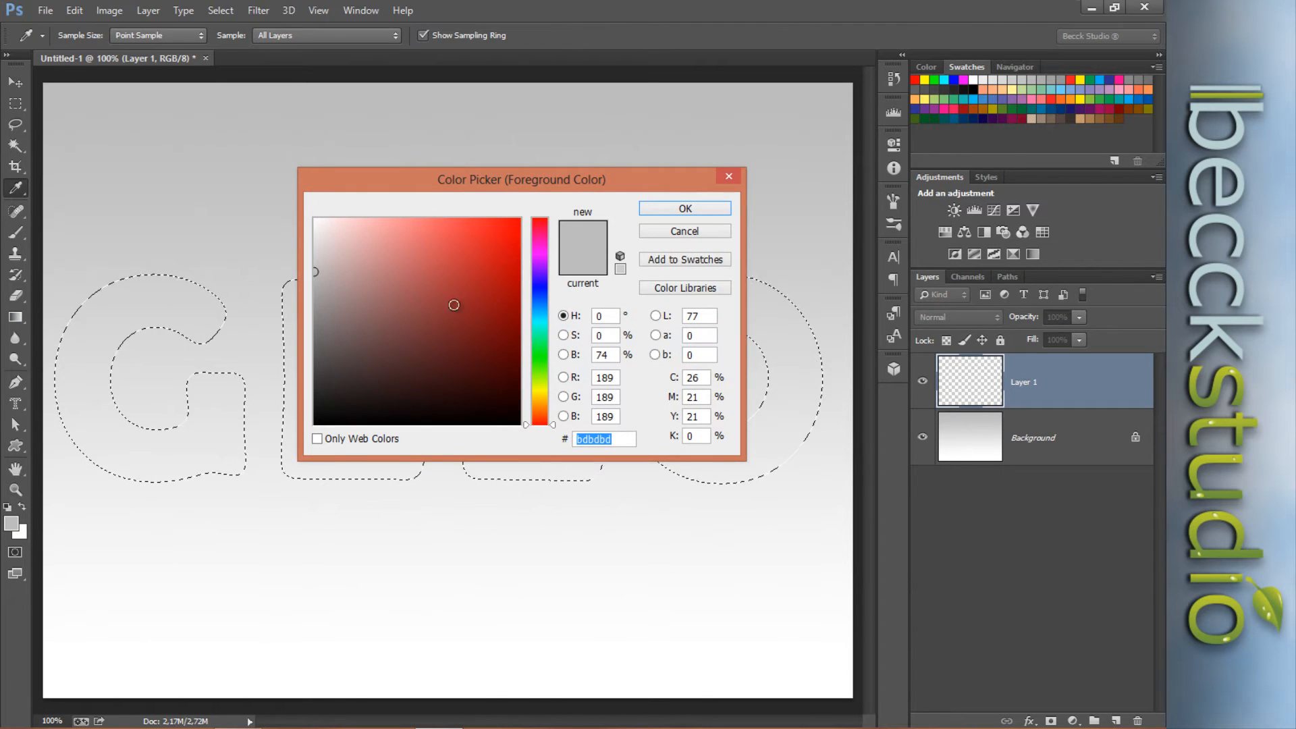
left_click(538, 298)
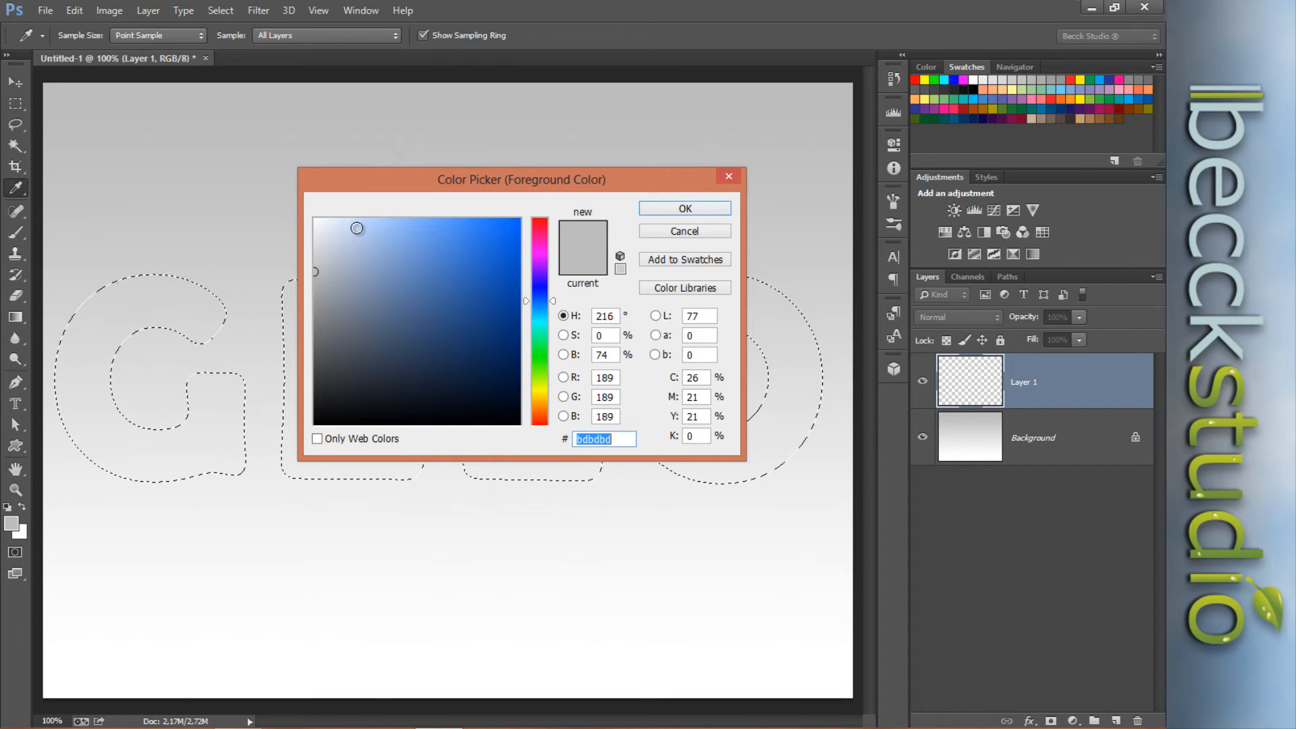
left_click(363, 230)
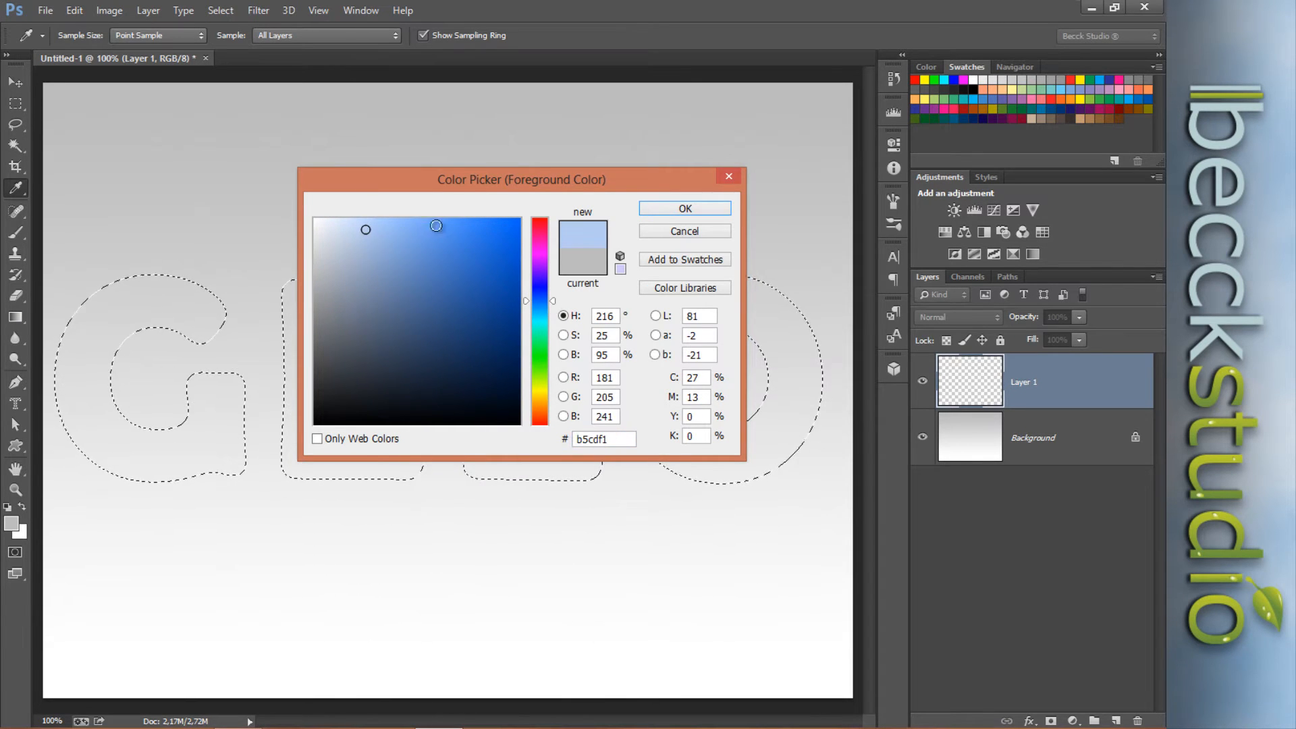
key("v")
left_click(668, 209)
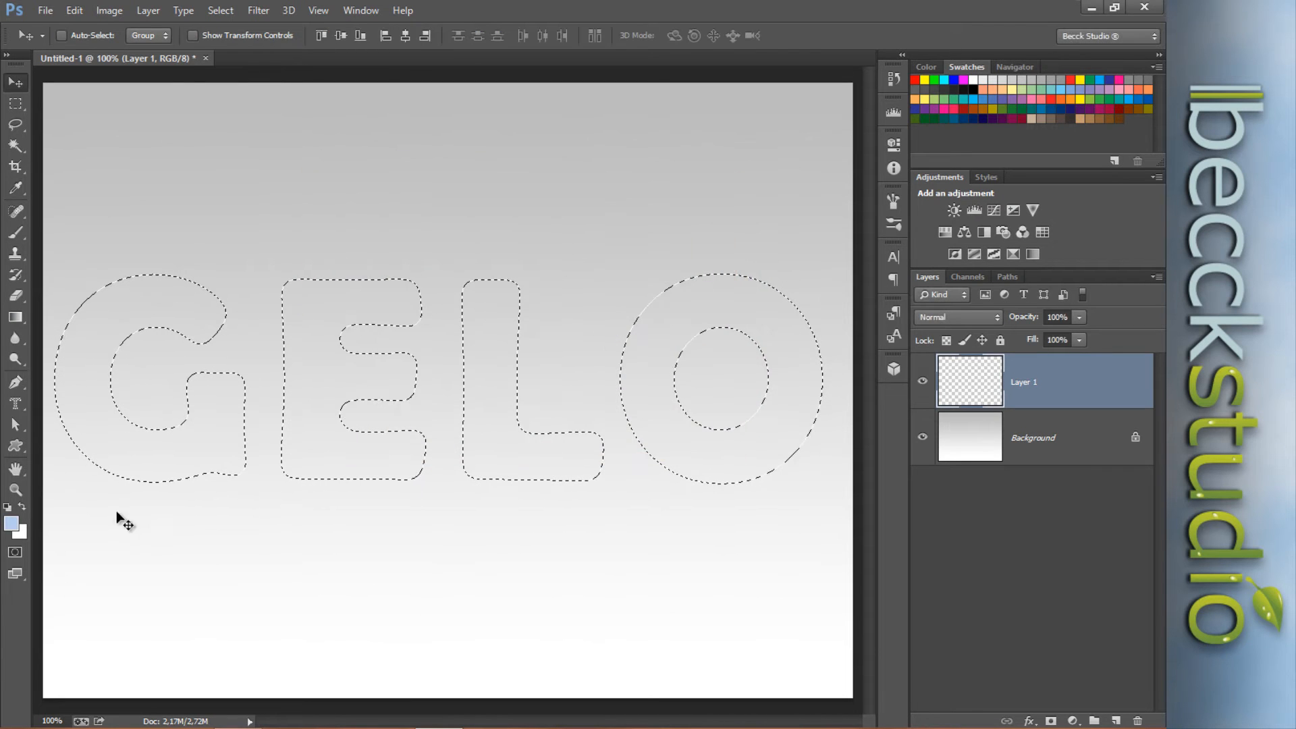
Set the background colour to blue #5e89e1 and fill the GELO selection on Layer 1 with a vertical linear gradient, light at the letters' base.
left_click(26, 532)
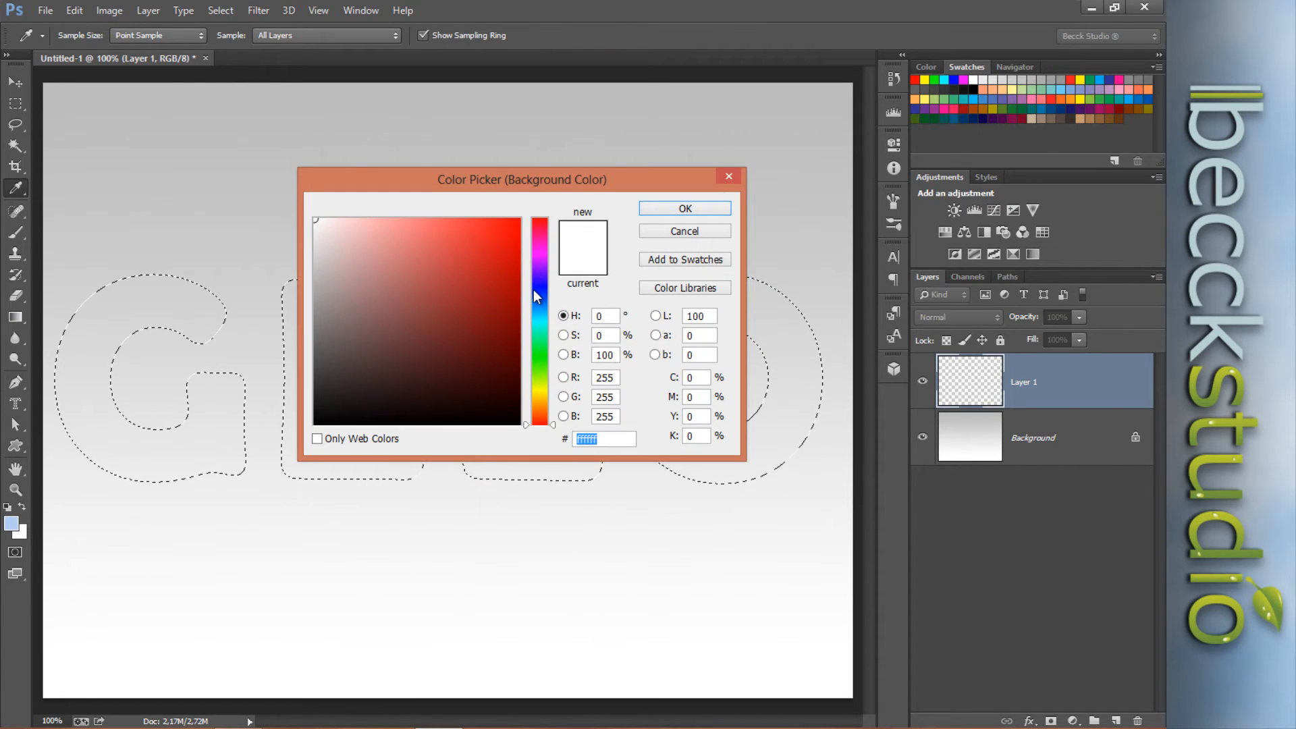
left_click(439, 231)
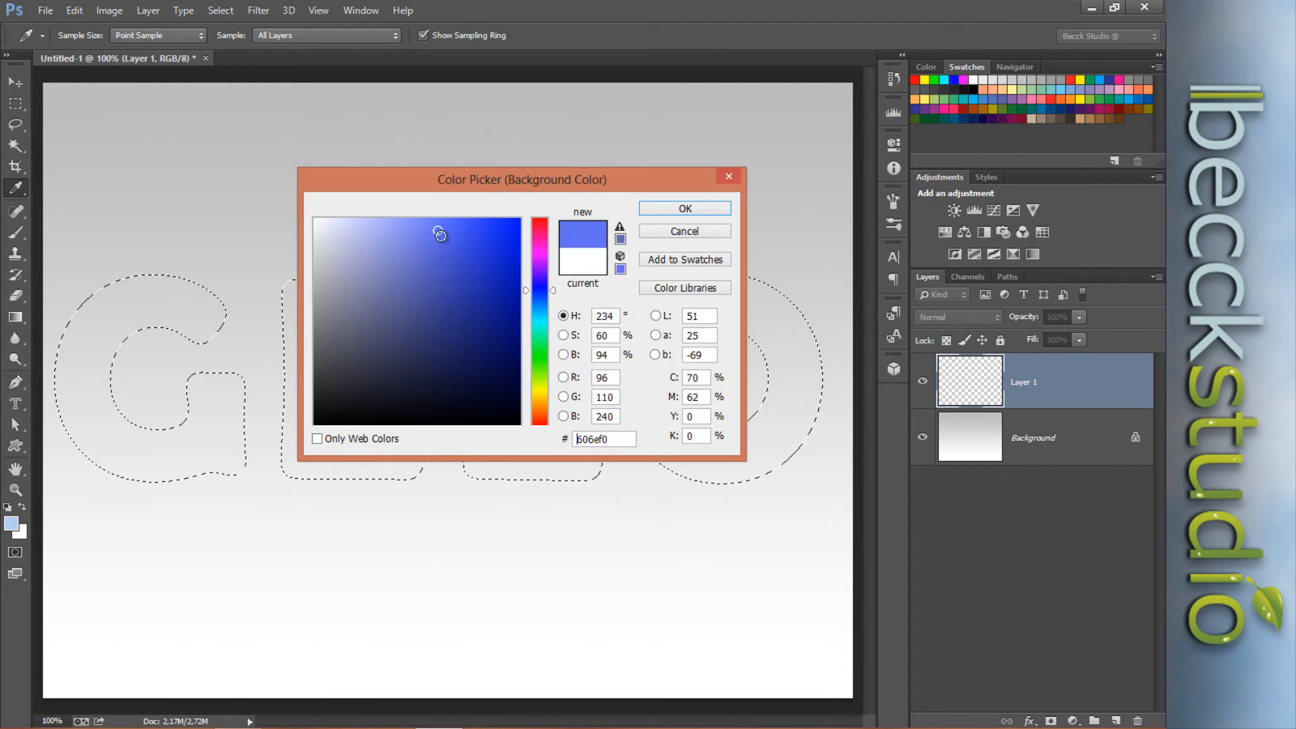
left_click_drag(553, 290, 552, 298)
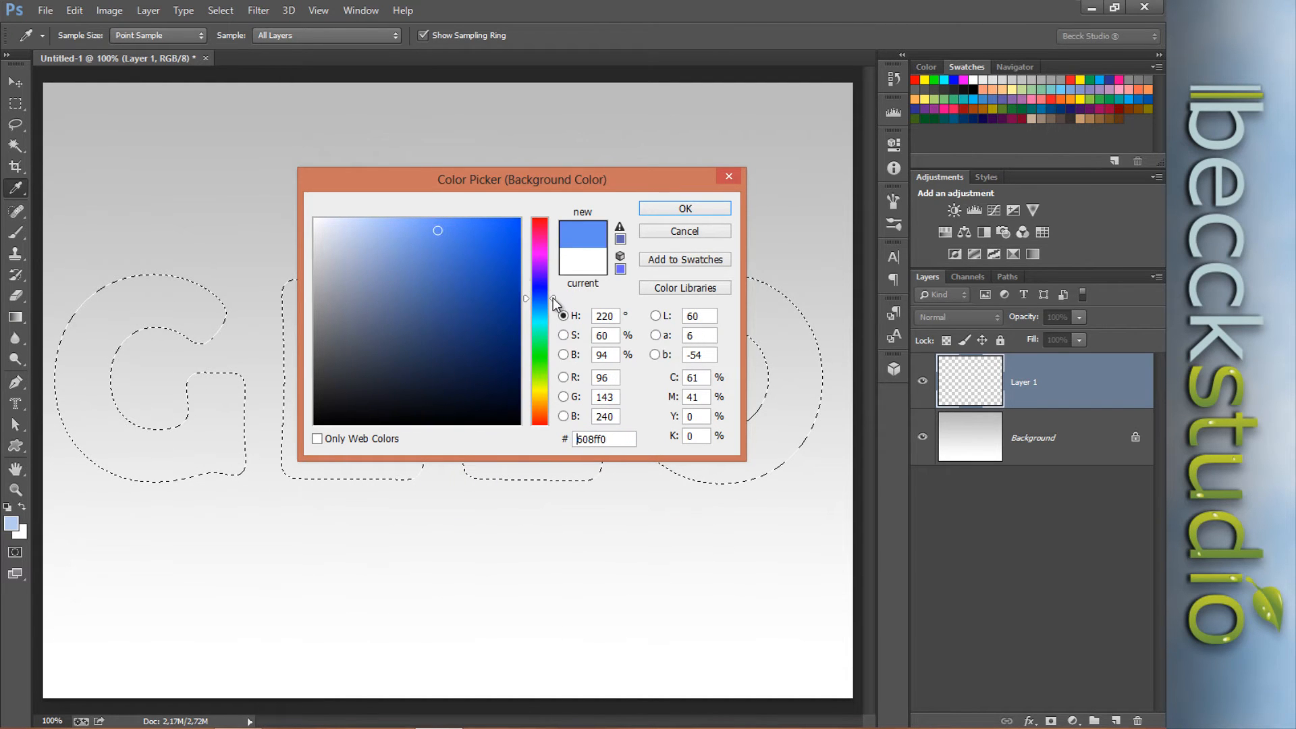
left_click(437, 242)
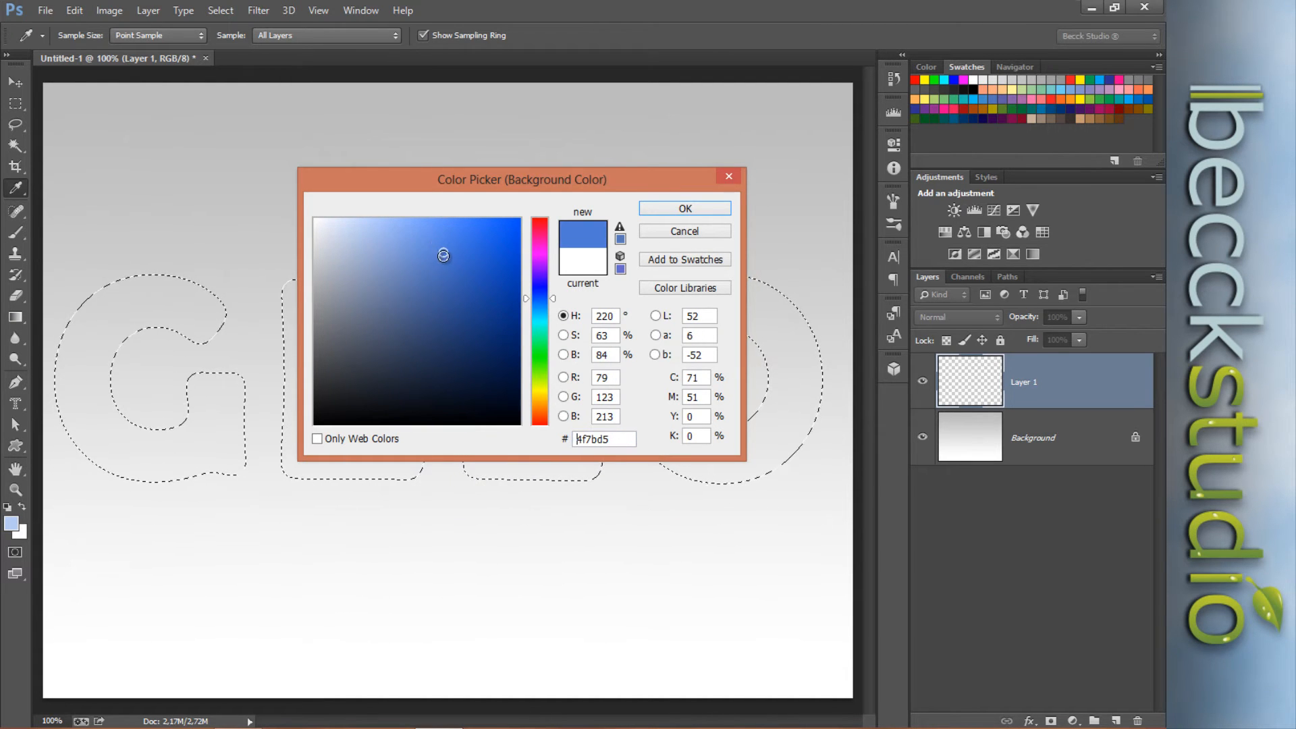
left_click(434, 242)
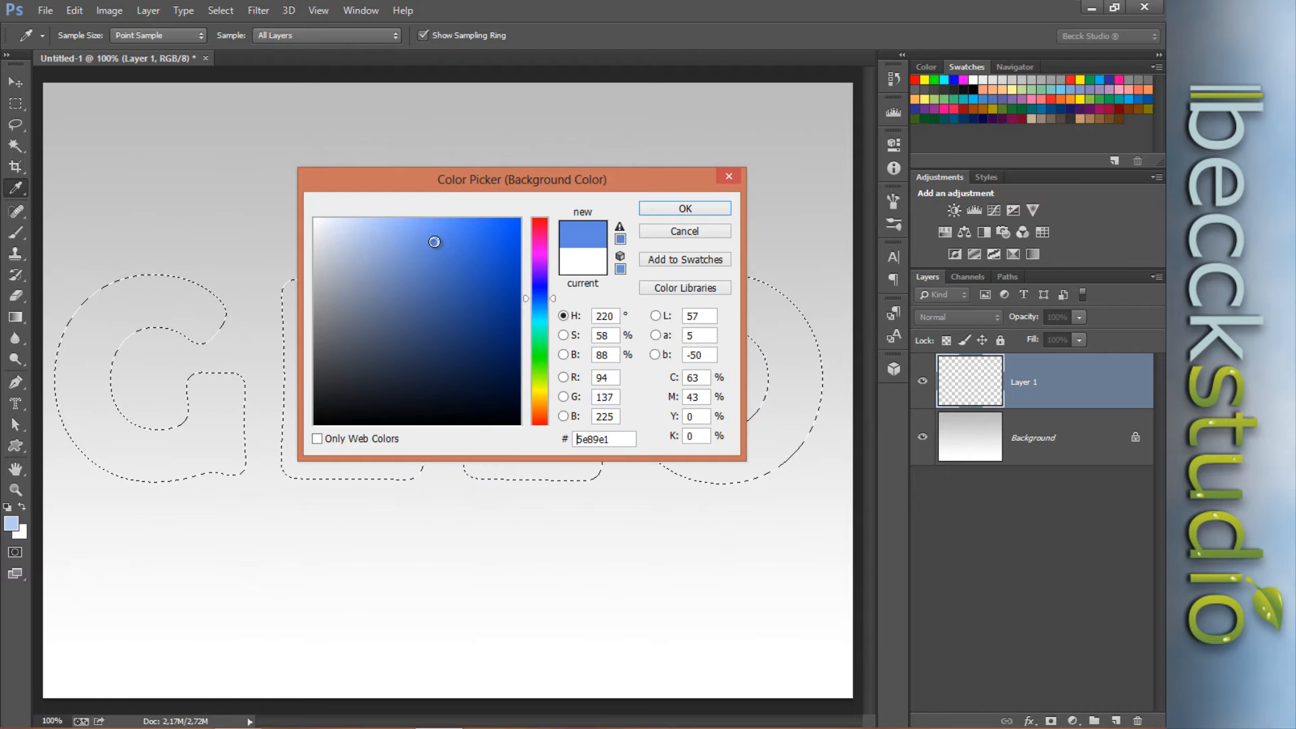
left_click(660, 210)
key("v")
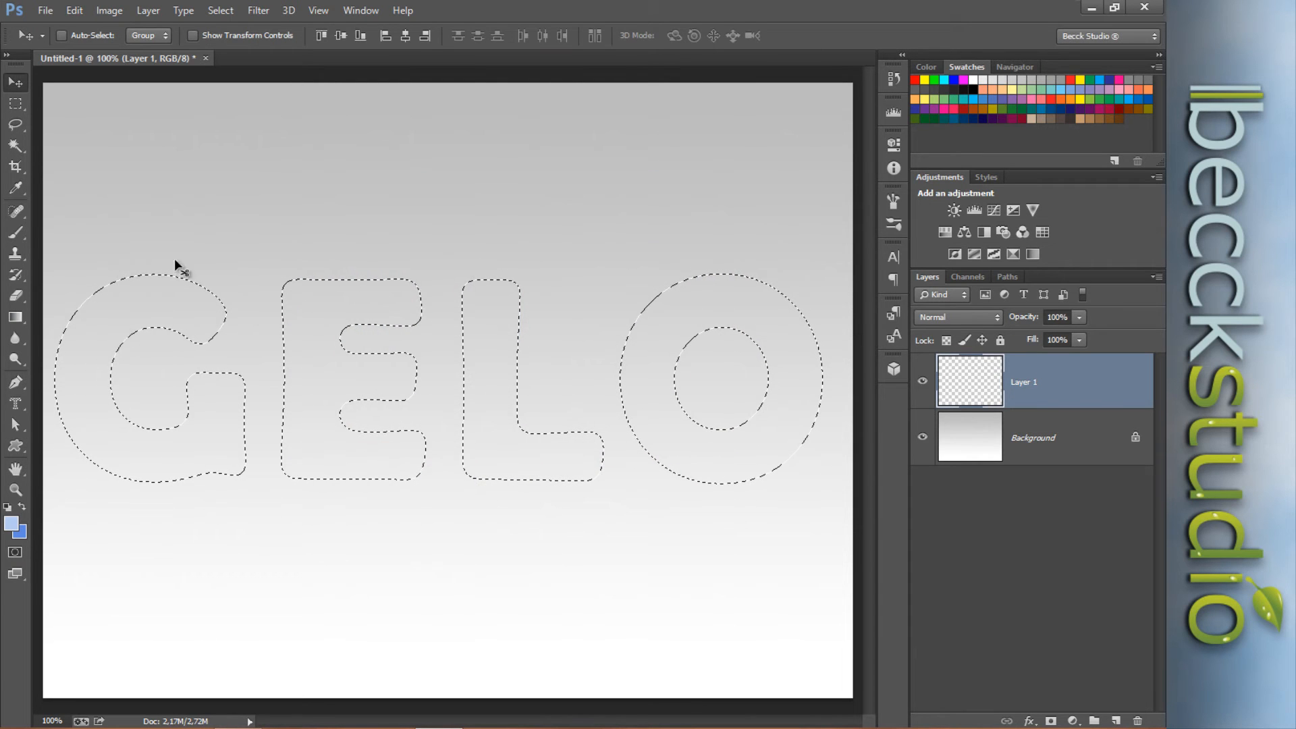
left_click(22, 318)
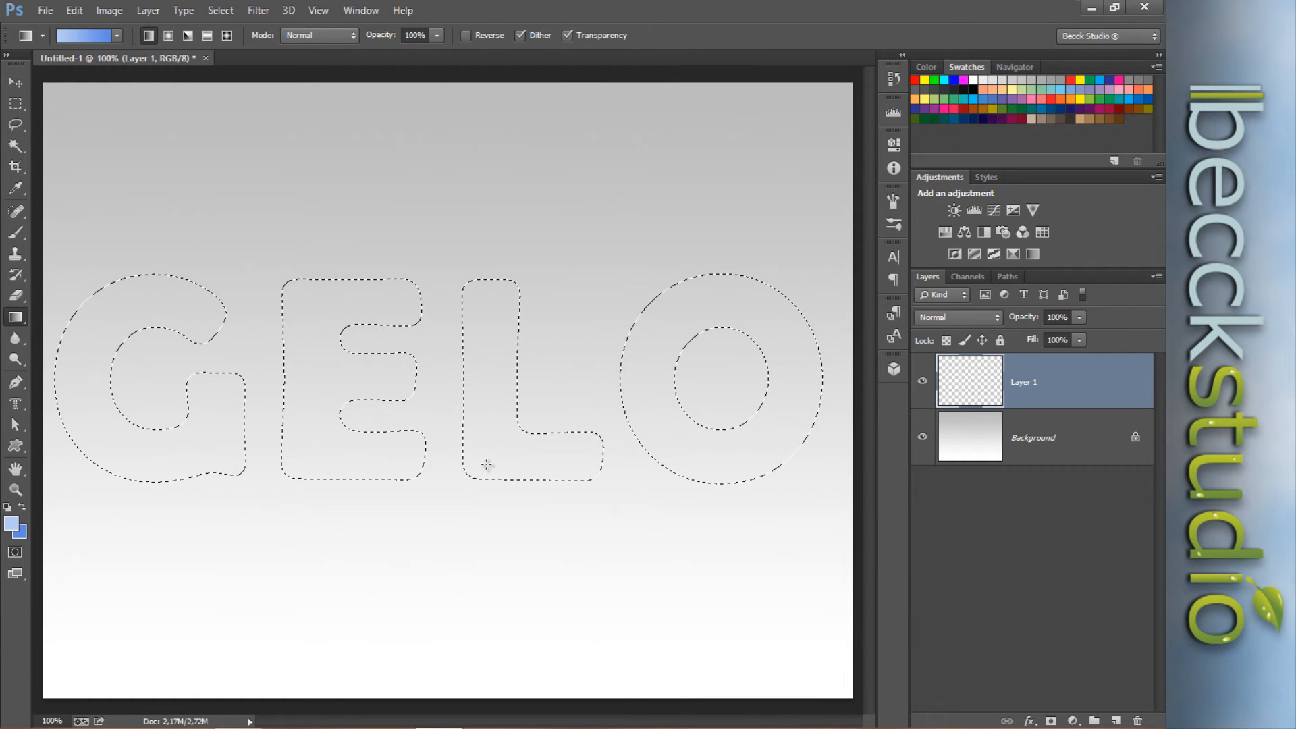
left_click_drag(484, 465, 484, 305)
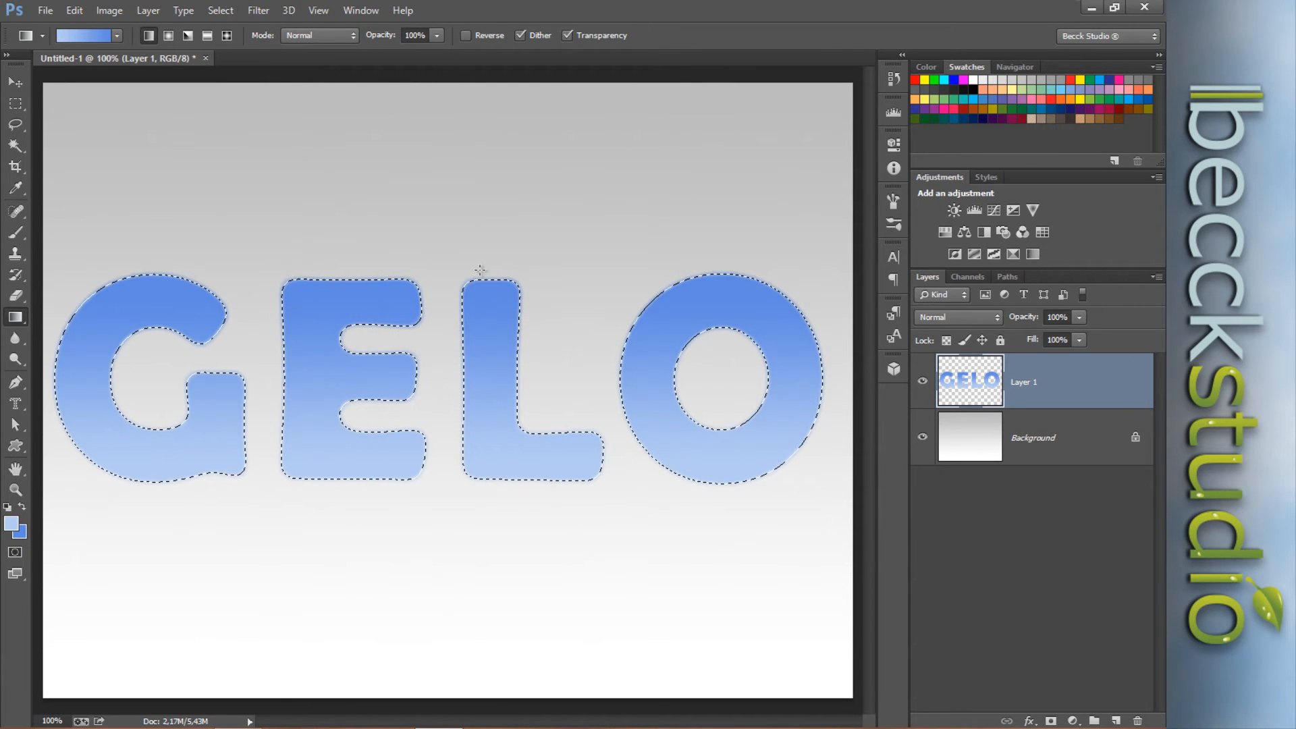
Apply the Fibers filter to the GELO letters on Layer 1 with Variance 20 and Strength 9.
left_click(258, 11)
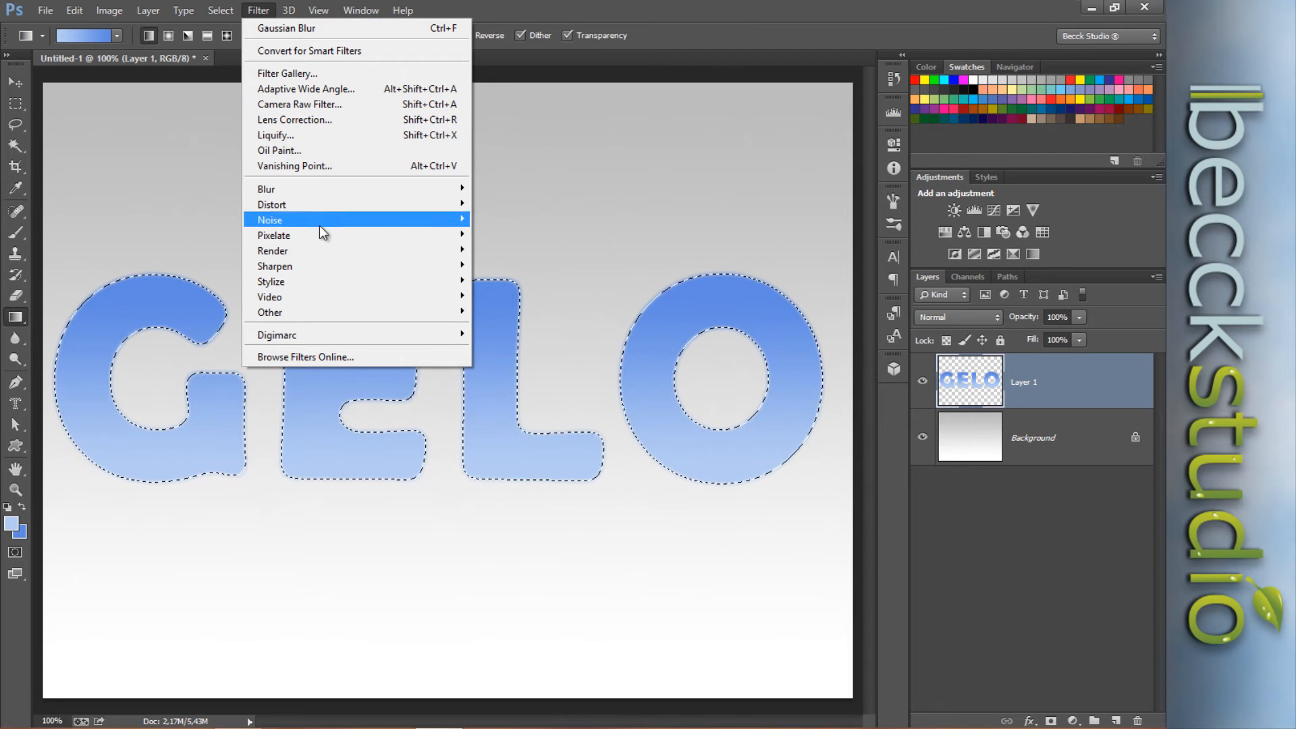
mouse_move(319, 248)
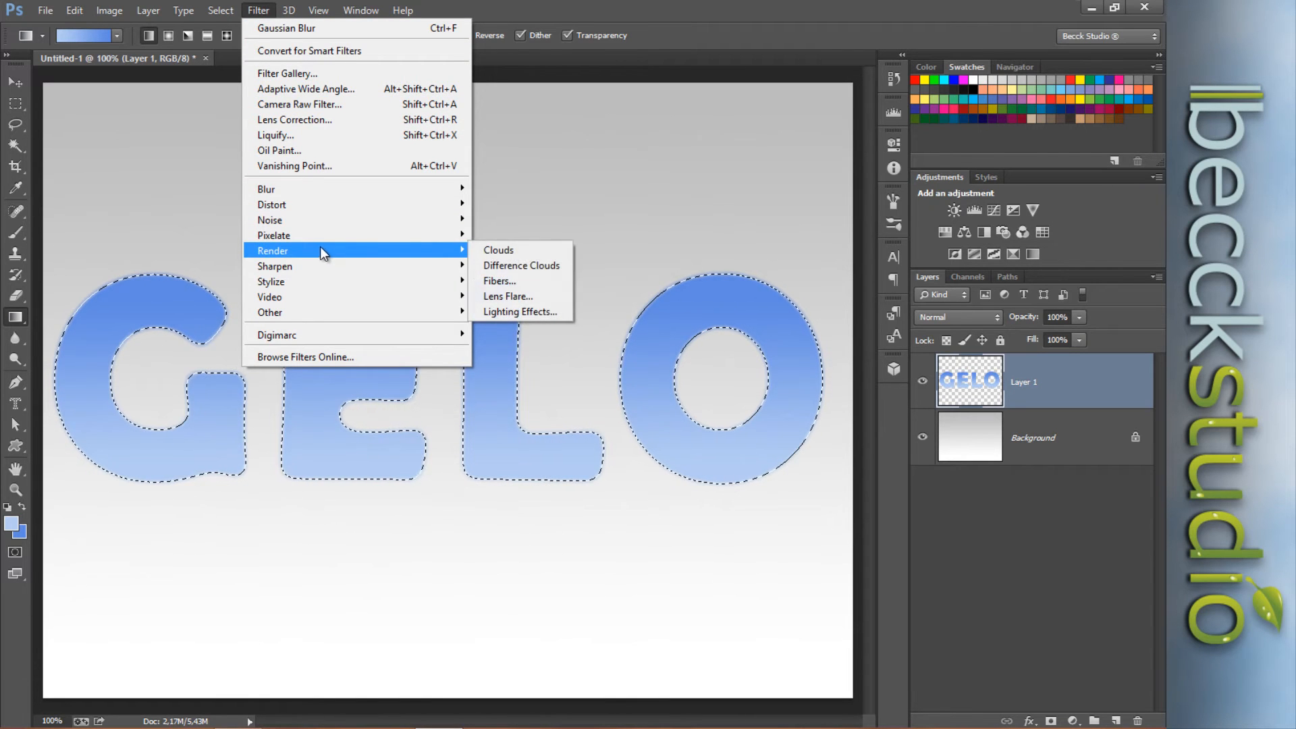
left_click(515, 279)
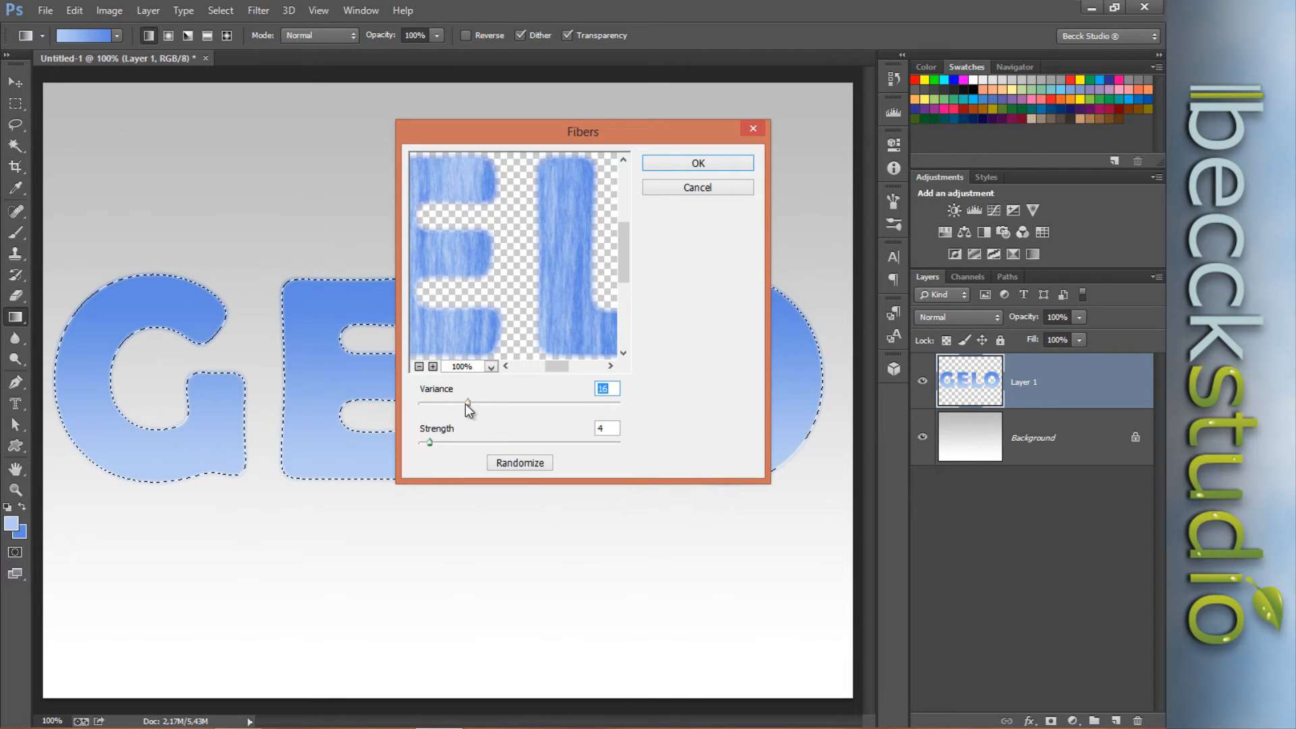
left_click_drag(466, 405, 490, 408)
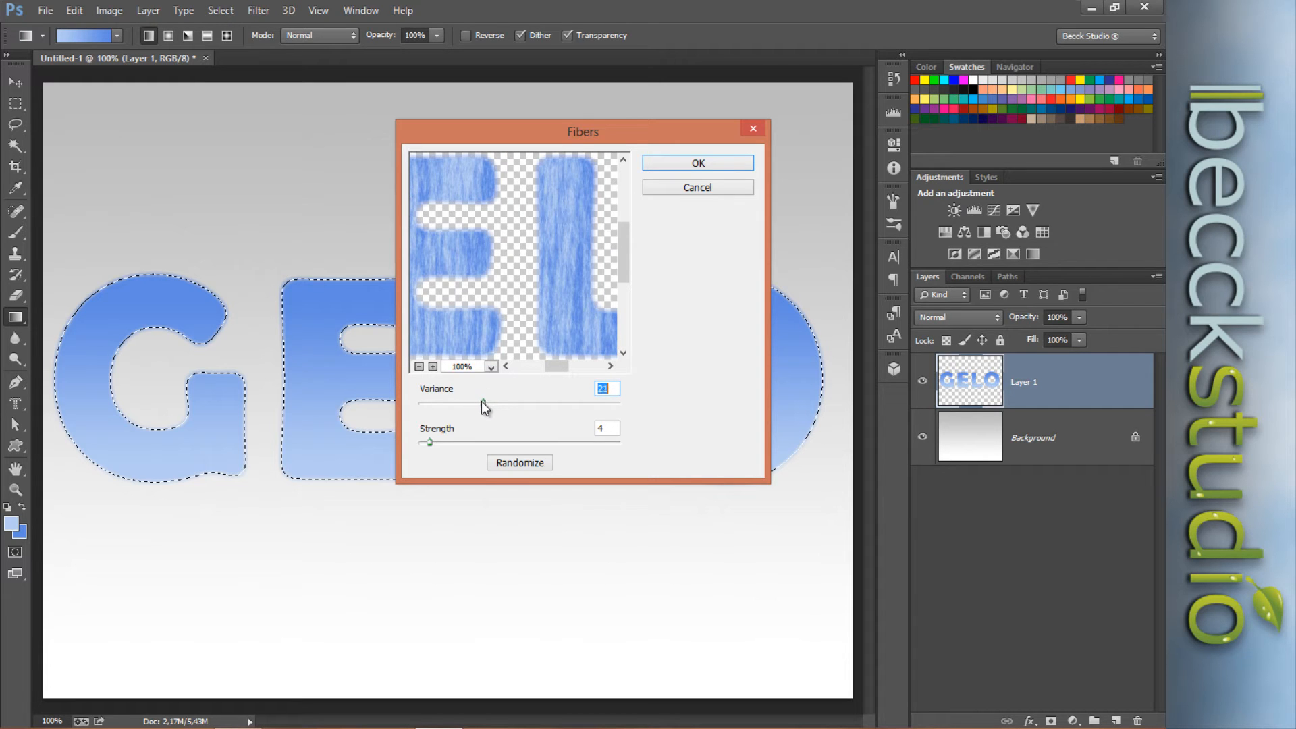
left_click_drag(481, 401, 480, 402)
left_click_drag(559, 240, 469, 256)
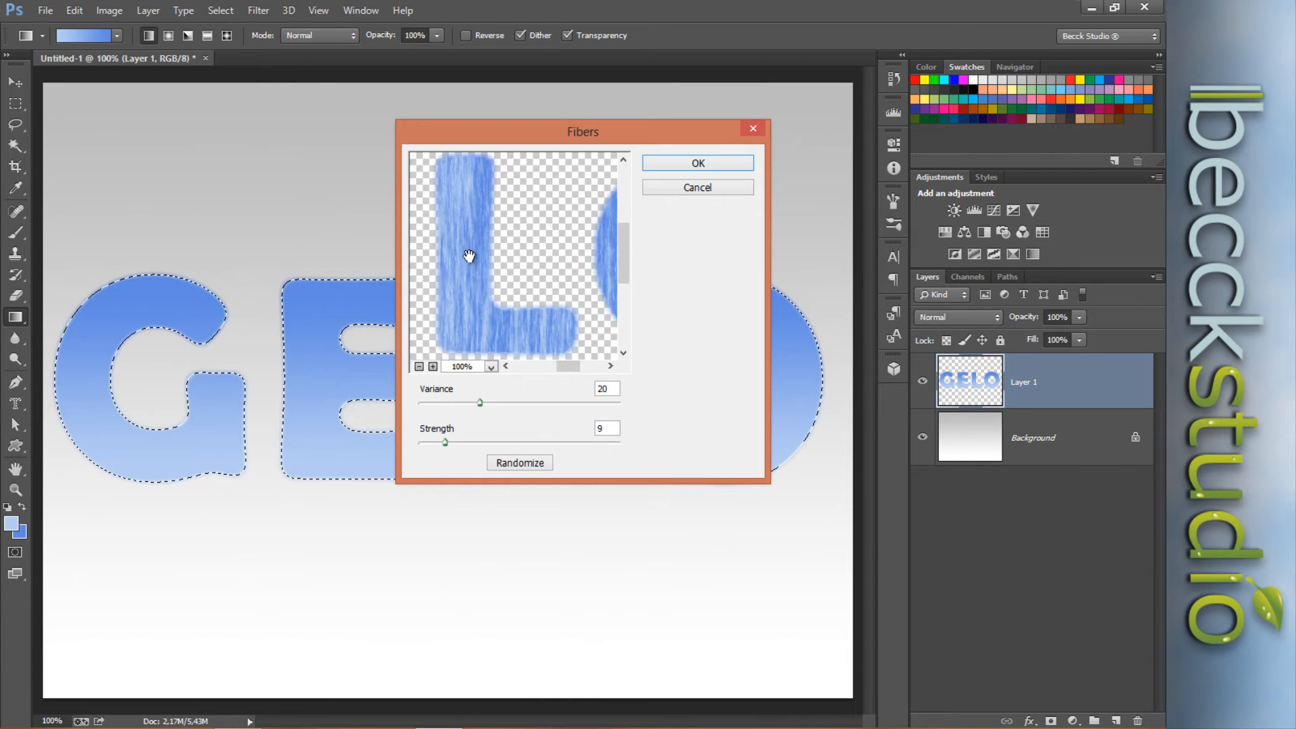
left_click(684, 164)
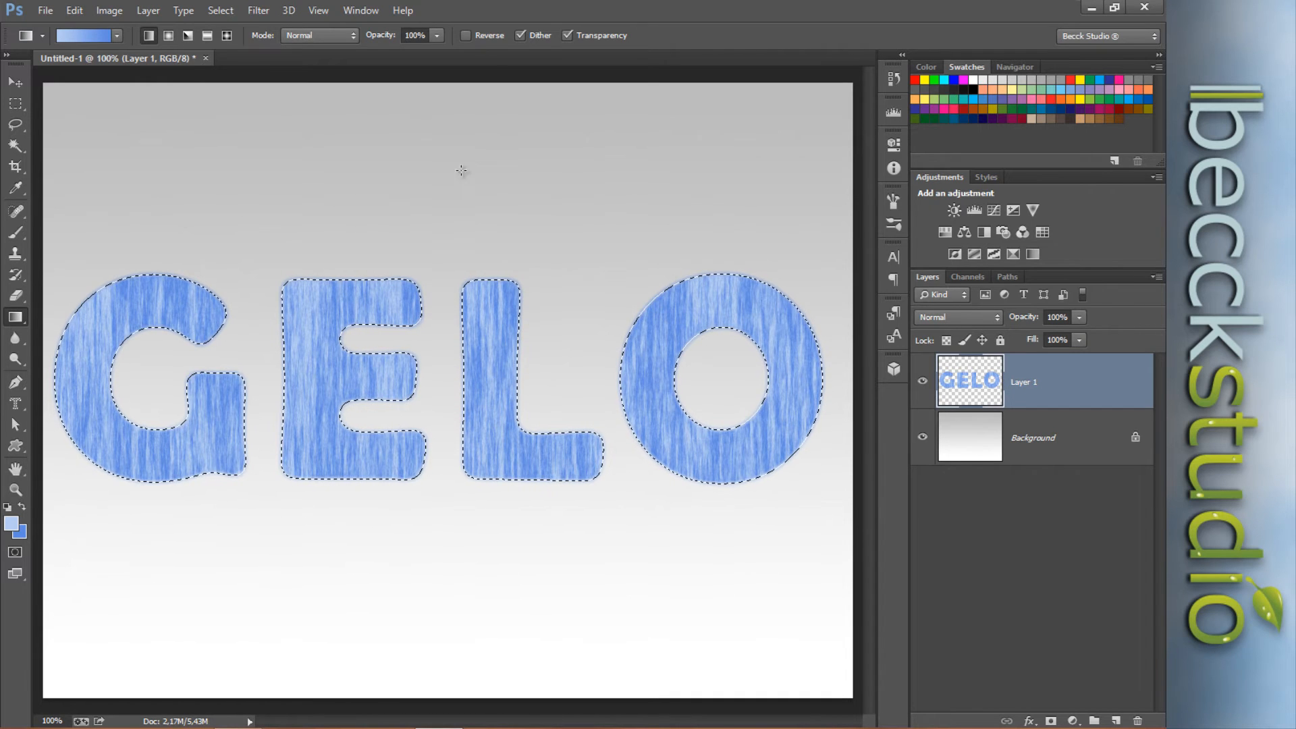
Apply the Plastic Wrap filter to the GELO letters with Highlight Strength 16, Detail 14 and Smoothness 10.
left_click(258, 10)
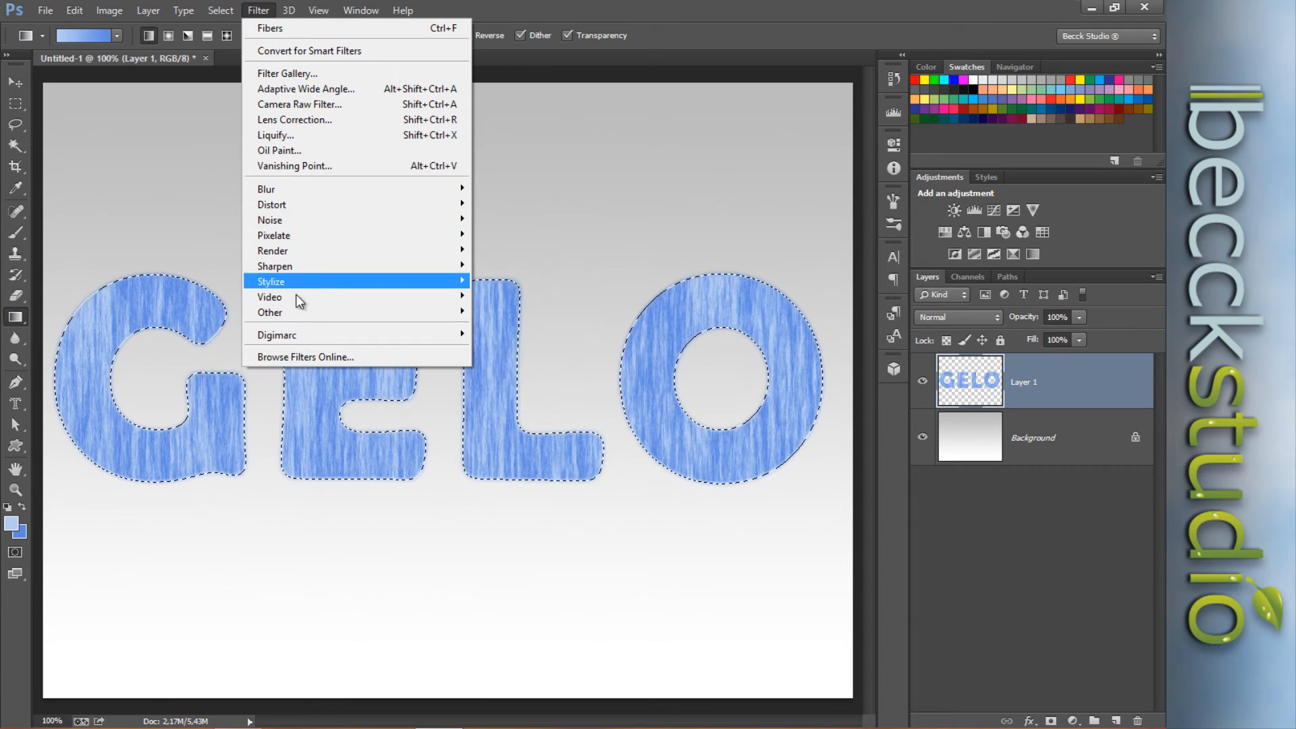
mouse_move(311, 297)
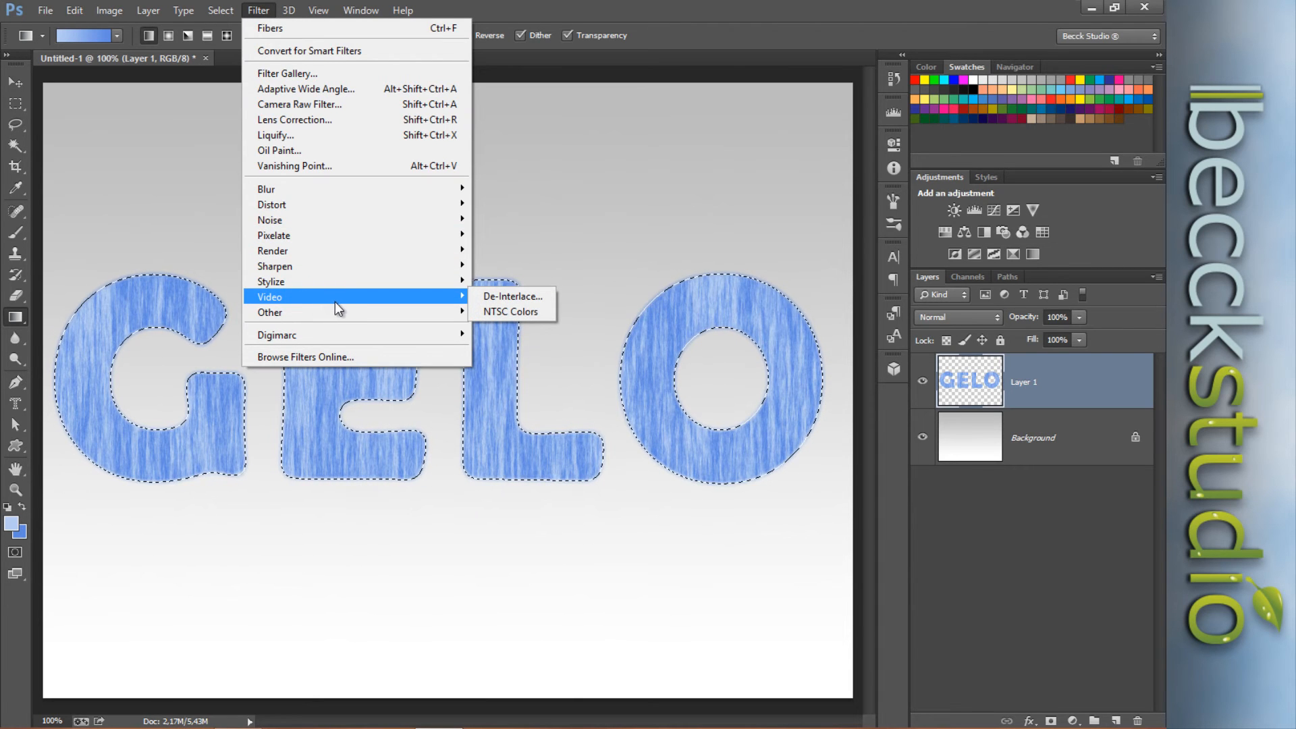
mouse_move(363, 311)
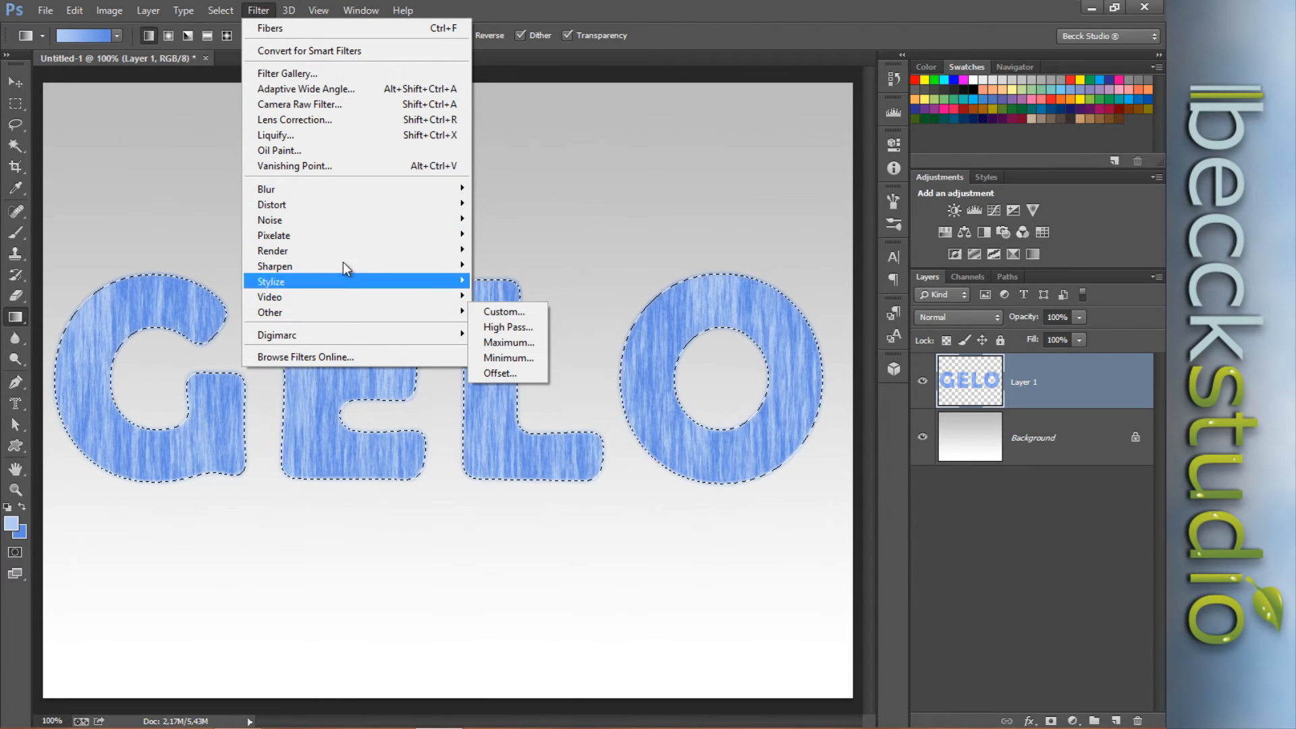
left_click(280, 73)
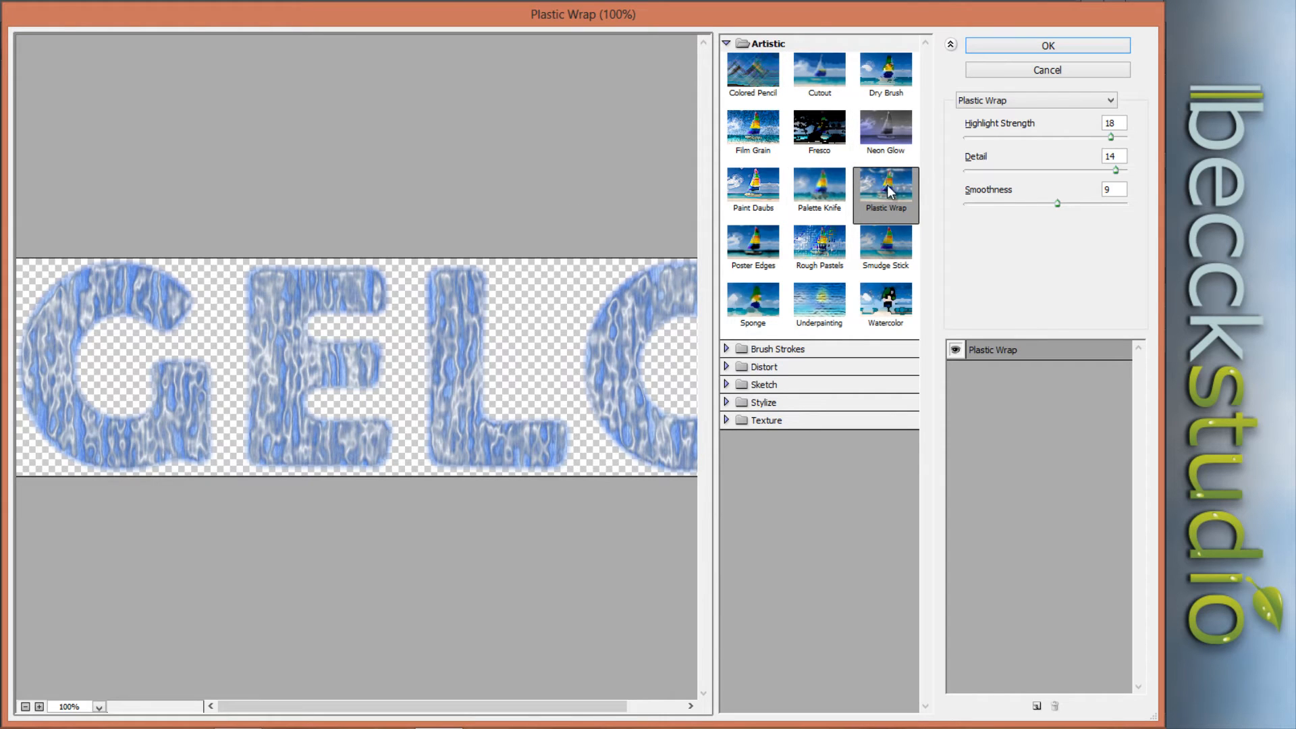
left_click(726, 43)
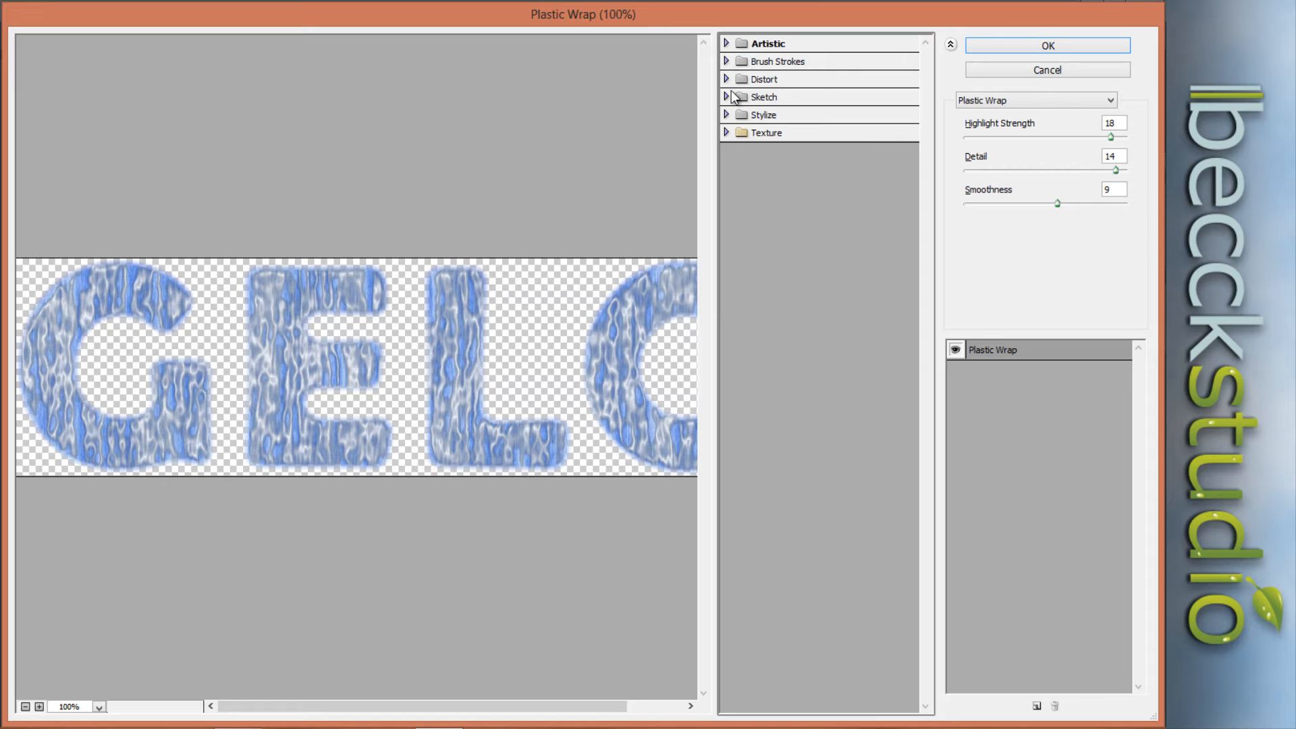
left_click(726, 46)
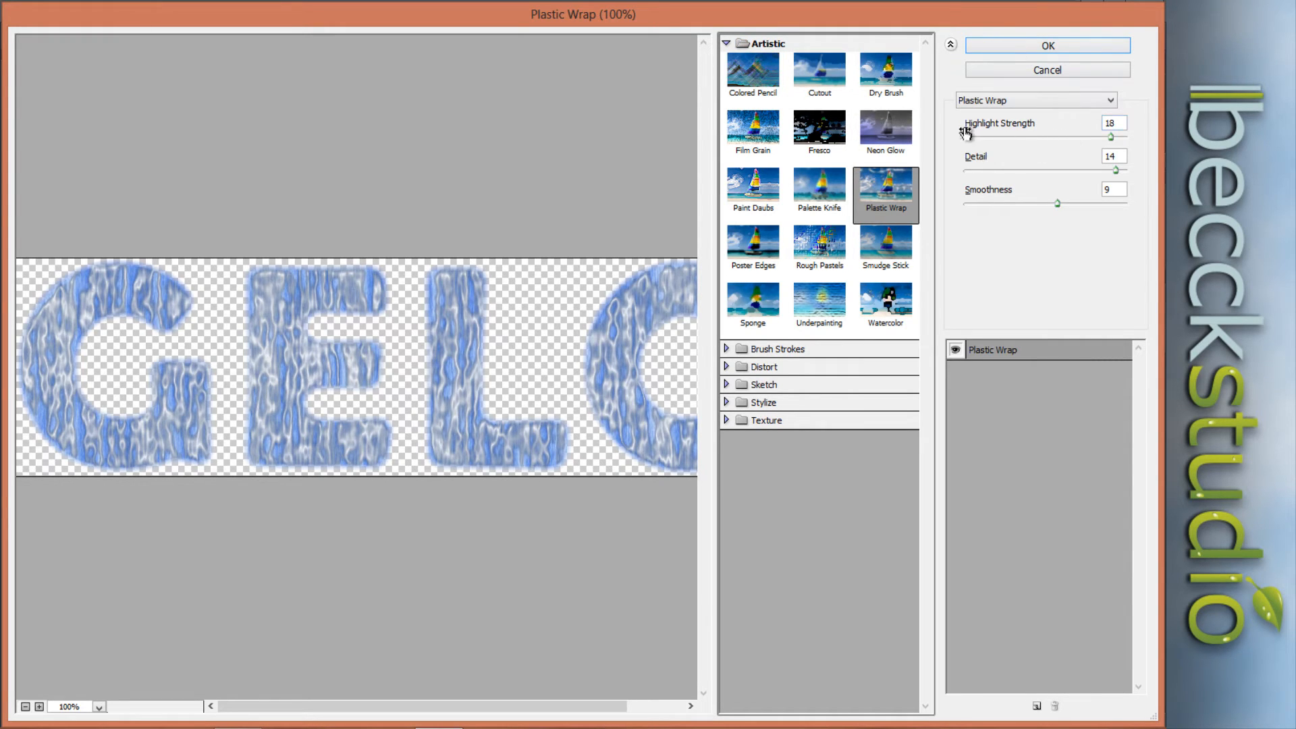
left_click(1108, 137)
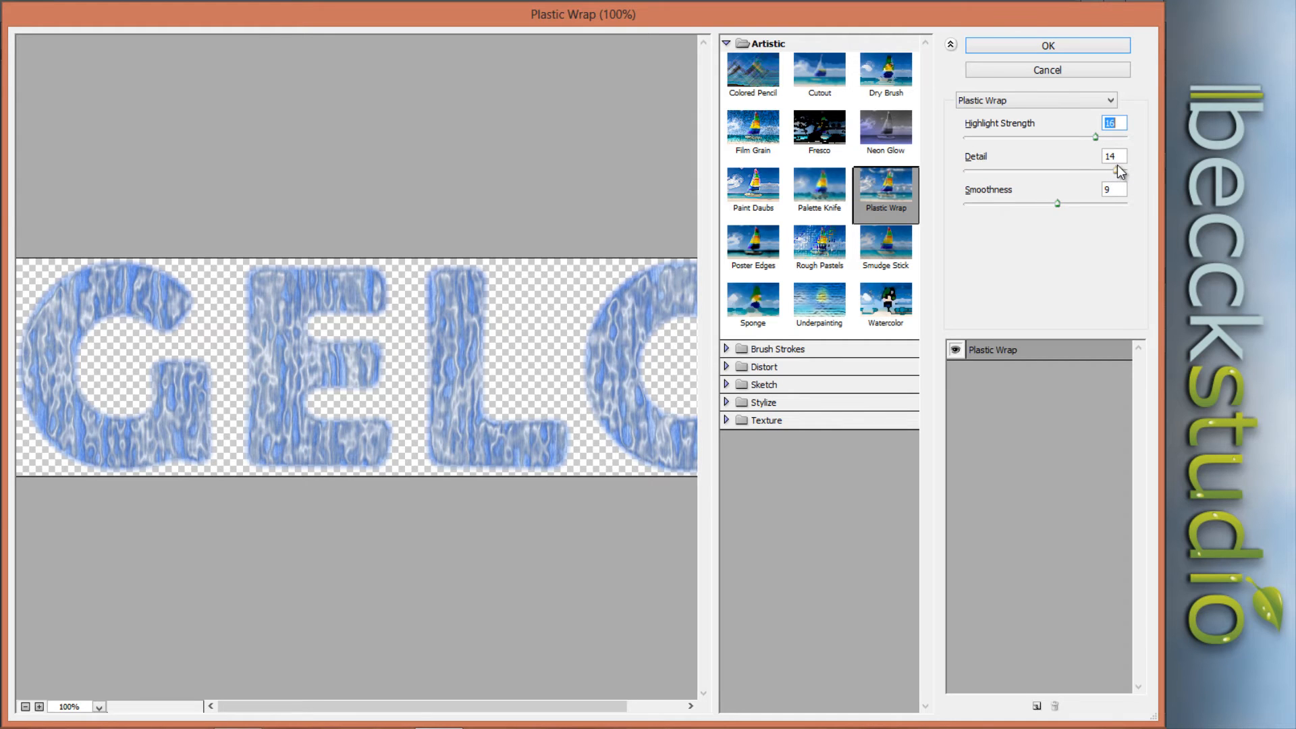
left_click_drag(1114, 170, 1120, 169)
left_click_drag(1056, 201, 1068, 201)
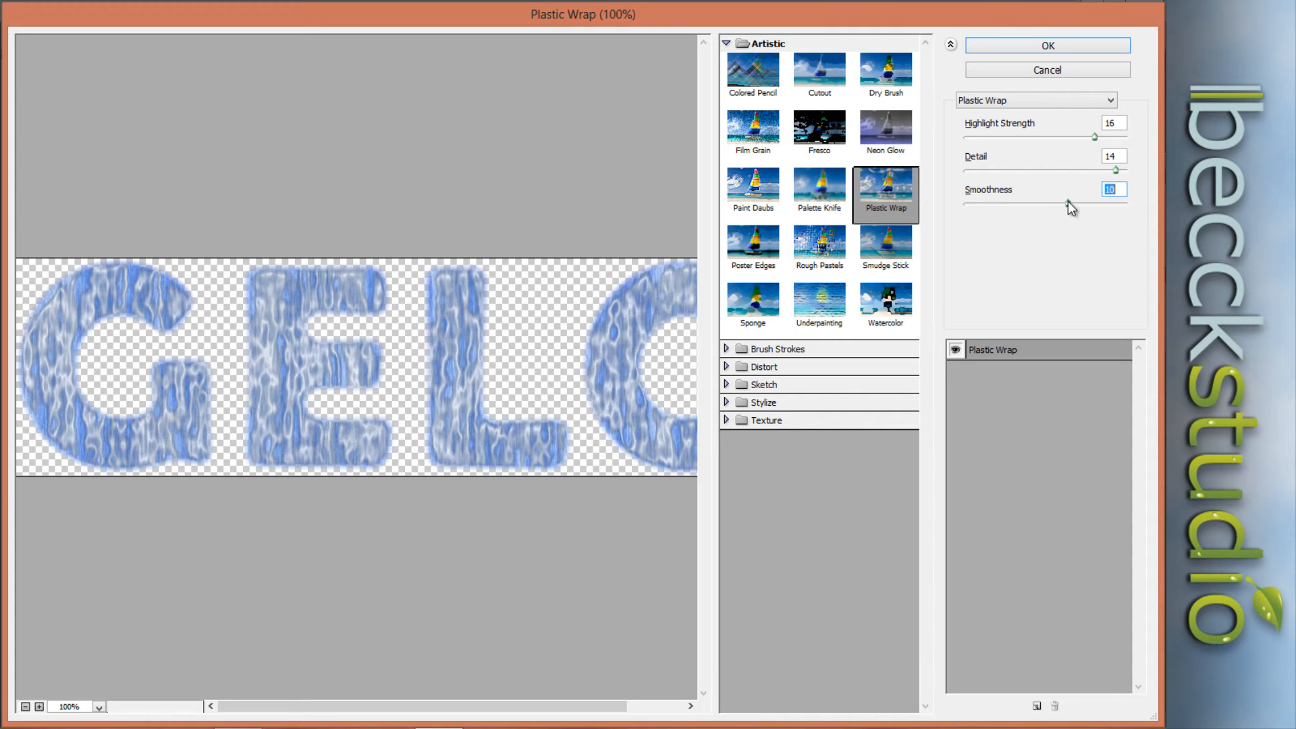
left_click(1011, 43)
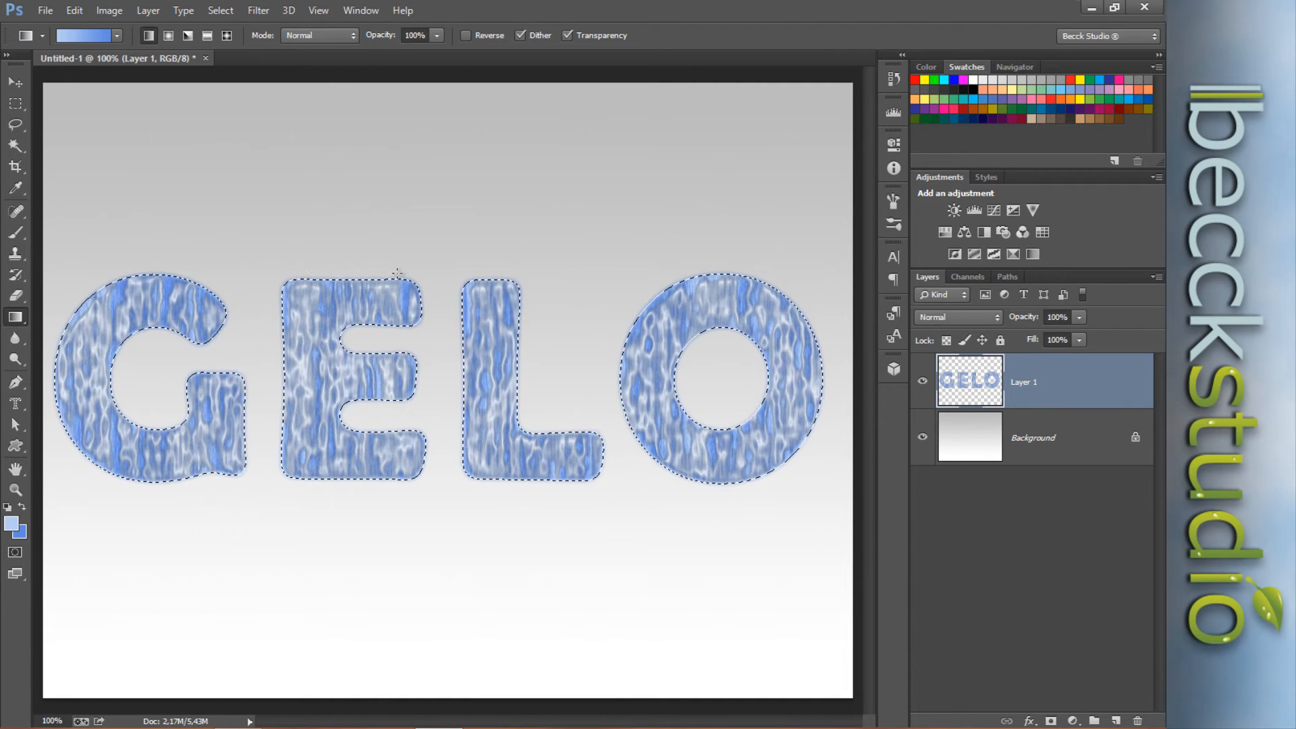
Fade the Plastic Wrap filter on the GELO letters to 93% opacity in Normal mode.
left_click(74, 11)
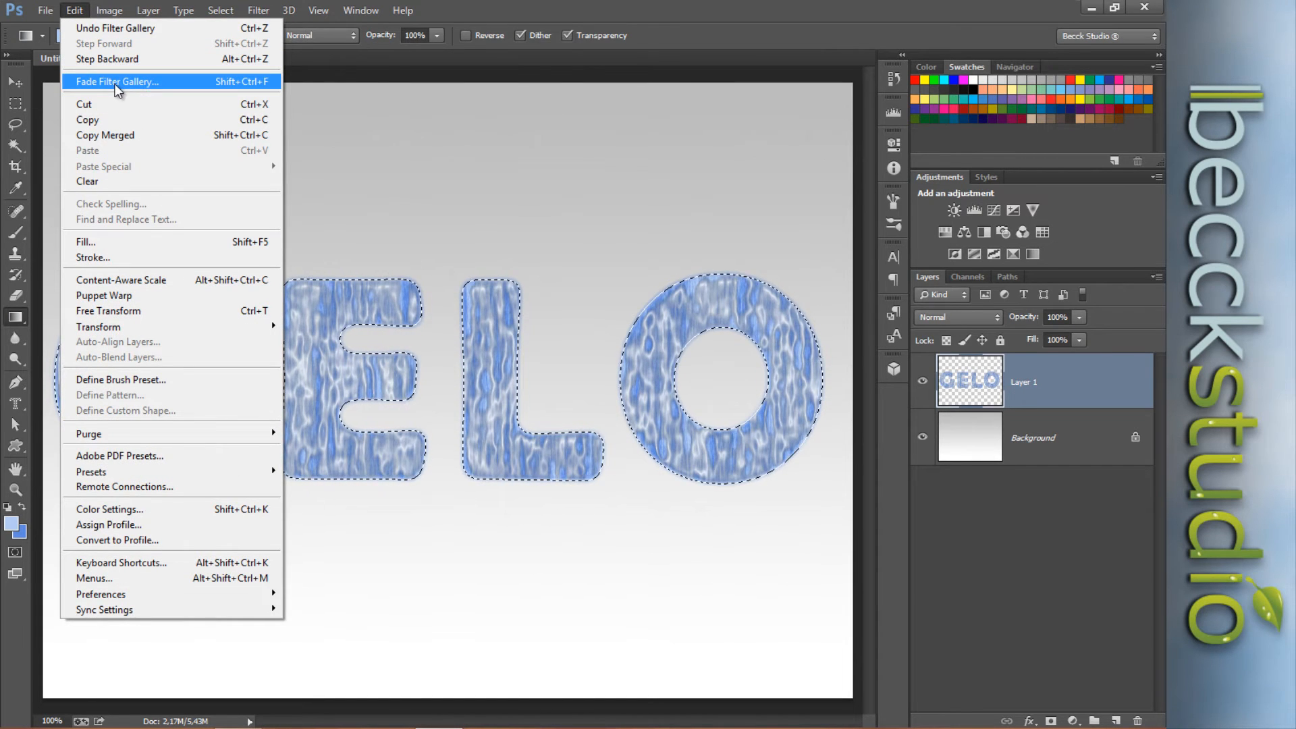
left_click(133, 83)
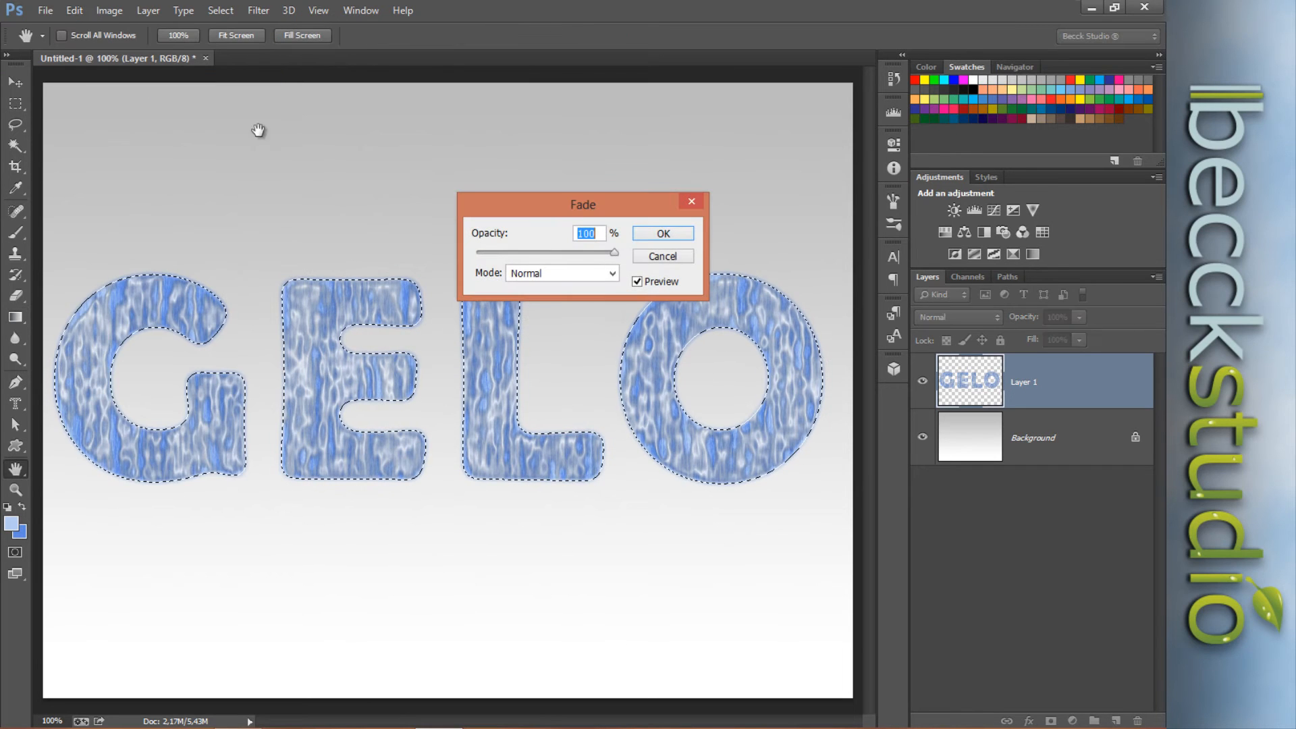
left_click_drag(564, 199, 526, 157)
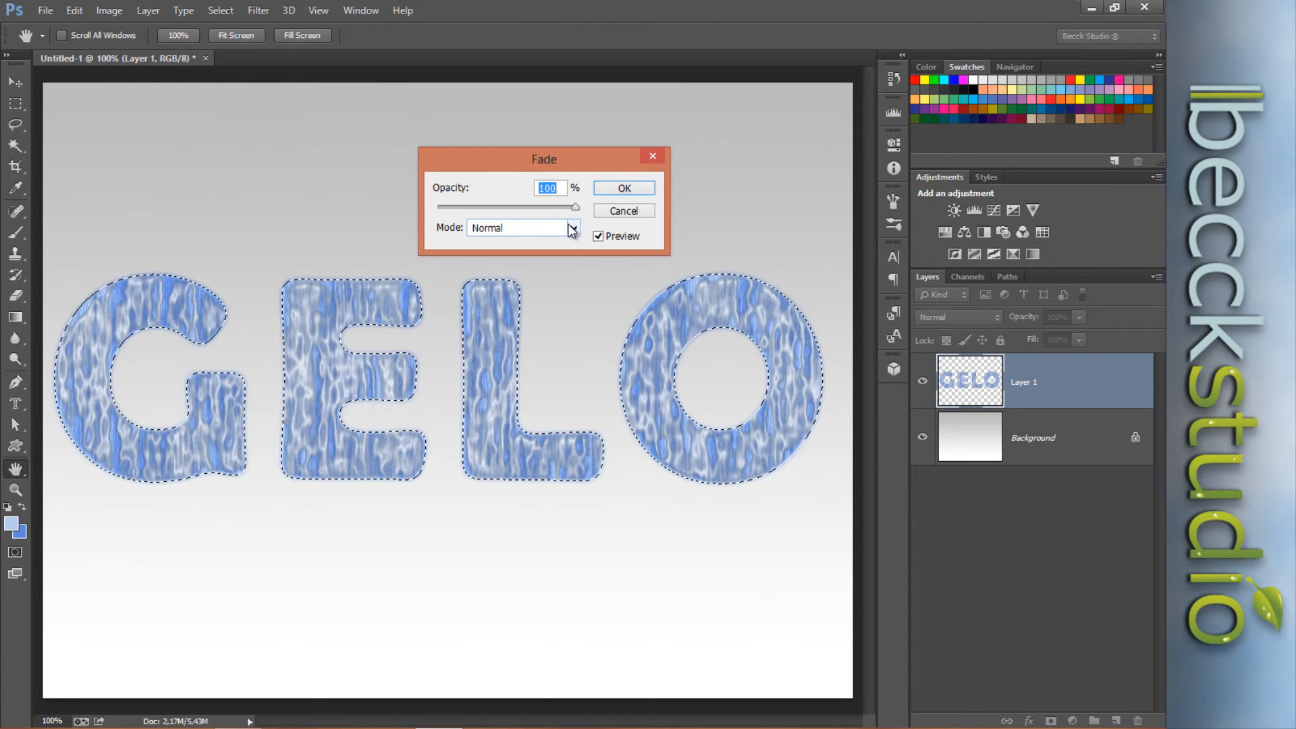
left_click(572, 231)
left_click(574, 233)
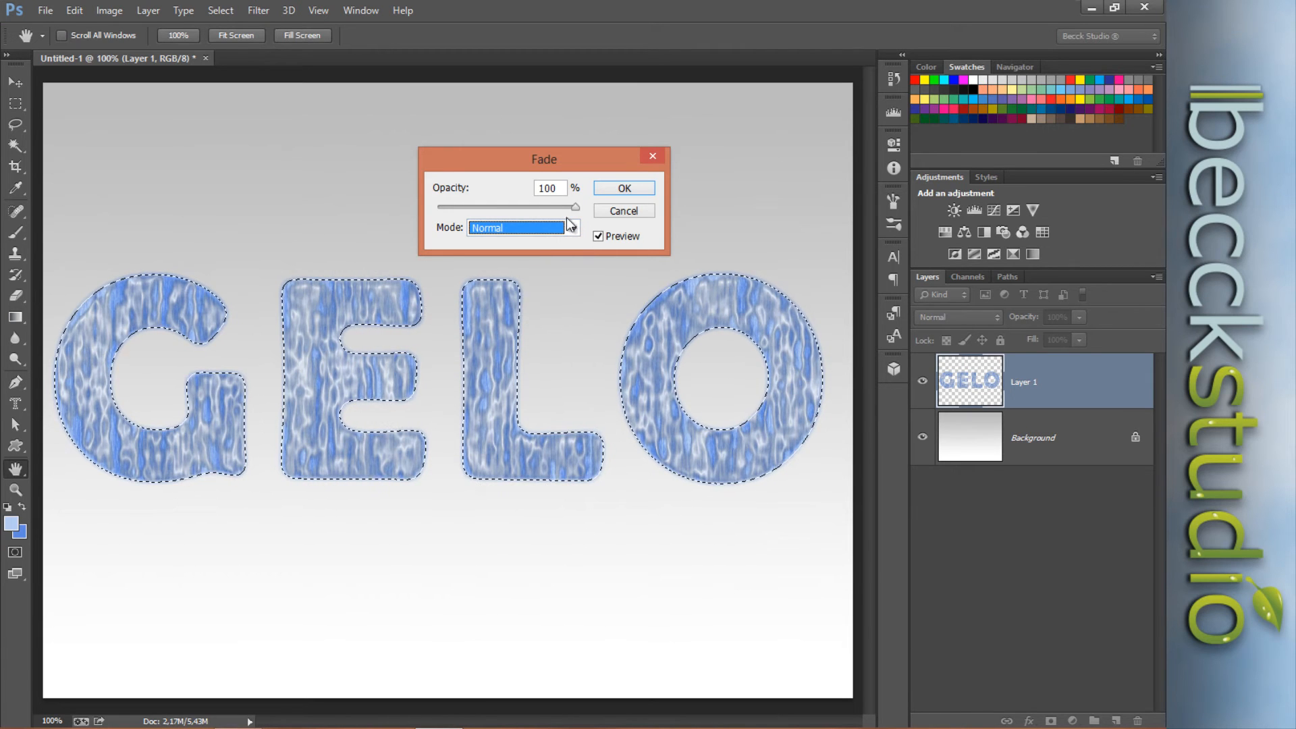
left_click_drag(575, 207, 552, 209)
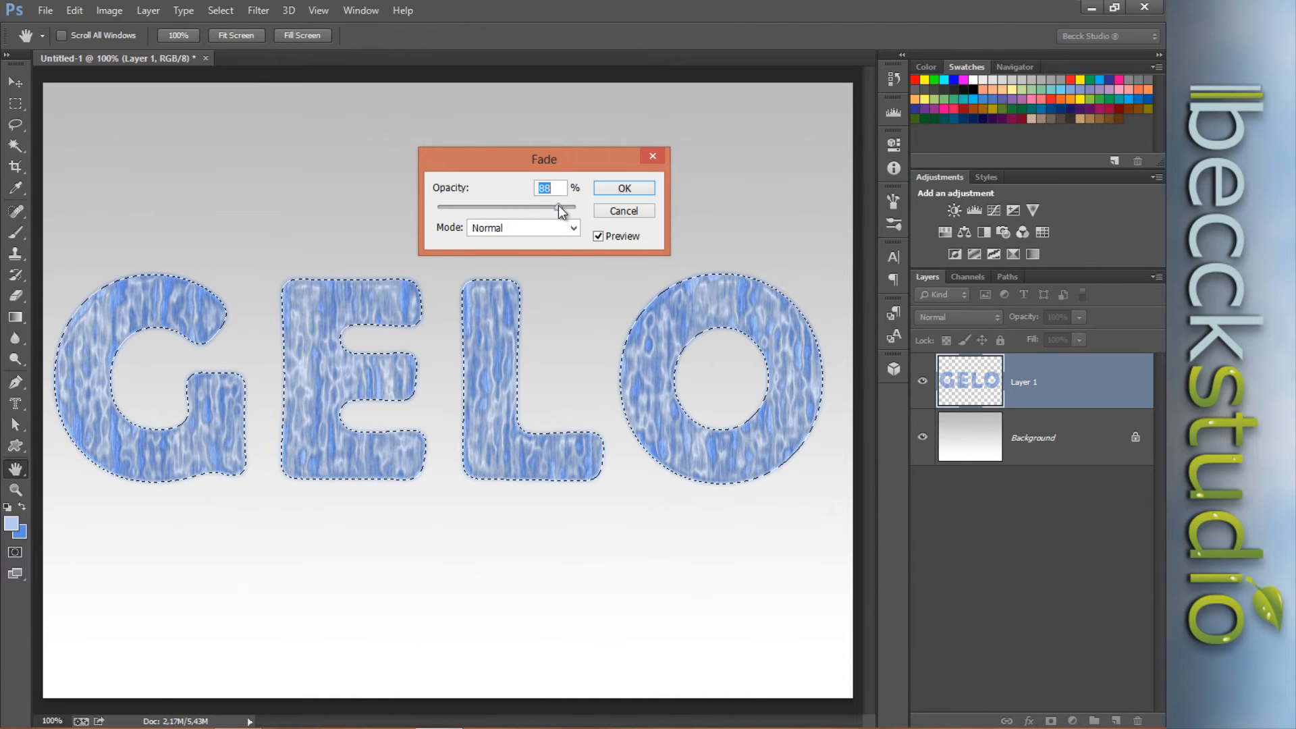
left_click_drag(560, 205, 570, 207)
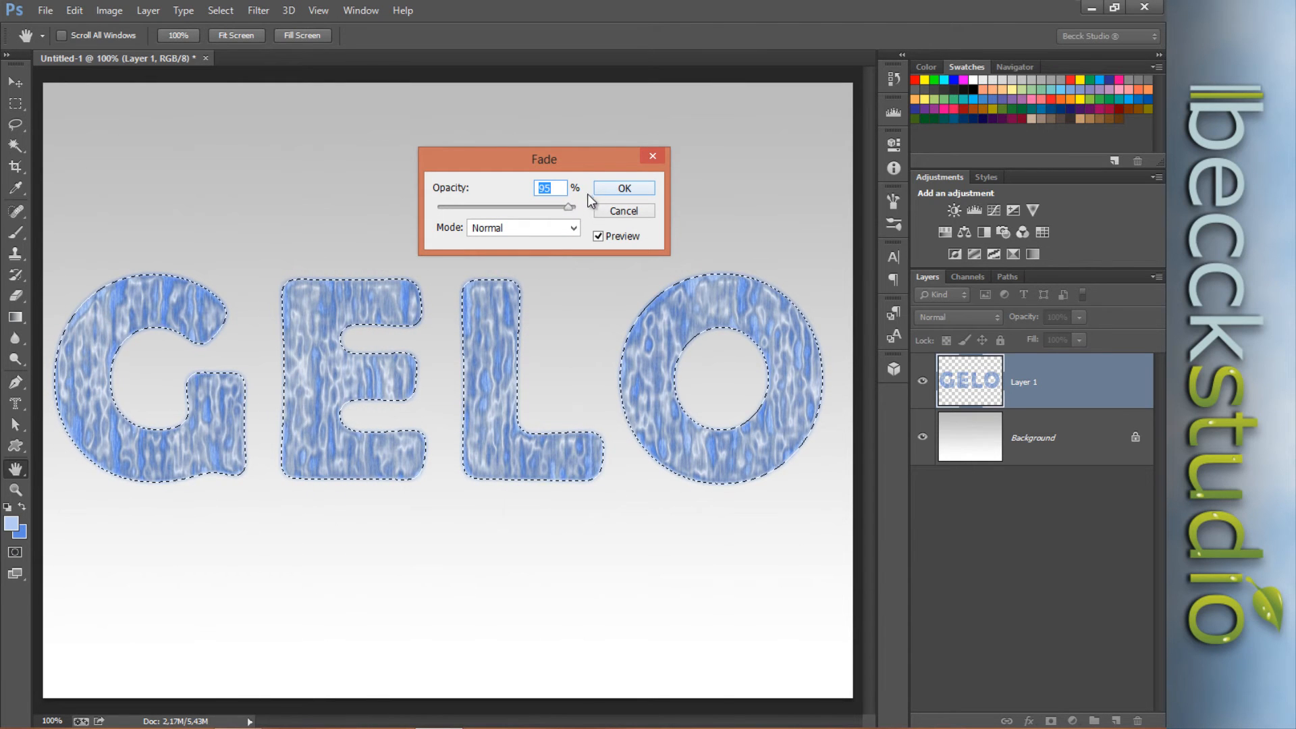
left_click_drag(567, 210, 566, 206)
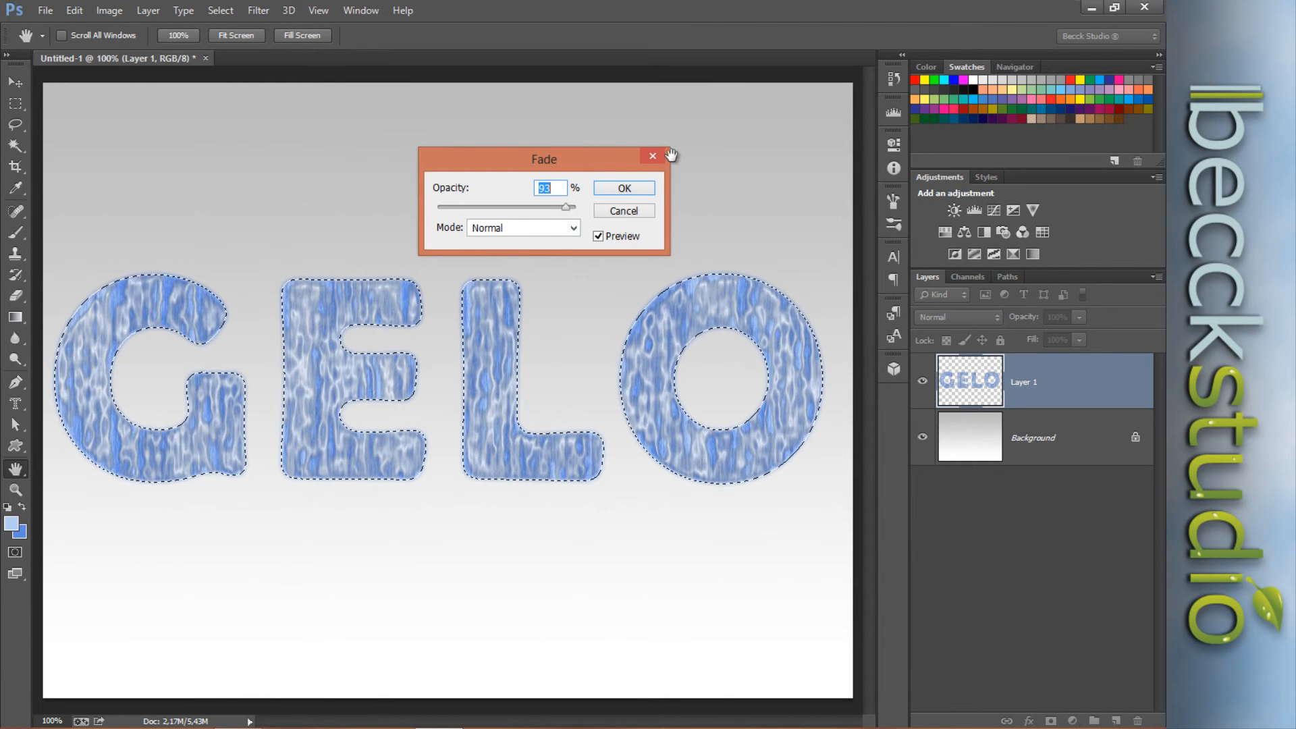
left_click(626, 189)
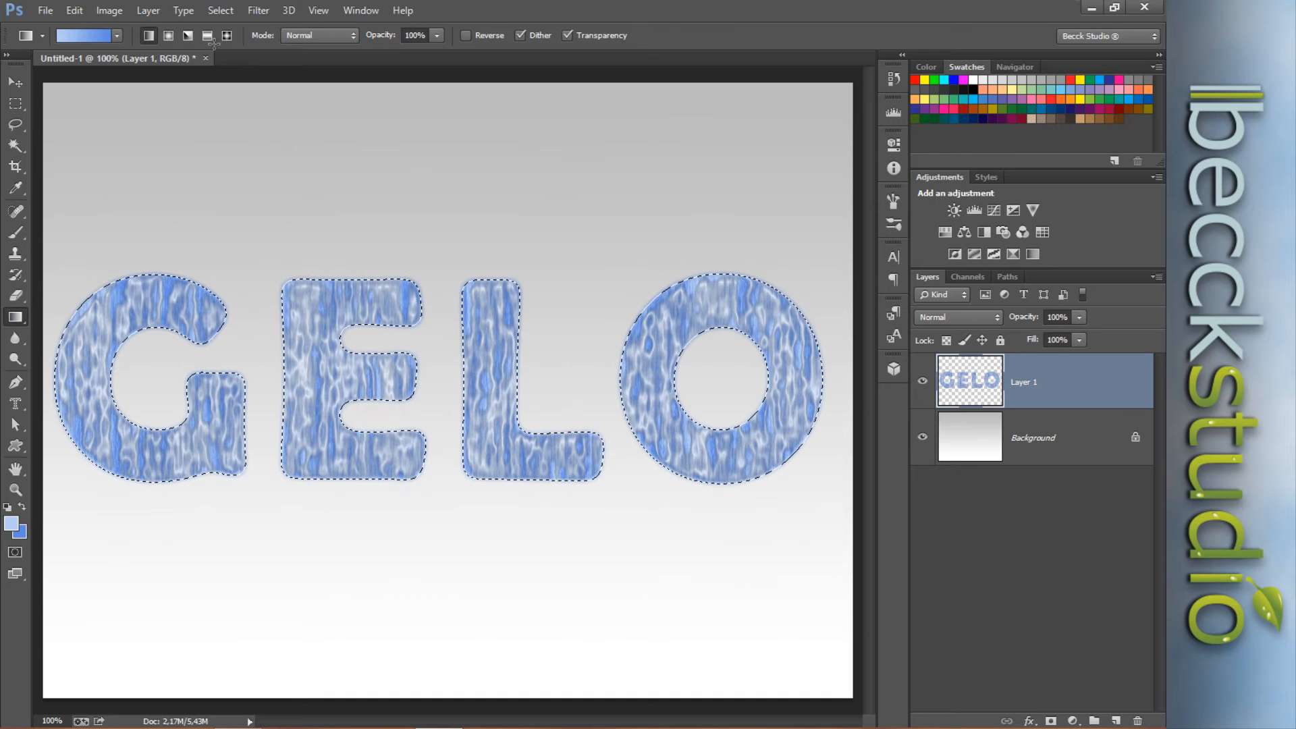
Deselect the GELO letters and duplicate Layer 1.
left_click(219, 11)
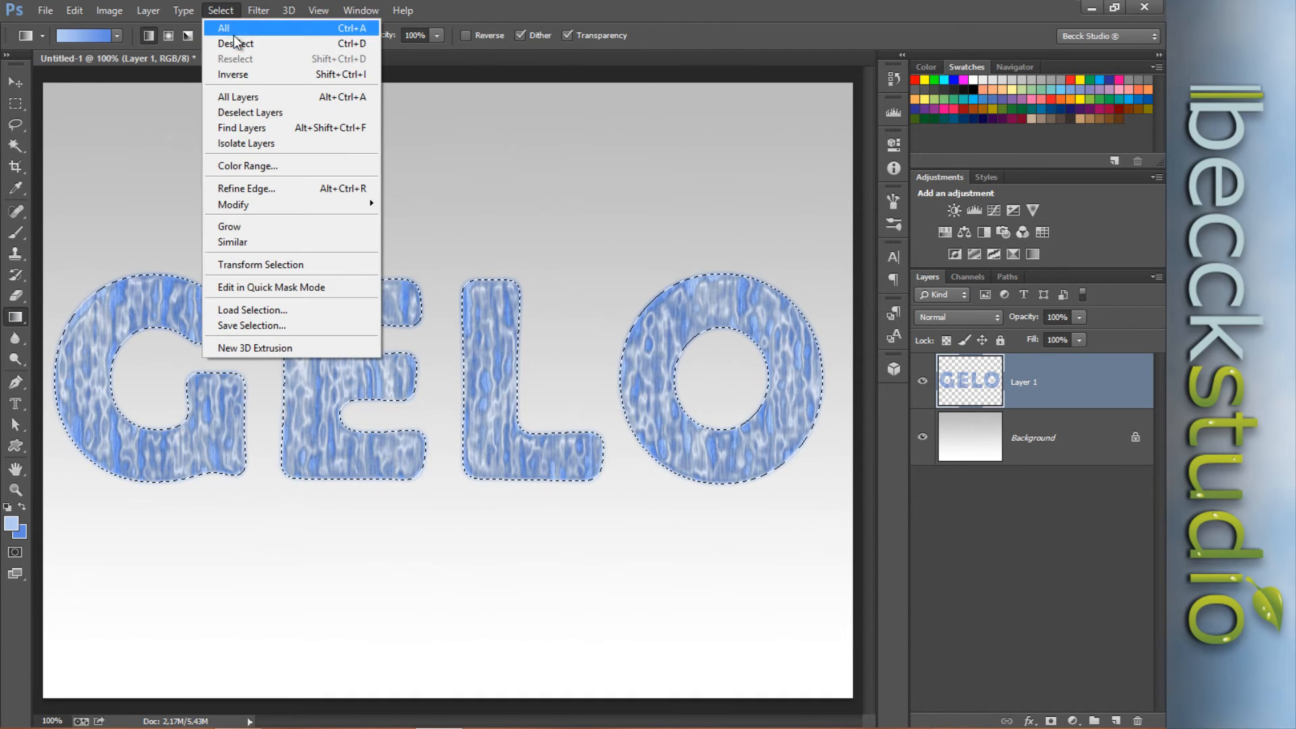
left_click(268, 44)
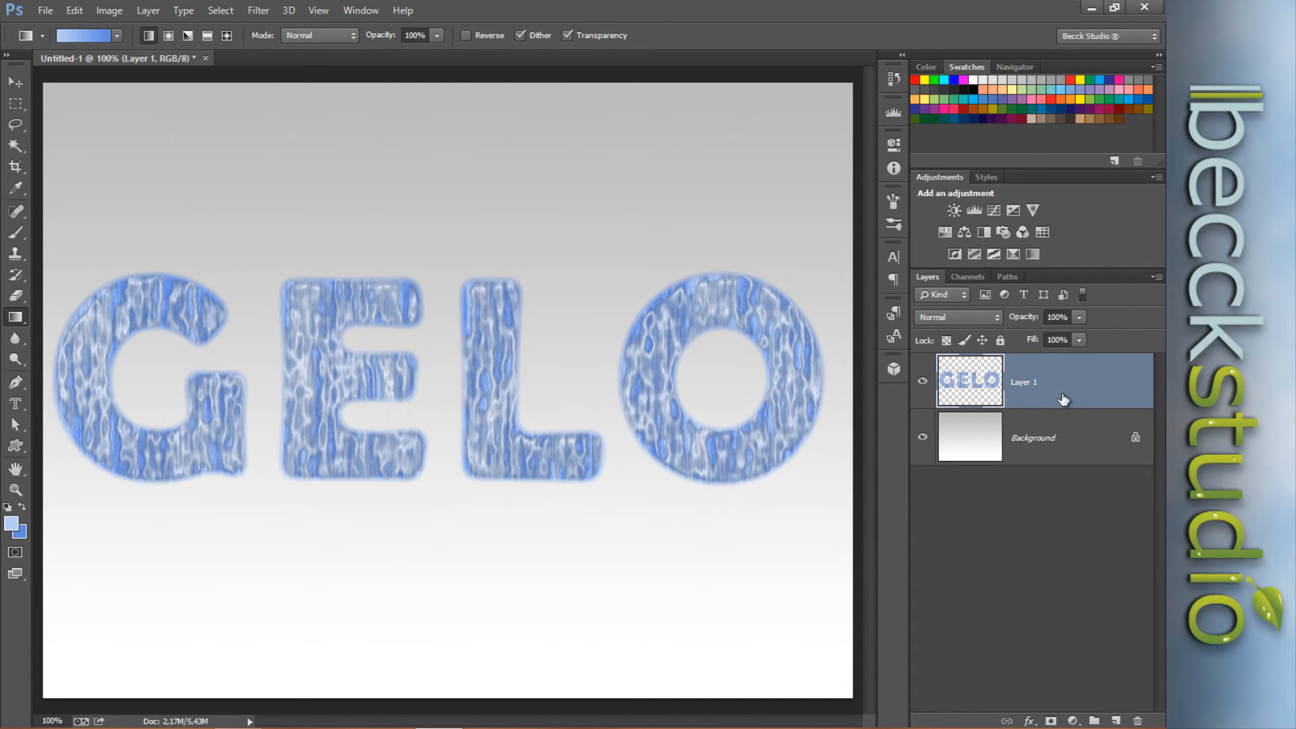
left_click_drag(1060, 382, 1115, 721)
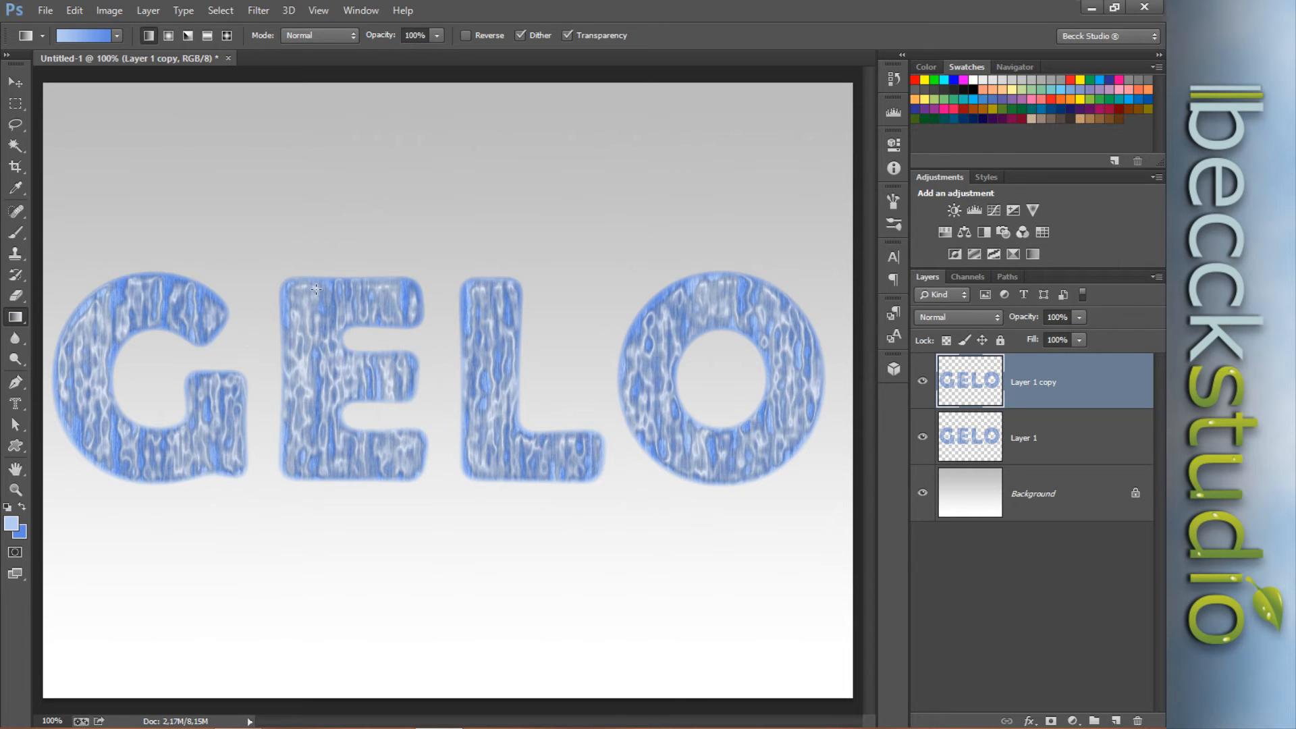
Add a smooth Inner Bevel to Layer 1 copy with Depth 215% and Size 22 px.
double_click(1102, 381)
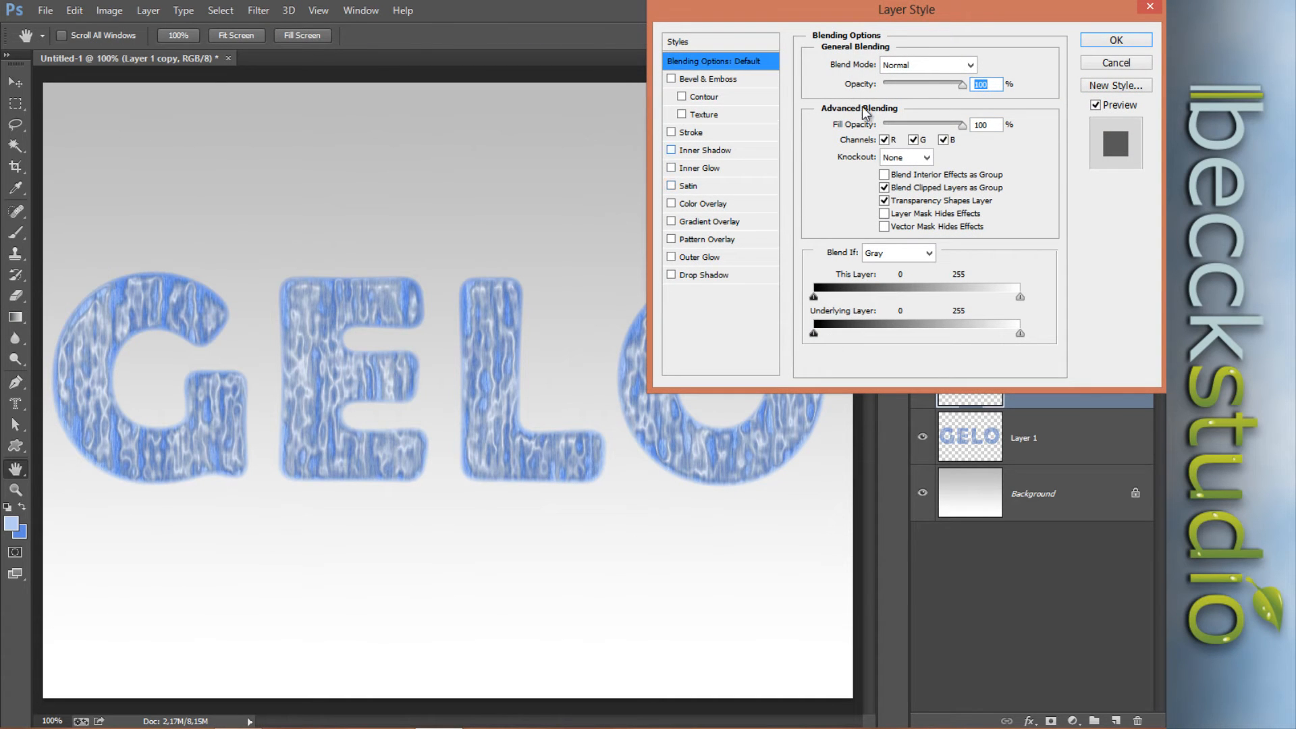
left_click(720, 80)
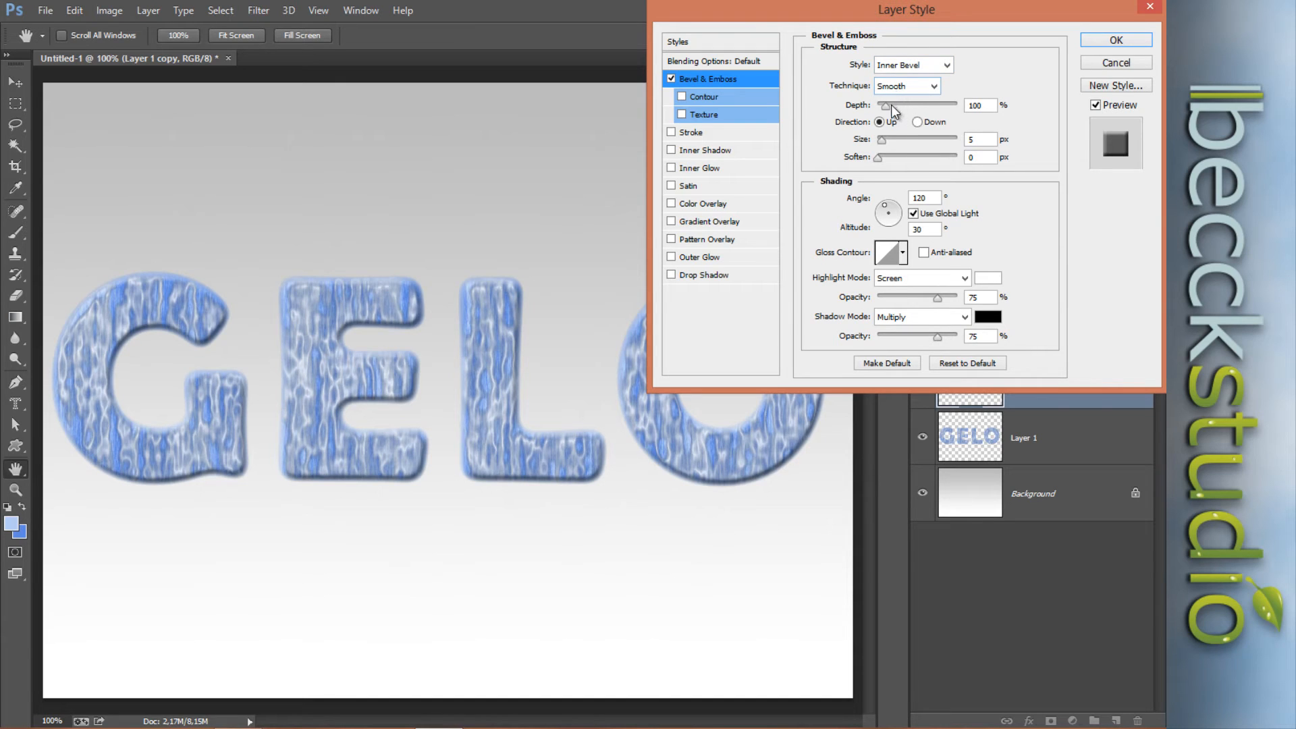
left_click_drag(887, 108, 890, 108)
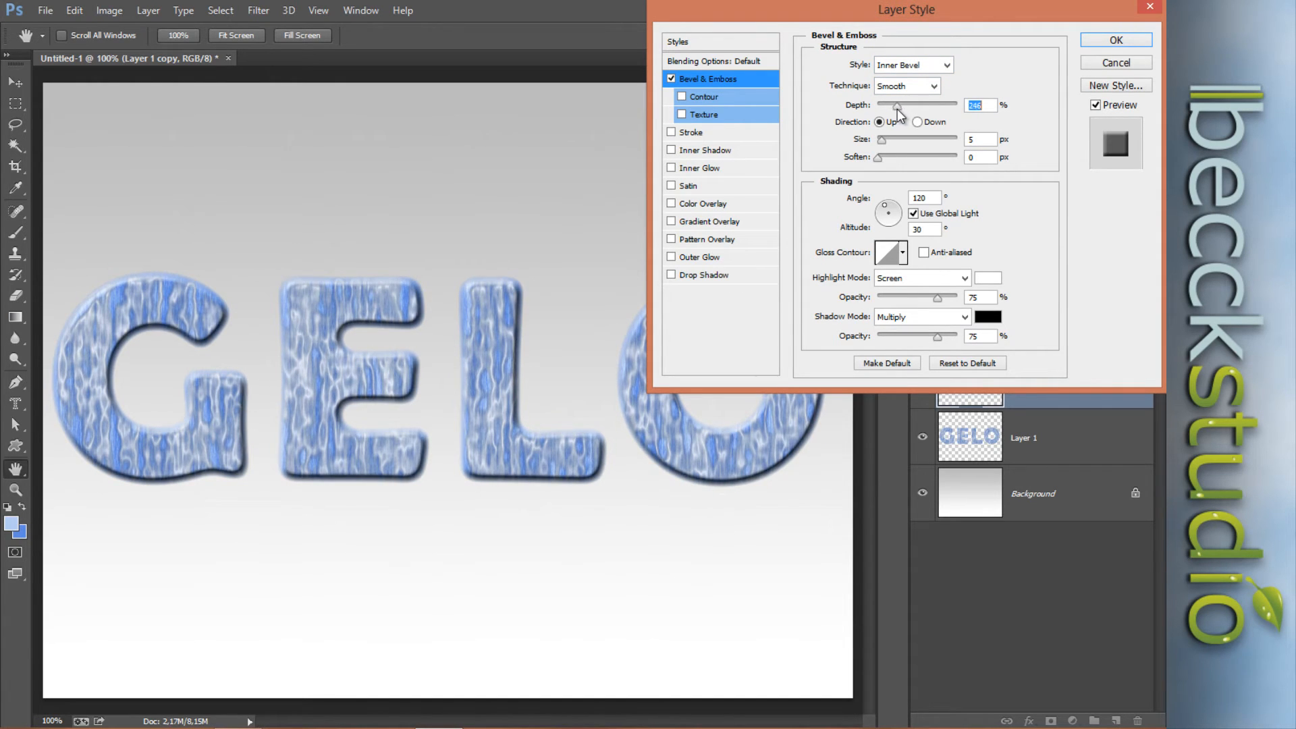
left_click_drag(897, 108, 893, 108)
left_click_drag(883, 144, 888, 150)
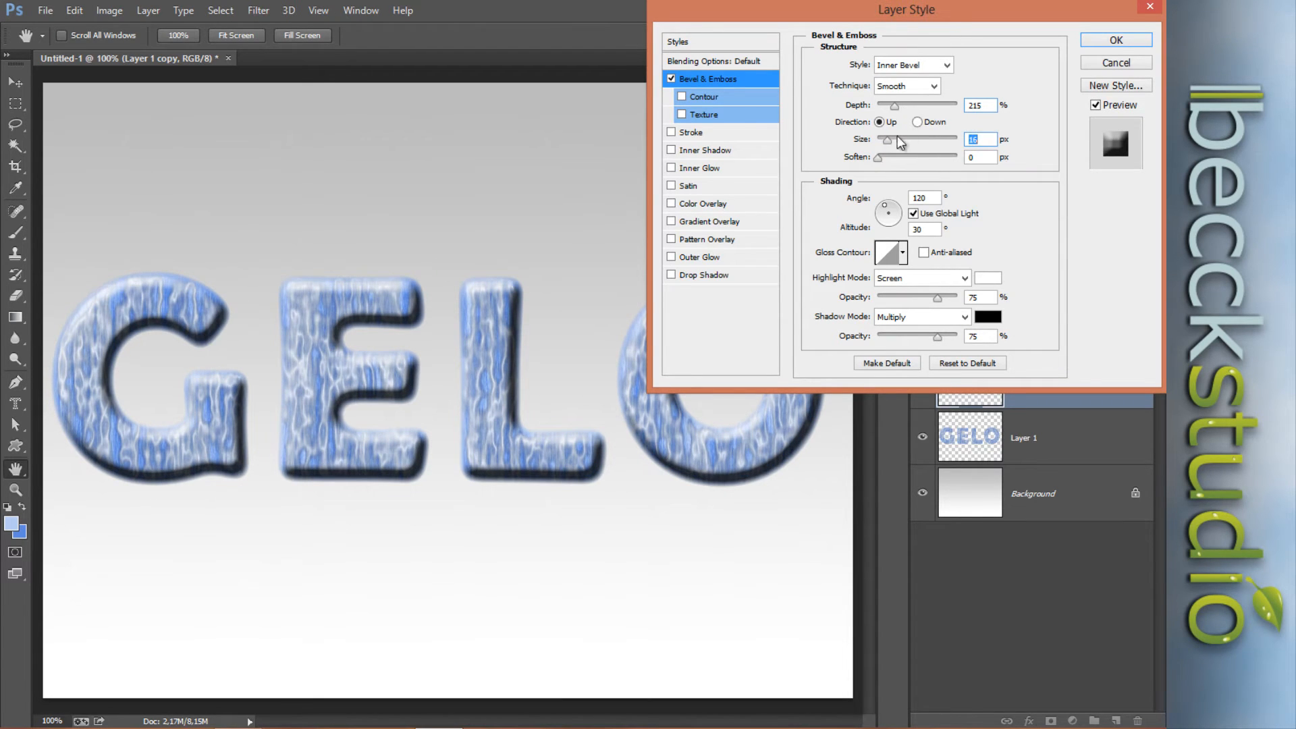
left_click_drag(888, 140, 889, 143)
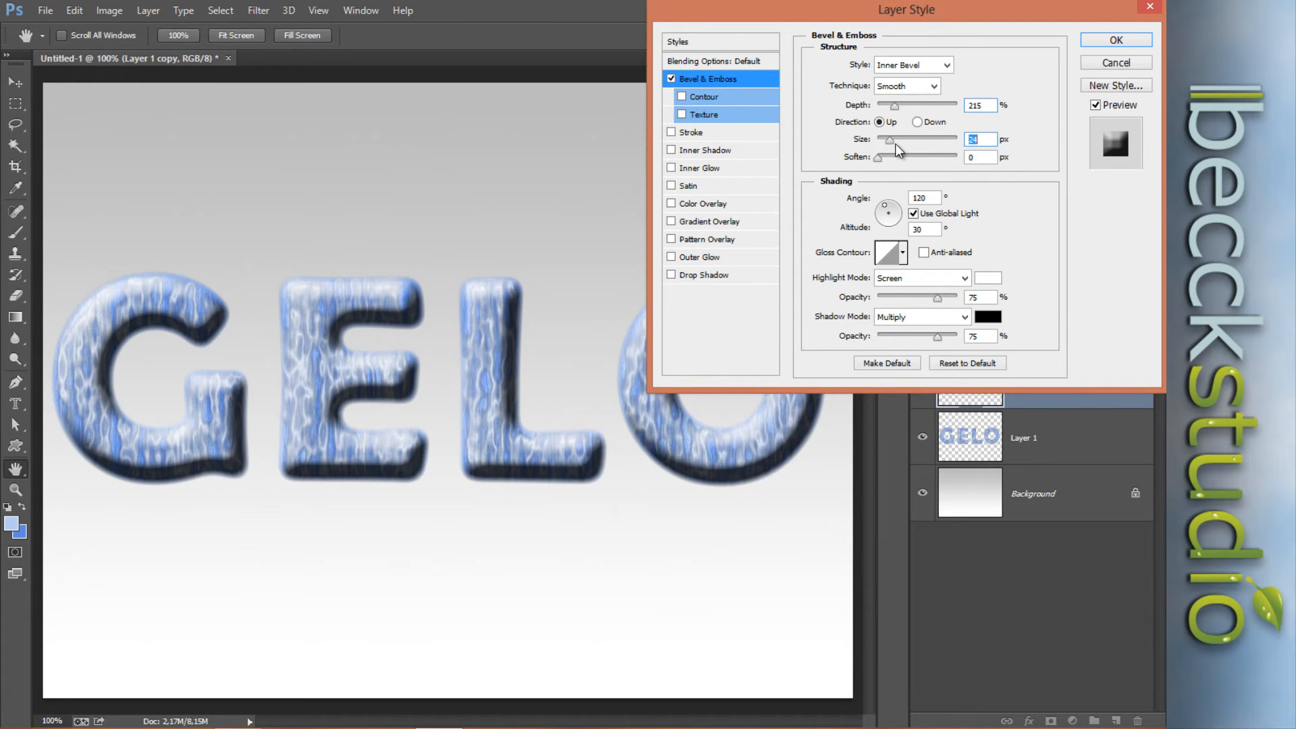
type("22")
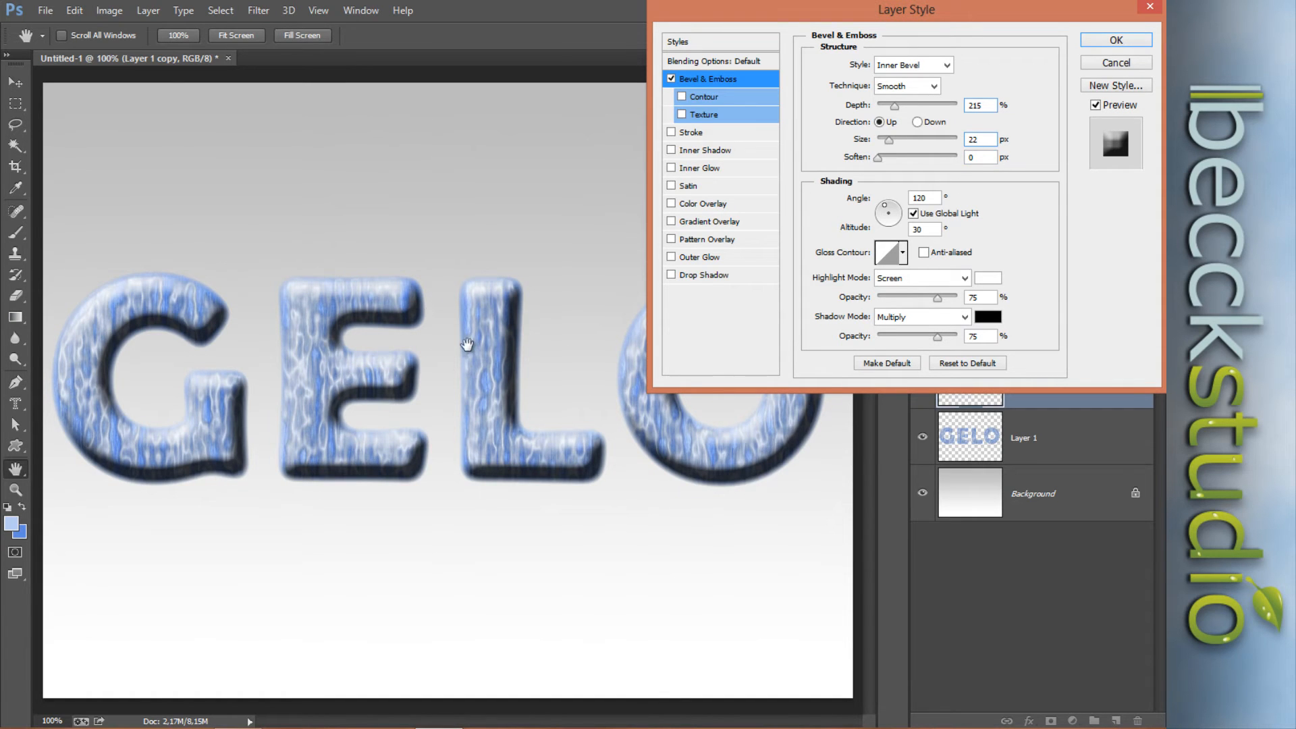
Turn off global light for the bevel, set its angle to 127° and altitude to 37°, and make its shadow colour dark blue #051b51.
left_click(914, 214)
left_click_drag(881, 210, 884, 207)
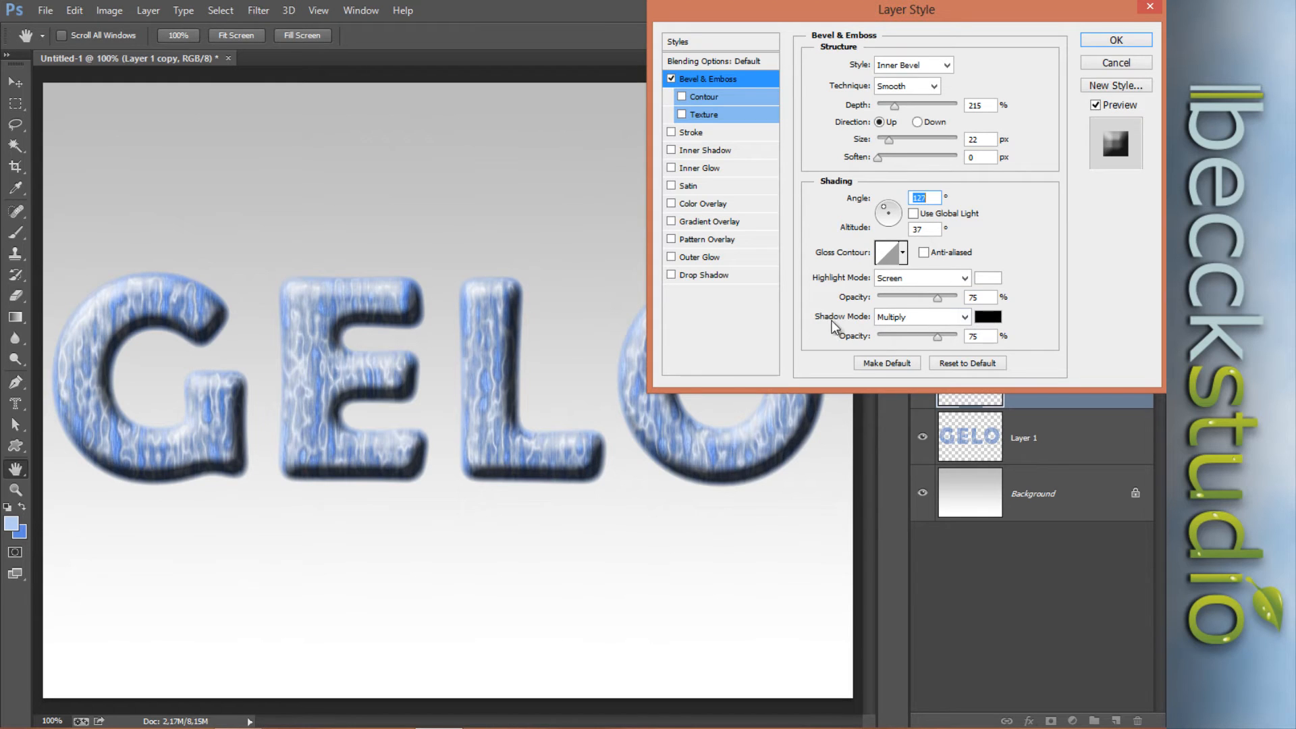
left_click(988, 323)
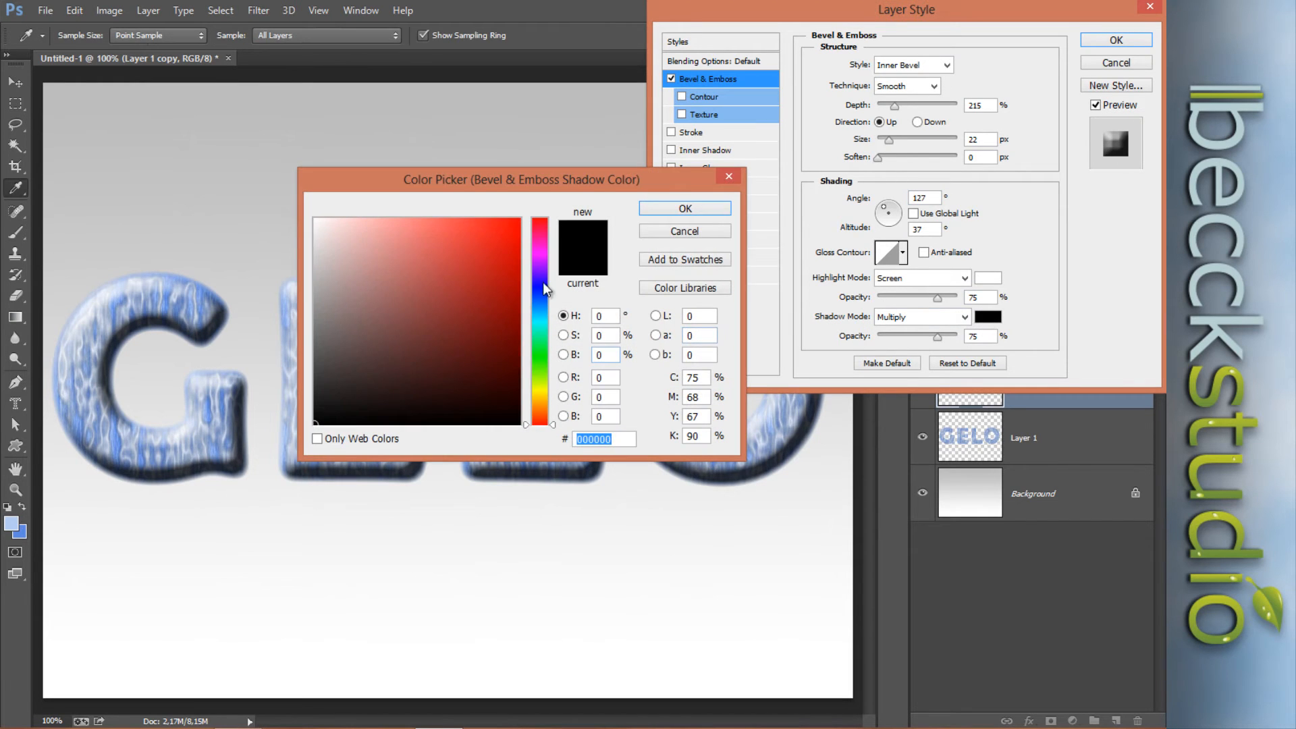
left_click(540, 298)
left_click(512, 343)
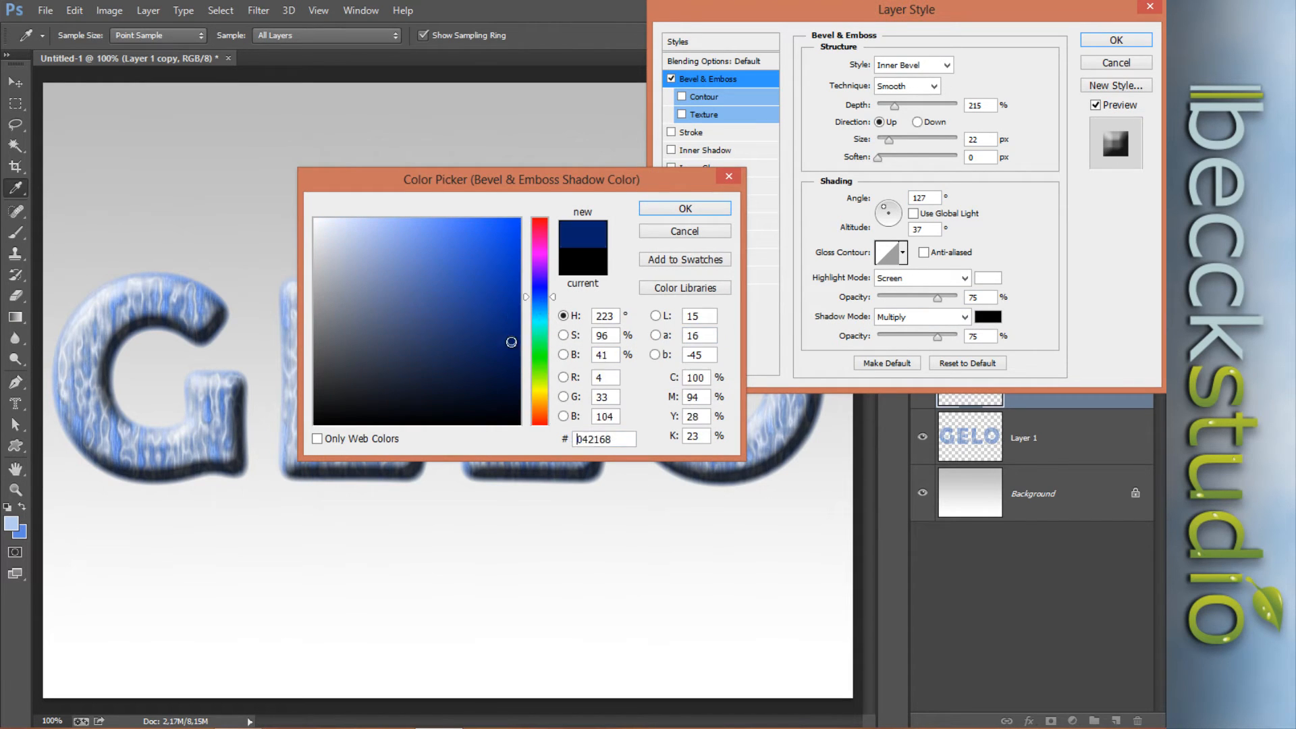
left_click(507, 359)
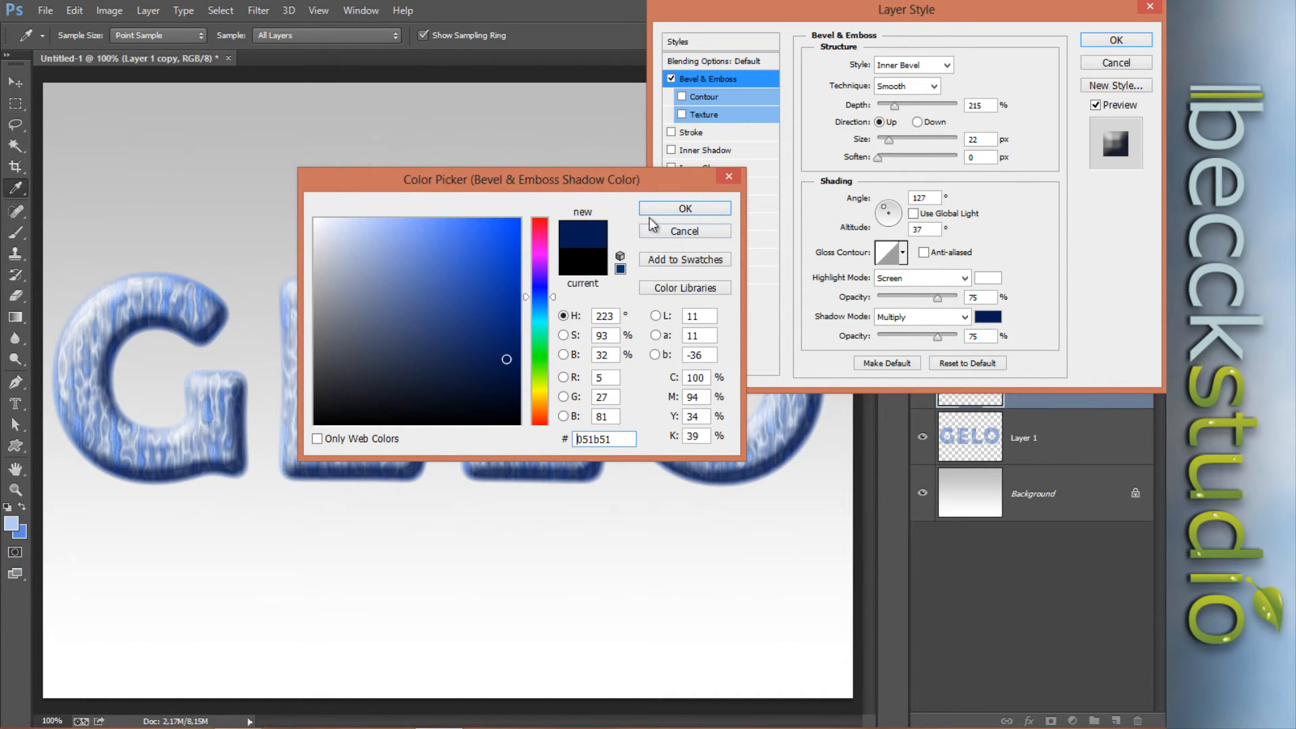
left_click(679, 212)
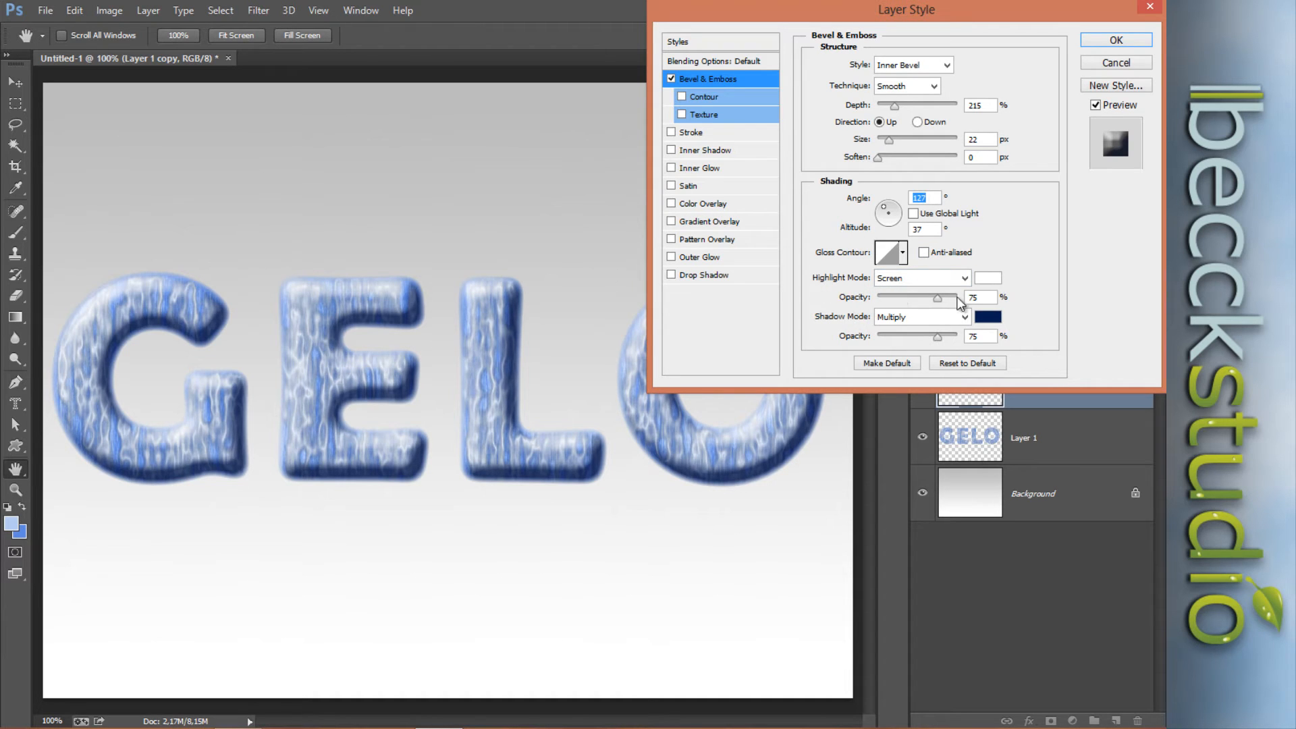
Raise the bevel's highlight opacity and apply the layer style to Layer 1 copy.
left_click_drag(937, 297, 949, 297)
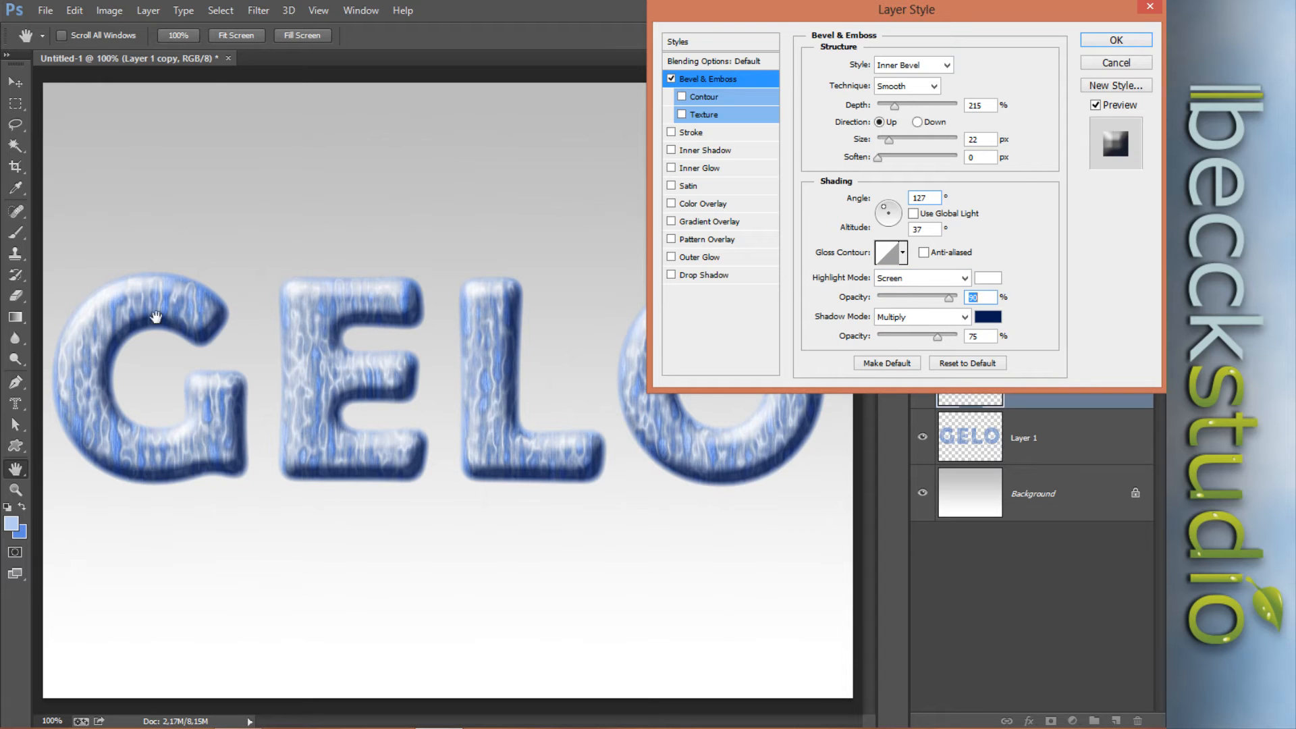
left_click_drag(950, 297, 959, 297)
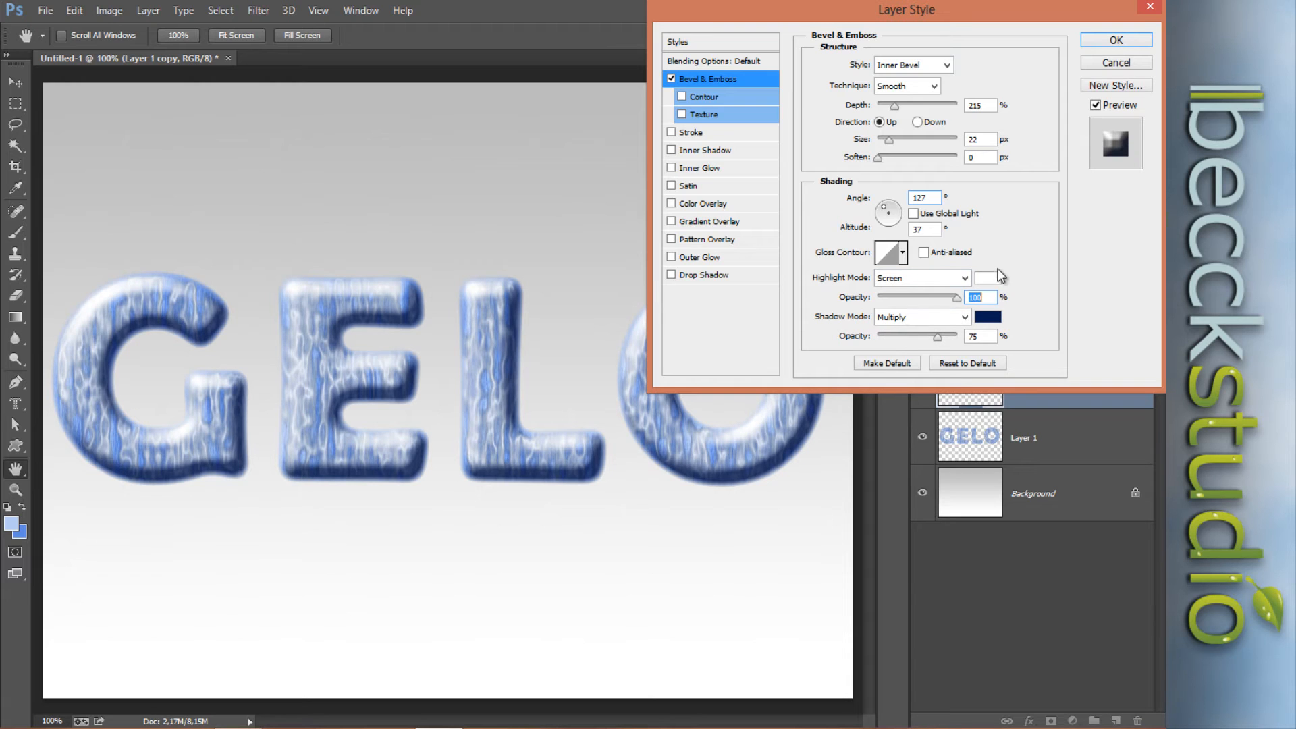
left_click_drag(957, 297, 944, 291)
left_click_drag(1050, 23, 800, 147)
left_click(864, 165)
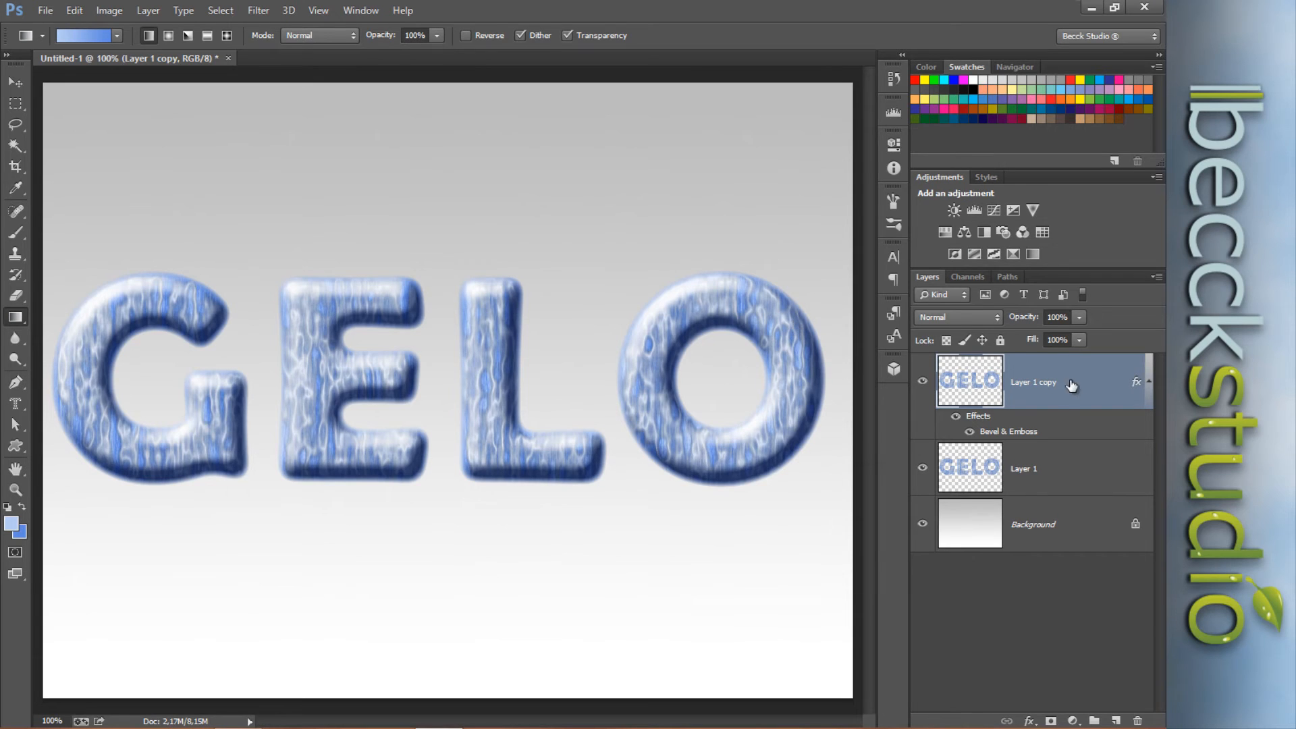
Nudge the original Layer 1 letters upward behind Layer 1 copy to form a visible depth edge along their tops.
left_click(1065, 471)
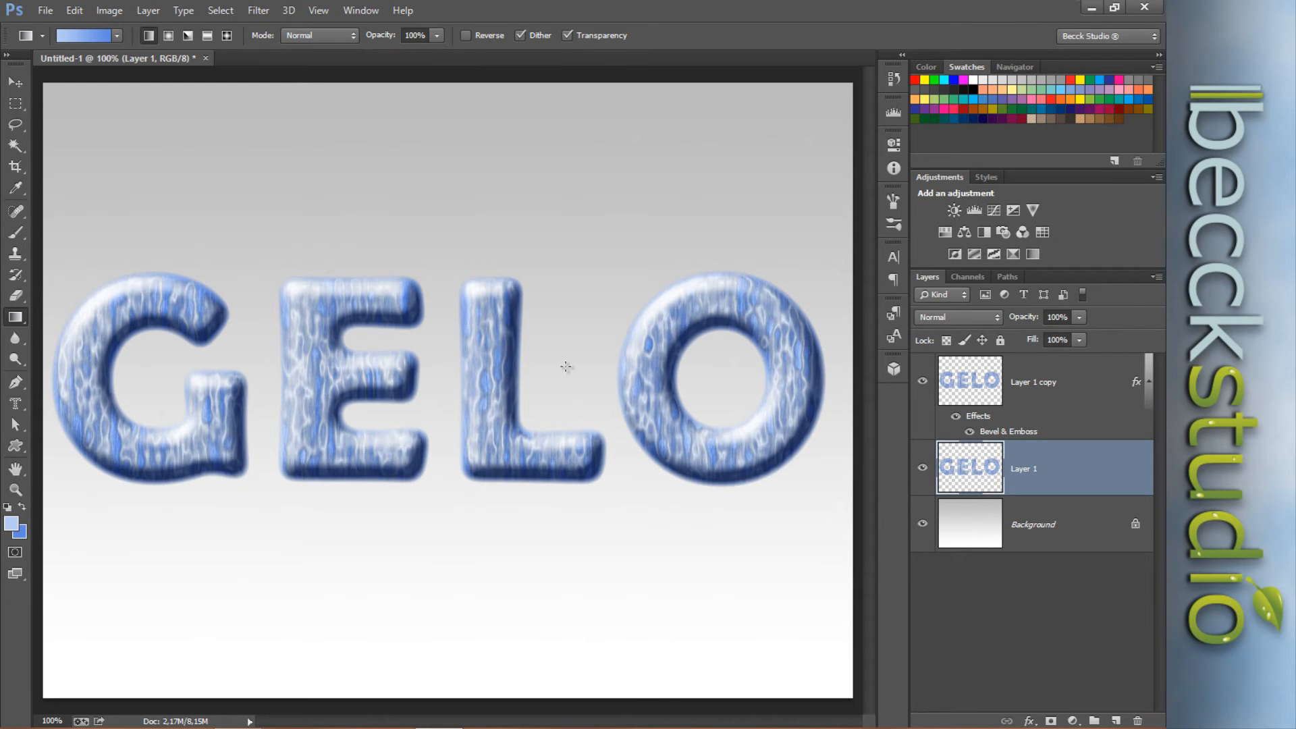
left_click(15, 84)
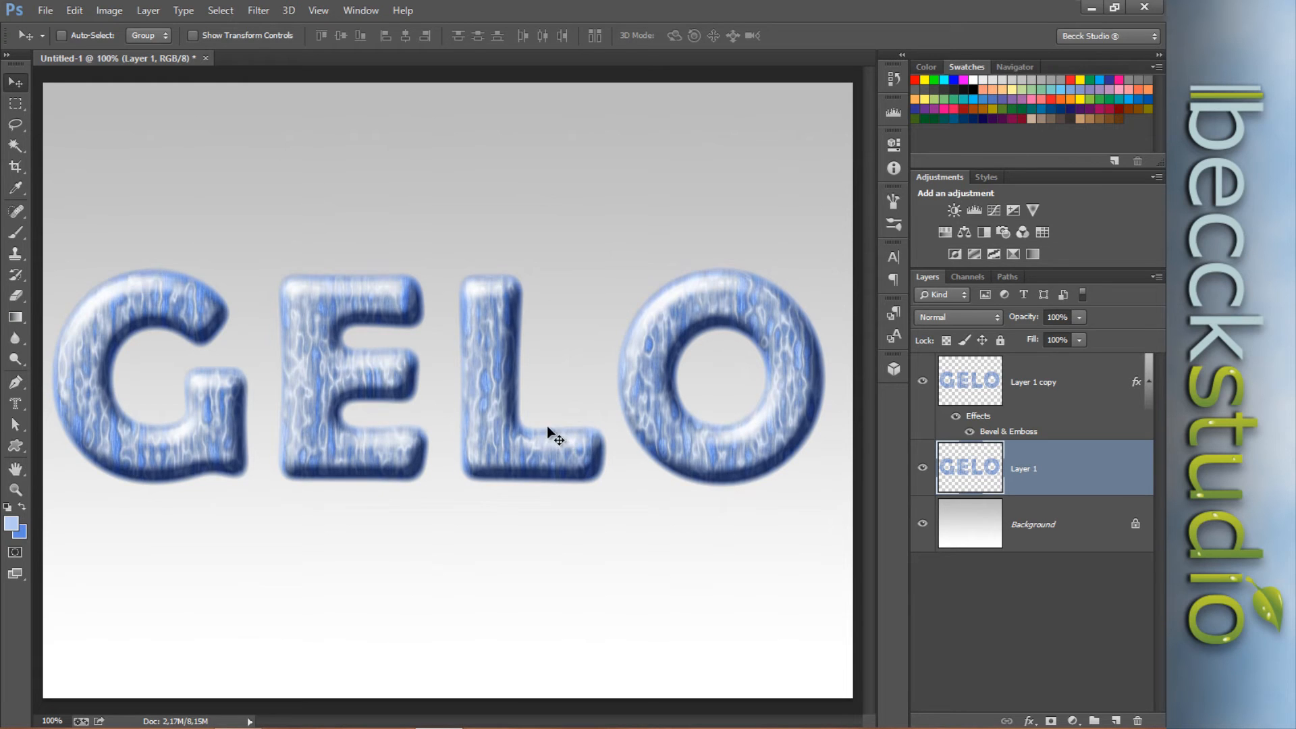
key("Up")
key("Up")
key("Up")
key("Up")
key("Up")
key("Up")
key("Up")
key("Up")
key("Up")
key("Up")
key("Up")
key("Up")
key("Up")
key("Up")
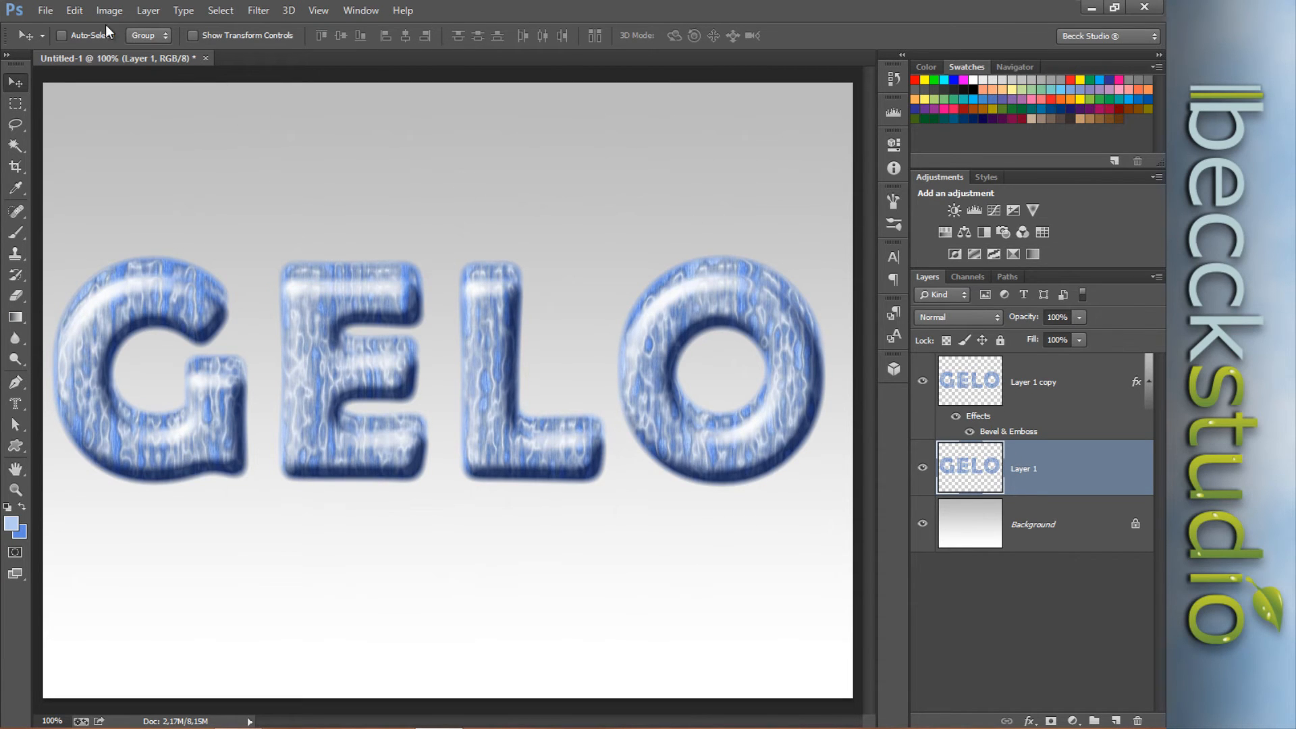
Free-transform Layer 1 to 96.97% width and 101.87% height, pulling both sides inward and extending the top edge upward.
left_click(75, 12)
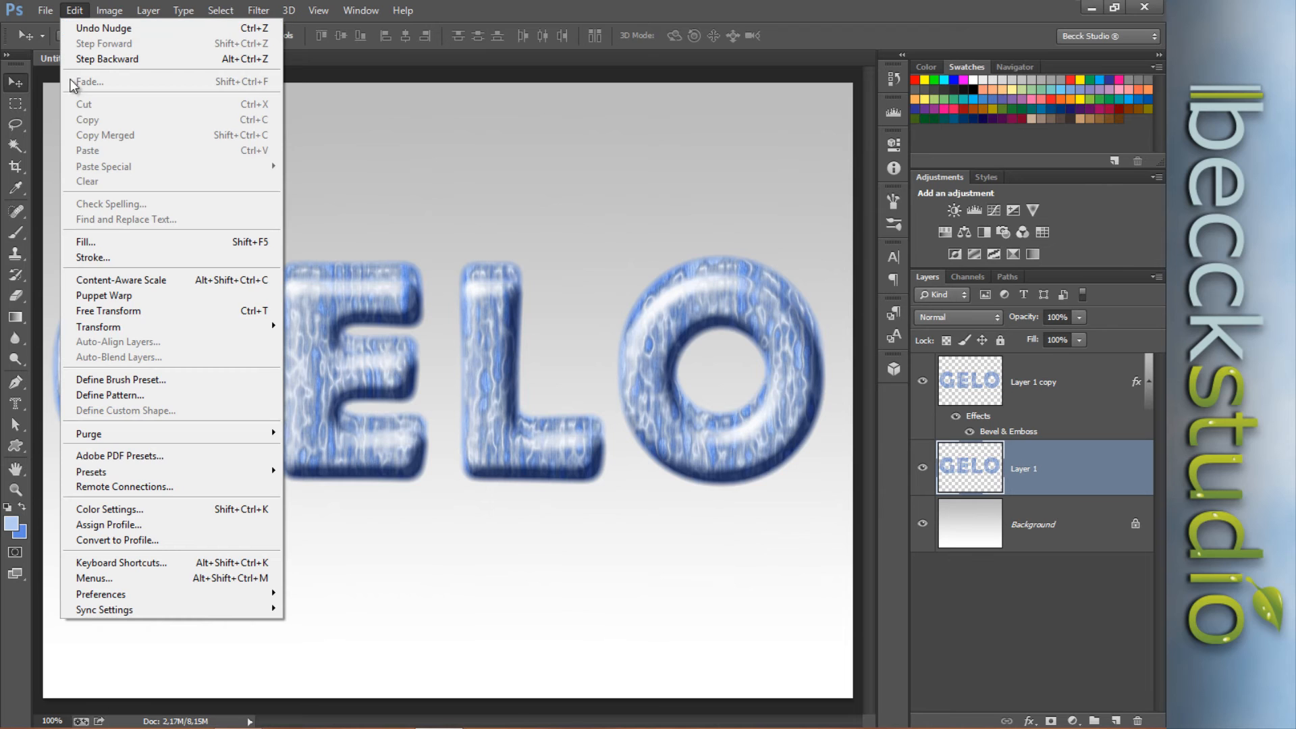
left_click(142, 313)
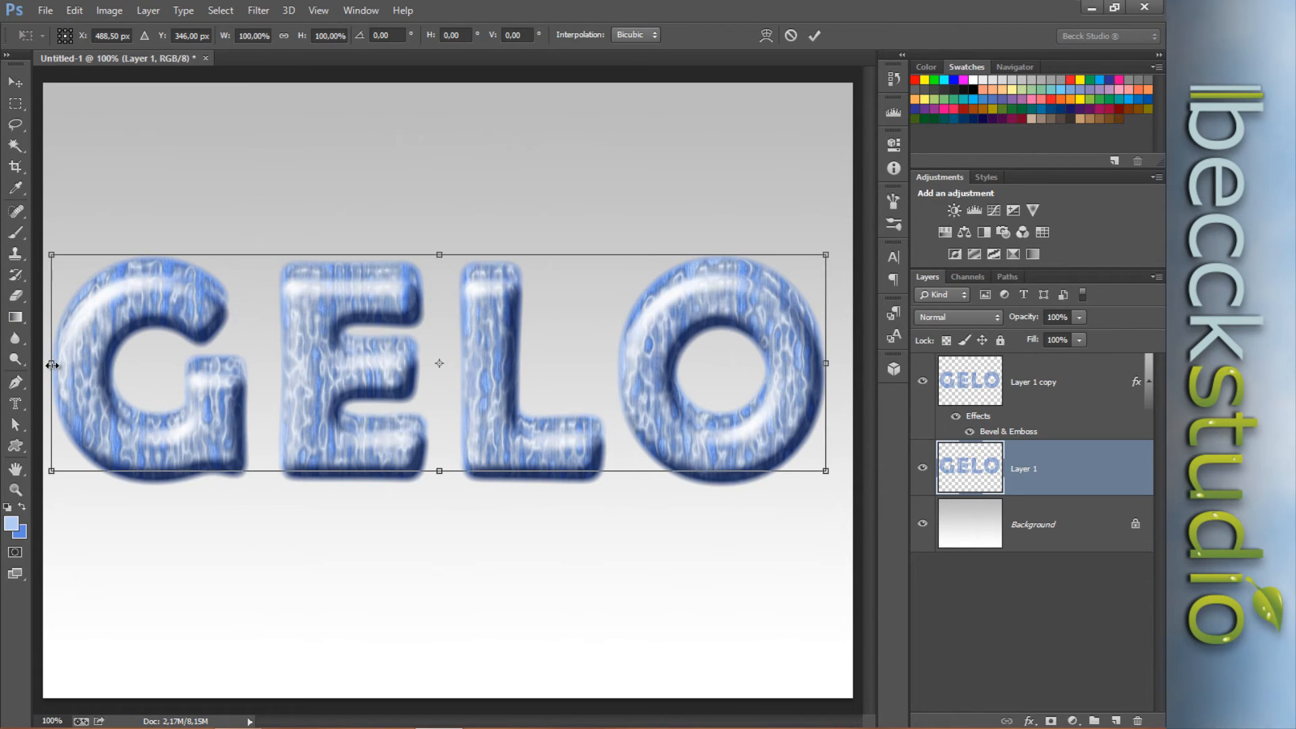
left_click_drag(54, 364, 64, 365)
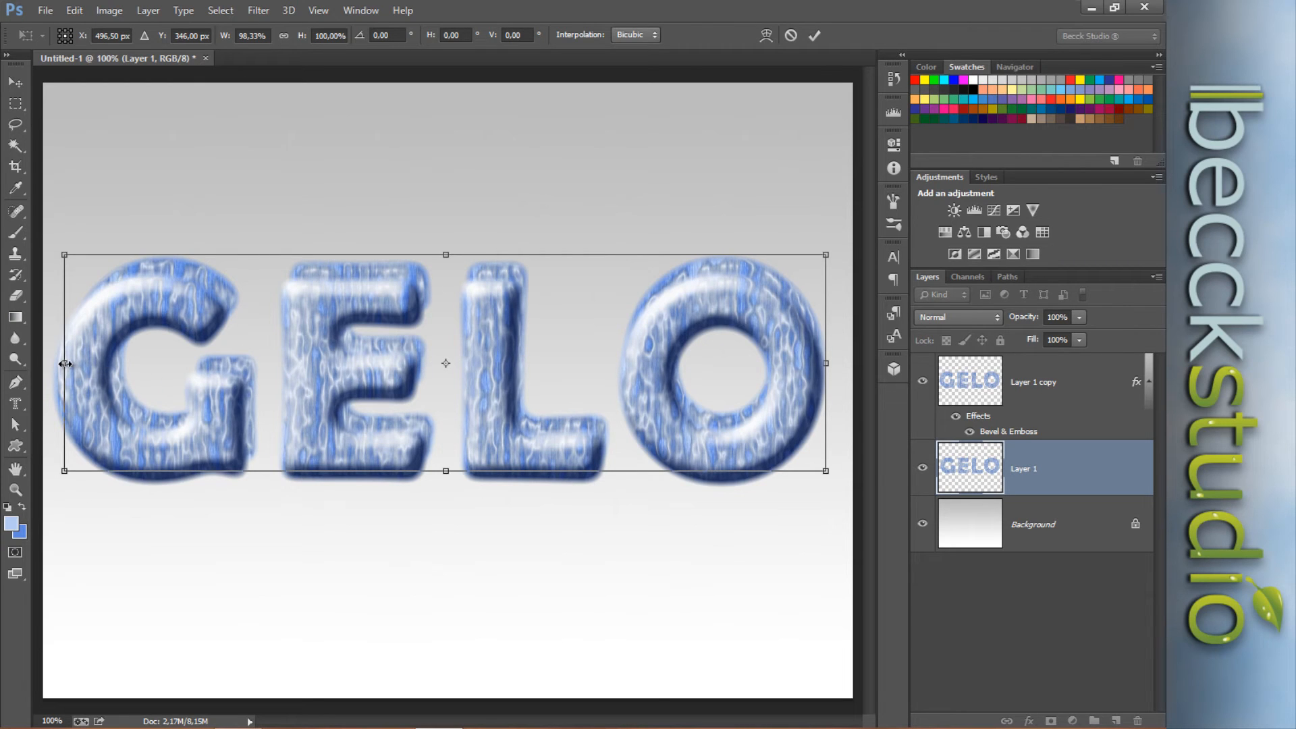
left_click_drag(67, 364, 69, 364)
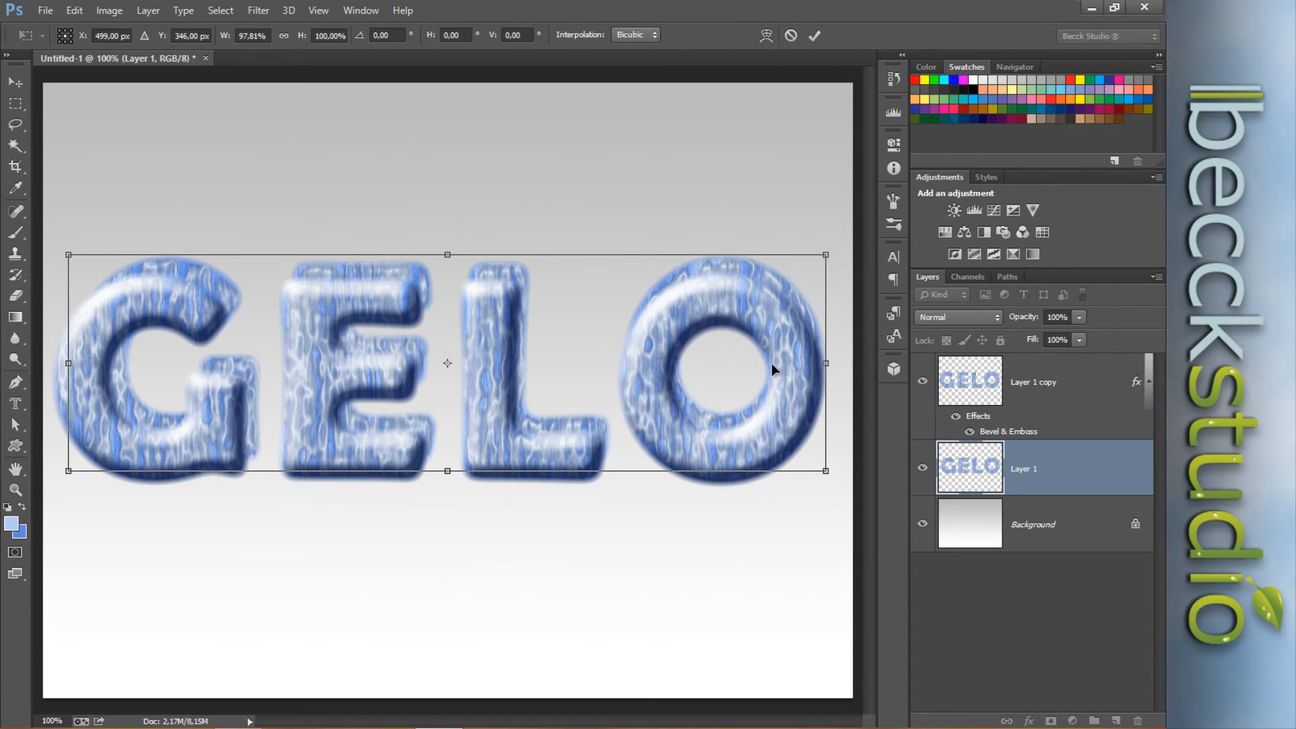
left_click_drag(826, 365, 819, 365)
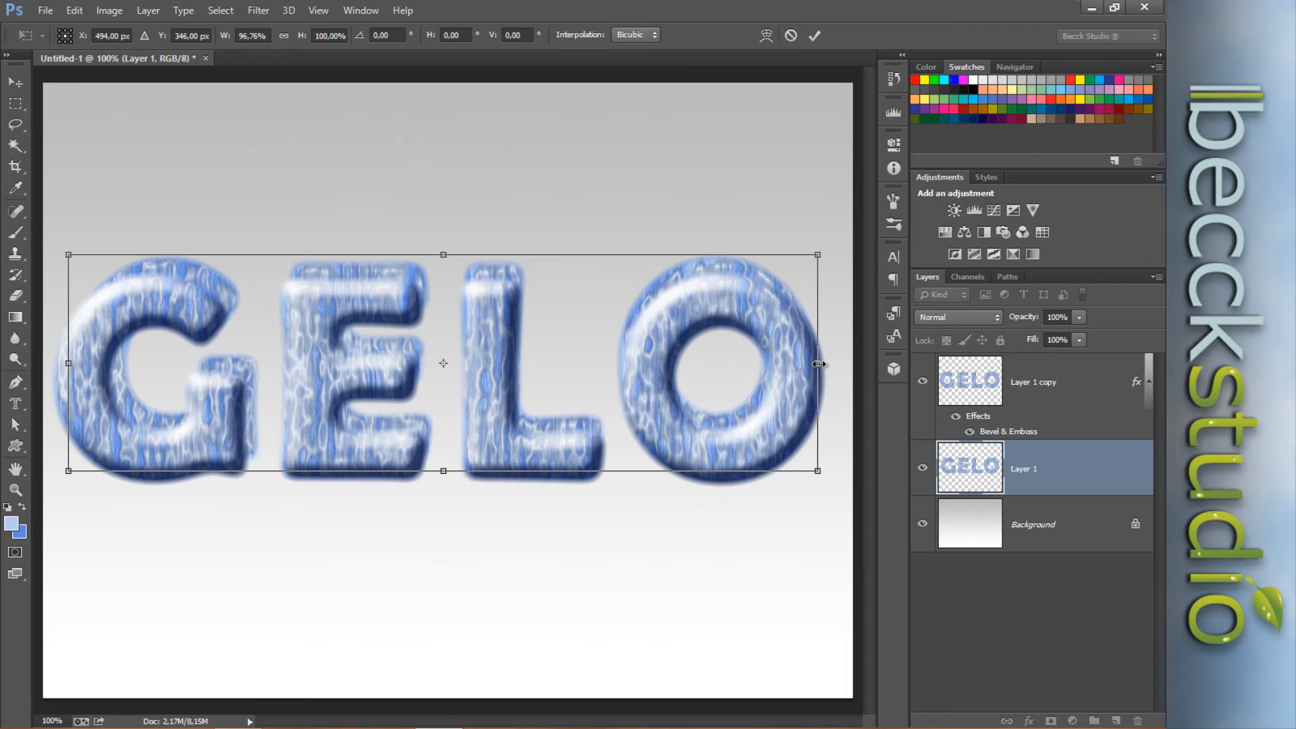
left_click_drag(820, 365, 818, 365)
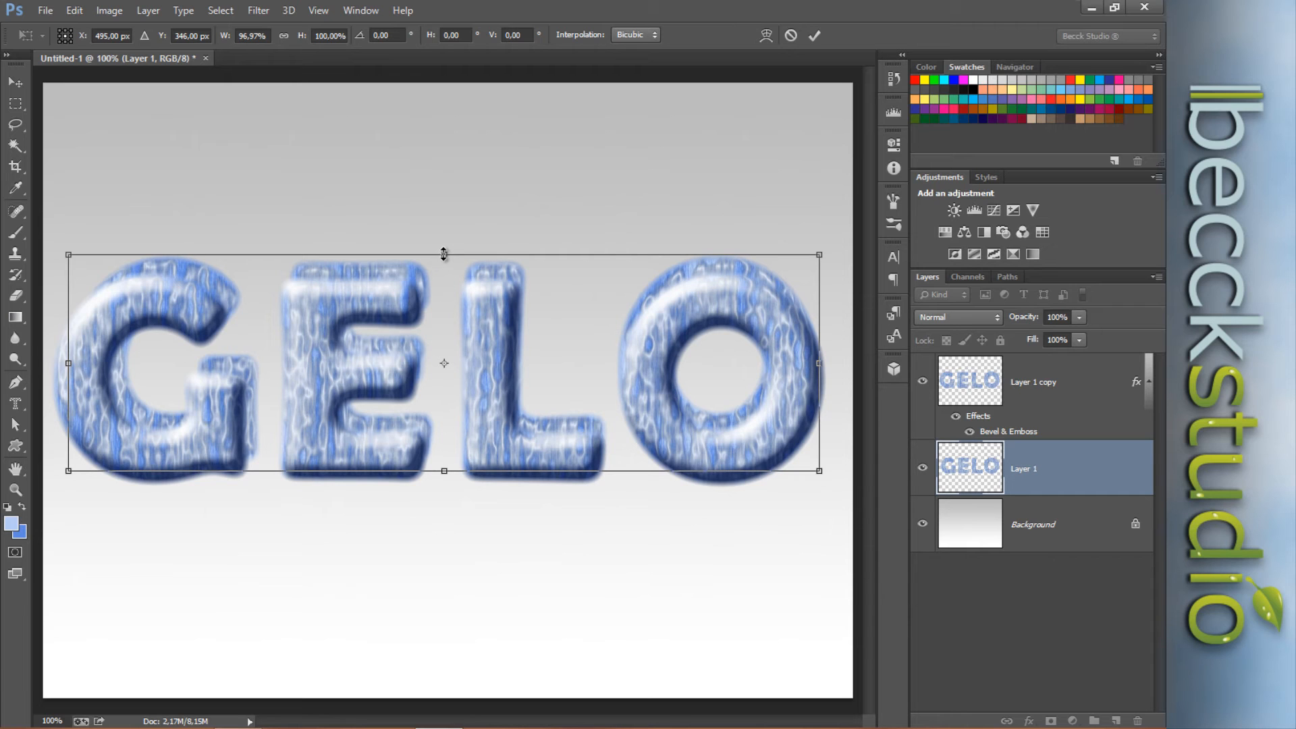
left_click_drag(445, 251, 444, 251)
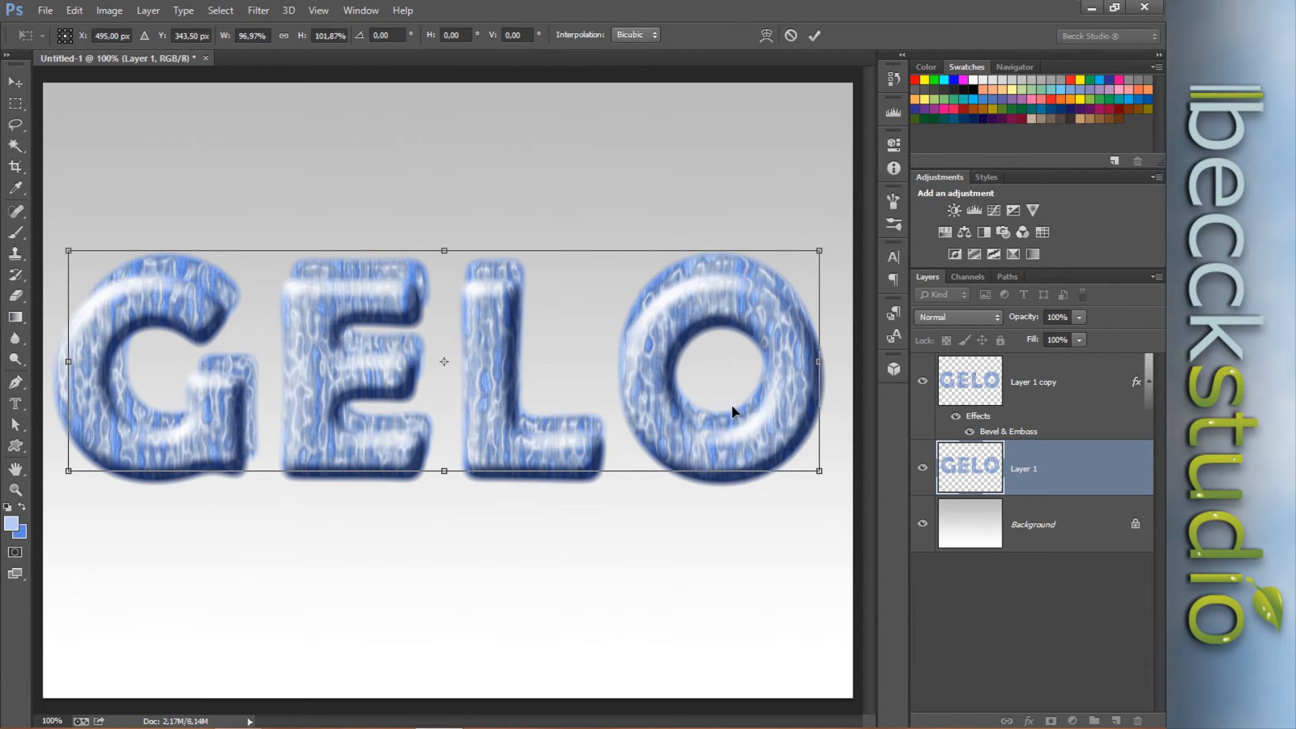
key("Return")
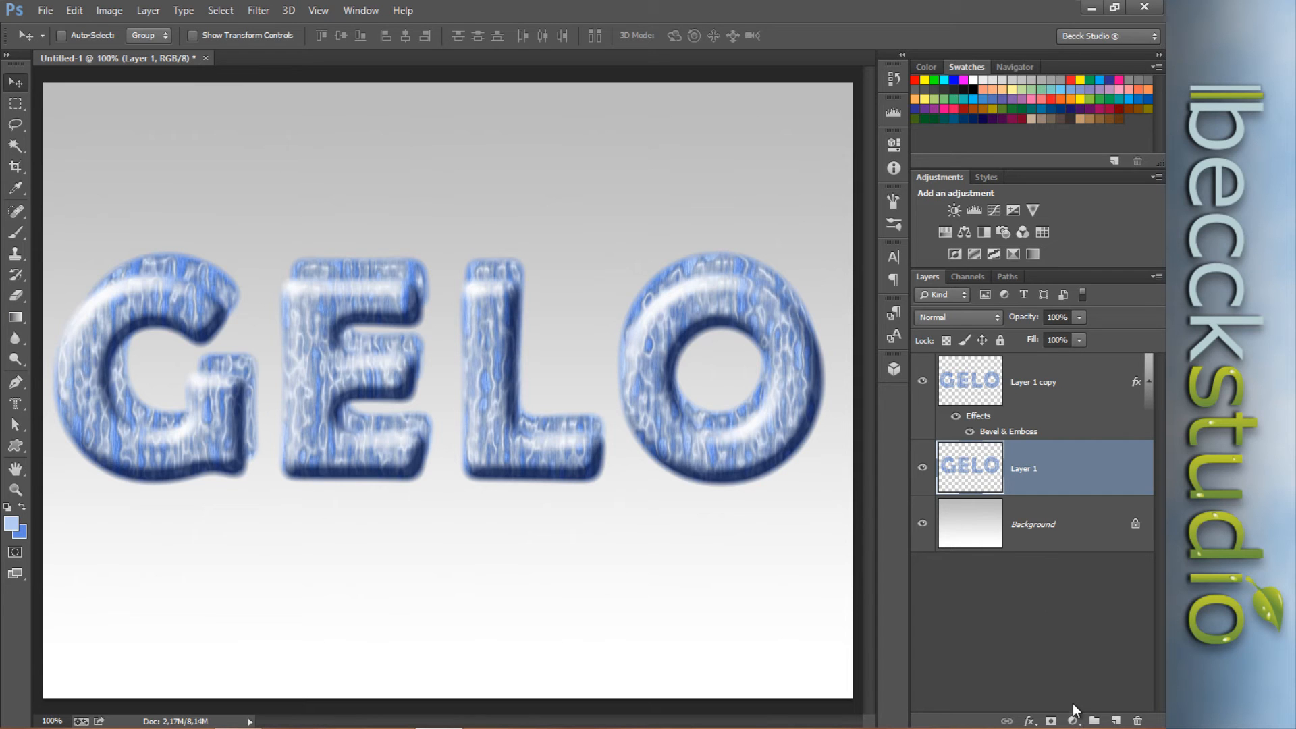
Add a Hue/Saturation adjustment layer above Layer 1 and clip it to that layer.
left_click(1073, 721)
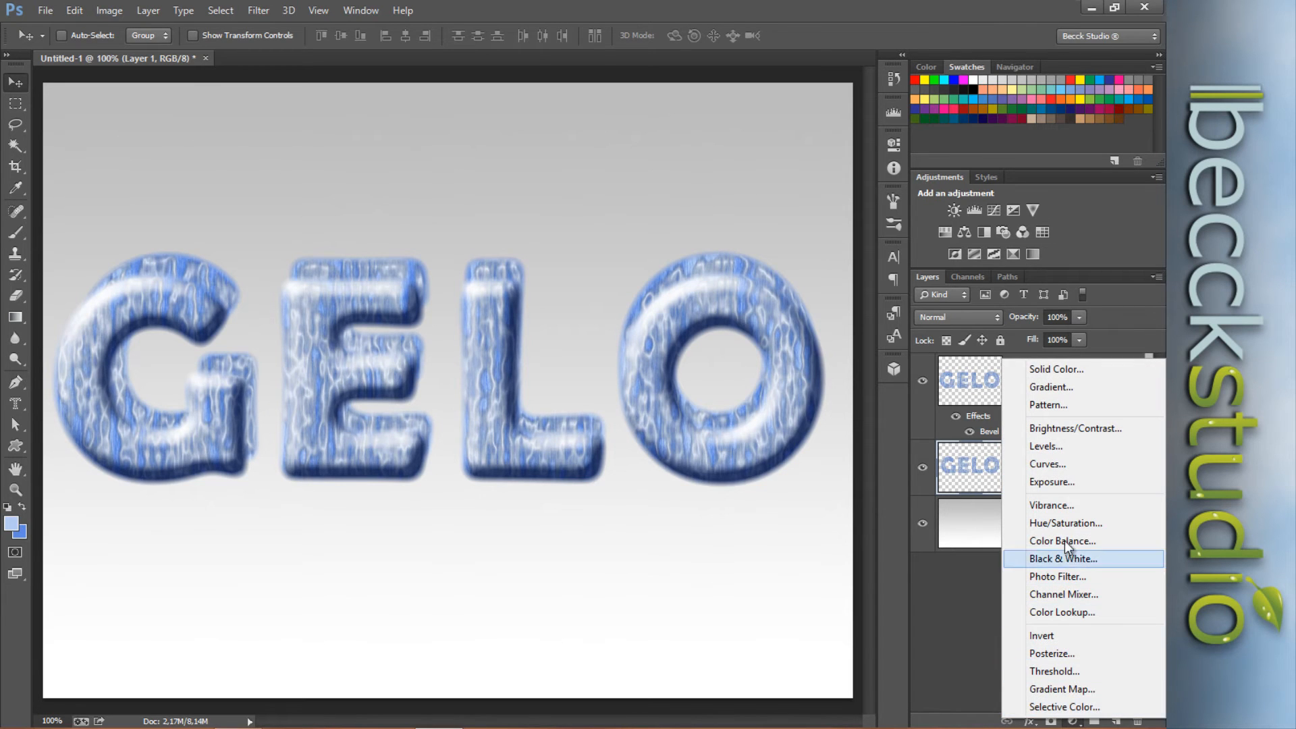
left_click(1058, 524)
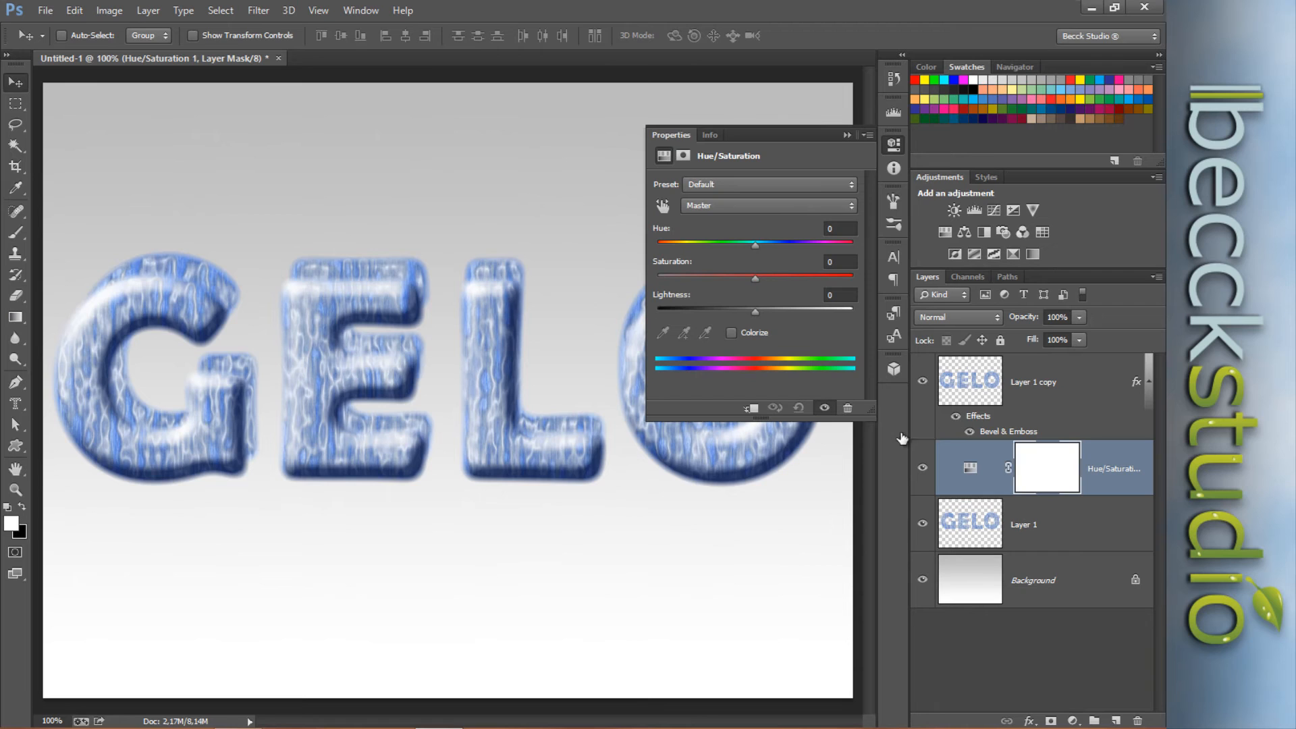
left_click(750, 409)
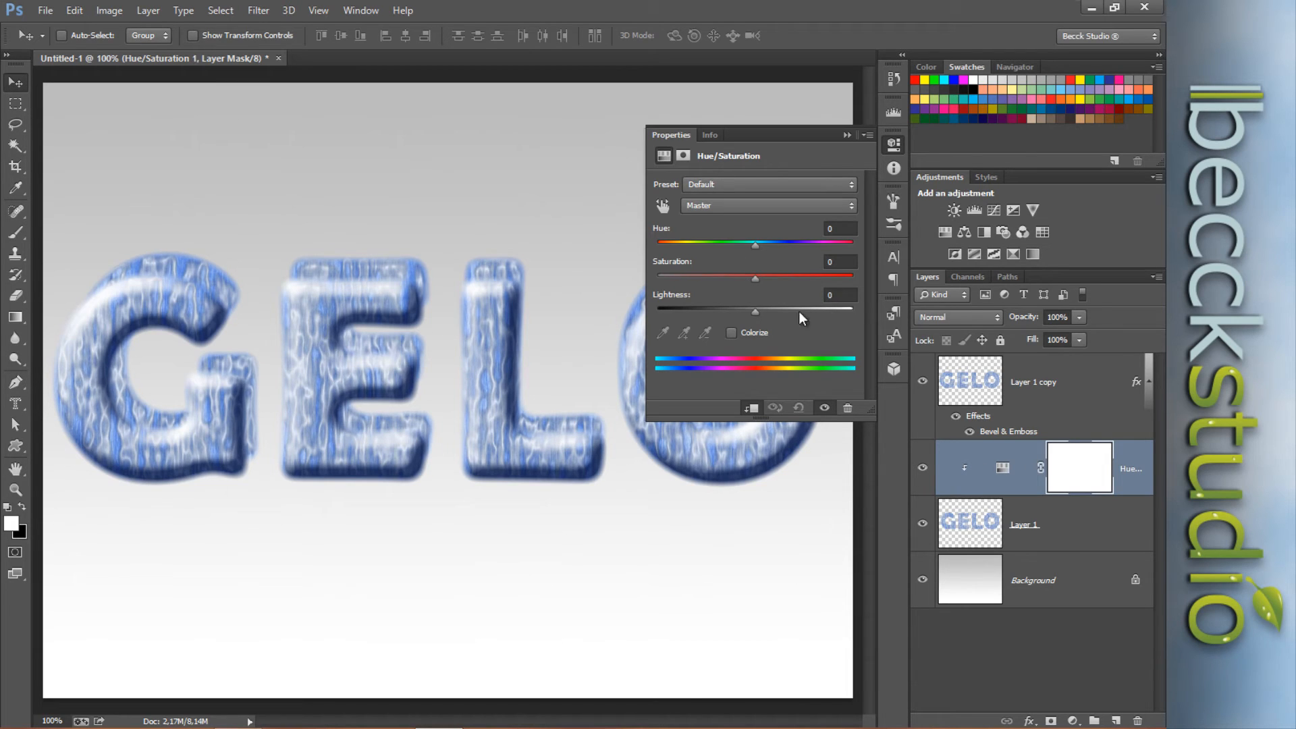
Set the clipped Hue/Saturation adjustment to Saturation +52 and Lightness +46, and collapse its settings.
left_click_drag(755, 278, 790, 273)
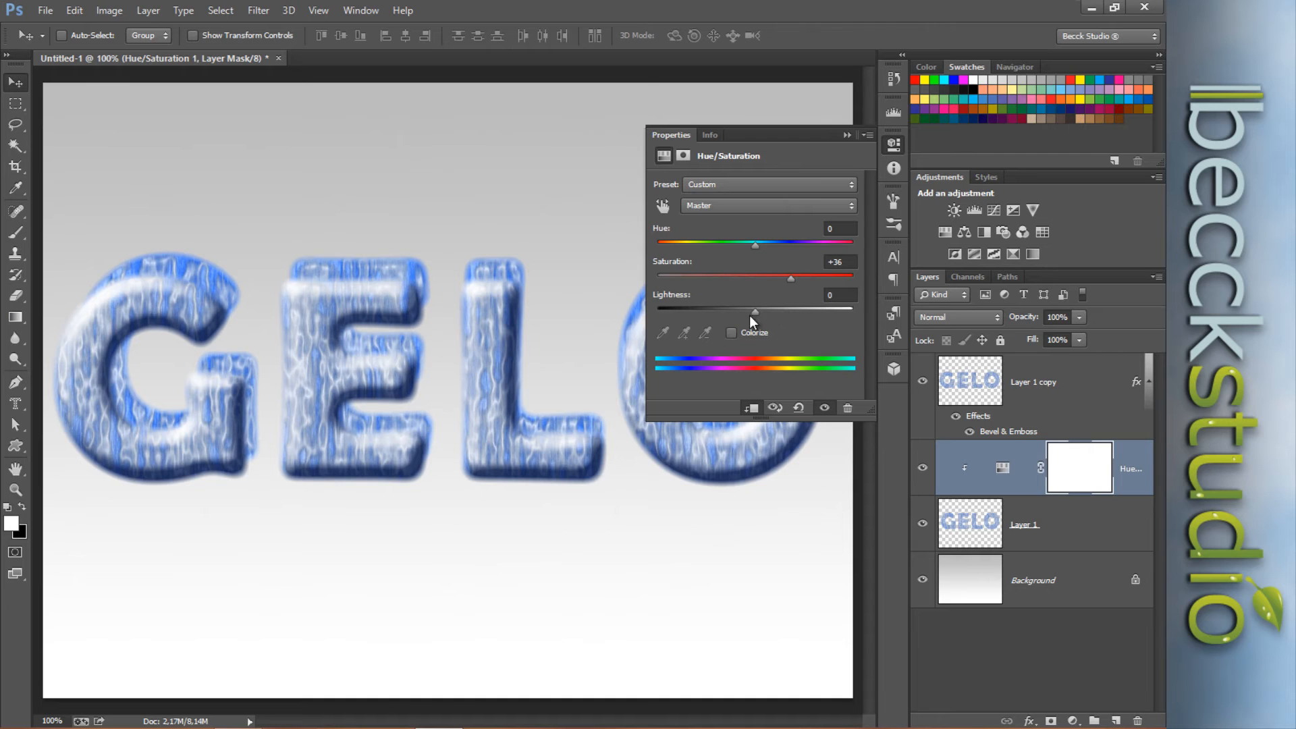
left_click_drag(756, 311, 793, 310)
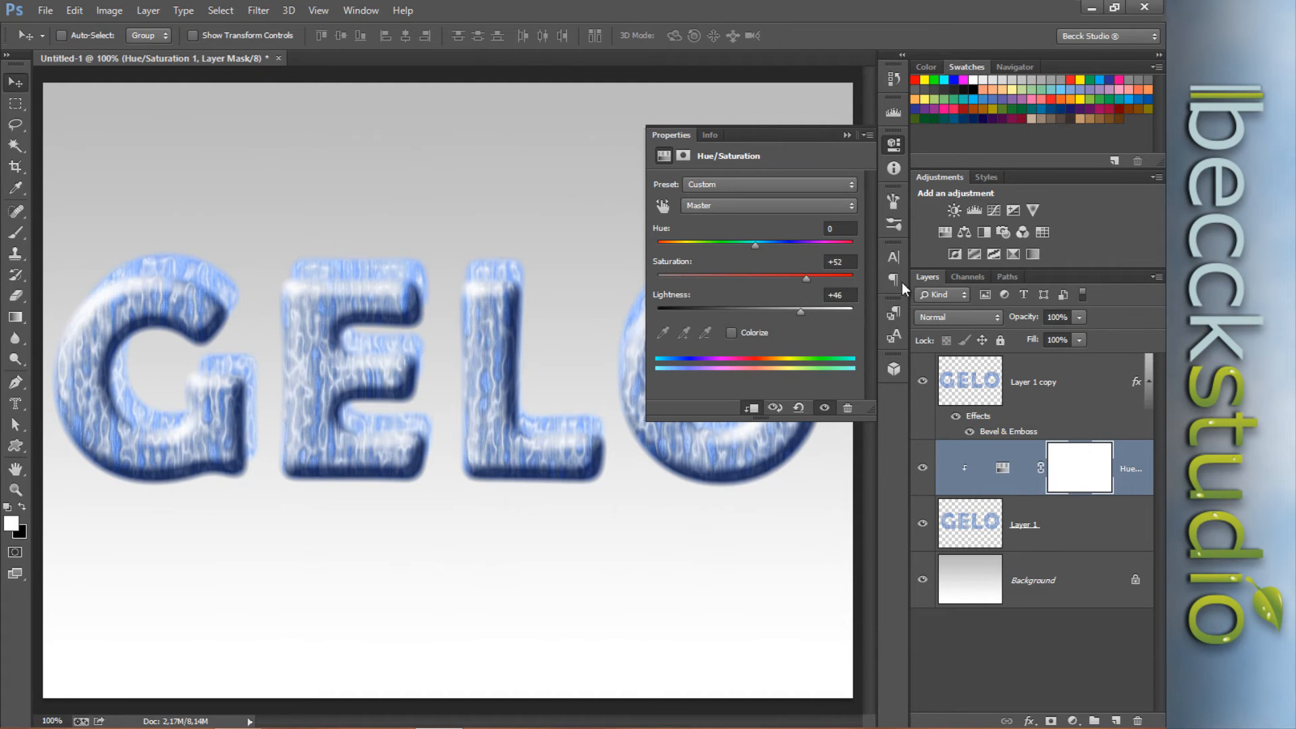
left_click(891, 143)
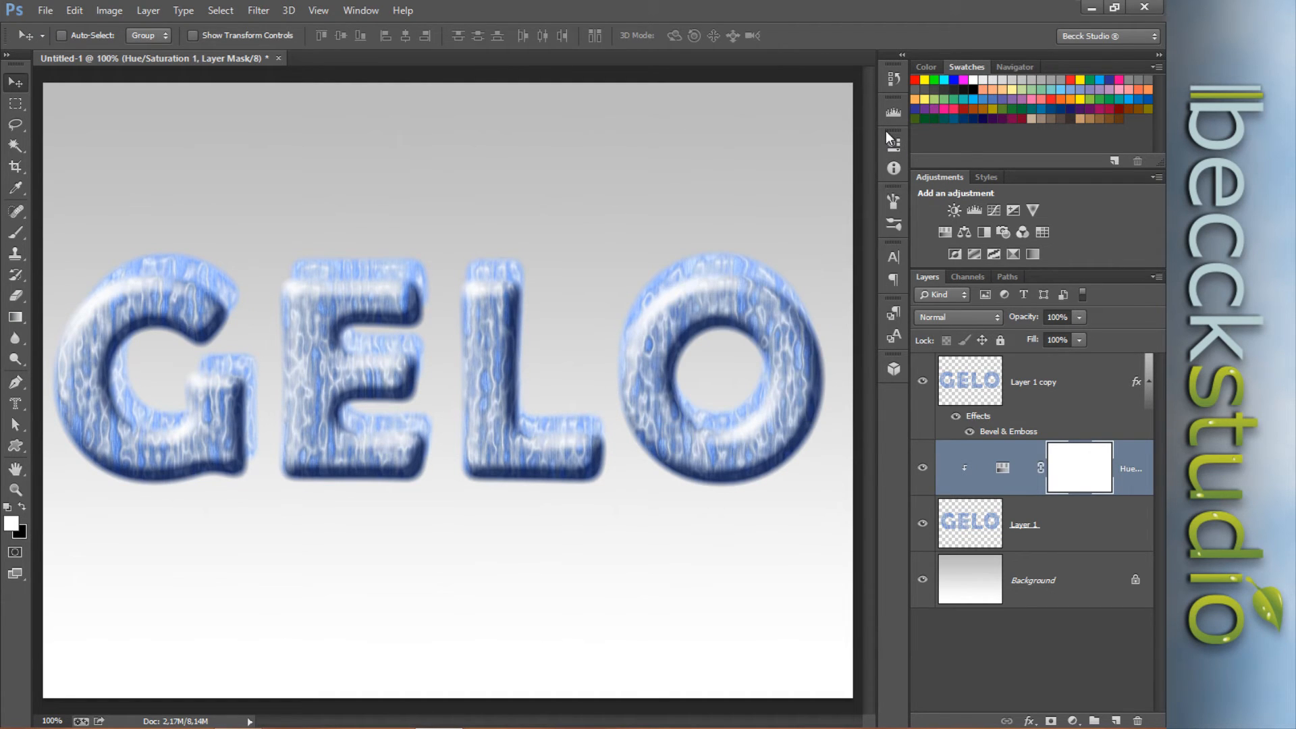
On Layer 1, lighten the exposed upper edges of the letter G with the Dodge tool.
left_click(1031, 520)
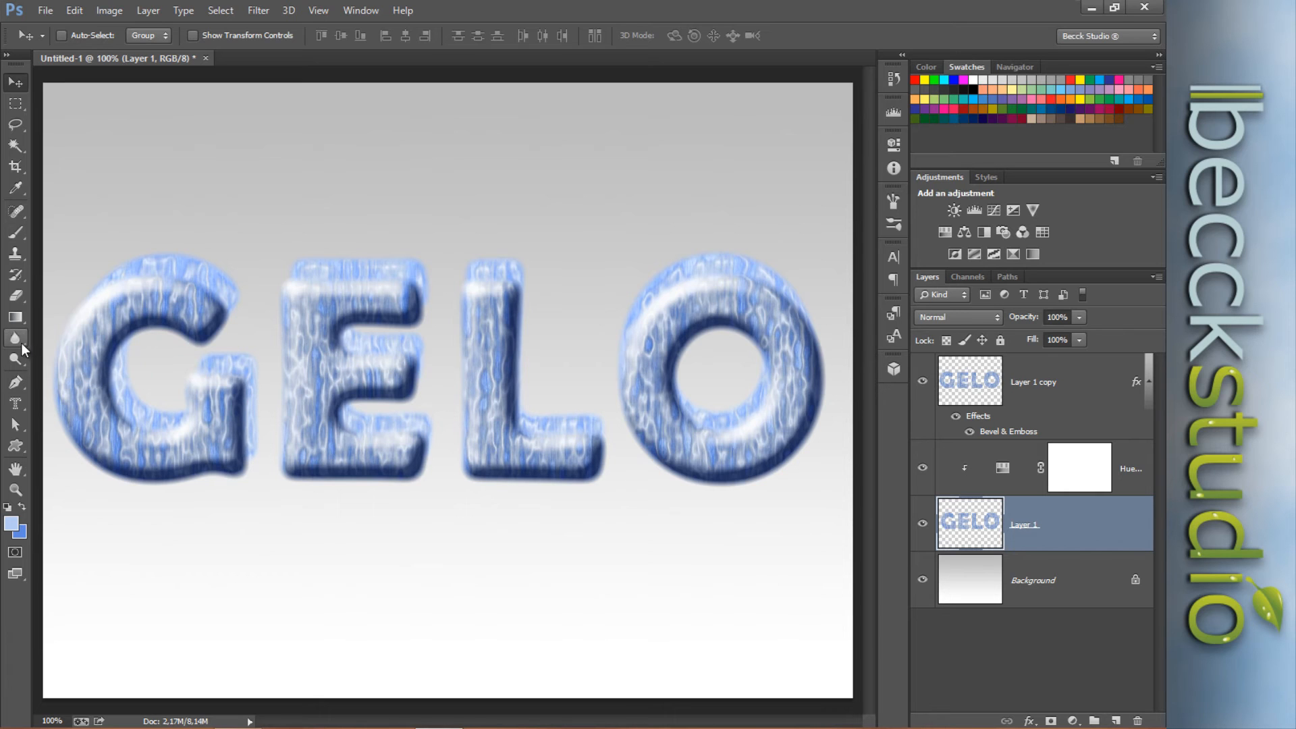
left_click(18, 363)
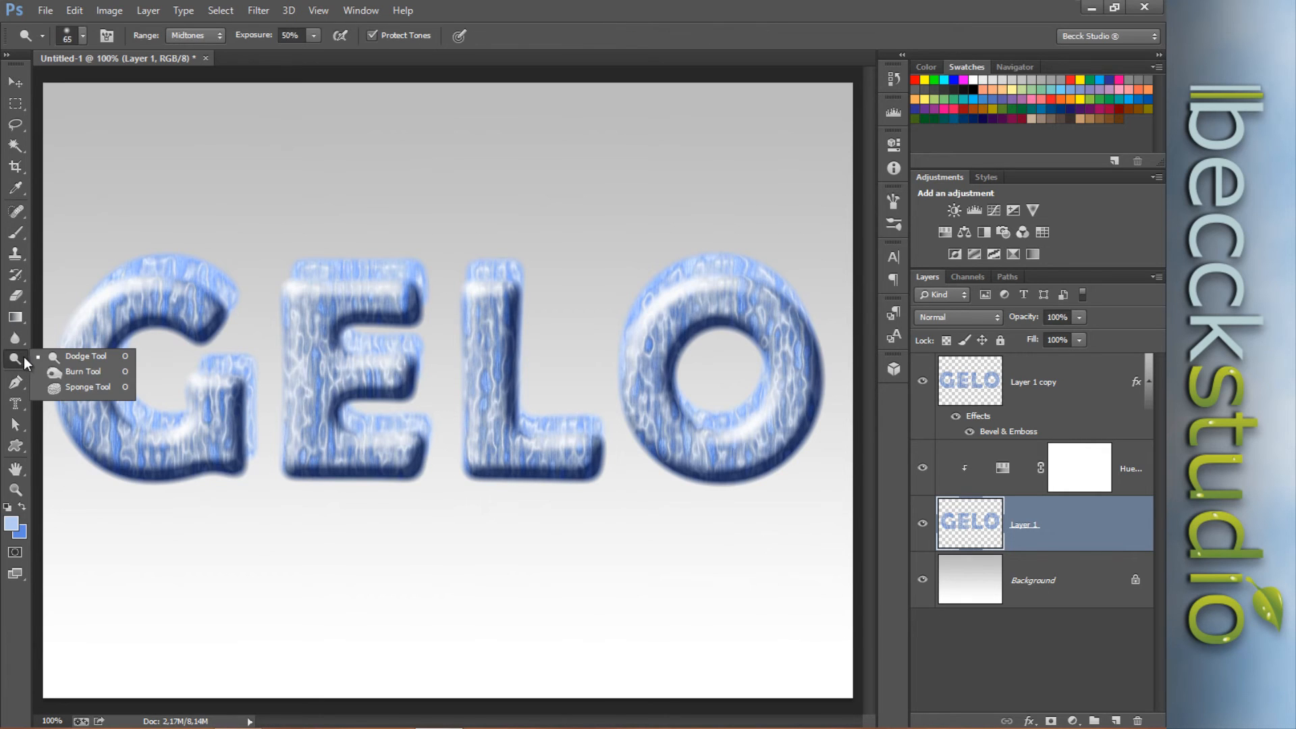
left_click(71, 363)
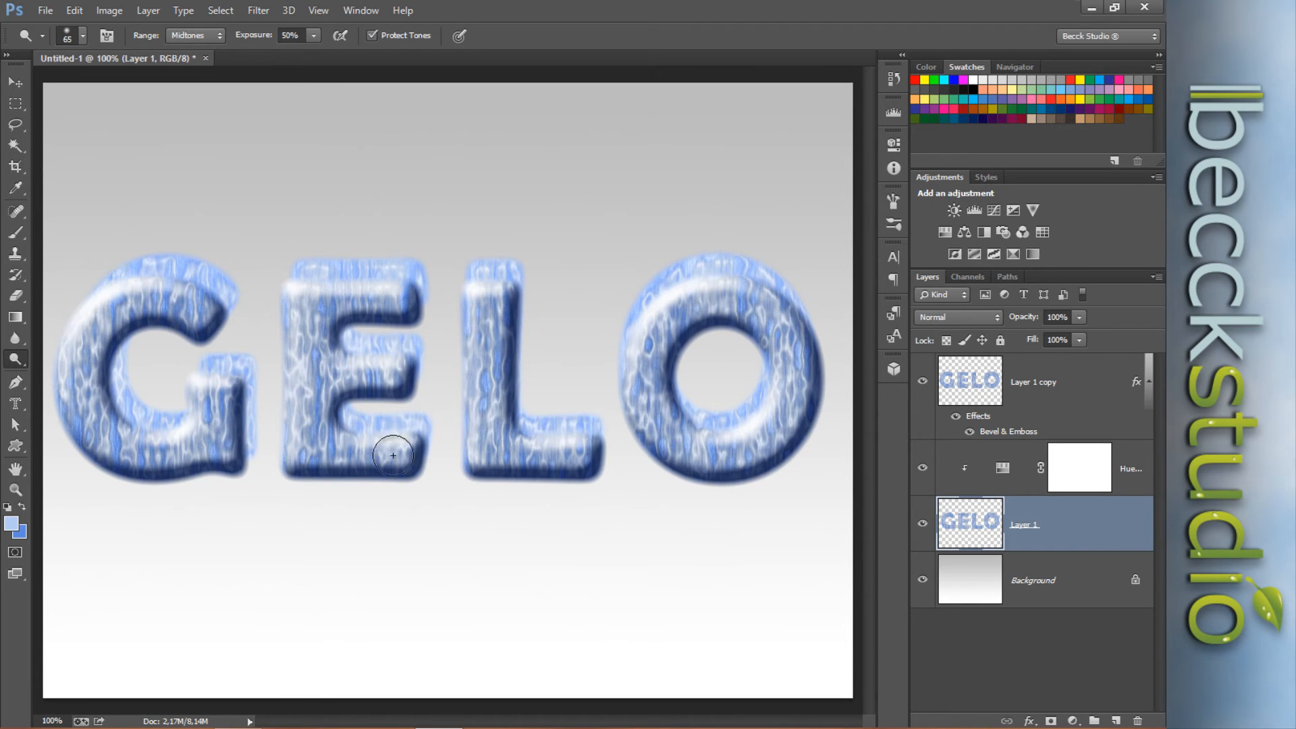
left_click(16, 359)
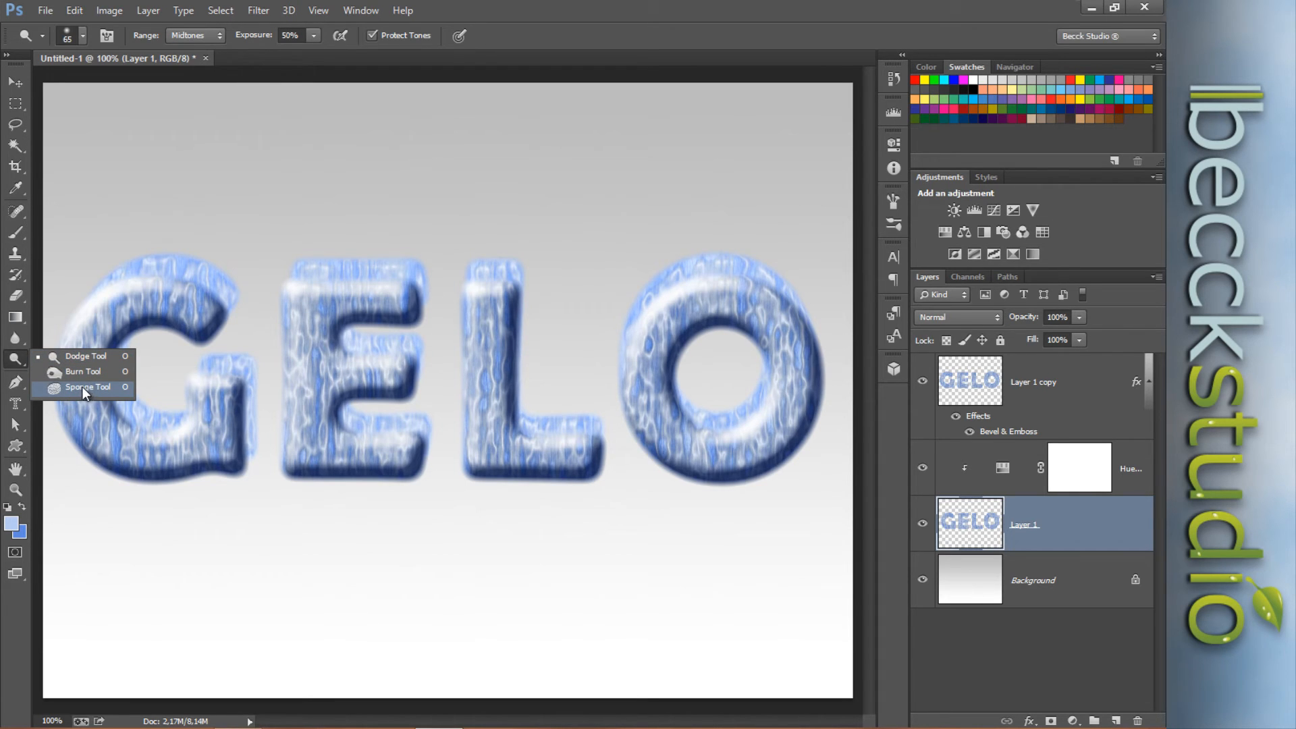
left_click(15, 361)
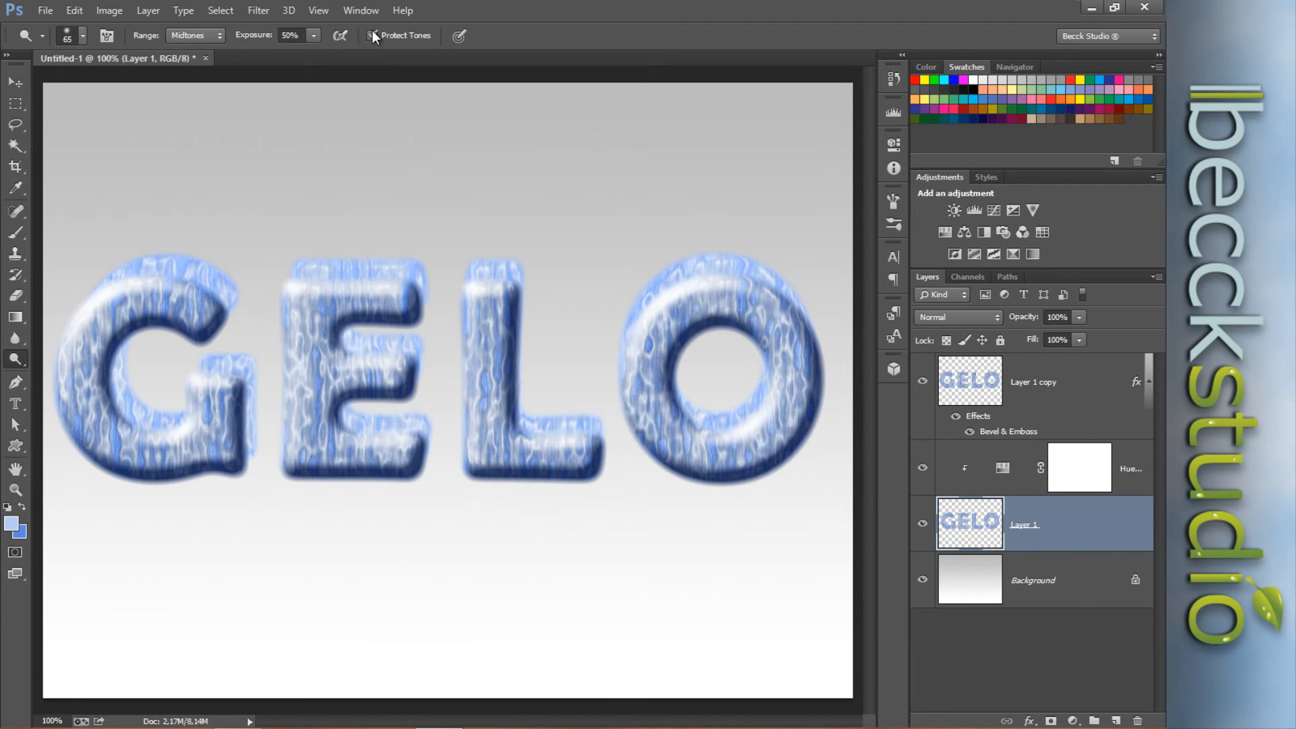
left_click(460, 36)
mouse_move(106, 283)
left_mouse_down()
mouse_move(208, 277)
mouse_move(105, 270)
mouse_move(221, 281)
mouse_move(87, 278)
mouse_move(218, 280)
left_mouse_up()
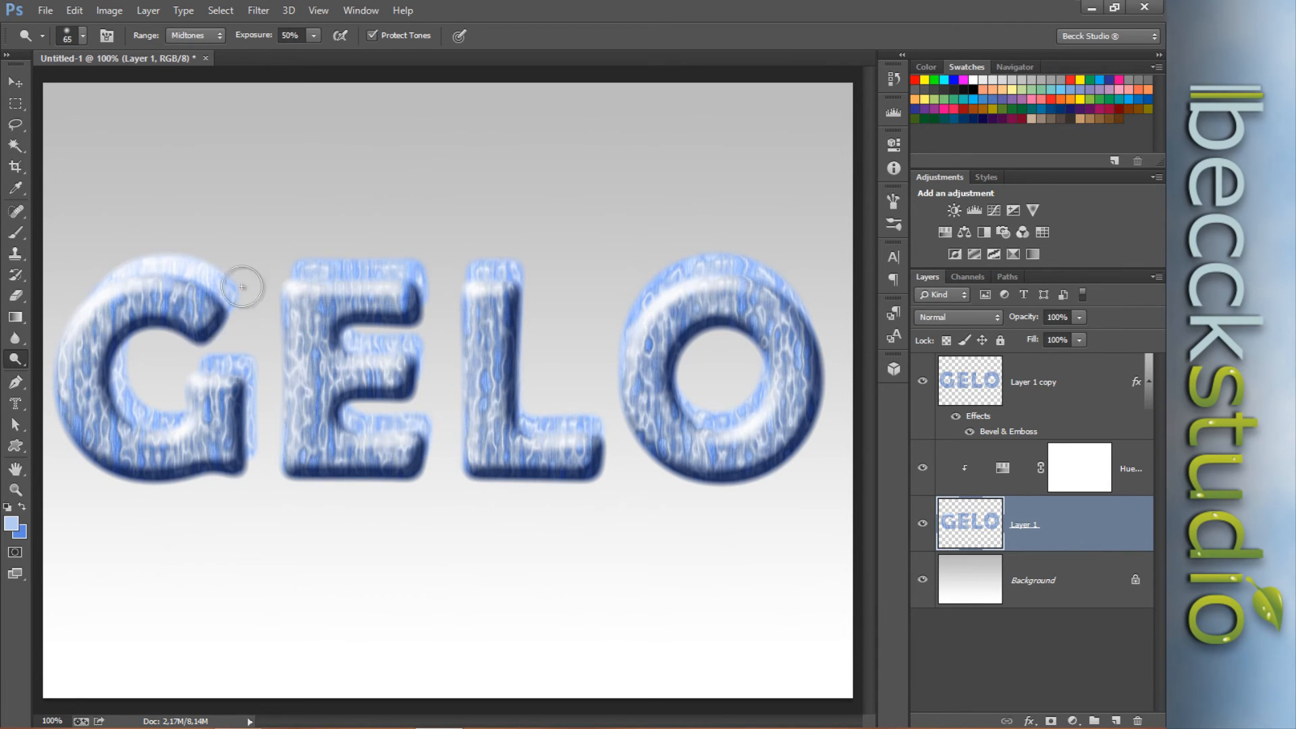
mouse_move(241, 367)
left_mouse_down()
mouse_move(208, 368)
mouse_move(264, 364)
mouse_move(188, 367)
mouse_move(259, 375)
mouse_move(185, 367)
mouse_move(254, 377)
mouse_move(186, 361)
mouse_move(245, 379)
mouse_move(133, 356)
left_mouse_up()
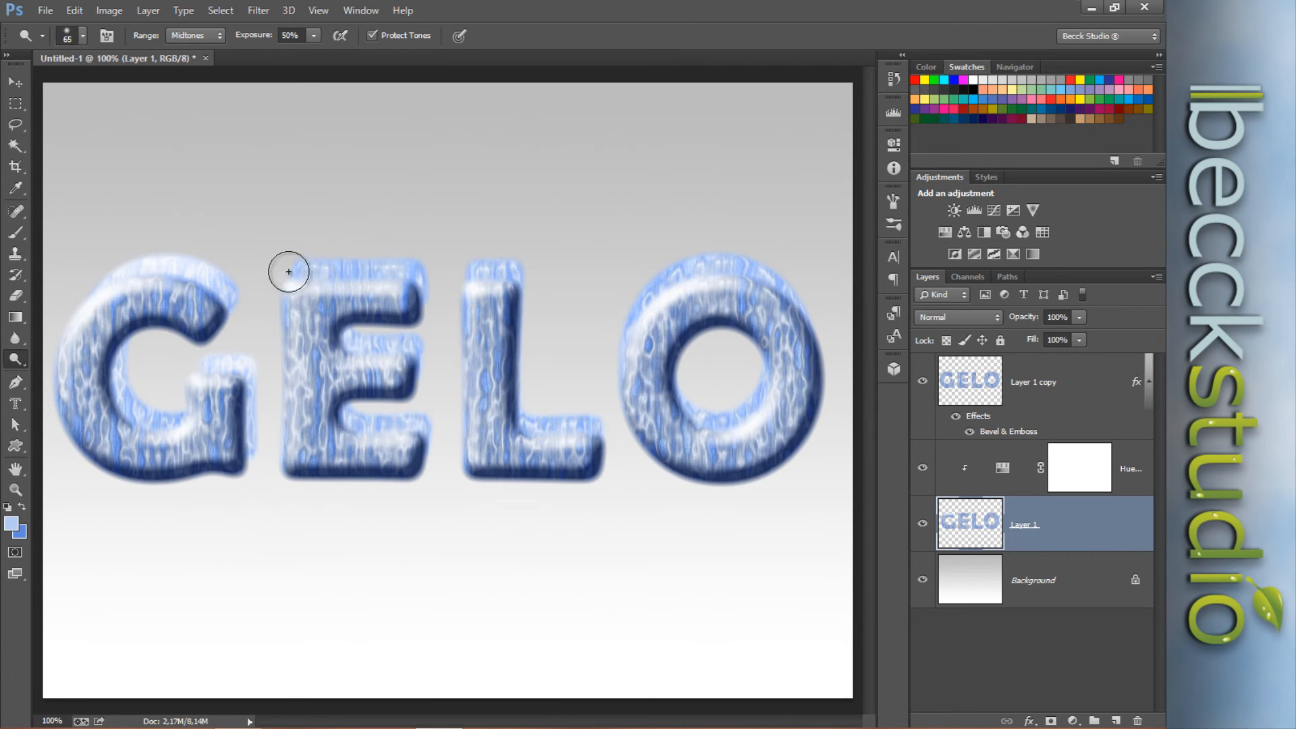
Dodge the exposed upper edges of the letters E, L and O on Layer 1.
mouse_move(289, 271)
left_mouse_down()
mouse_move(371, 268)
mouse_move(344, 267)
mouse_move(366, 268)
mouse_move(409, 313)
mouse_move(415, 353)
mouse_move(377, 345)
mouse_move(431, 348)
mouse_move(371, 351)
mouse_move(425, 356)
mouse_move(417, 398)
mouse_move(407, 374)
mouse_move(408, 427)
mouse_move(384, 419)
mouse_move(443, 444)
mouse_move(374, 422)
mouse_move(403, 423)
left_mouse_up()
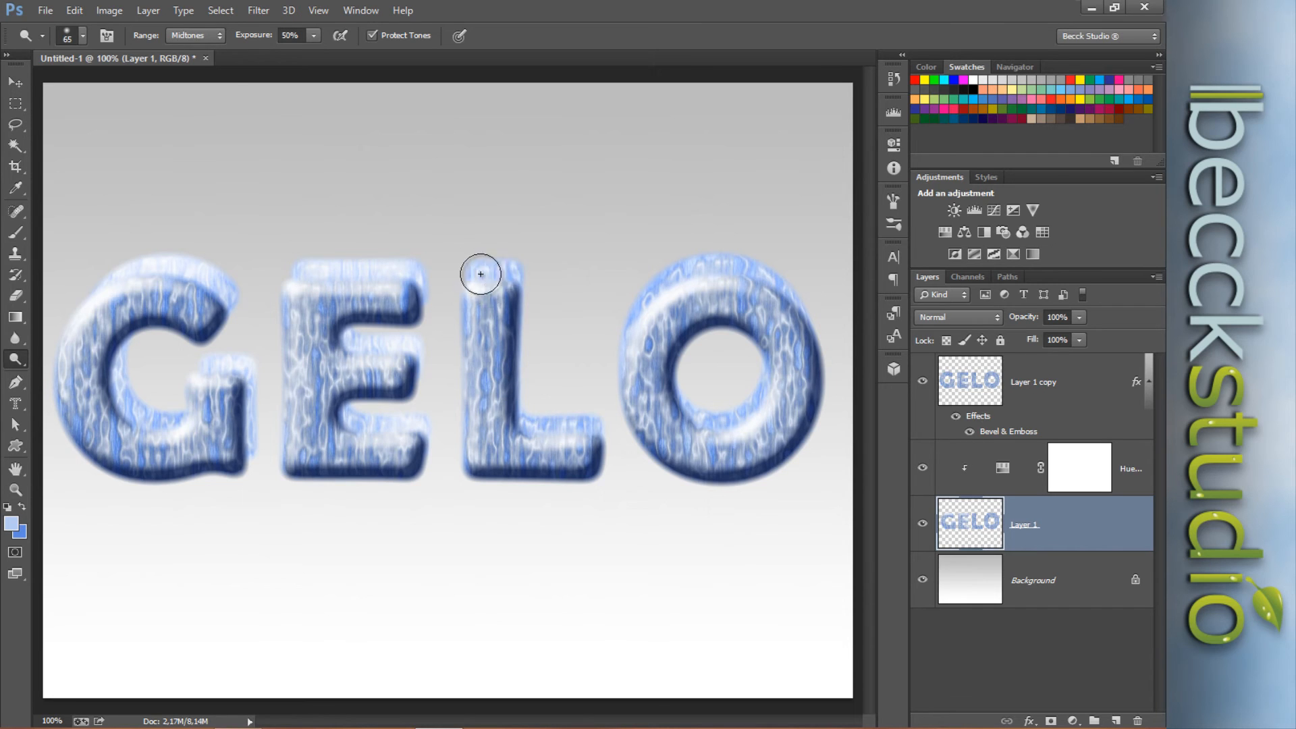
mouse_move(480, 274)
left_mouse_down()
mouse_move(526, 273)
mouse_move(550, 306)
mouse_move(498, 303)
left_mouse_up()
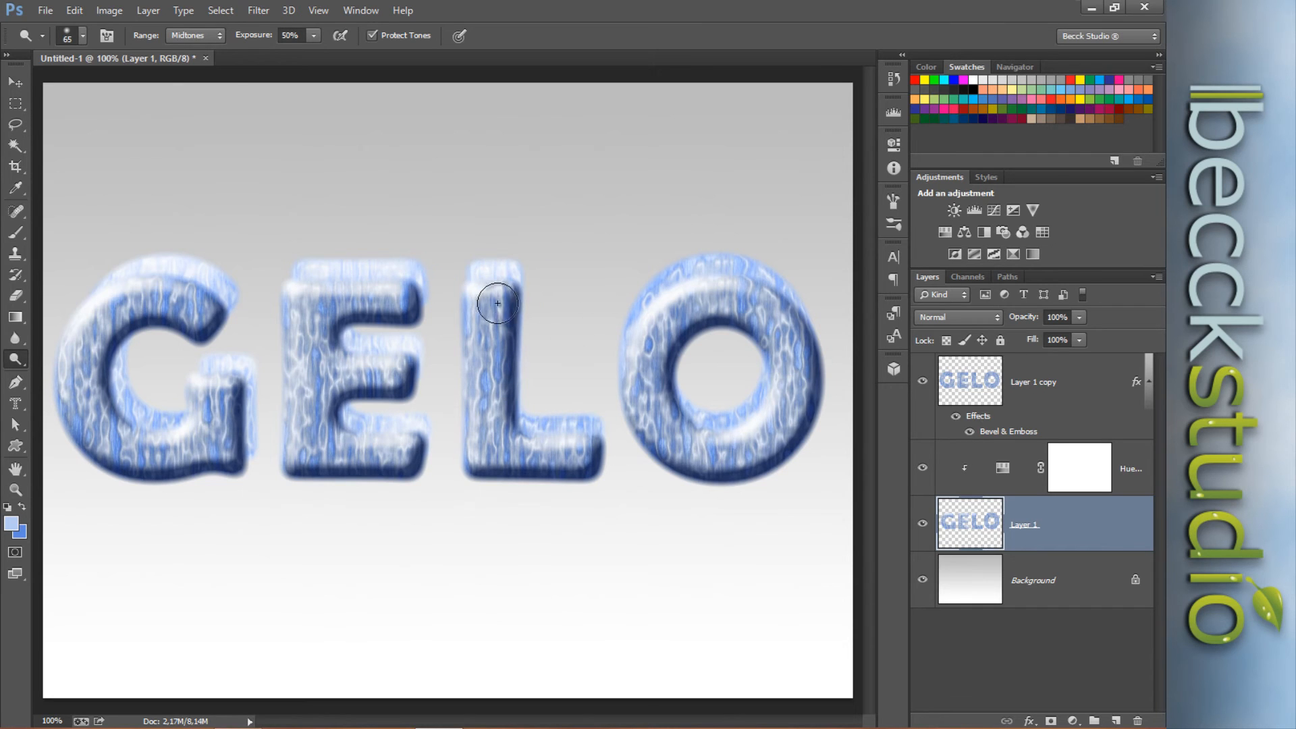
mouse_move(580, 426)
left_mouse_down()
mouse_move(553, 426)
mouse_move(599, 444)
mouse_move(550, 425)
mouse_move(596, 450)
mouse_move(563, 422)
mouse_move(595, 430)
left_mouse_up()
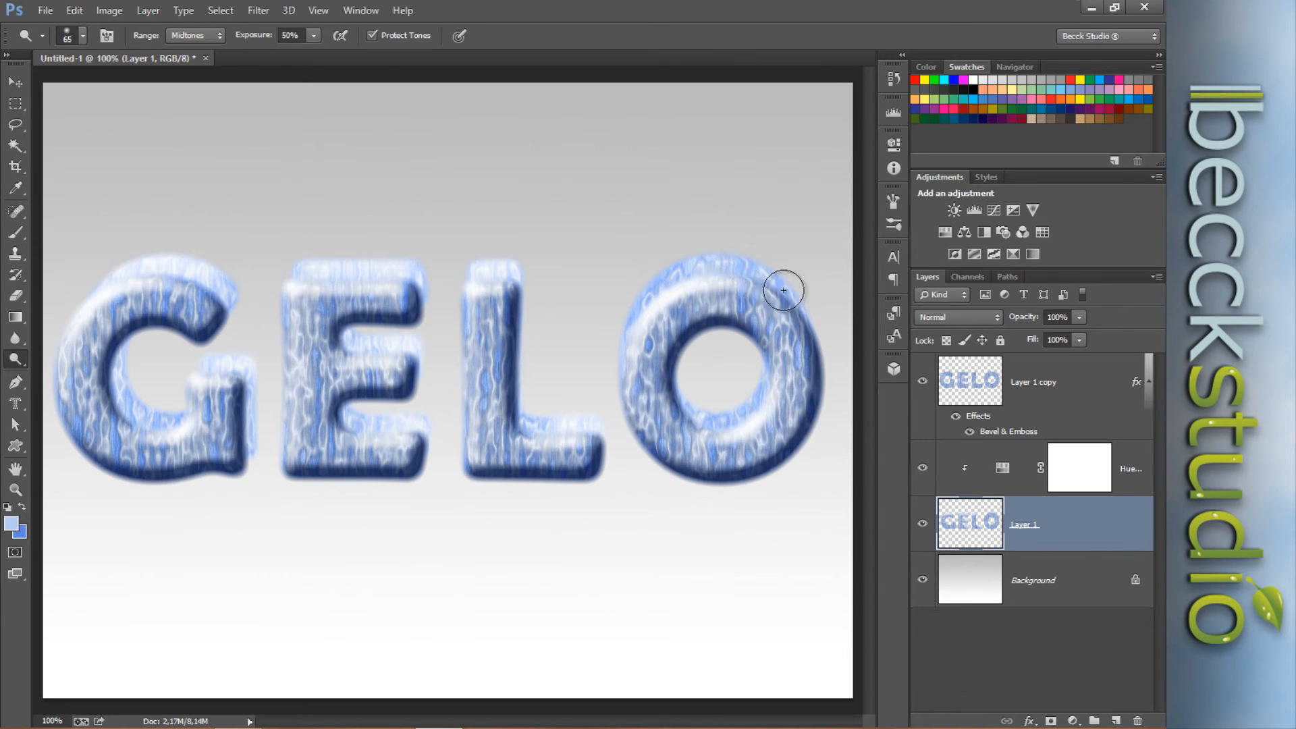
mouse_move(784, 291)
left_mouse_down()
mouse_move(711, 259)
mouse_move(803, 315)
mouse_move(684, 288)
mouse_move(629, 302)
mouse_move(712, 270)
mouse_move(632, 315)
mouse_move(680, 283)
left_mouse_up()
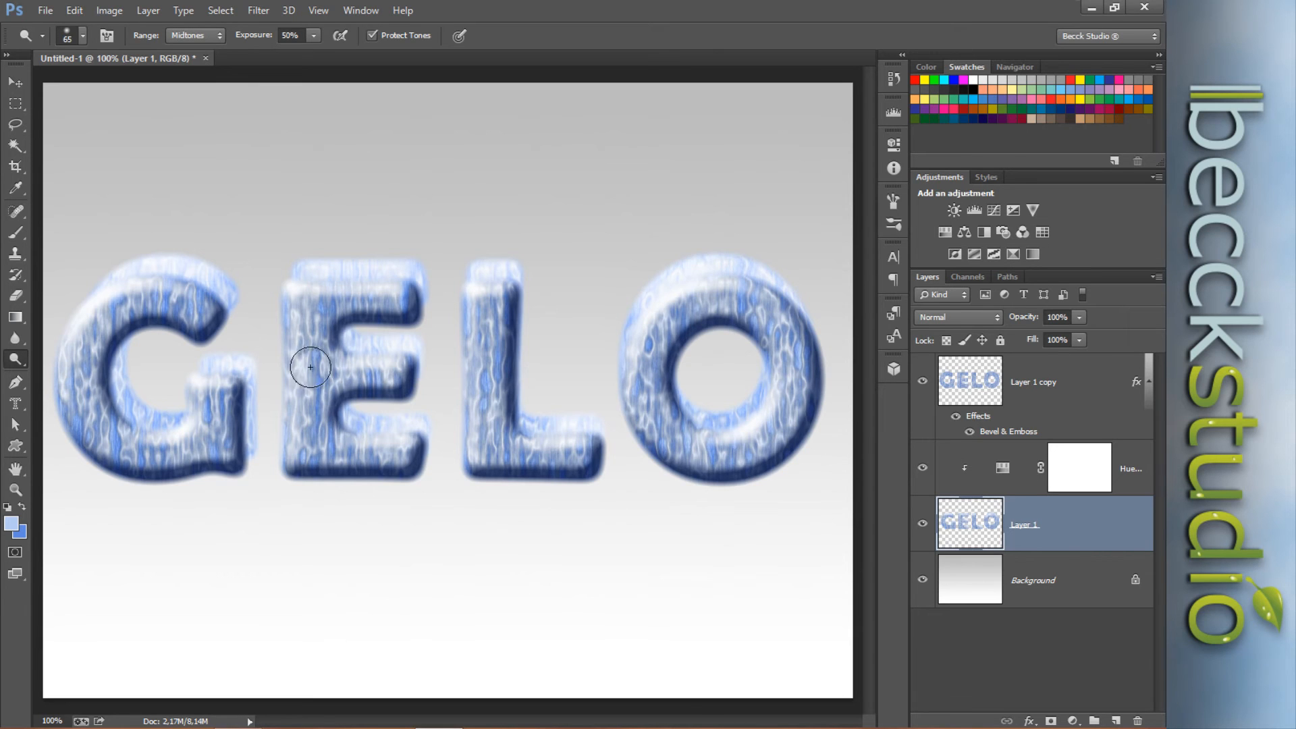
Darken the inner depth edges of the G, E, L and O on Layer 1 with the Burn tool.
left_click(15, 359)
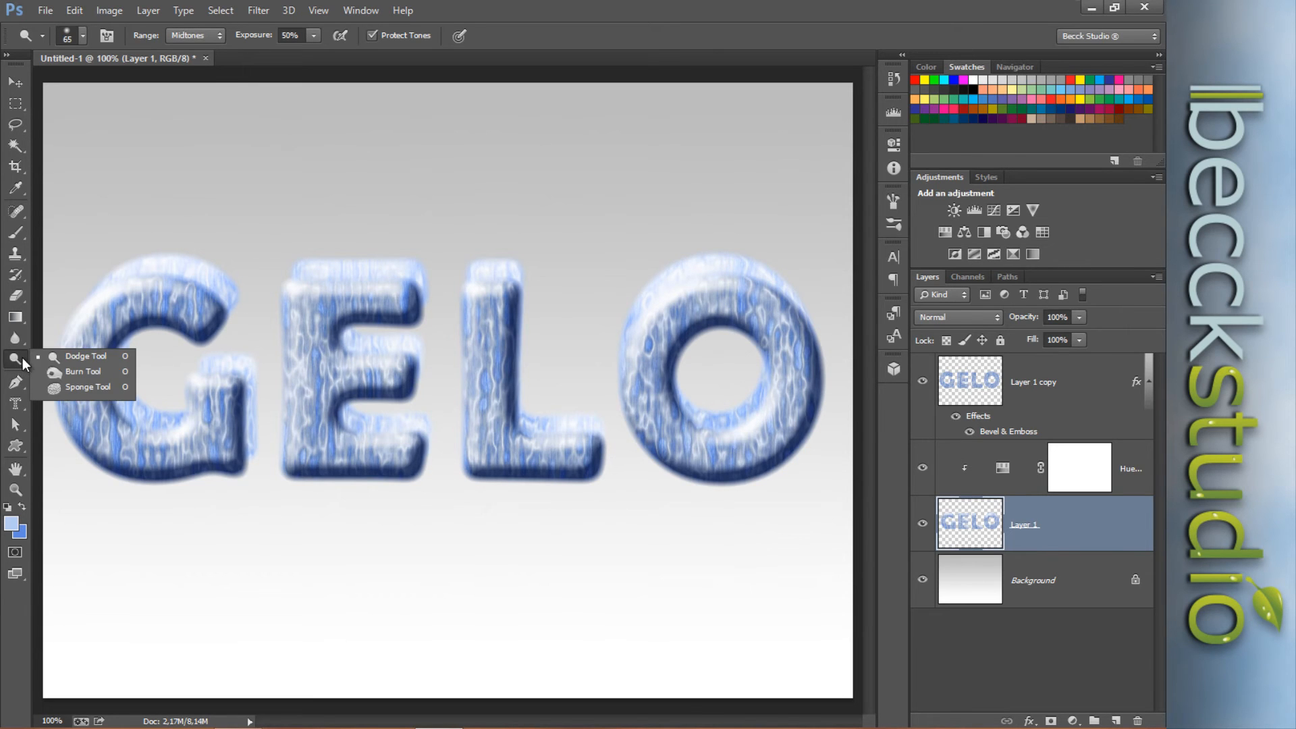
left_click(58, 371)
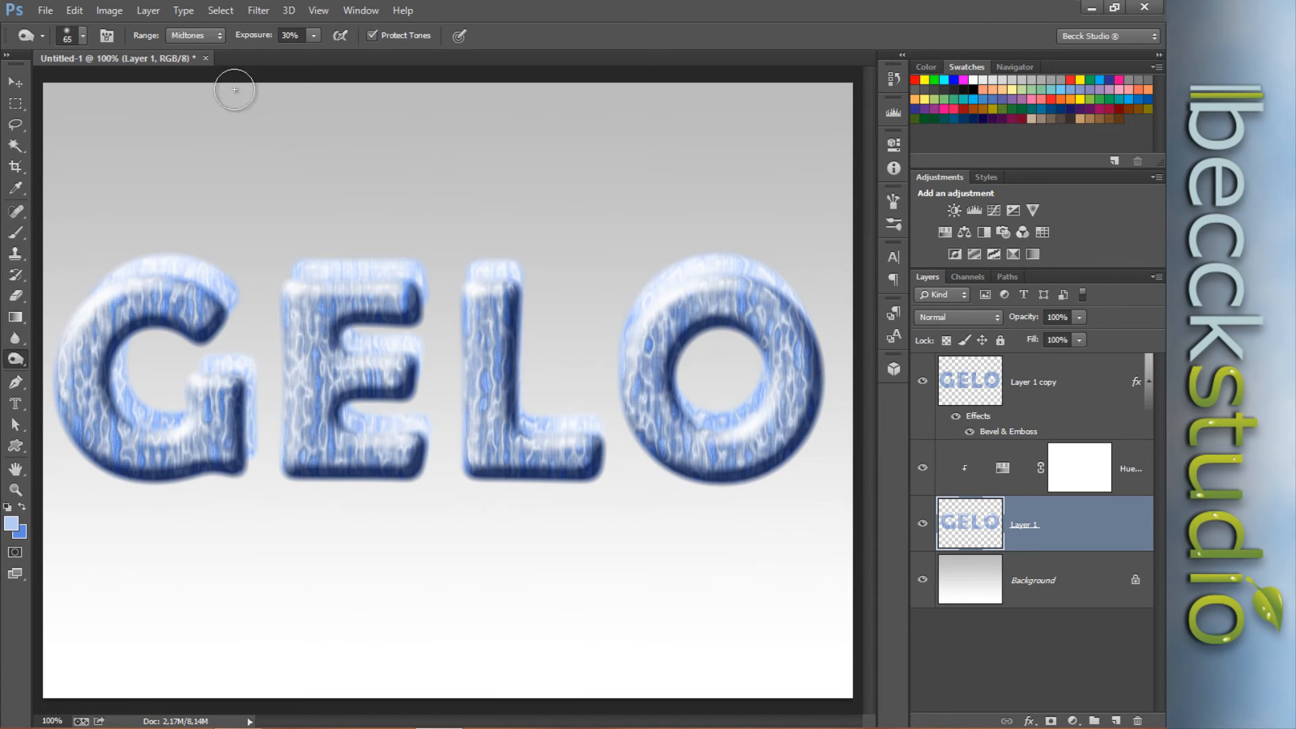
mouse_move(113, 348)
left_mouse_down()
mouse_move(123, 380)
mouse_move(118, 338)
mouse_move(121, 390)
mouse_move(122, 334)
mouse_move(130, 404)
mouse_move(117, 331)
mouse_move(127, 400)
mouse_move(122, 353)
mouse_move(122, 394)
mouse_move(119, 351)
mouse_move(123, 386)
mouse_move(108, 372)
mouse_move(134, 396)
mouse_move(112, 333)
mouse_move(148, 396)
mouse_move(137, 409)
mouse_move(109, 329)
mouse_move(106, 370)
mouse_move(153, 363)
left_mouse_up()
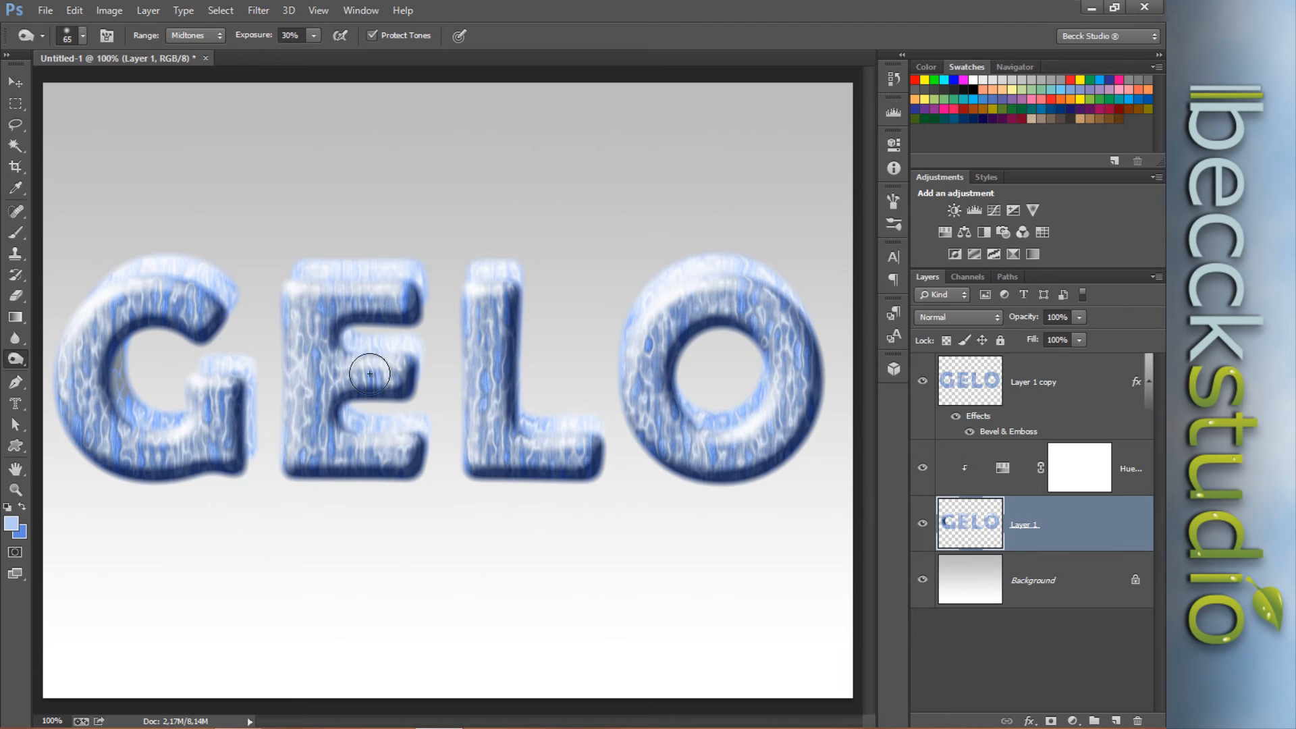
mouse_move(364, 424)
left_mouse_down()
mouse_move(330, 397)
mouse_move(330, 337)
mouse_move(346, 325)
mouse_move(335, 331)
mouse_move(357, 349)
mouse_move(333, 318)
mouse_move(344, 353)
left_mouse_up()
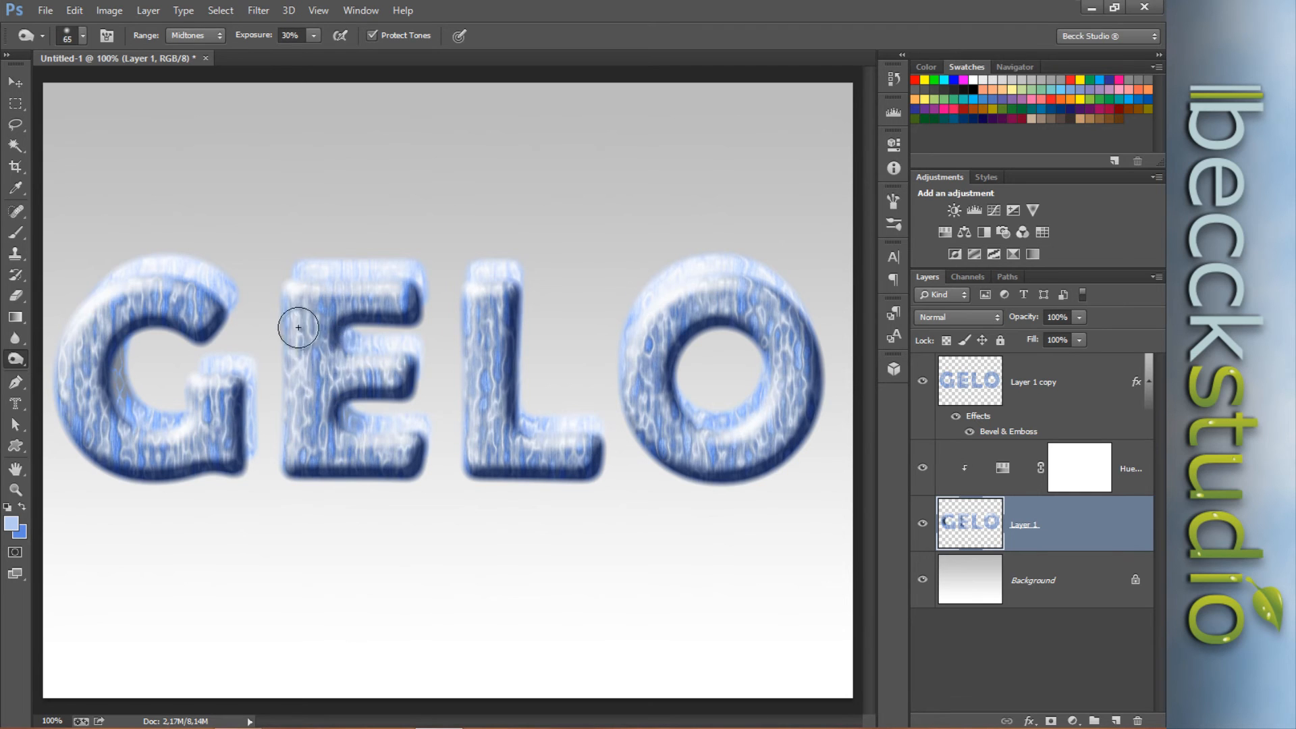
mouse_move(527, 427)
left_mouse_down()
mouse_move(509, 405)
mouse_move(538, 420)
mouse_move(520, 408)
left_mouse_up()
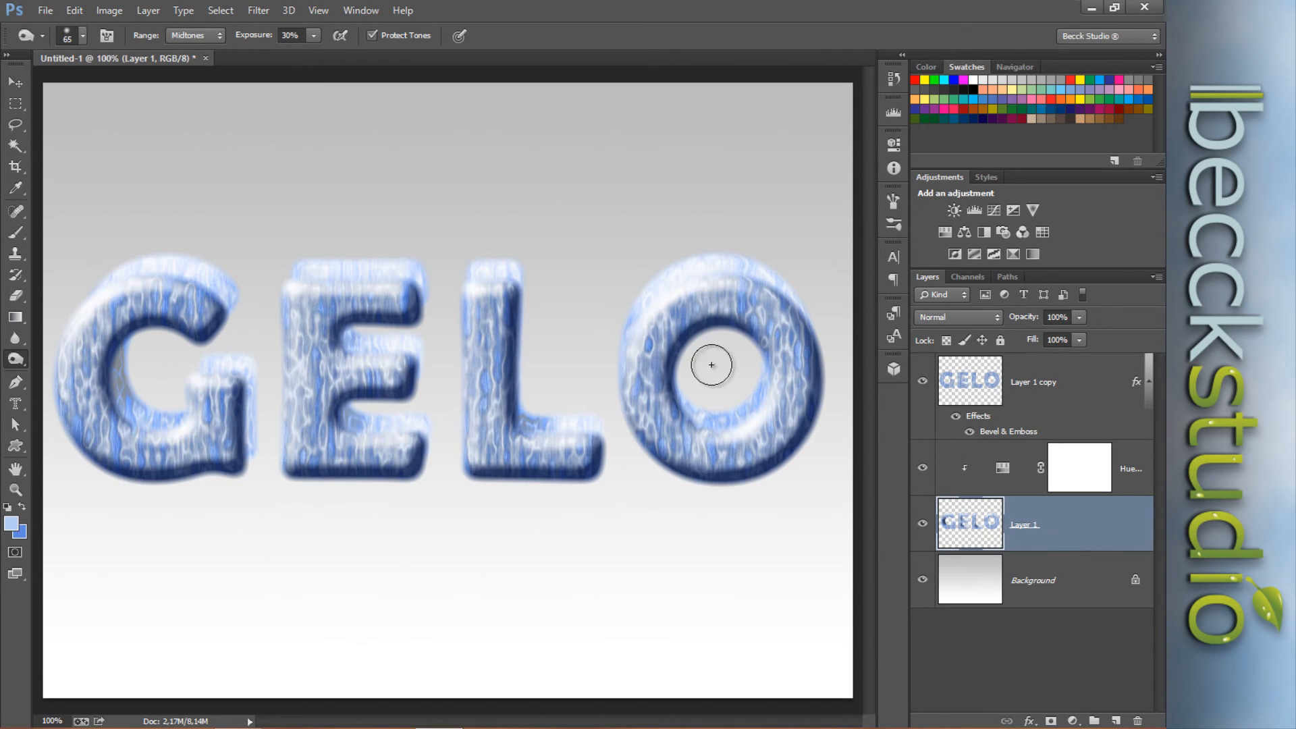
mouse_move(770, 338)
left_mouse_down()
mouse_move(765, 371)
mouse_move(758, 332)
mouse_move(776, 383)
mouse_move(749, 328)
mouse_move(769, 359)
mouse_move(769, 333)
mouse_move(757, 327)
mouse_move(773, 400)
mouse_move(744, 410)
left_mouse_up()
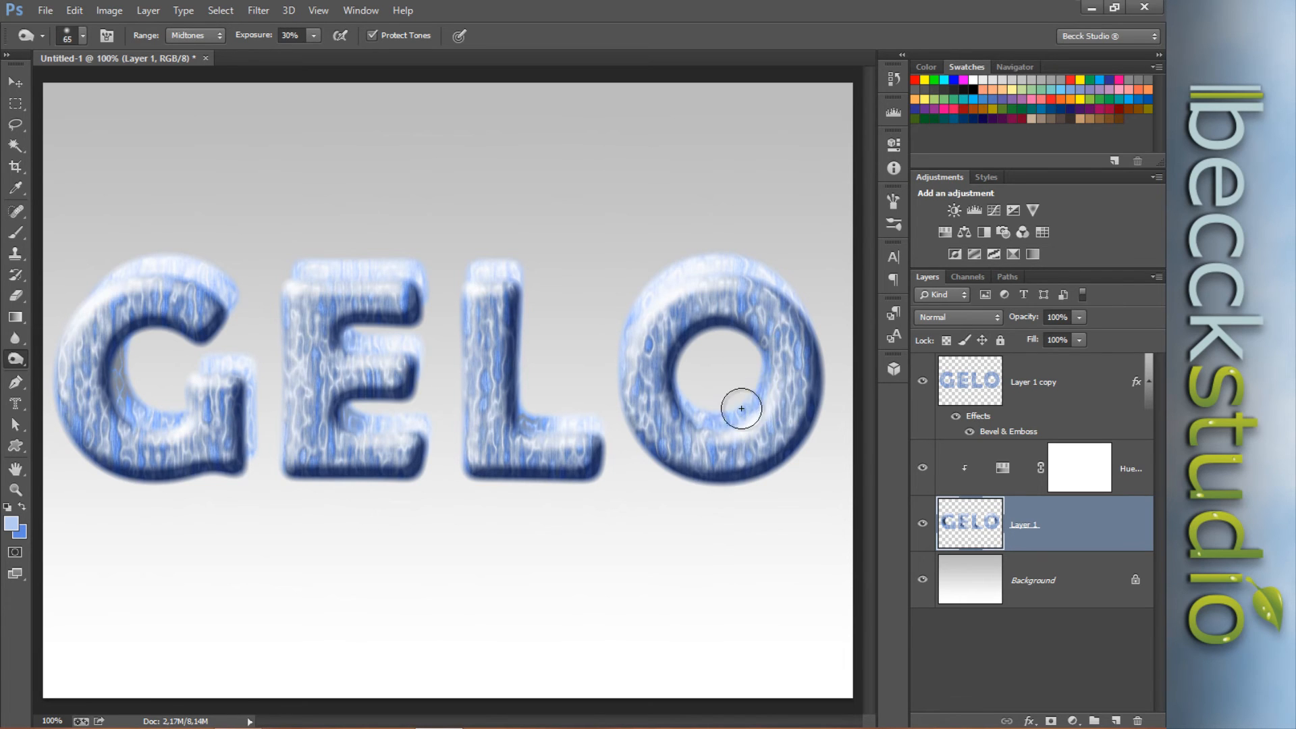
Lighten the inner depth edges of the O and the upper edge of the L's foot on Layer 1 with the Dodge tool.
right_click(15, 359)
left_click(60, 358)
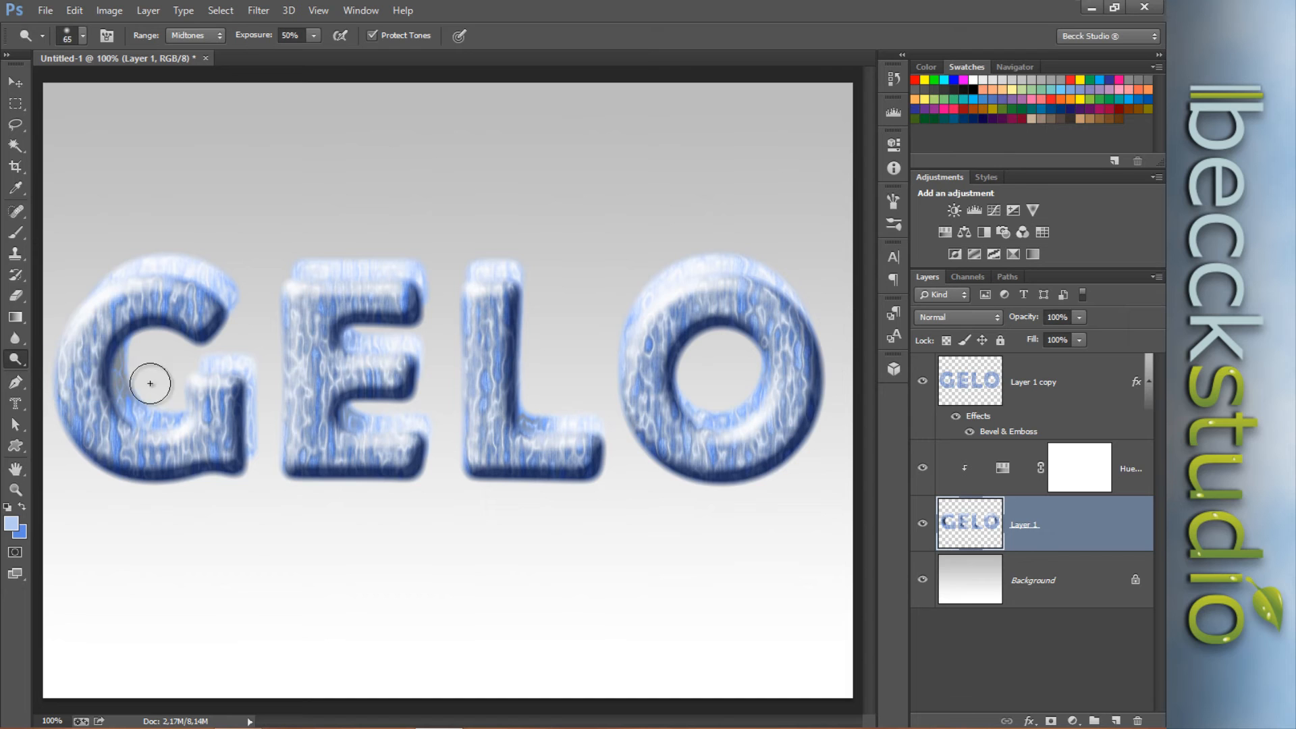
mouse_move(738, 399)
left_mouse_down()
mouse_move(709, 428)
mouse_move(756, 390)
mouse_move(730, 407)
mouse_move(755, 397)
mouse_move(727, 436)
mouse_move(708, 427)
mouse_move(771, 399)
mouse_move(674, 425)
mouse_move(546, 422)
mouse_move(560, 438)
mouse_move(594, 428)
mouse_move(556, 433)
mouse_move(596, 441)
left_mouse_up()
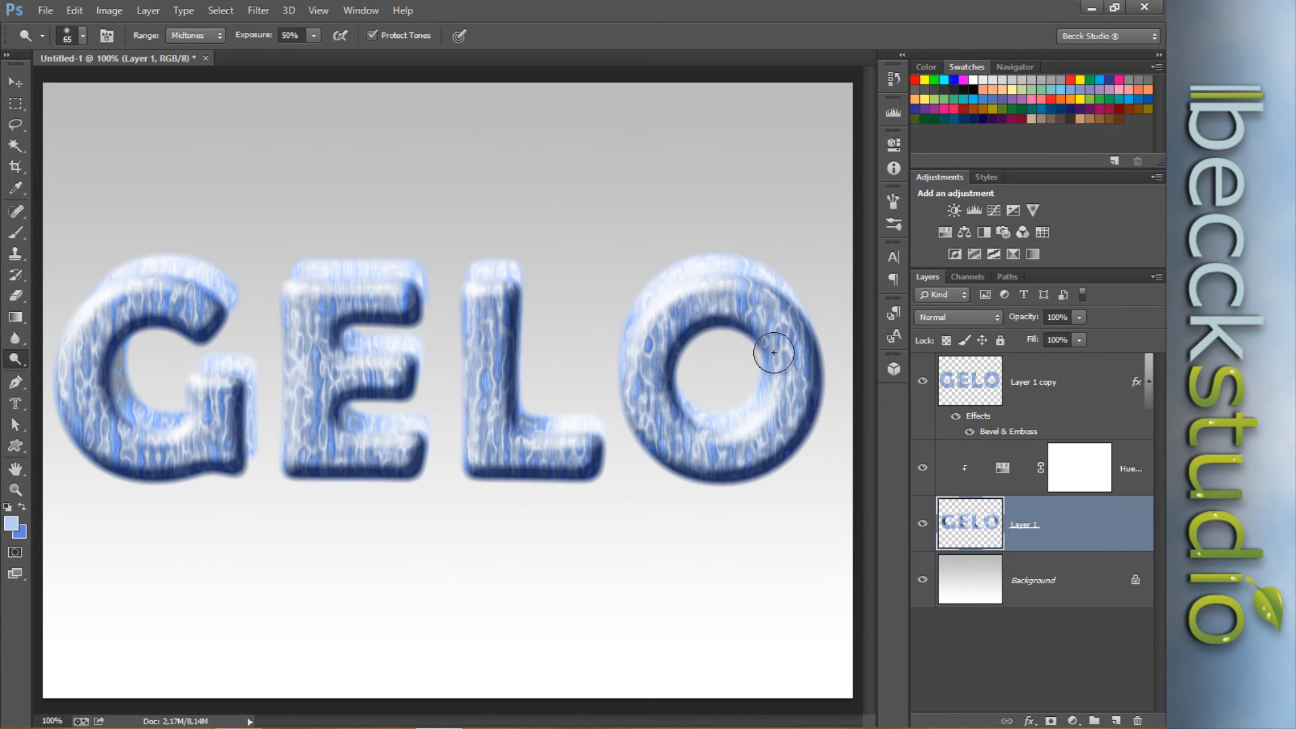
left_click(1052, 384)
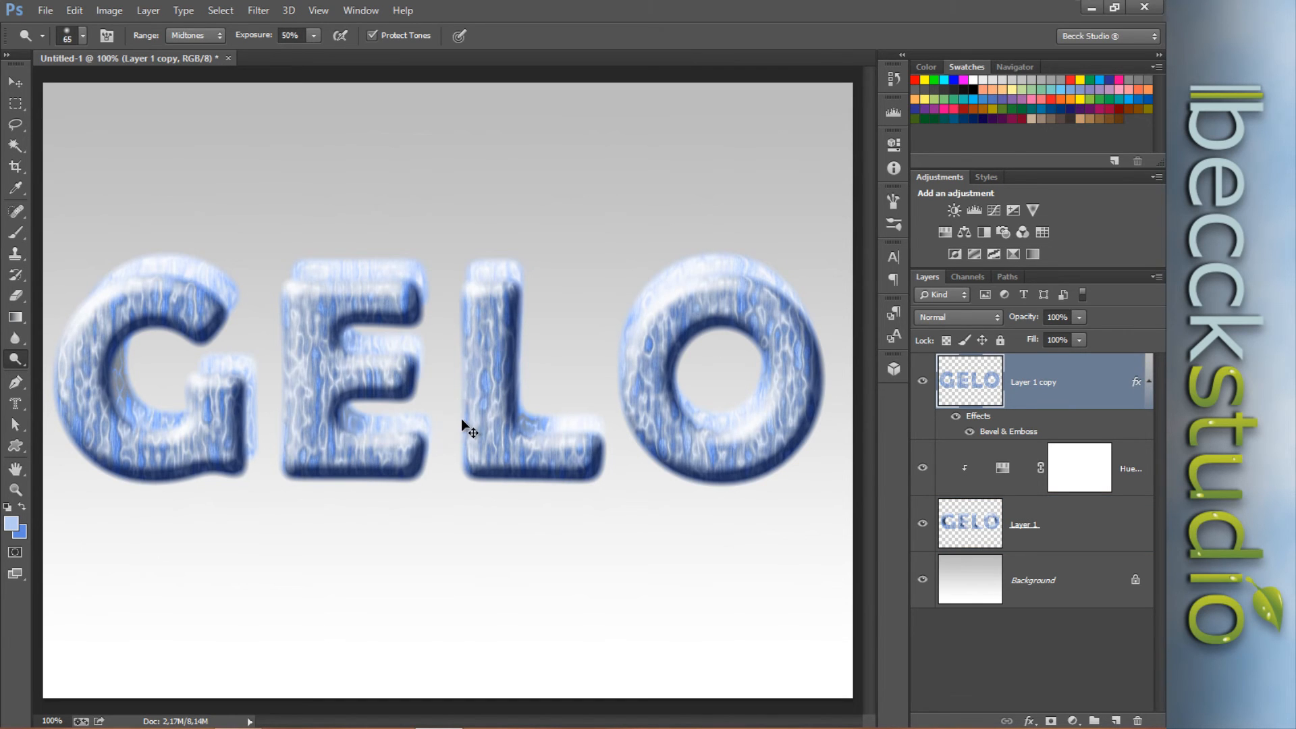
key("ctrl+plus")
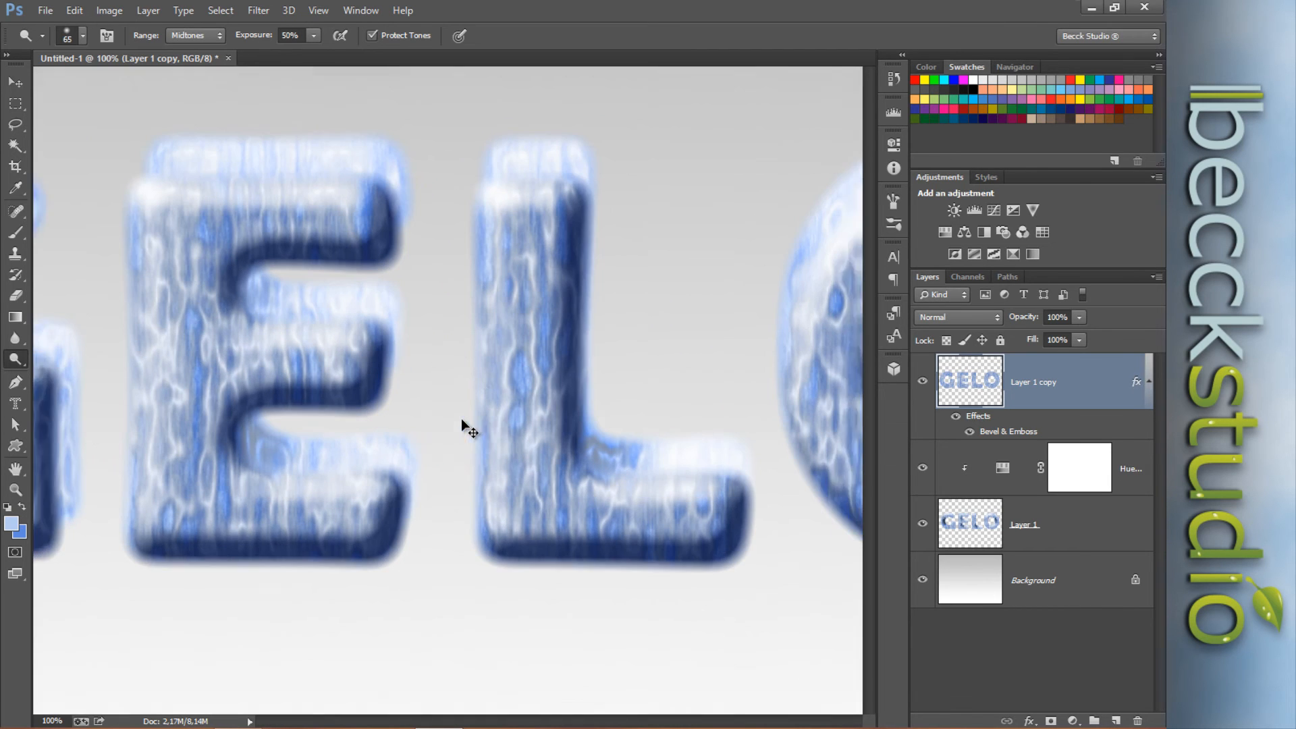
mouse_move(430, 365)
left_mouse_down()
mouse_move(625, 354)
mouse_move(616, 327)
left_mouse_up()
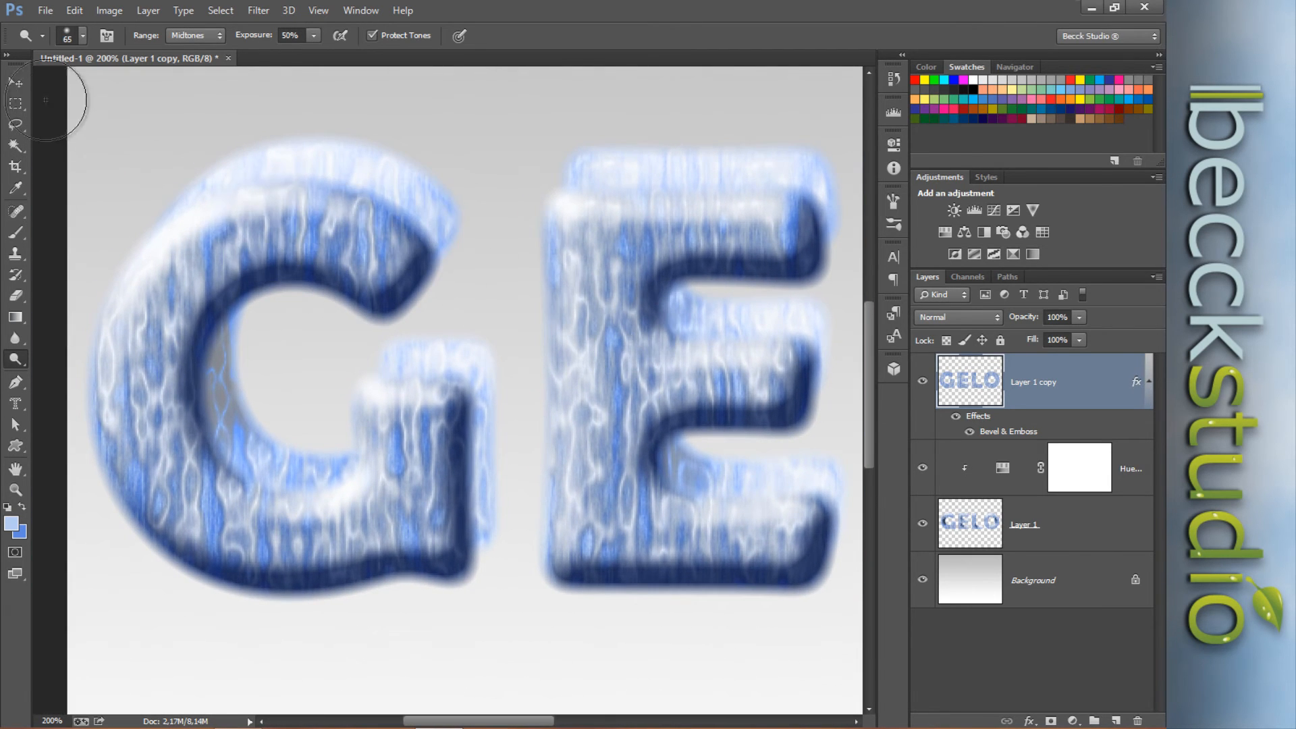
left_click(15, 82)
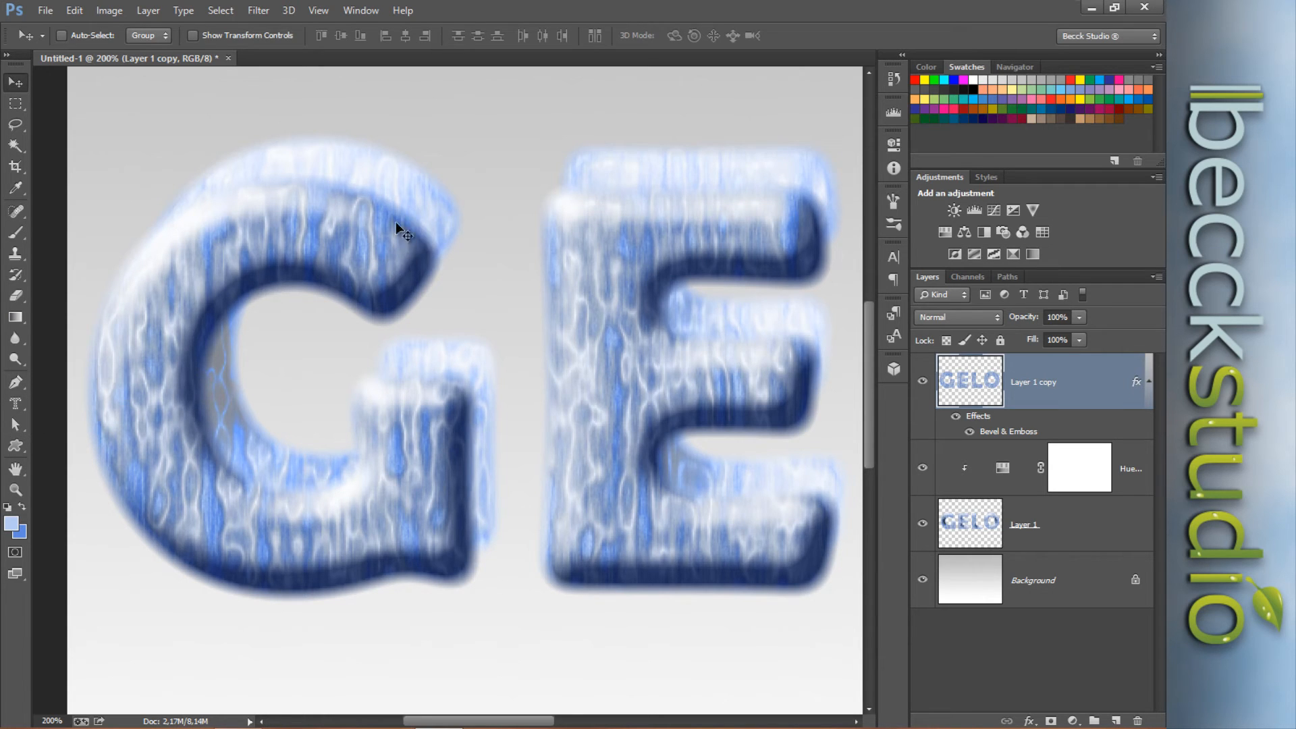
left_click(16, 339)
left_click(54, 335)
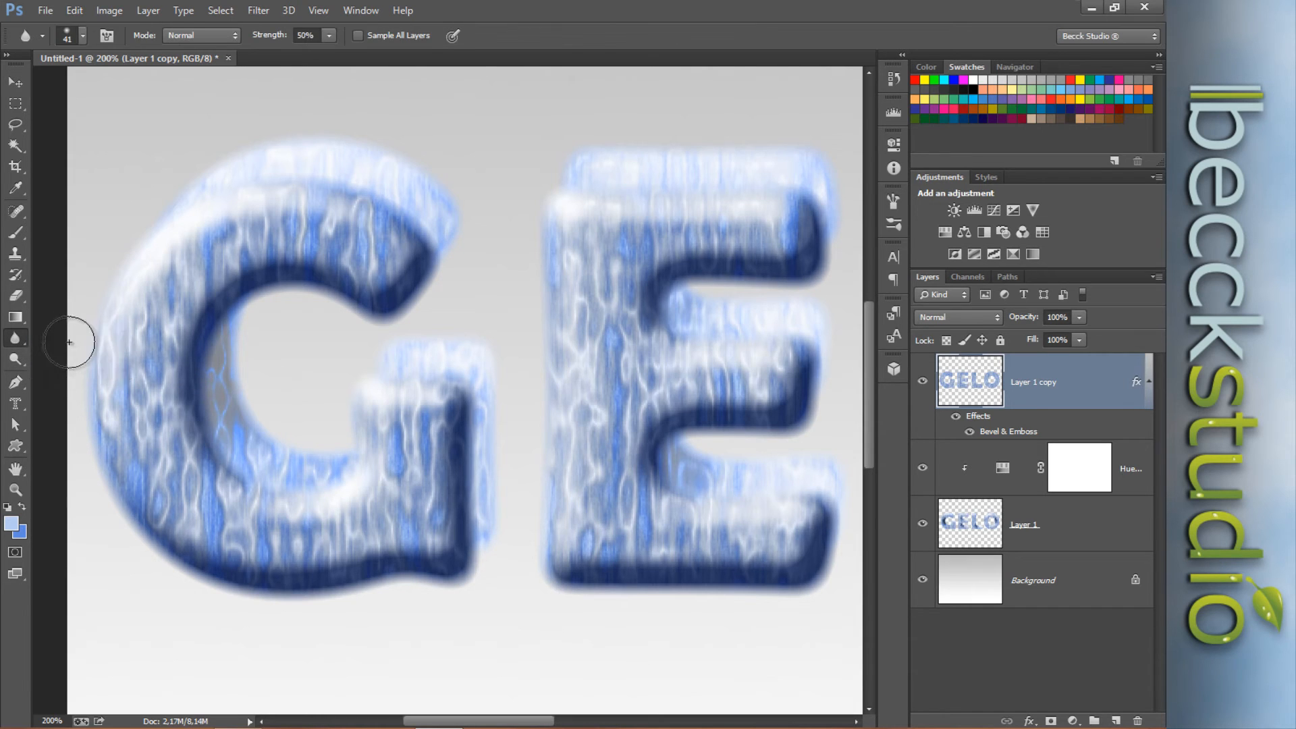
left_click(14, 342)
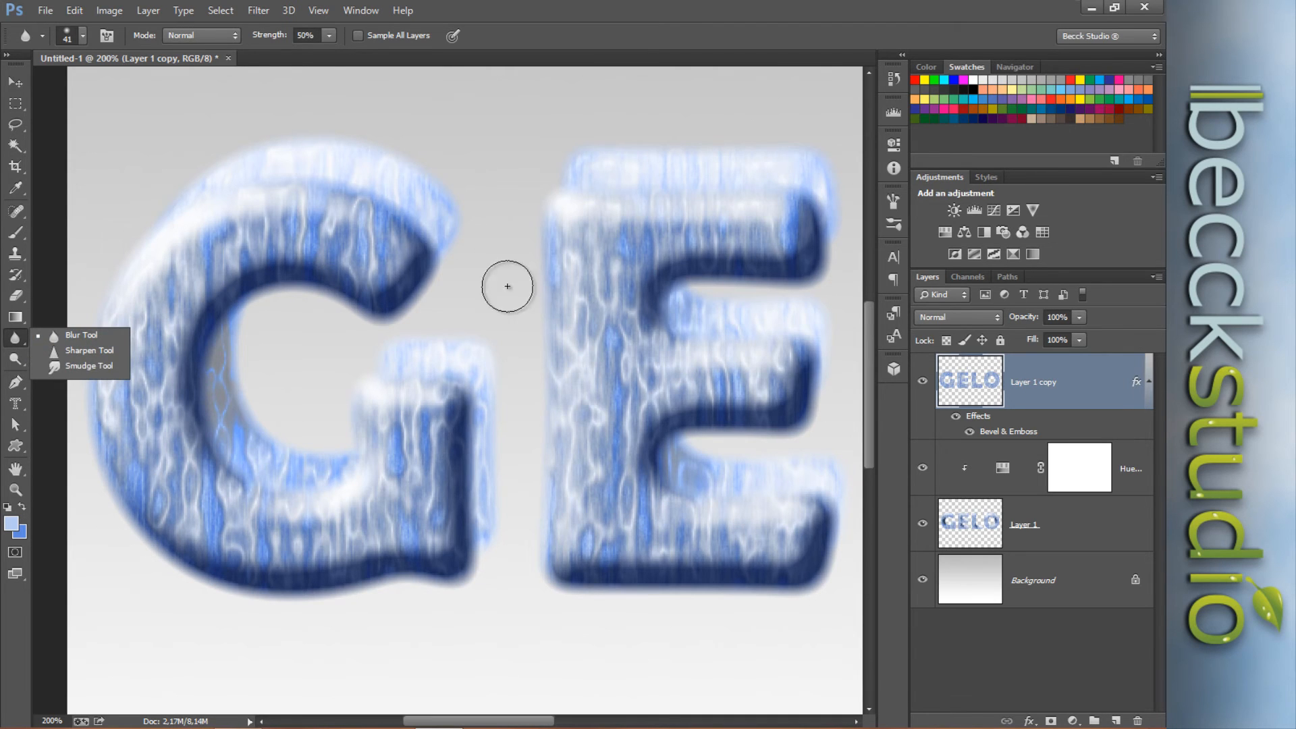
On Layer 1, smudge the corners of the G's and E's depth edges into the front letters with the Smudge tool.
left_click(1063, 532)
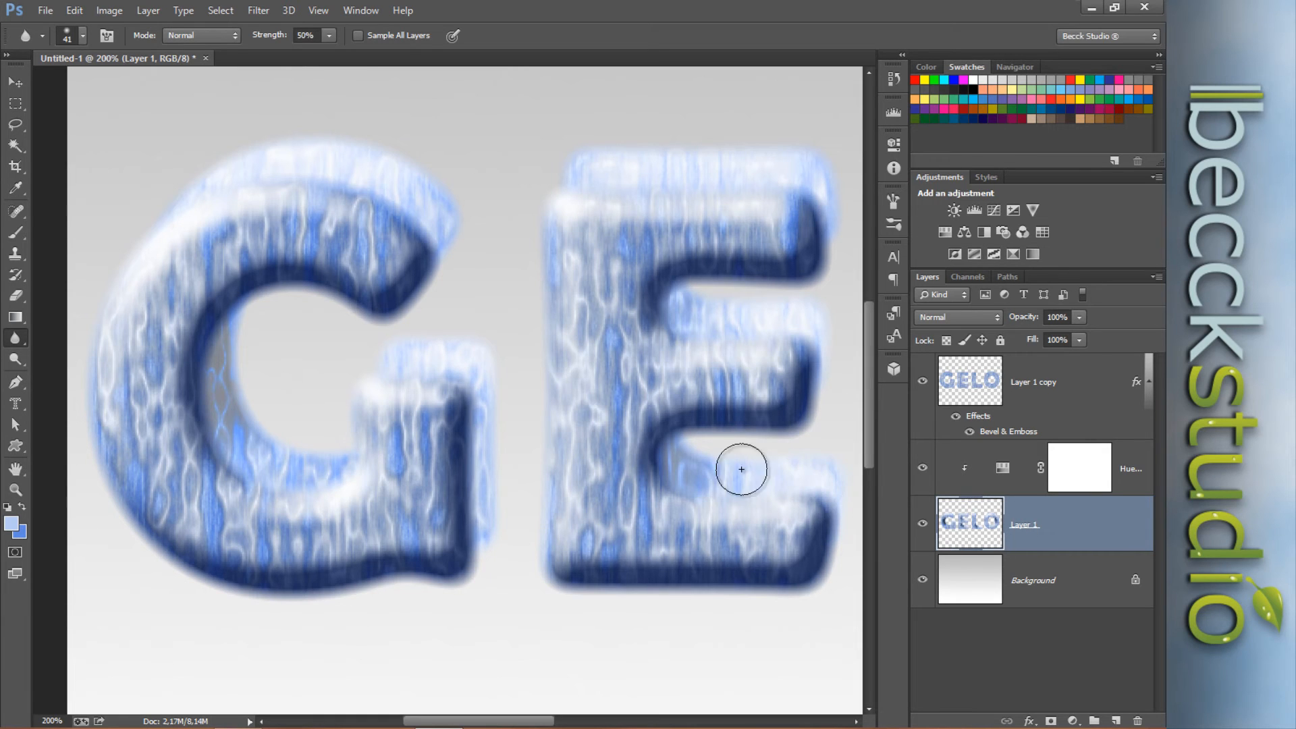
double_click(1055, 534)
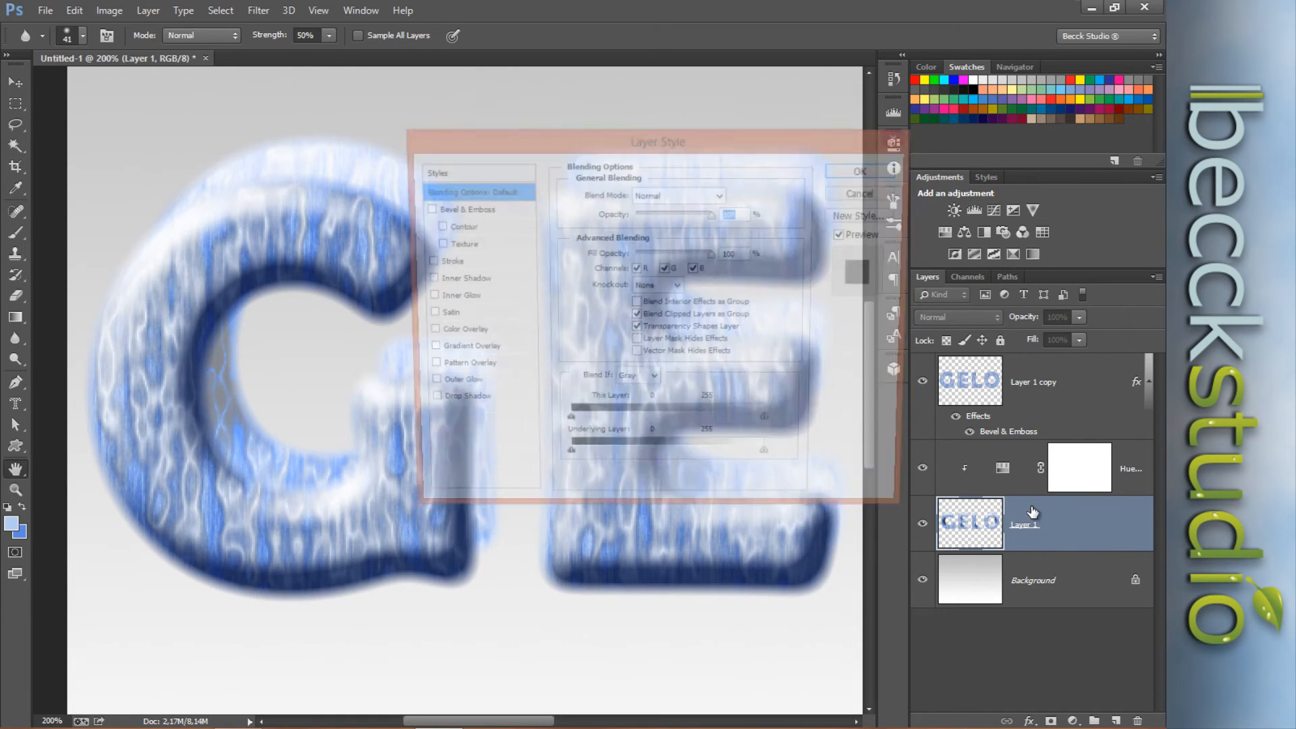
left_click(870, 197)
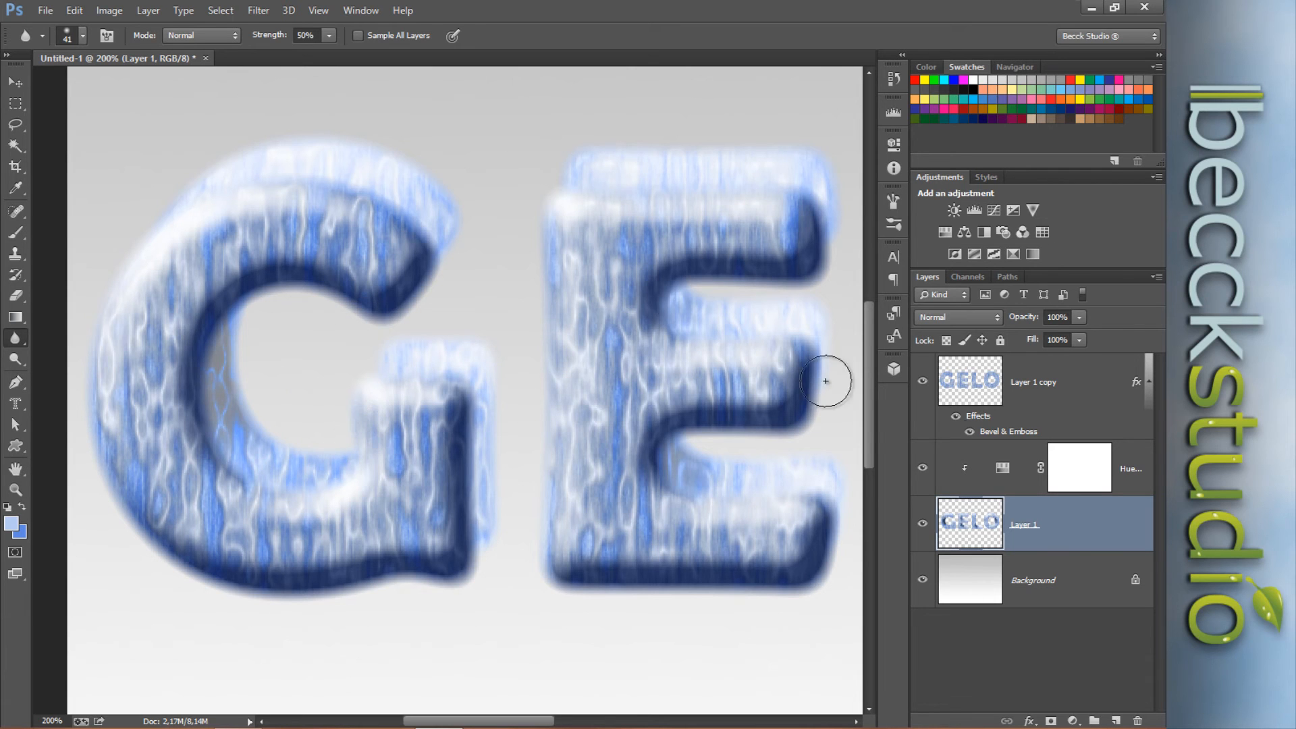
right_click(14, 341)
left_click(55, 366)
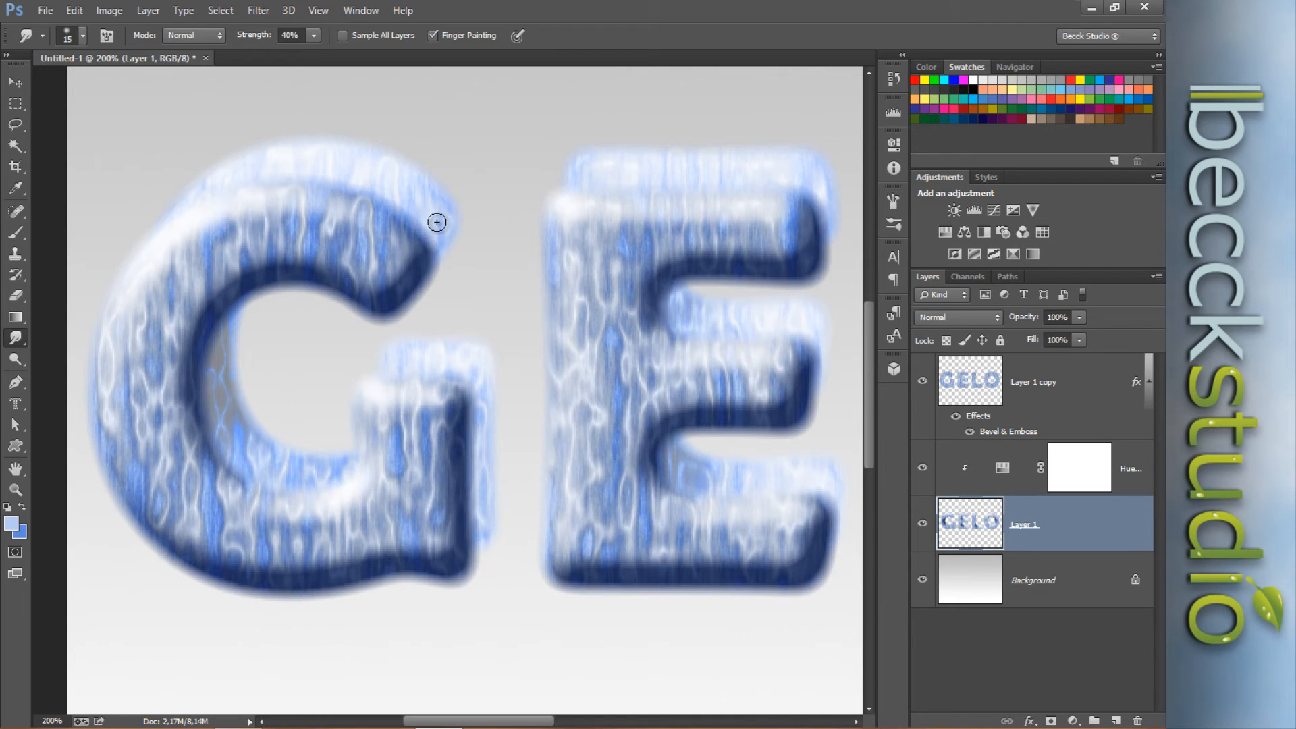
left_click_drag(439, 214, 423, 257)
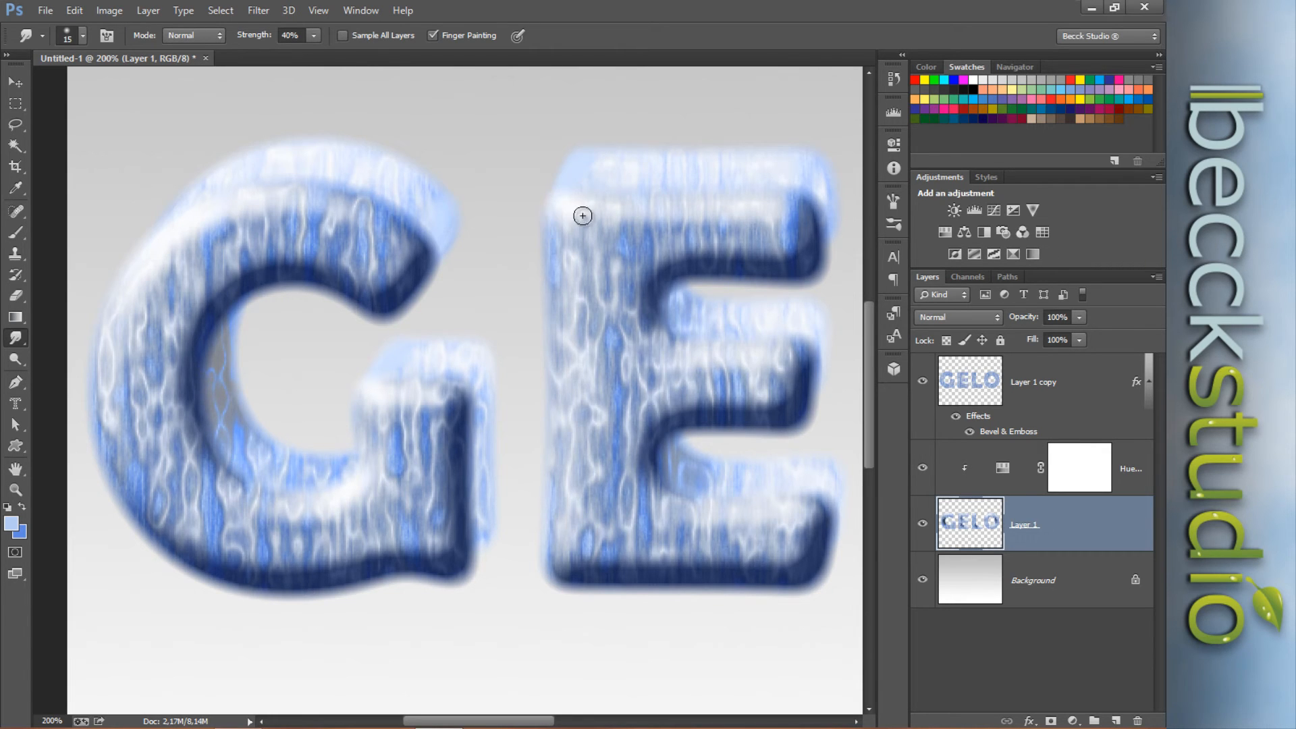
Smudge the depth corners of the L and the upper outer edge of the O on Layer 1.
left_click_drag(761, 253, 666, 290)
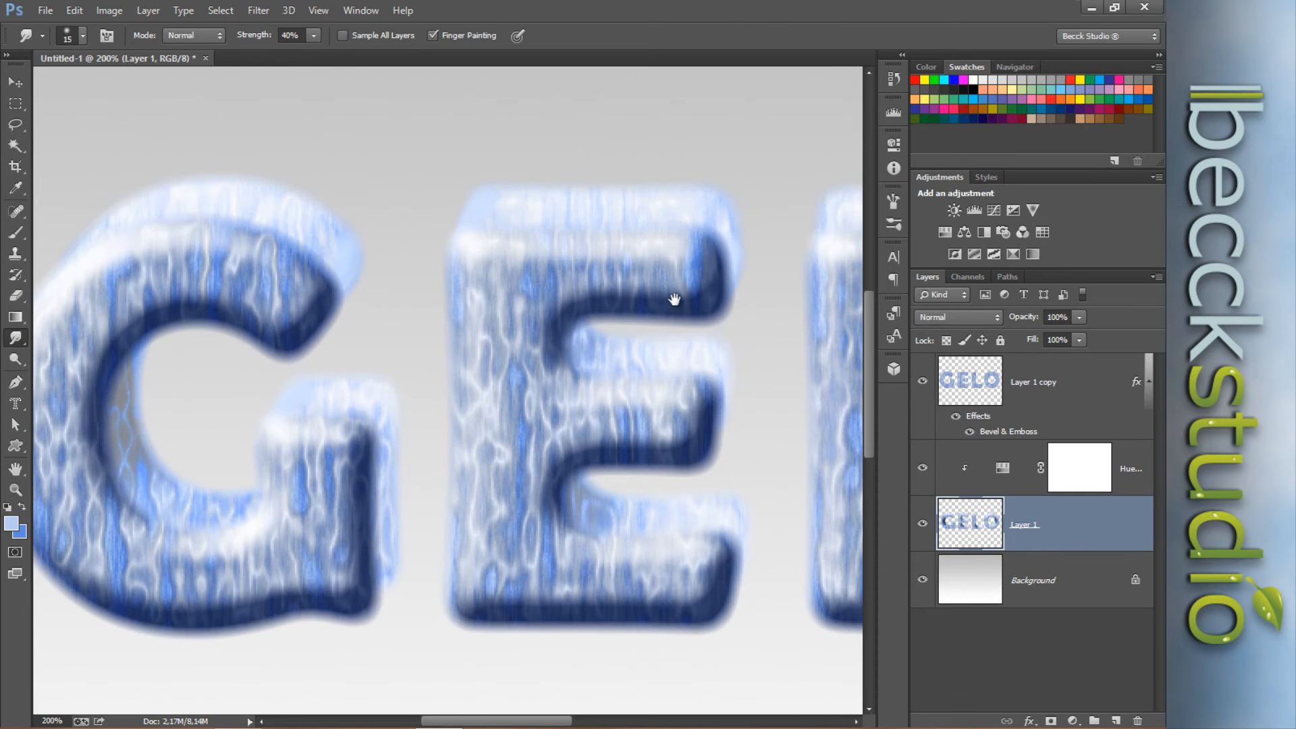
left_click_drag(674, 299, 347, 310)
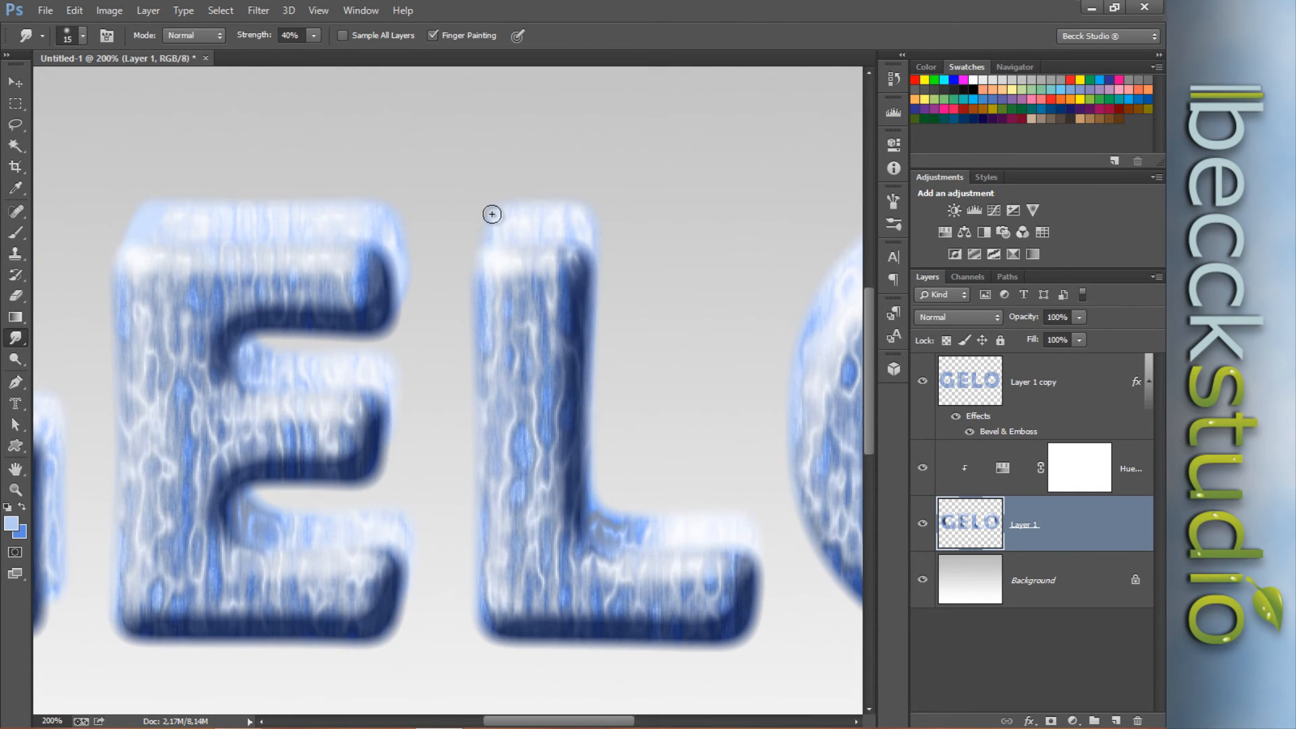
left_click_drag(492, 214, 488, 239)
left_click_drag(718, 524, 573, 344)
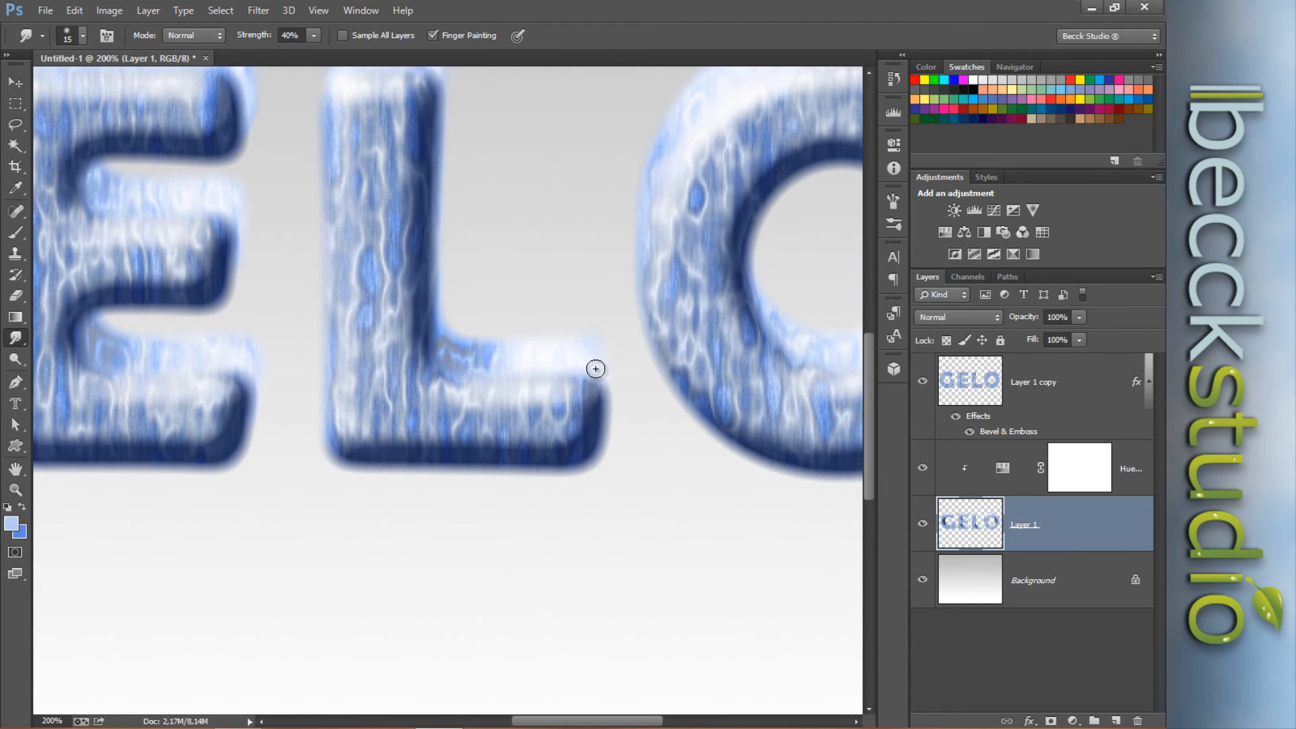
left_click_drag(757, 284, 415, 338)
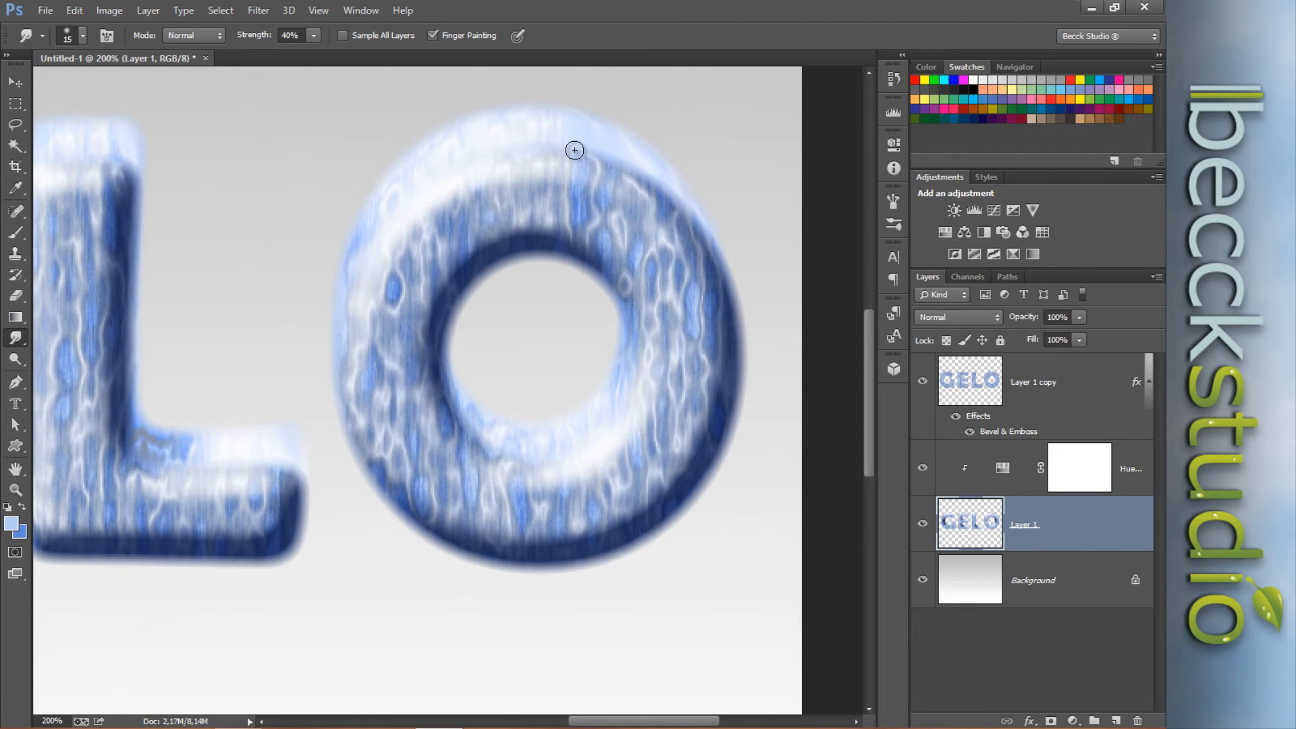
Switch to the Blur tool on Layer 1 copy and reduce its brush size to 25 px.
left_click(993, 387)
scroll(529, 317, "left", 10)
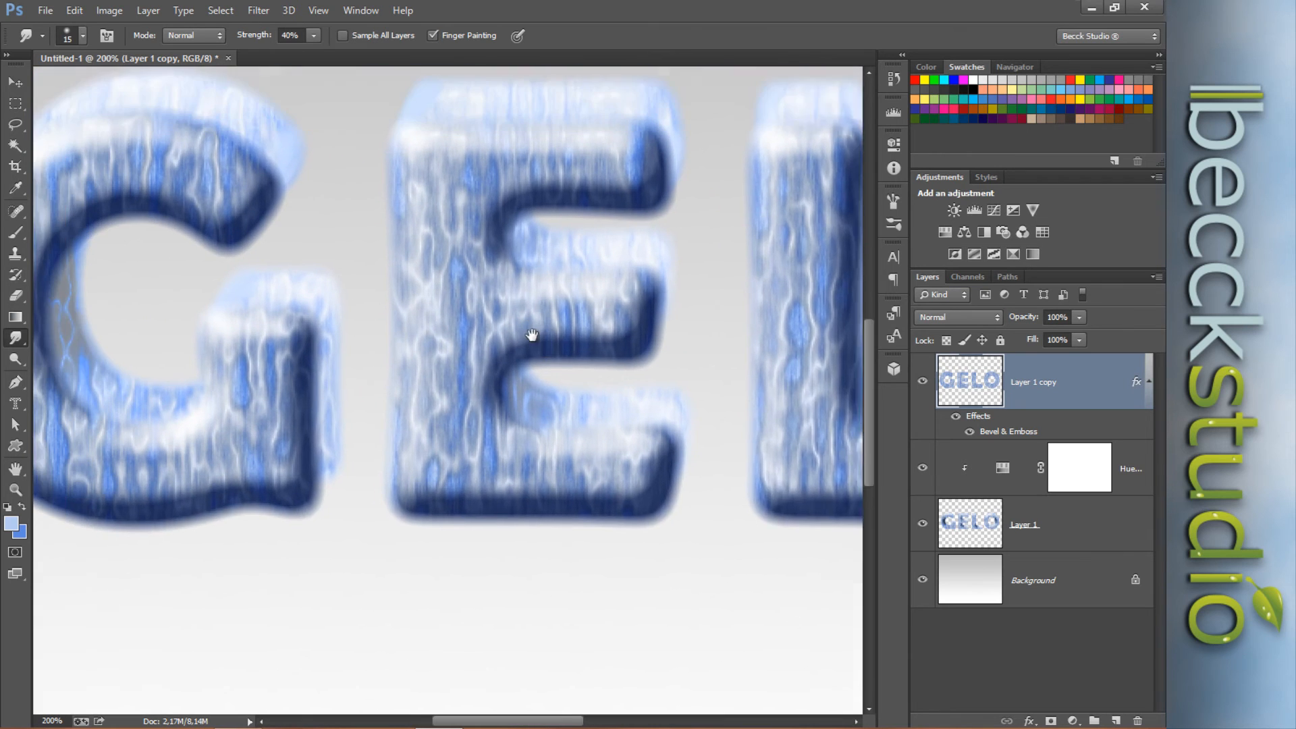
left_click_drag(533, 335, 599, 351)
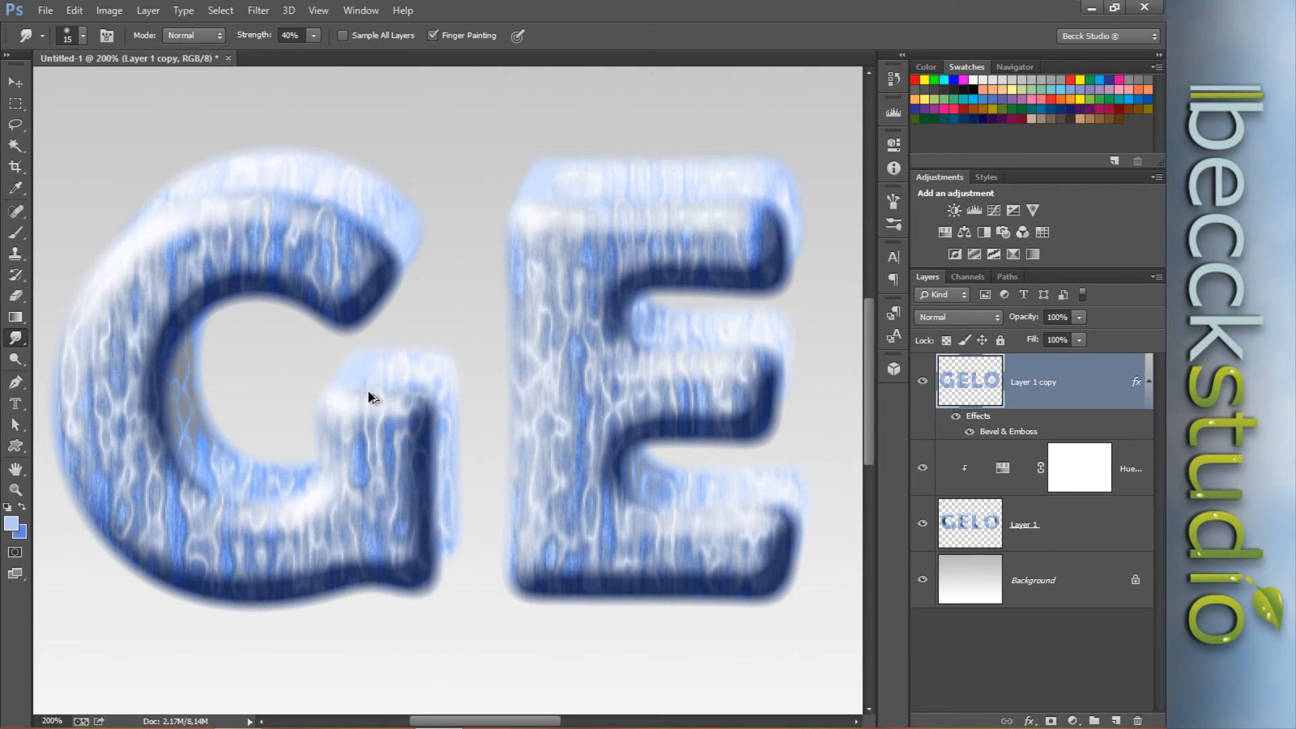
left_click(979, 521)
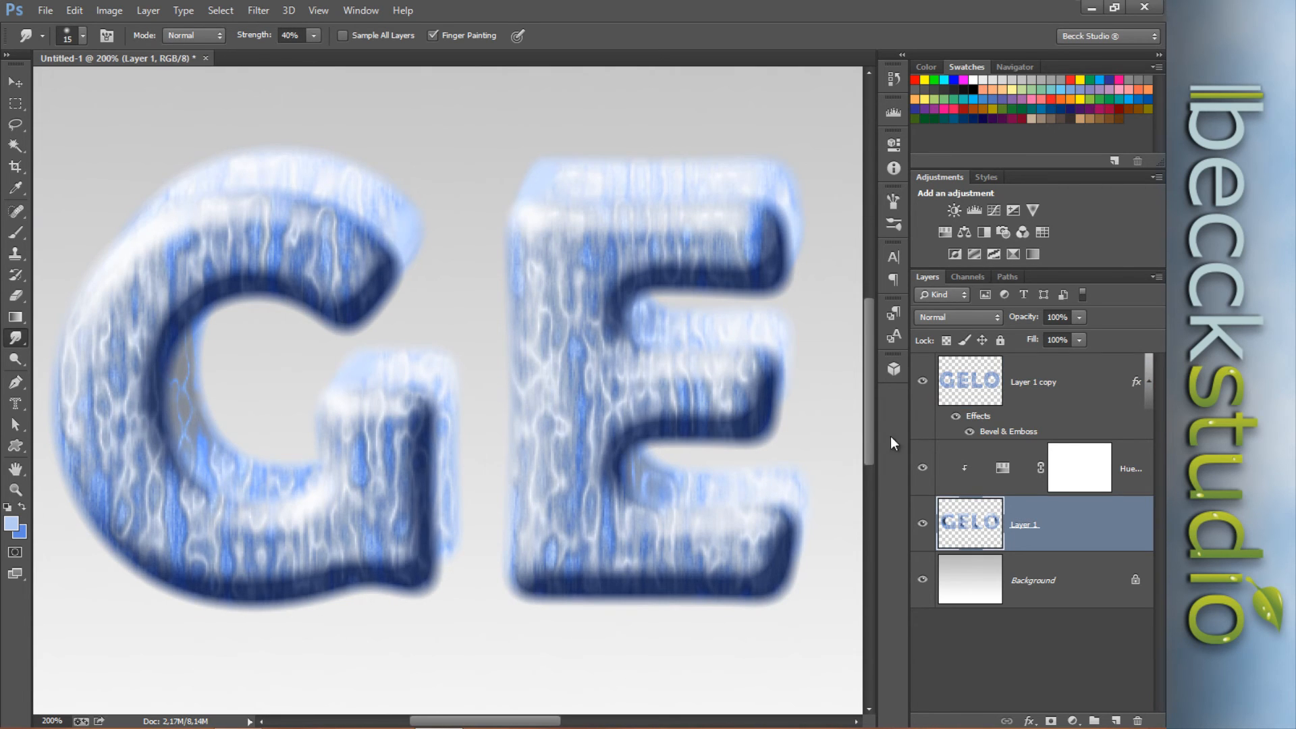
right_click(11, 341)
left_click(57, 336)
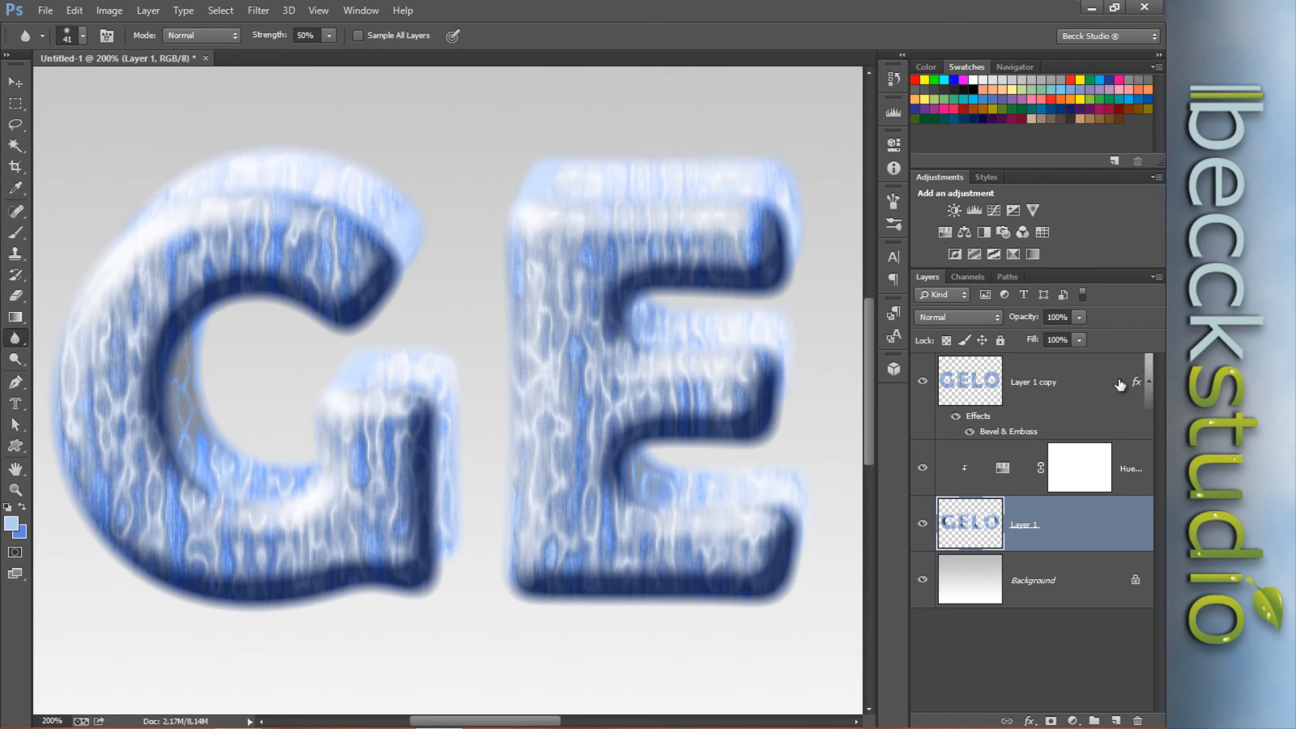
left_click(1062, 387)
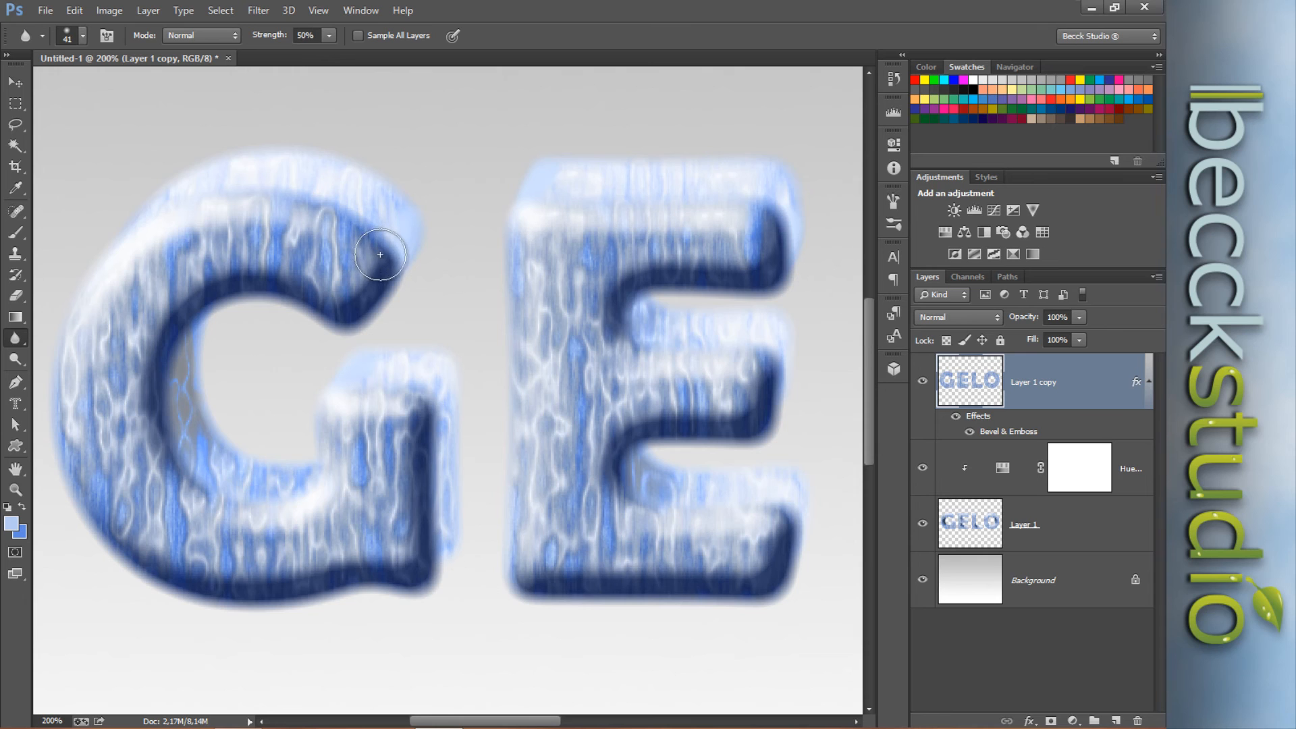
key("bracketleft")
key("bracketleft")
key("bracketleft")
key("bracketleft")
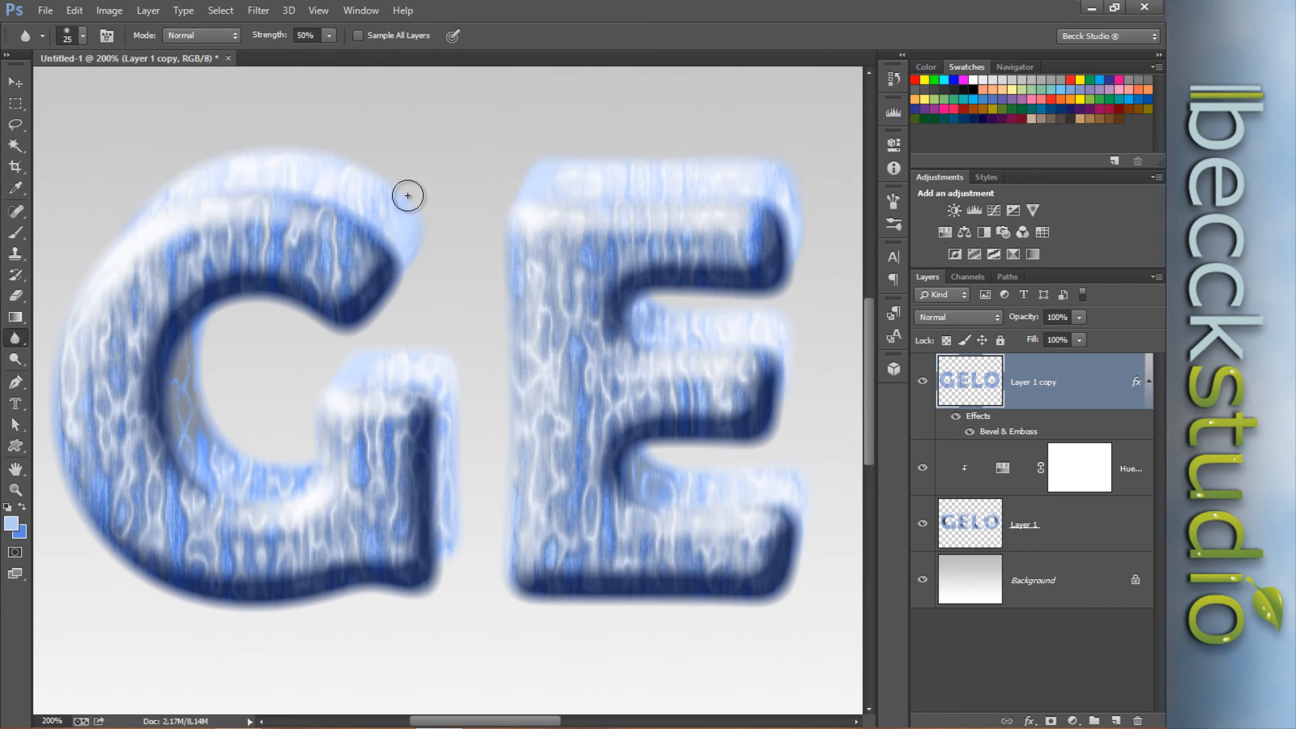
Soften the edges of the G on Layer 1 copy with the Blur tool at 60% strength.
right_click(424, 208)
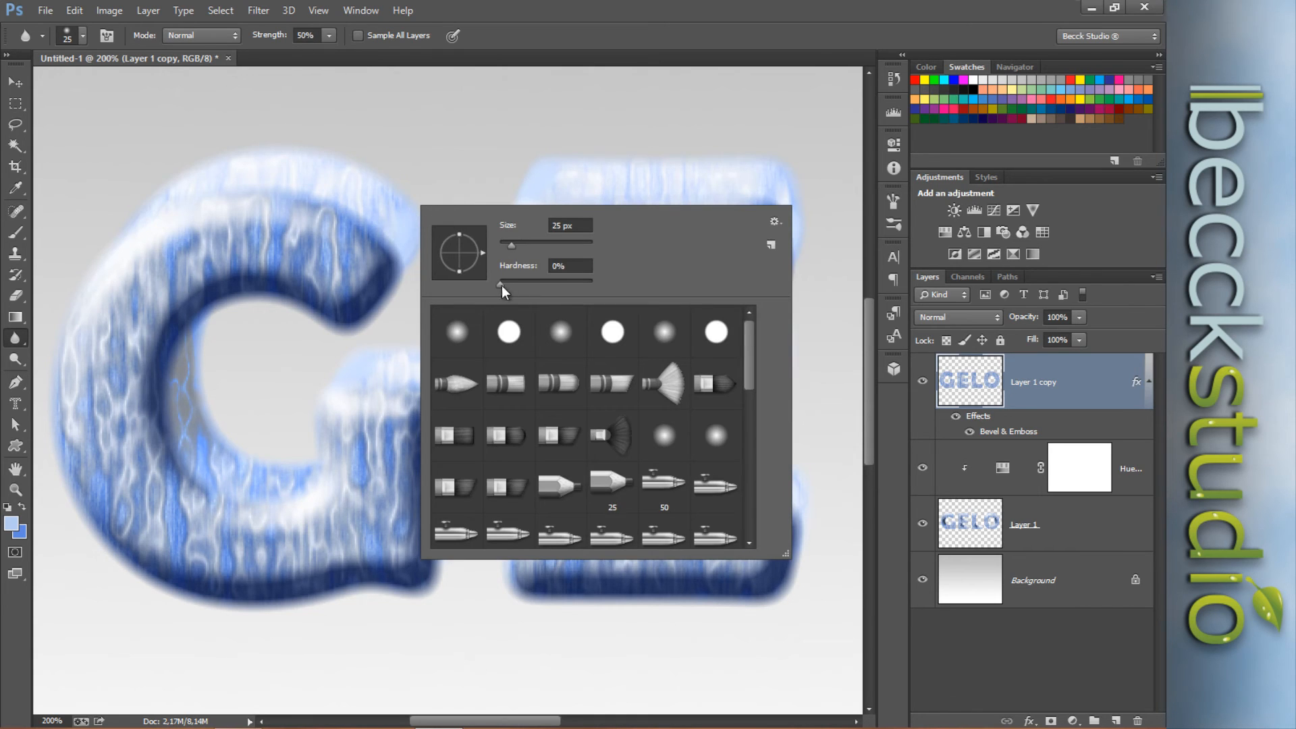
left_click(509, 25)
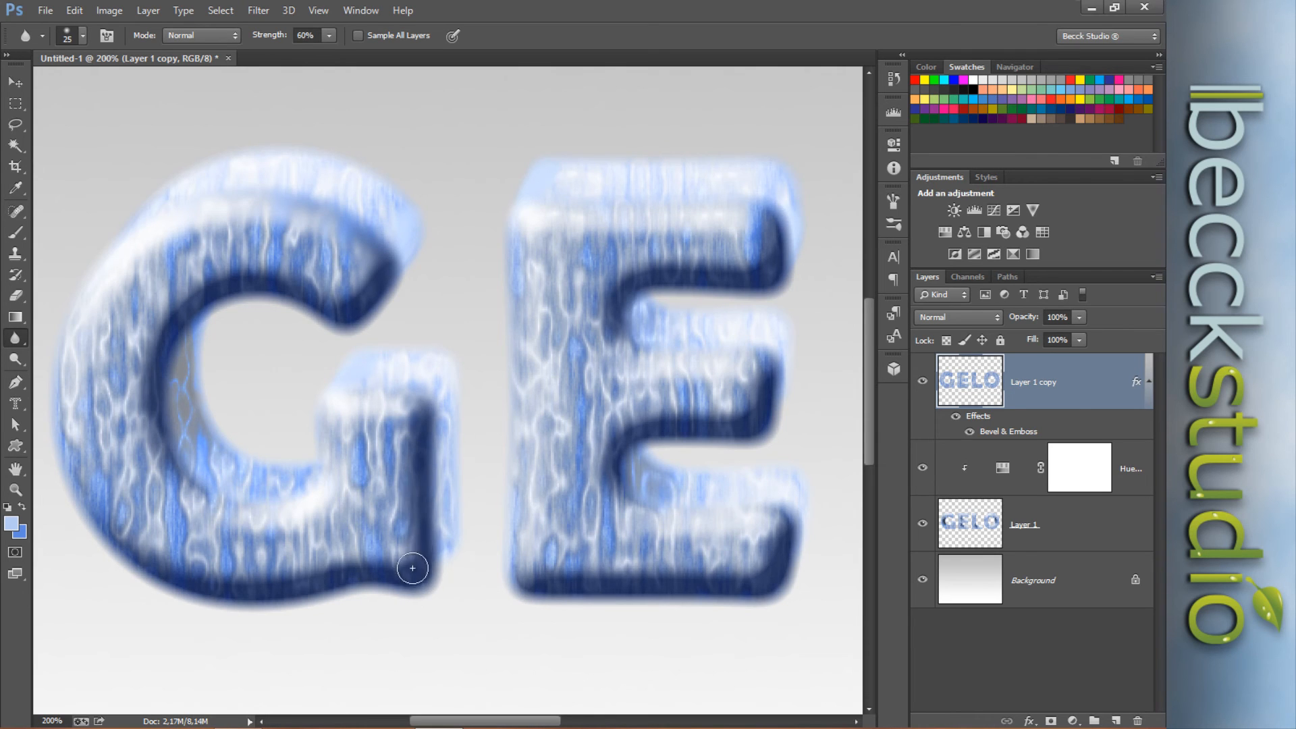
mouse_move(413, 568)
left_mouse_down()
mouse_move(437, 585)
mouse_move(433, 436)
left_mouse_up()
Soften the edges of the E, L and O on Layer 1 copy with the Blur tool, raising its strength to 70%.
left_click_drag(675, 398, 245, 398)
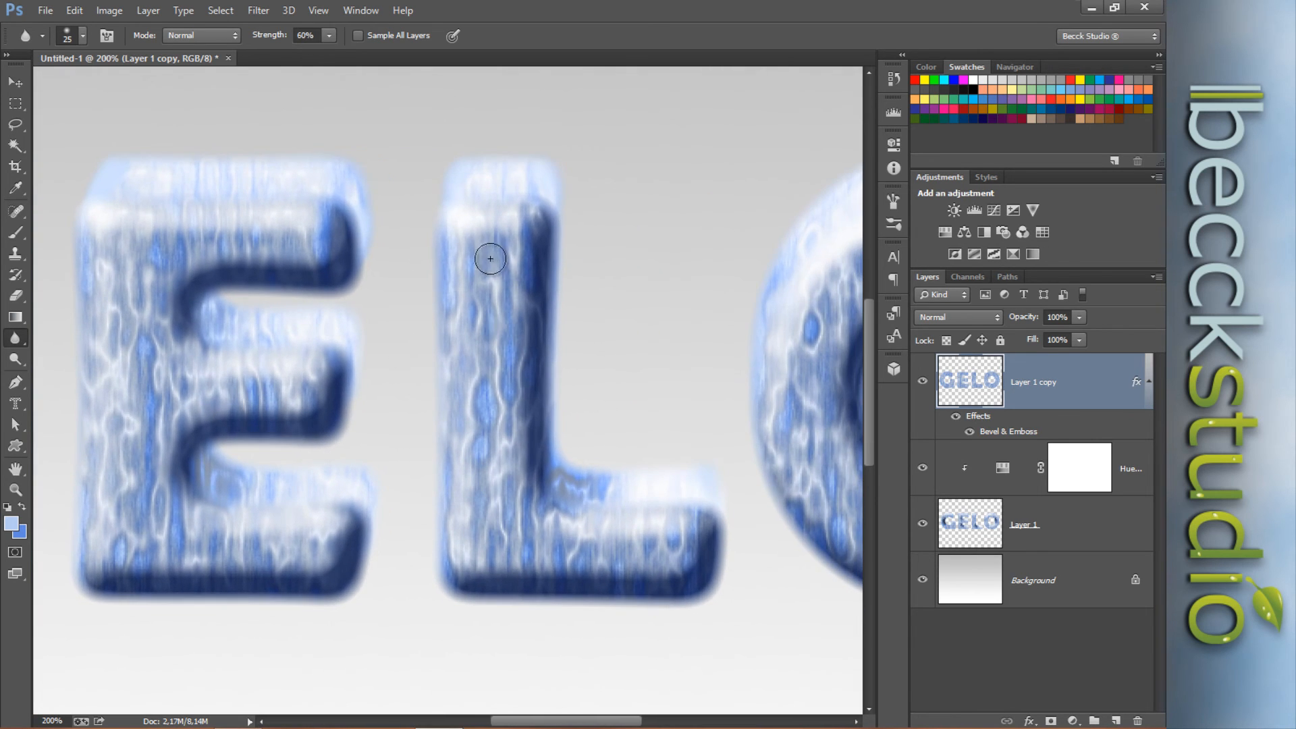
mouse_move(539, 203)
left_mouse_down()
mouse_move(553, 284)
mouse_move(540, 239)
mouse_move(543, 379)
mouse_move(524, 229)
mouse_move(526, 417)
mouse_move(546, 356)
mouse_move(529, 438)
mouse_move(539, 482)
mouse_move(655, 510)
mouse_move(623, 506)
mouse_move(714, 503)
mouse_move(615, 508)
mouse_move(707, 508)
mouse_move(663, 505)
left_mouse_up()
mouse_move(628, 504)
left_mouse_down()
mouse_move(706, 520)
mouse_move(298, 489)
left_mouse_up()
mouse_move(510, 347)
left_mouse_down()
mouse_move(528, 303)
mouse_move(507, 322)
mouse_move(546, 279)
mouse_move(508, 293)
mouse_move(625, 248)
mouse_move(561, 243)
mouse_move(686, 283)
mouse_move(631, 274)
mouse_move(707, 384)
mouse_move(696, 320)
mouse_move(659, 463)
mouse_move(706, 377)
mouse_move(565, 463)
mouse_move(616, 451)
mouse_move(489, 407)
mouse_move(590, 469)
mouse_move(518, 384)
mouse_move(601, 480)
mouse_move(521, 405)
mouse_move(527, 435)
mouse_move(533, 413)
mouse_move(503, 342)
left_mouse_up()
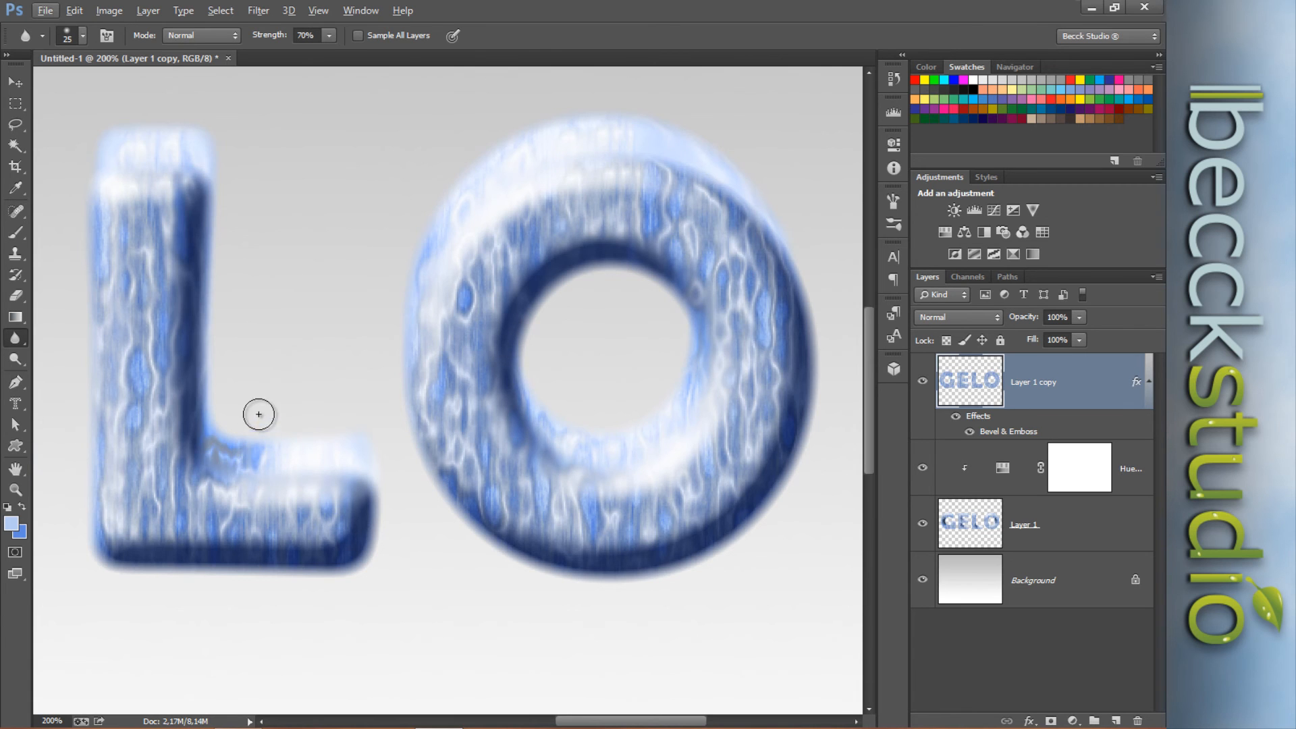
left_click_drag(223, 387, 579, 385)
left_click_drag(337, 446, 353, 459)
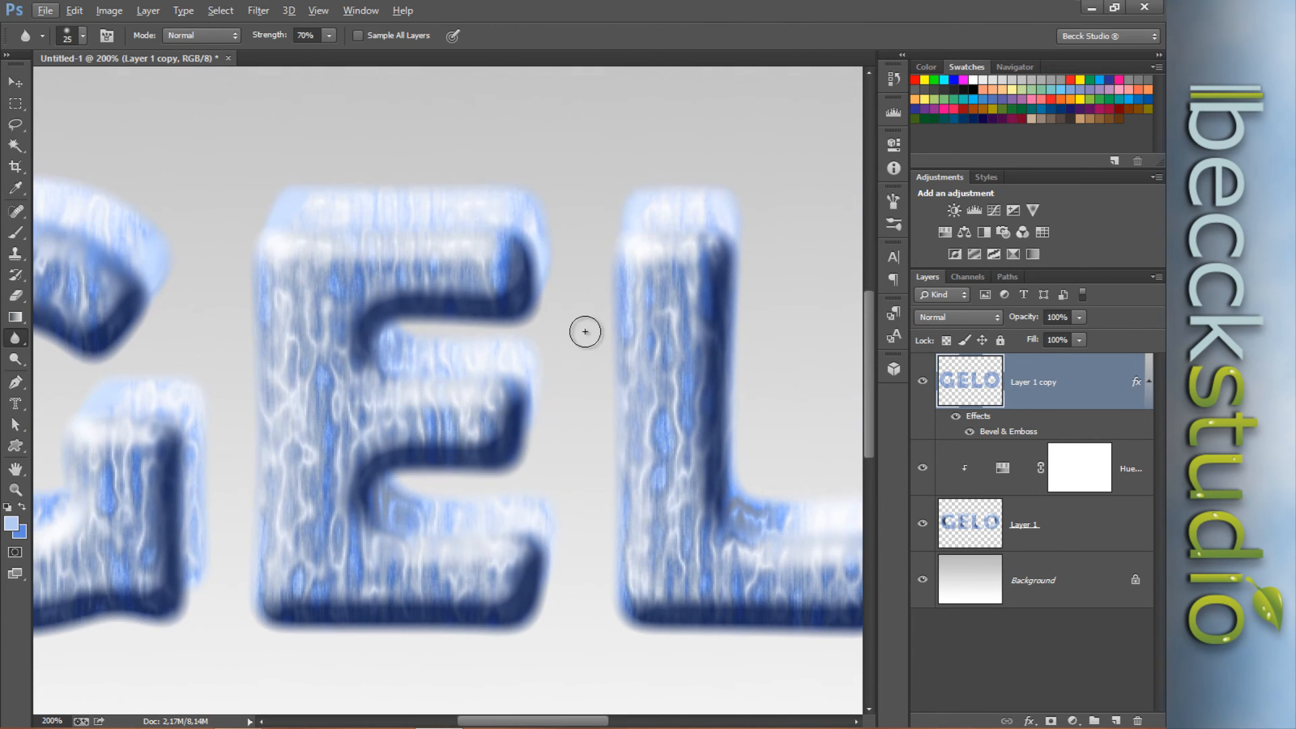
left_click_drag(344, 410, 605, 324)
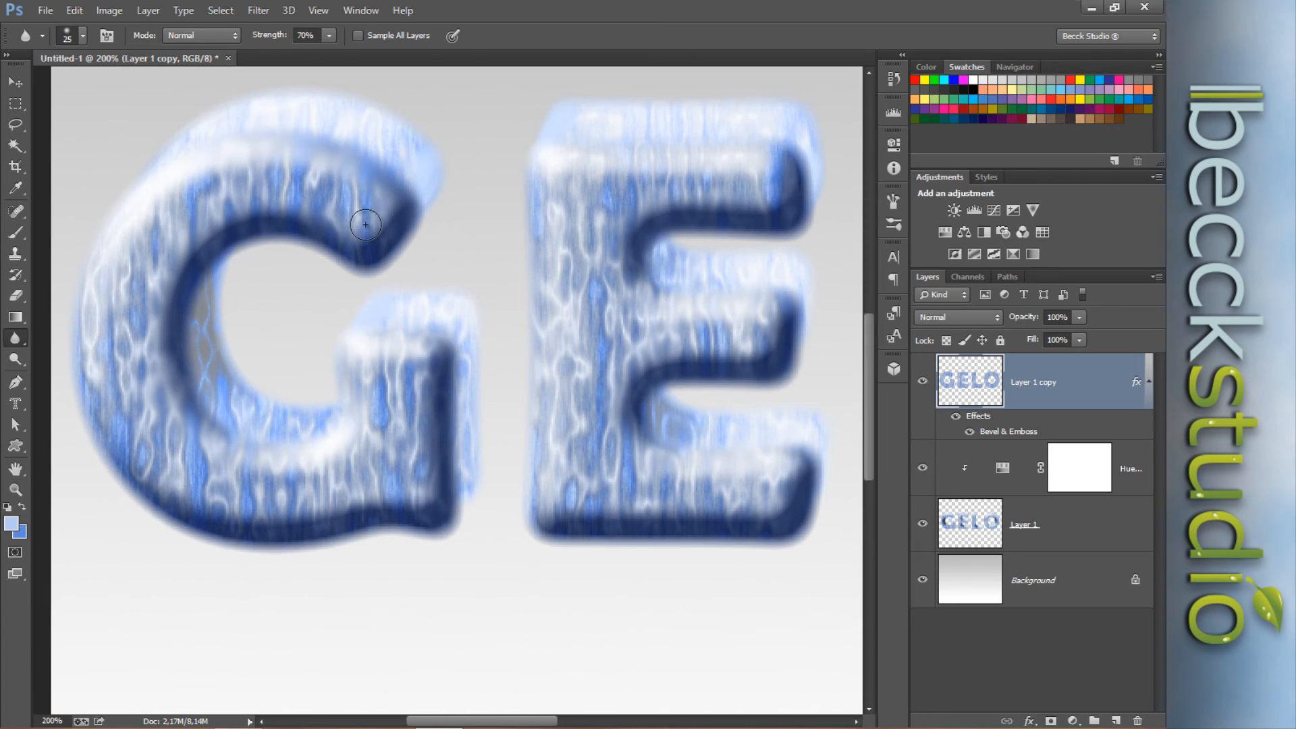
Smudge the exposed depth edge along the right side of the G's stem on Layer 1.
left_click(1071, 524)
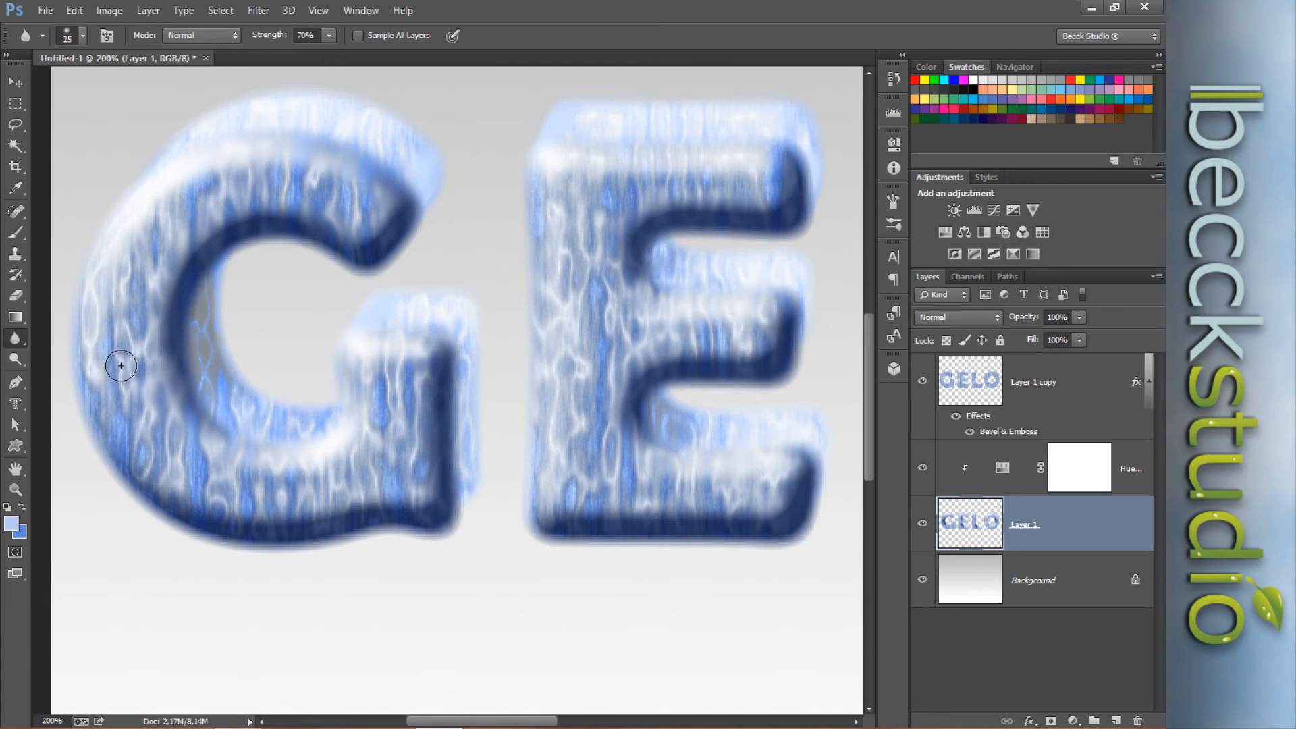
left_click(16, 338)
left_click(61, 367)
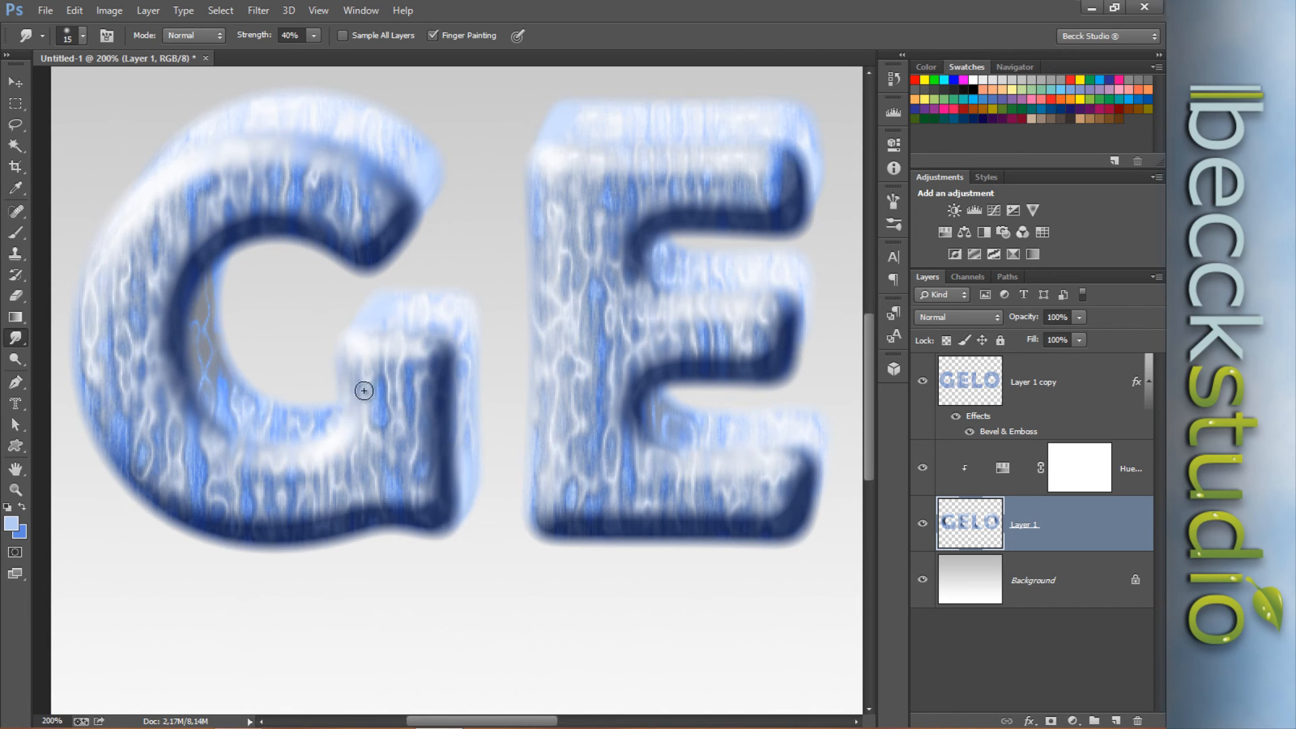
key("ctrl+minus")
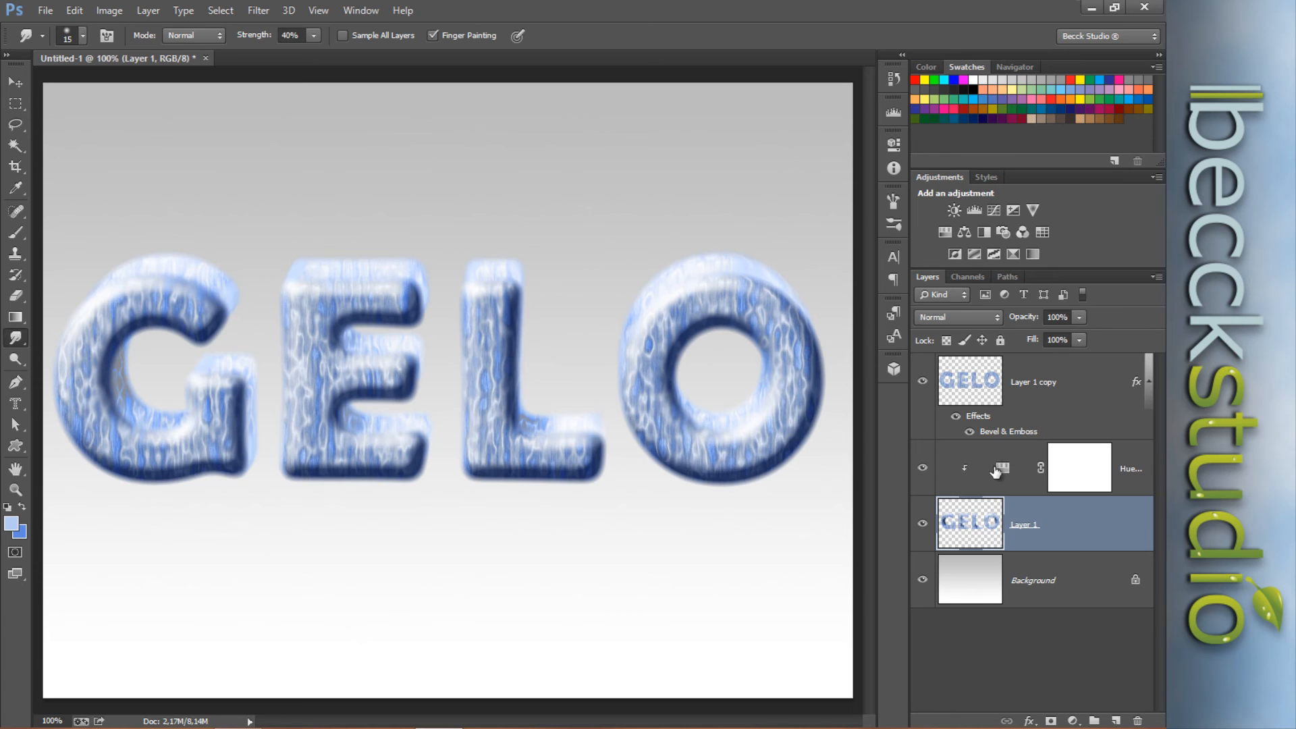
left_click(1081, 384)
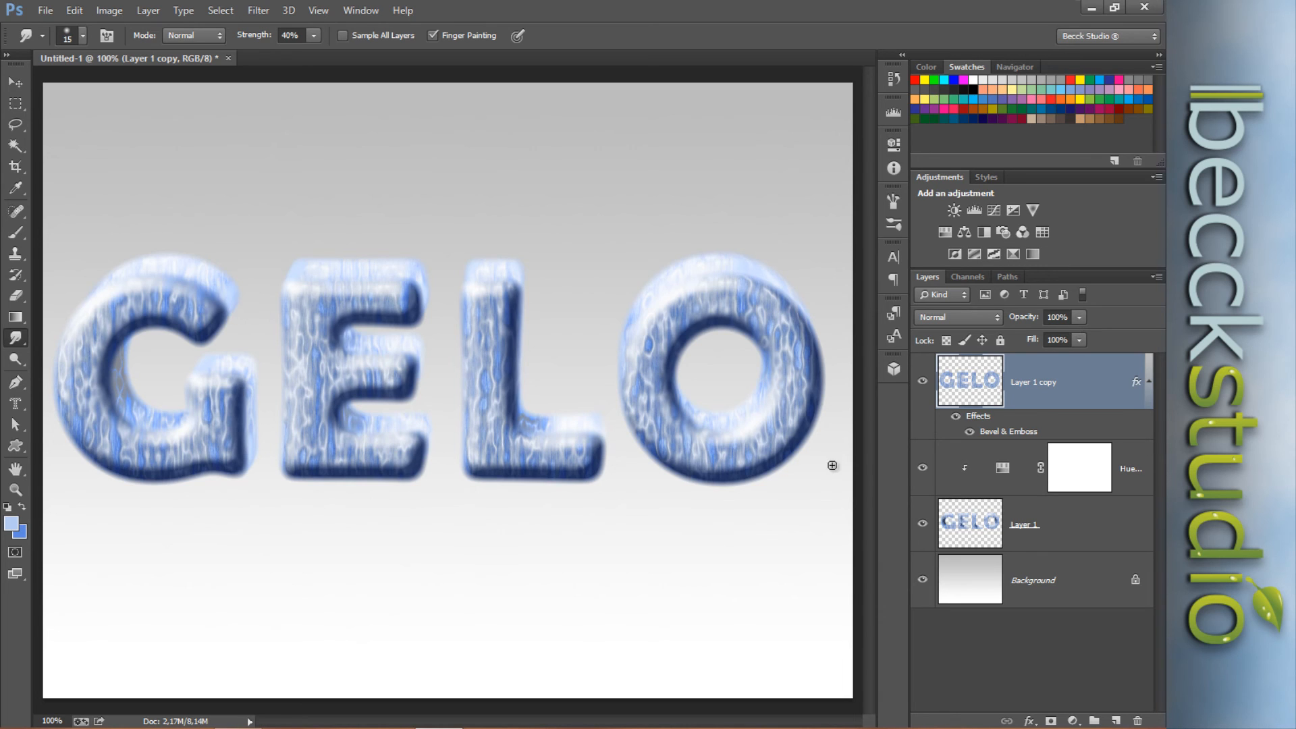
left_click(1156, 276)
left_click(1156, 277)
left_click(1156, 277)
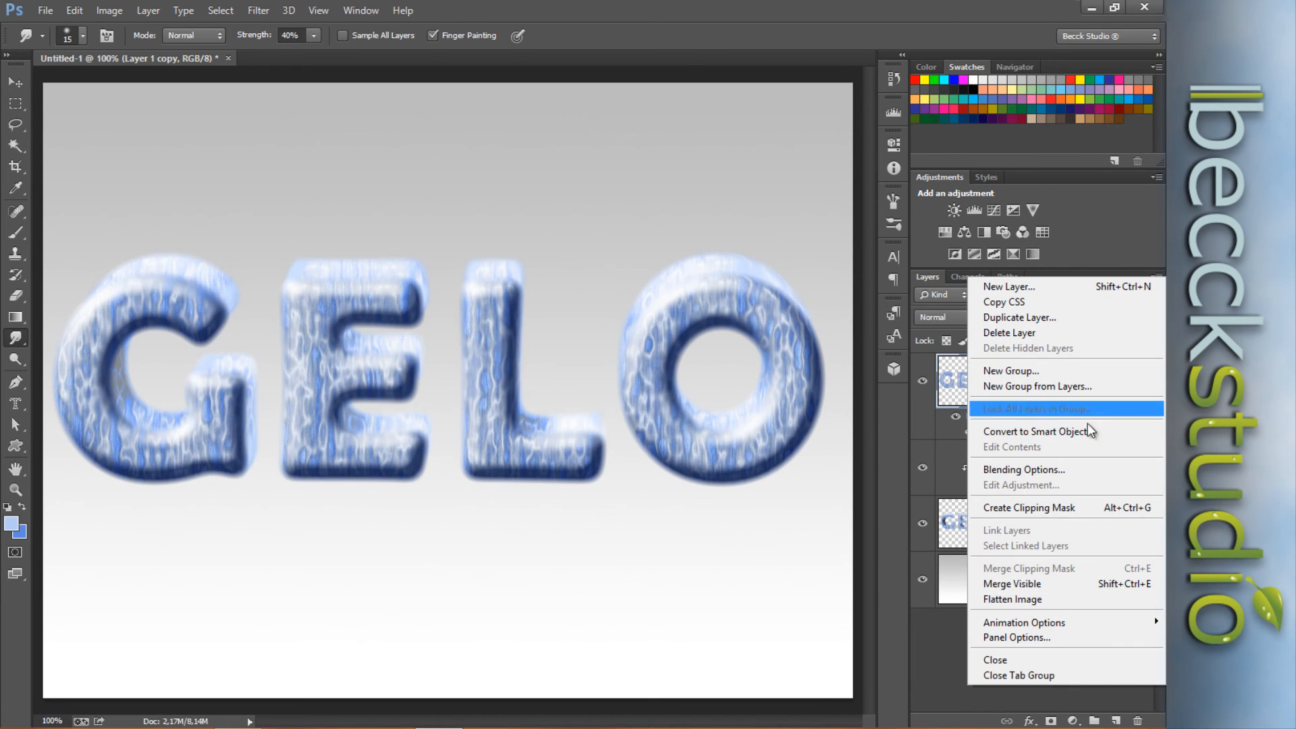
left_click(1098, 265)
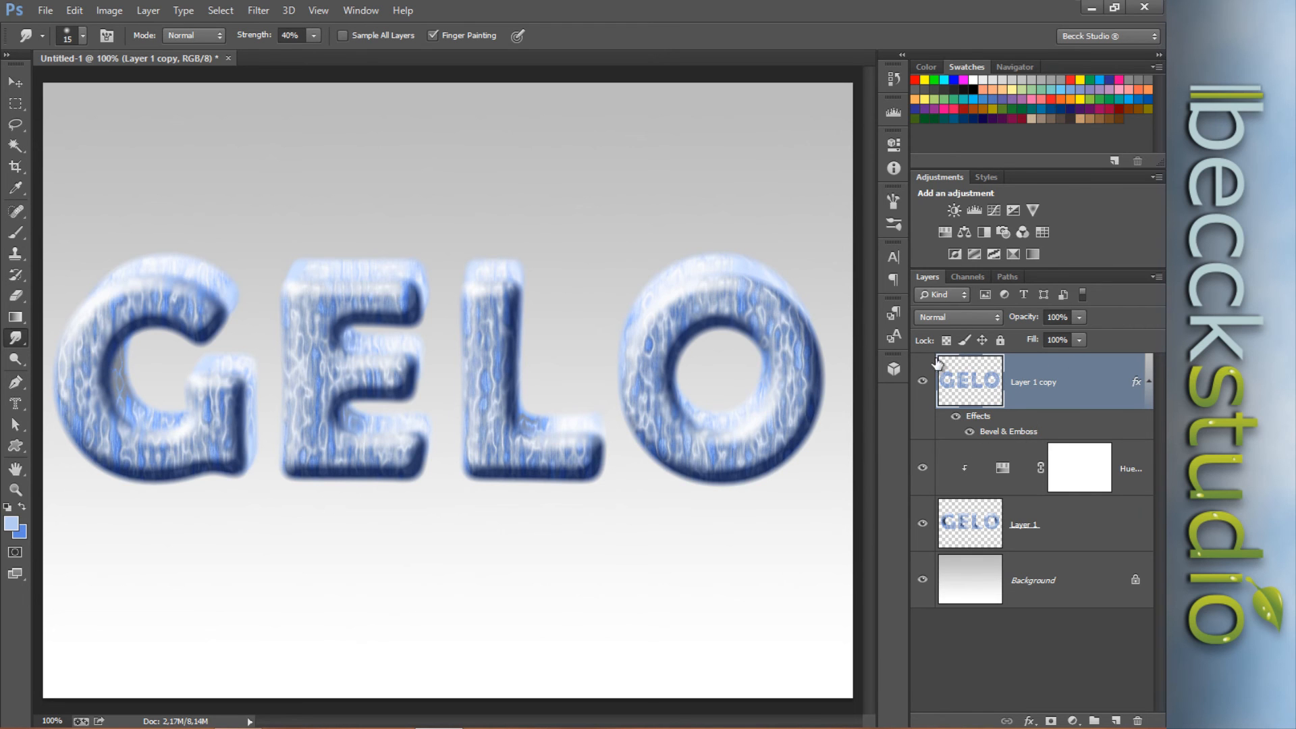
Merge a copy of the visible letter layers into a new layer with the Background hidden temporarily, and place it directly below Layer 1.
left_click(923, 581)
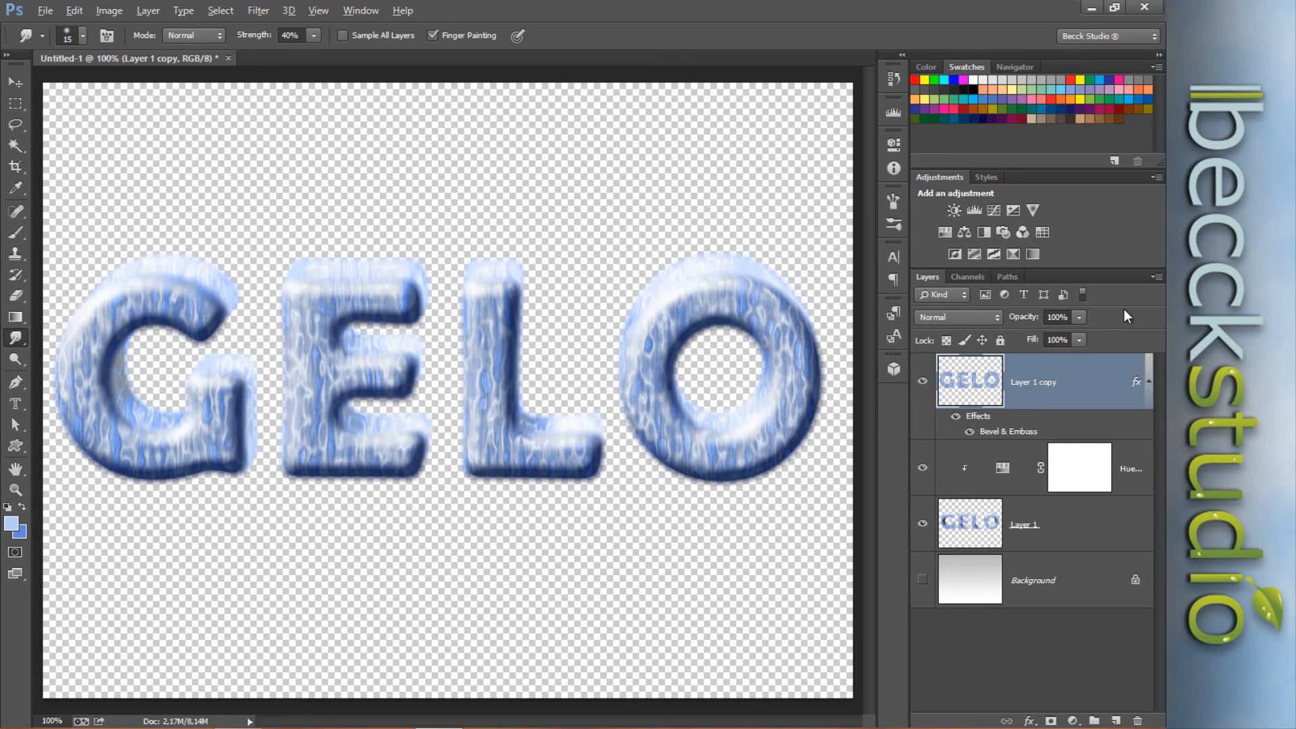
left_click(1155, 276)
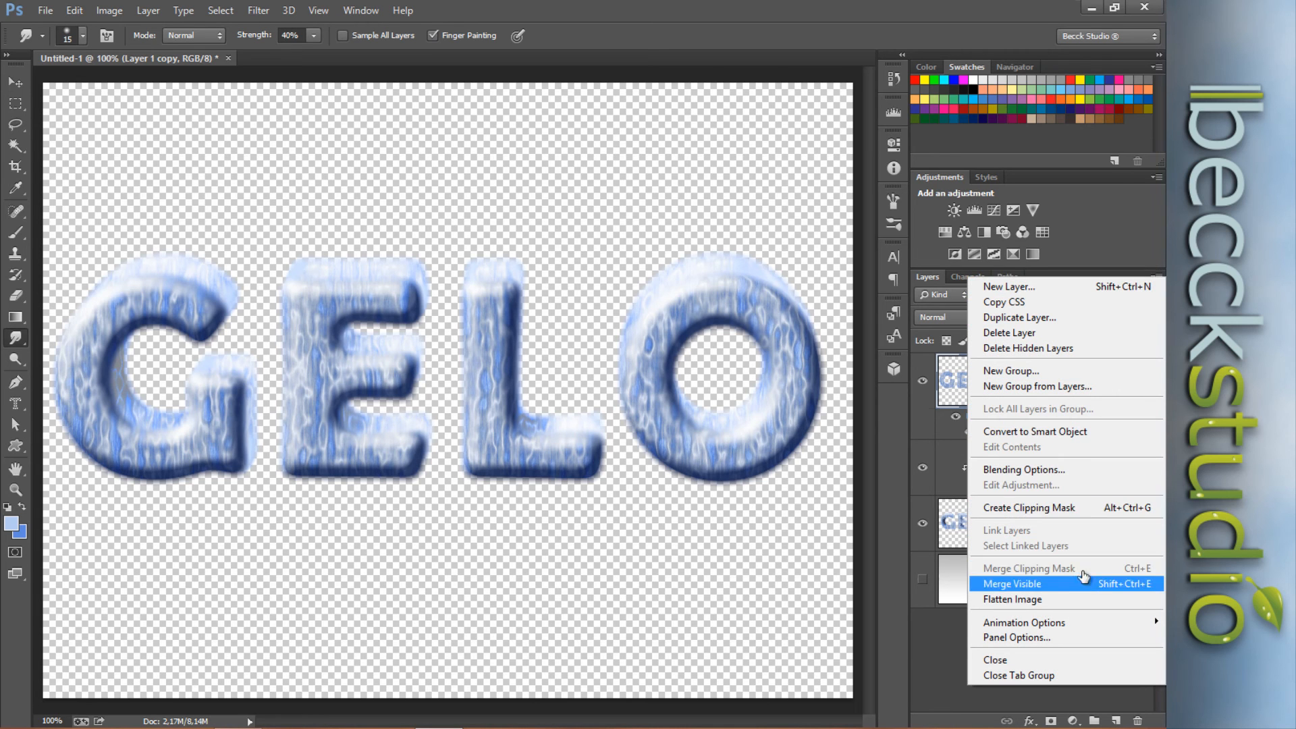
left_click(1027, 584, "alt")
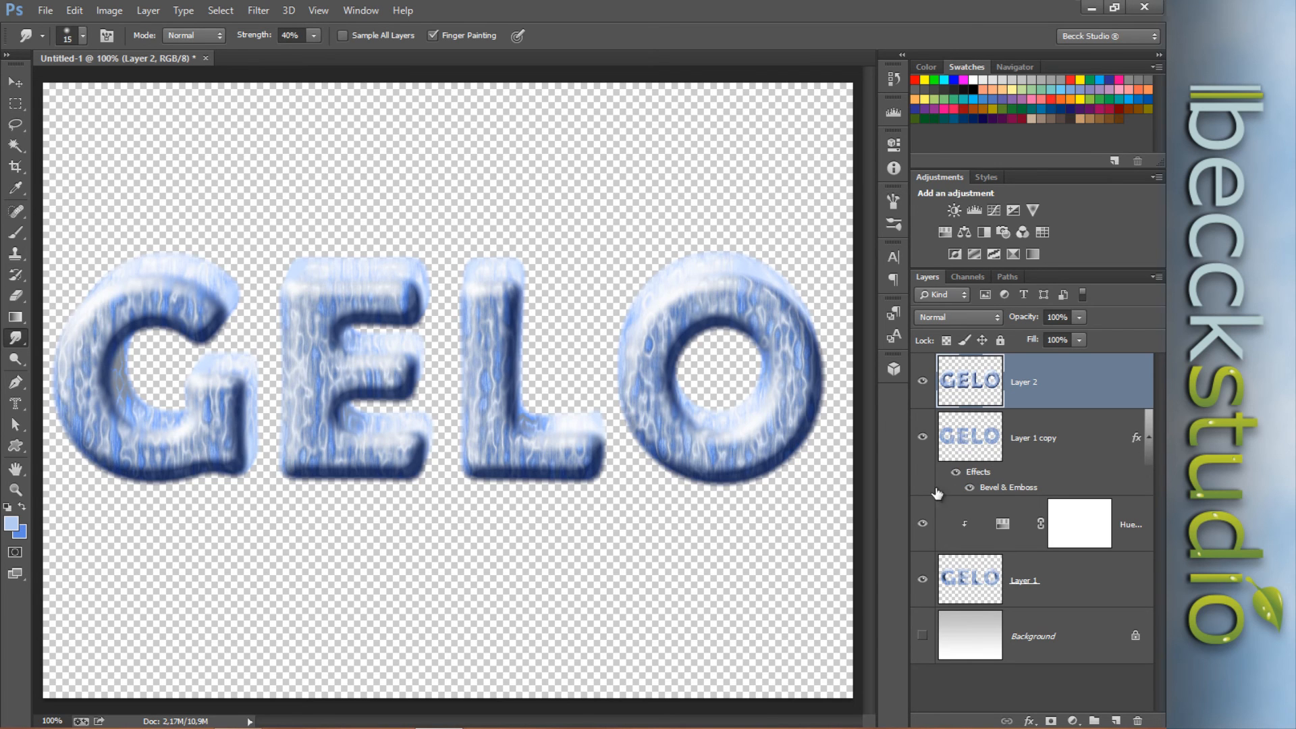
left_click(921, 634)
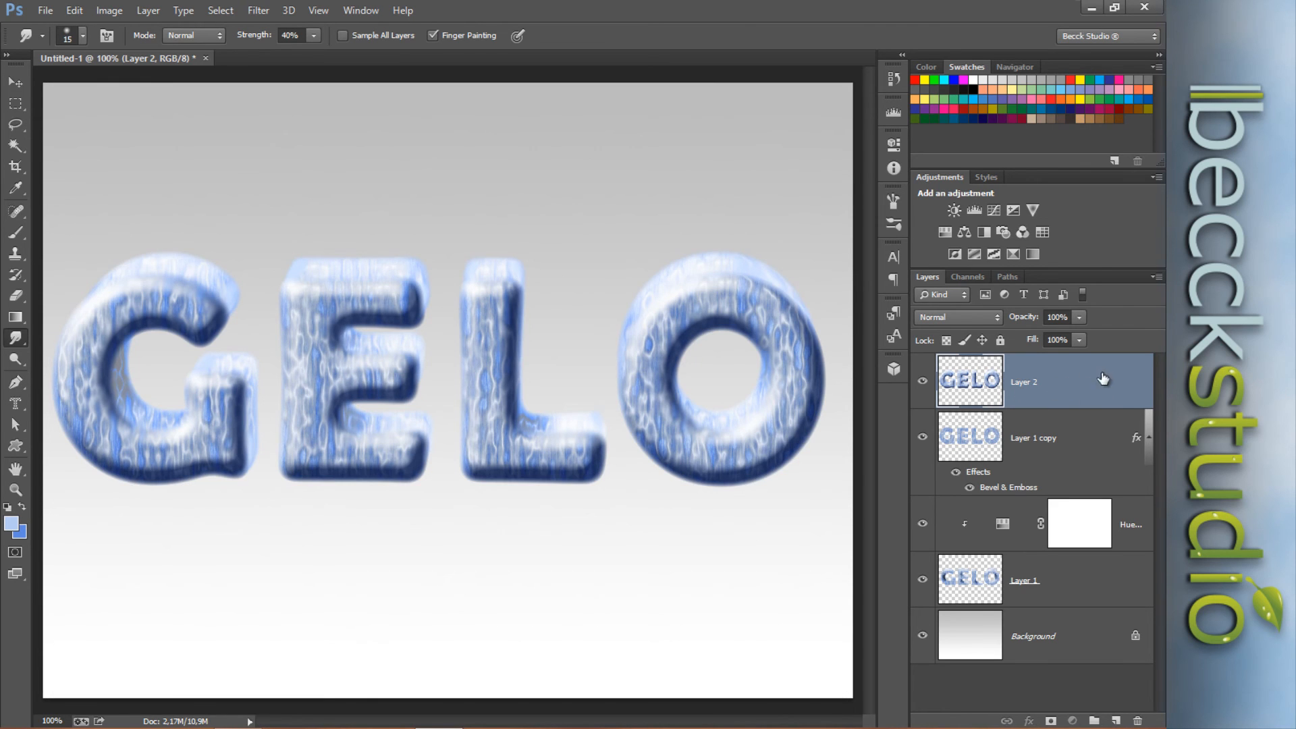
left_click_drag(1101, 378, 1087, 581)
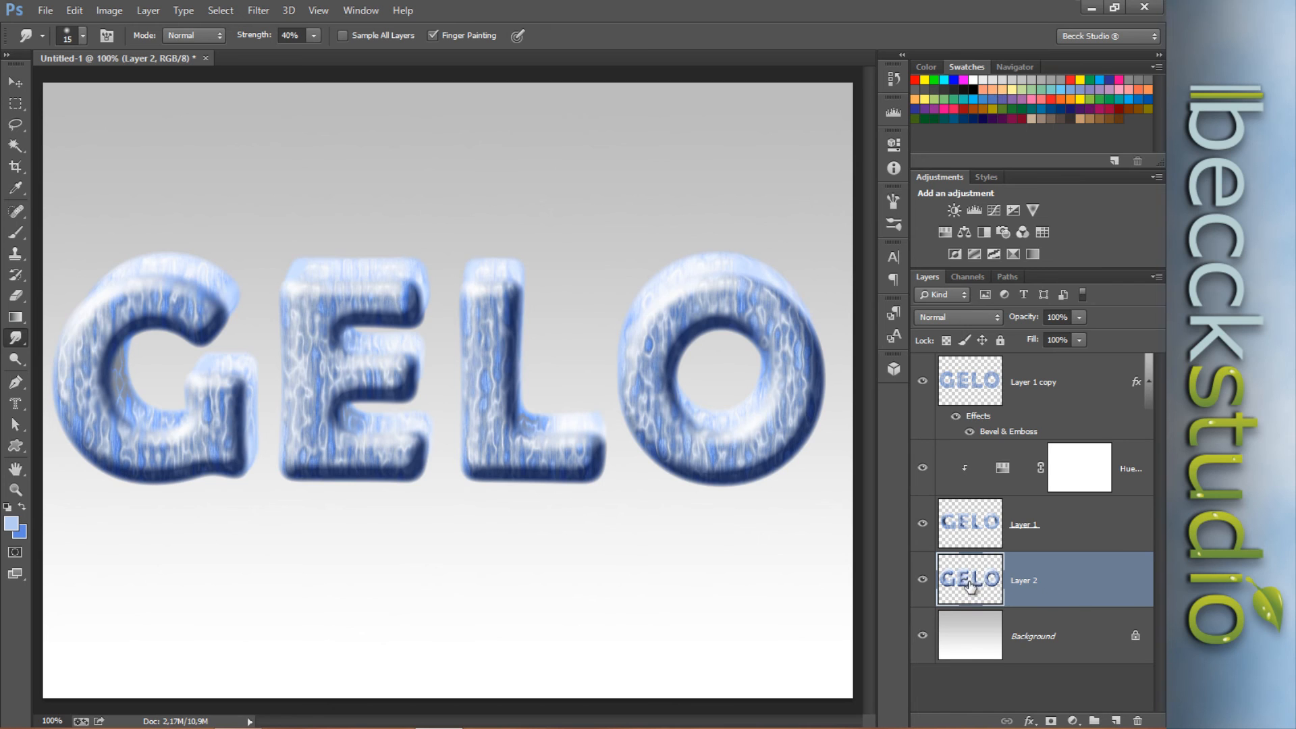
Add a new layer directly above the Background and paint a solid blue puddle beneath the GELO letters with a 59 px hard brush.
left_click(1070, 640)
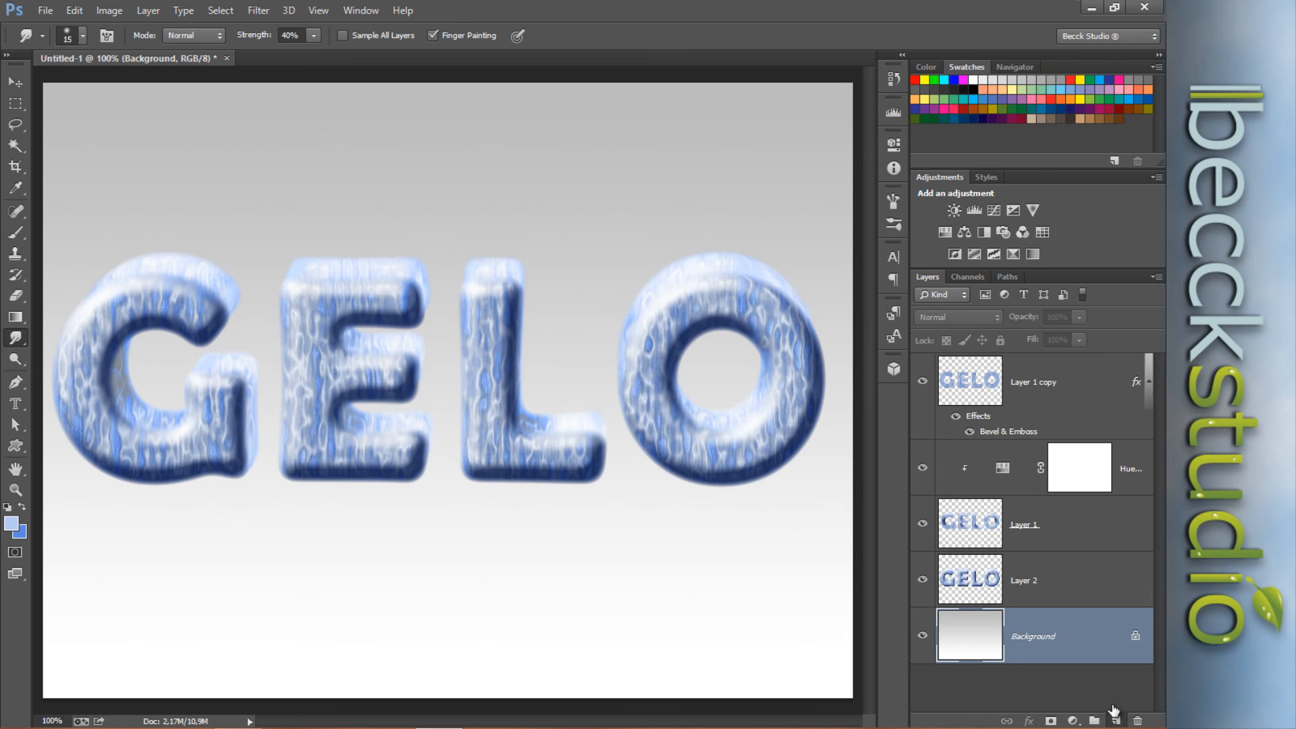
left_click(1116, 719)
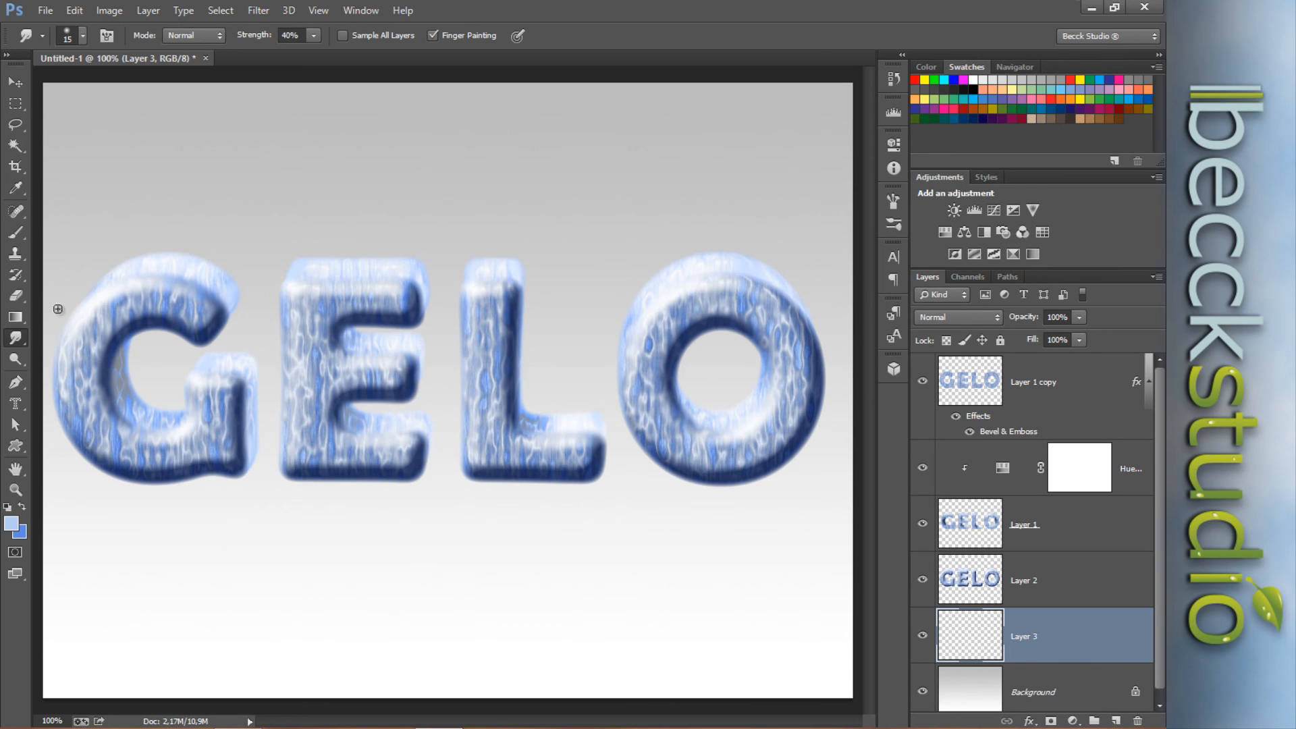
key("b")
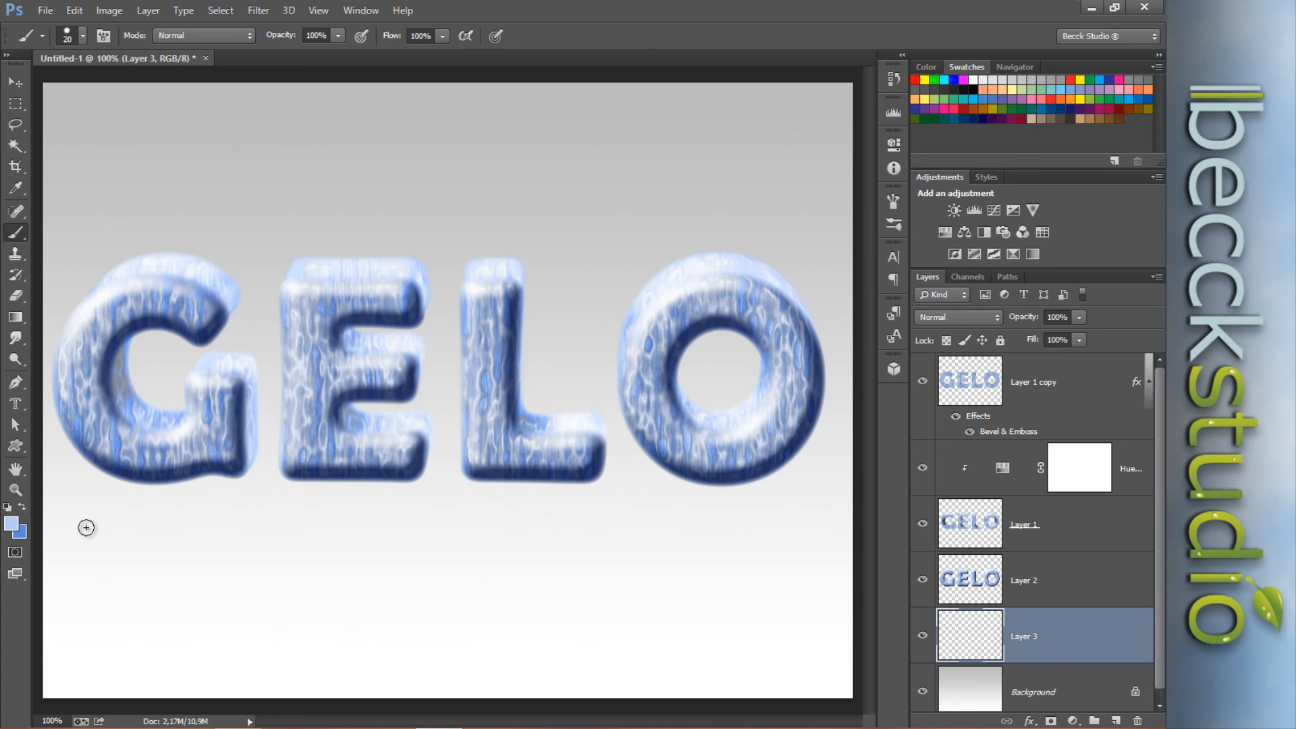
left_click(23, 509)
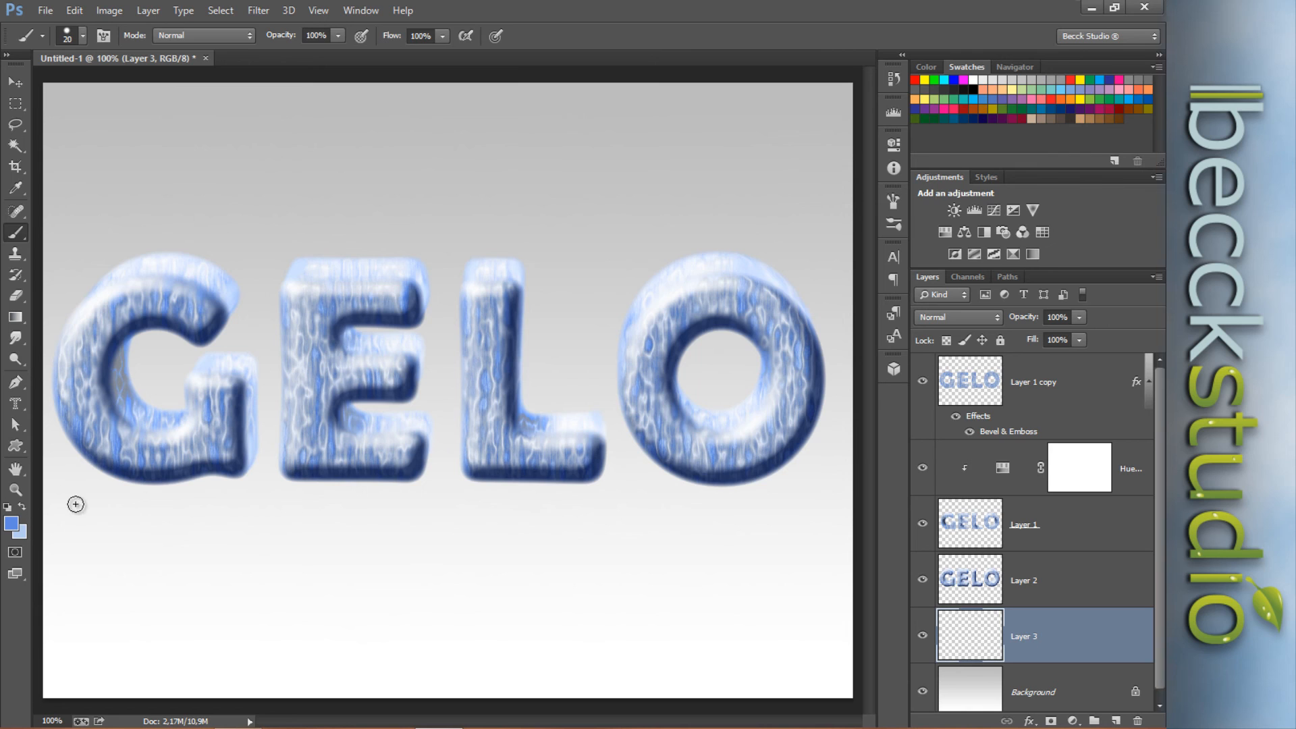
right_click(470, 187)
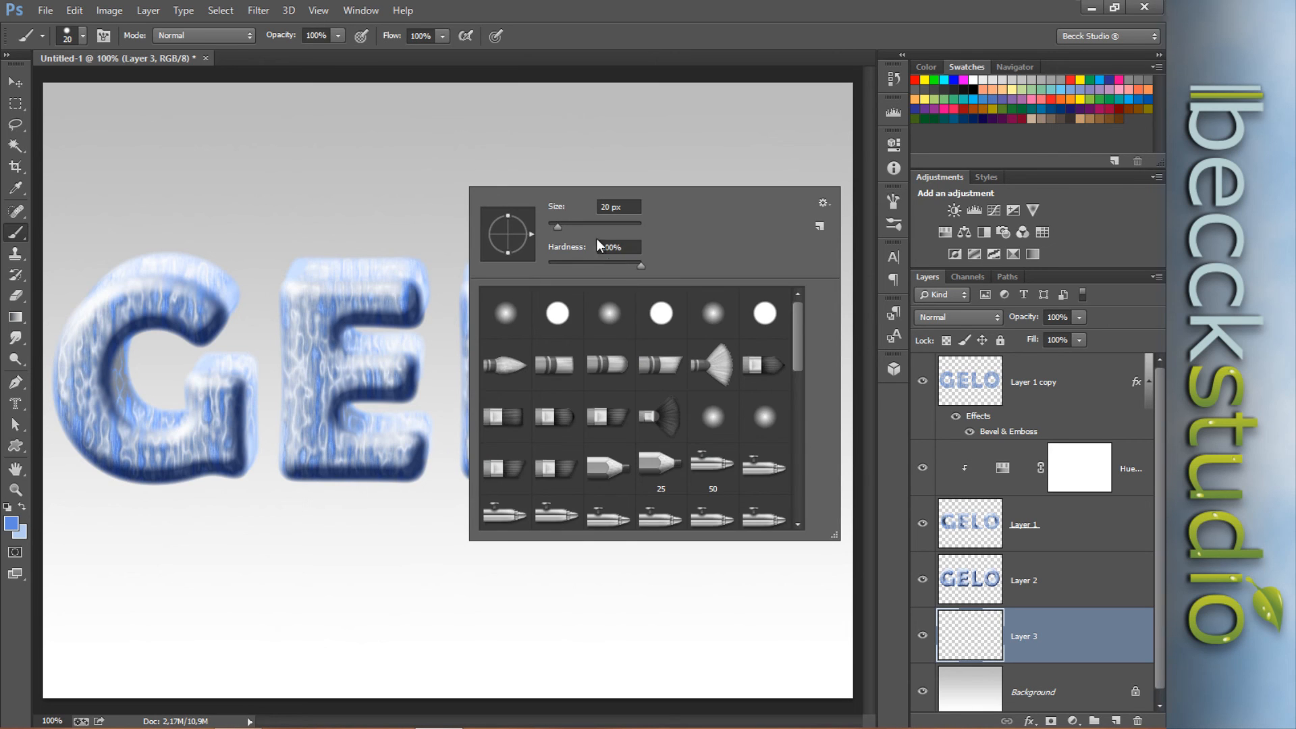
left_click(618, 248)
left_click_drag(552, 225, 575, 226)
key("Return")
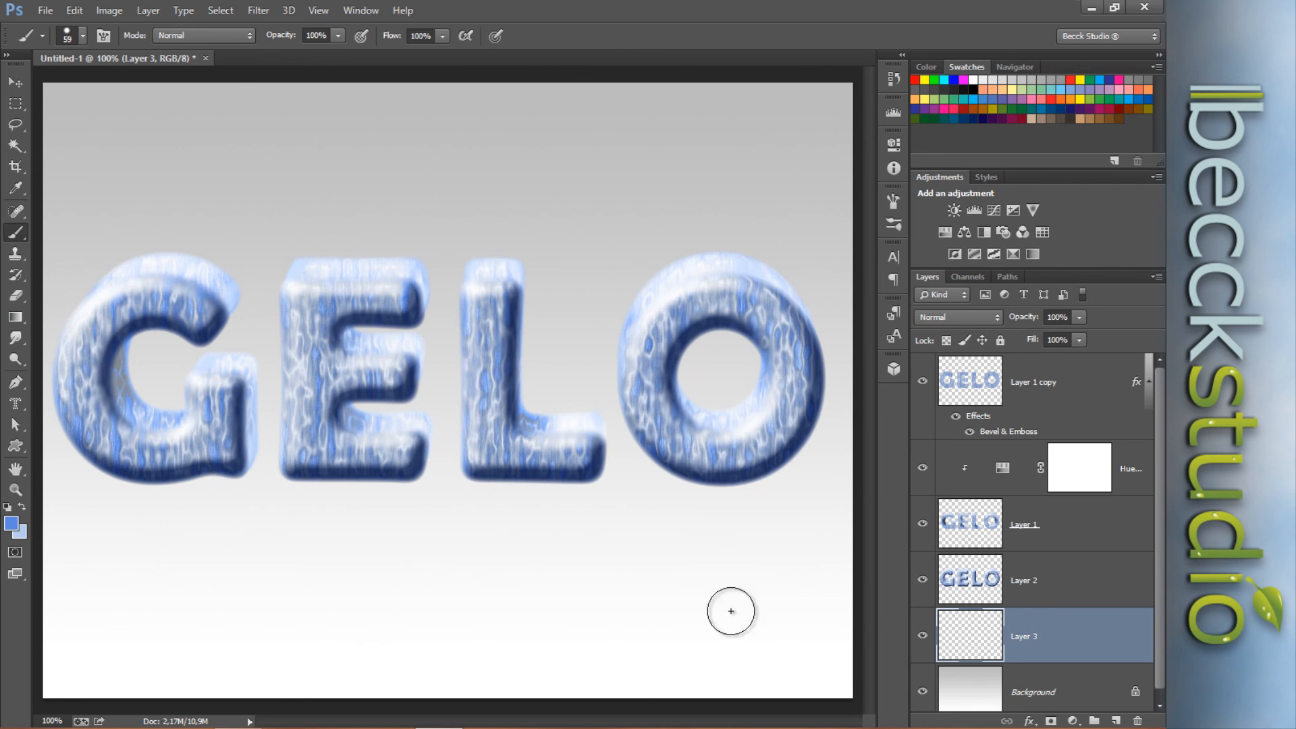
mouse_move(81, 492)
left_mouse_down()
mouse_move(189, 452)
mouse_move(416, 433)
mouse_move(472, 453)
mouse_move(521, 435)
mouse_move(678, 430)
mouse_move(752, 448)
mouse_move(760, 481)
mouse_move(636, 454)
mouse_move(640, 484)
mouse_move(437, 479)
mouse_move(447, 485)
mouse_move(433, 503)
mouse_move(329, 486)
mouse_move(343, 492)
mouse_move(97, 526)
mouse_move(225, 482)
mouse_move(270, 495)
mouse_move(498, 454)
mouse_move(625, 474)
mouse_move(719, 444)
mouse_move(787, 465)
mouse_move(639, 516)
mouse_move(524, 503)
mouse_move(377, 532)
mouse_move(286, 557)
mouse_move(299, 575)
mouse_move(222, 548)
mouse_move(120, 538)
mouse_move(280, 530)
mouse_move(97, 525)
mouse_move(291, 519)
mouse_move(257, 542)
mouse_move(162, 535)
mouse_move(83, 504)
mouse_move(90, 452)
mouse_move(131, 517)
mouse_move(223, 399)
left_mouse_up()
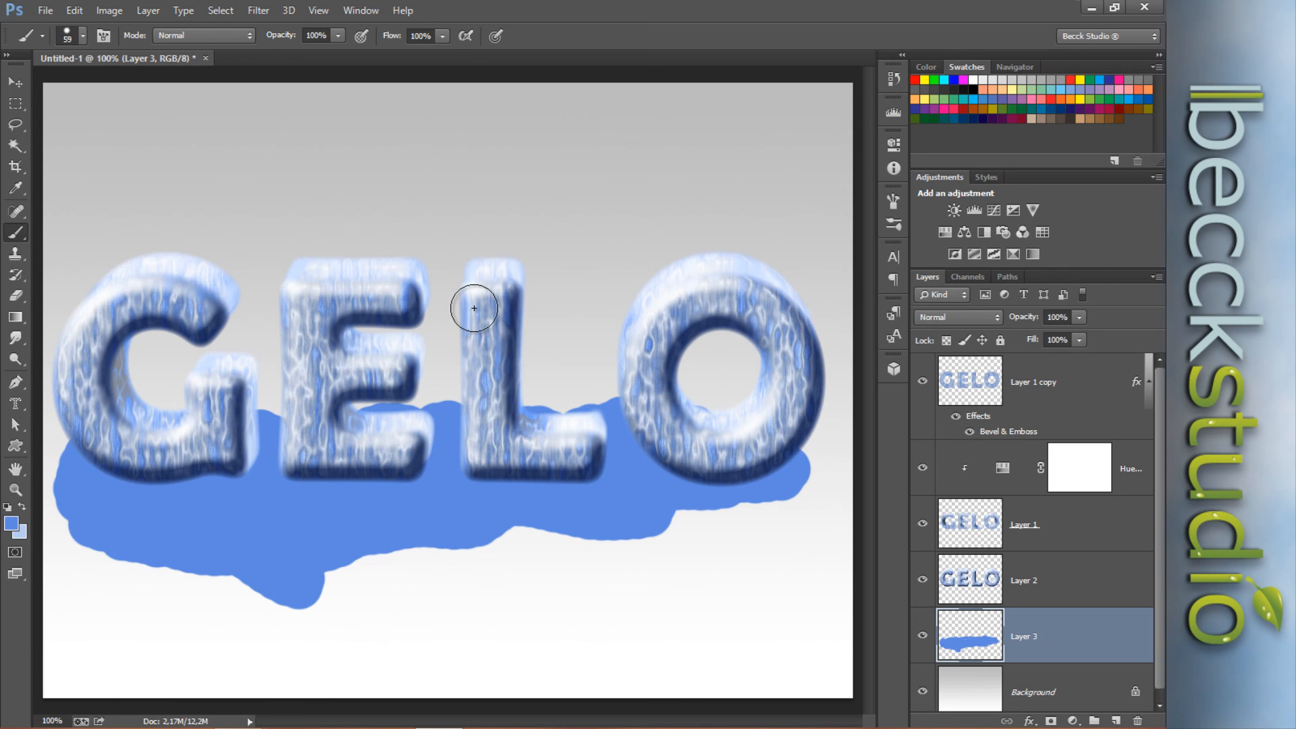
Paint small blue droplets around the puddle on Layer 3, reducing the brush size from 30 px down to 15 px.
right_click(307, 391)
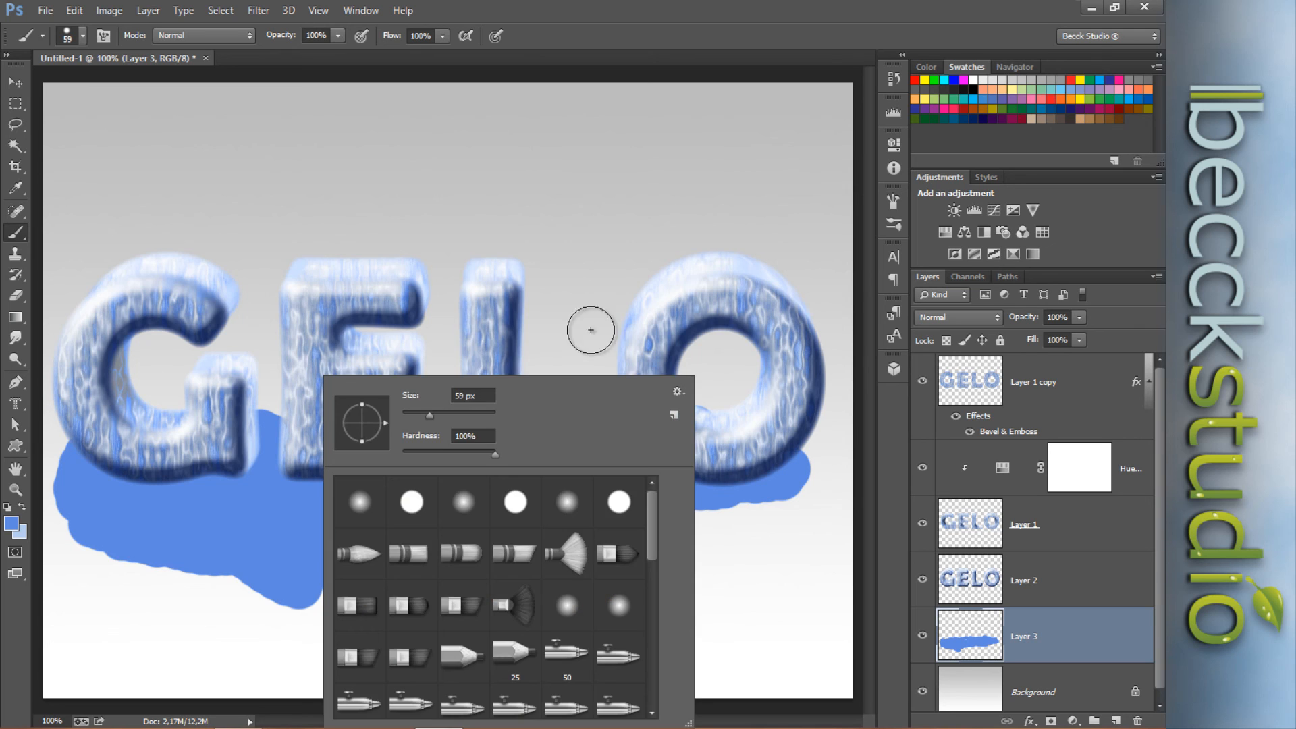
left_click(587, 37)
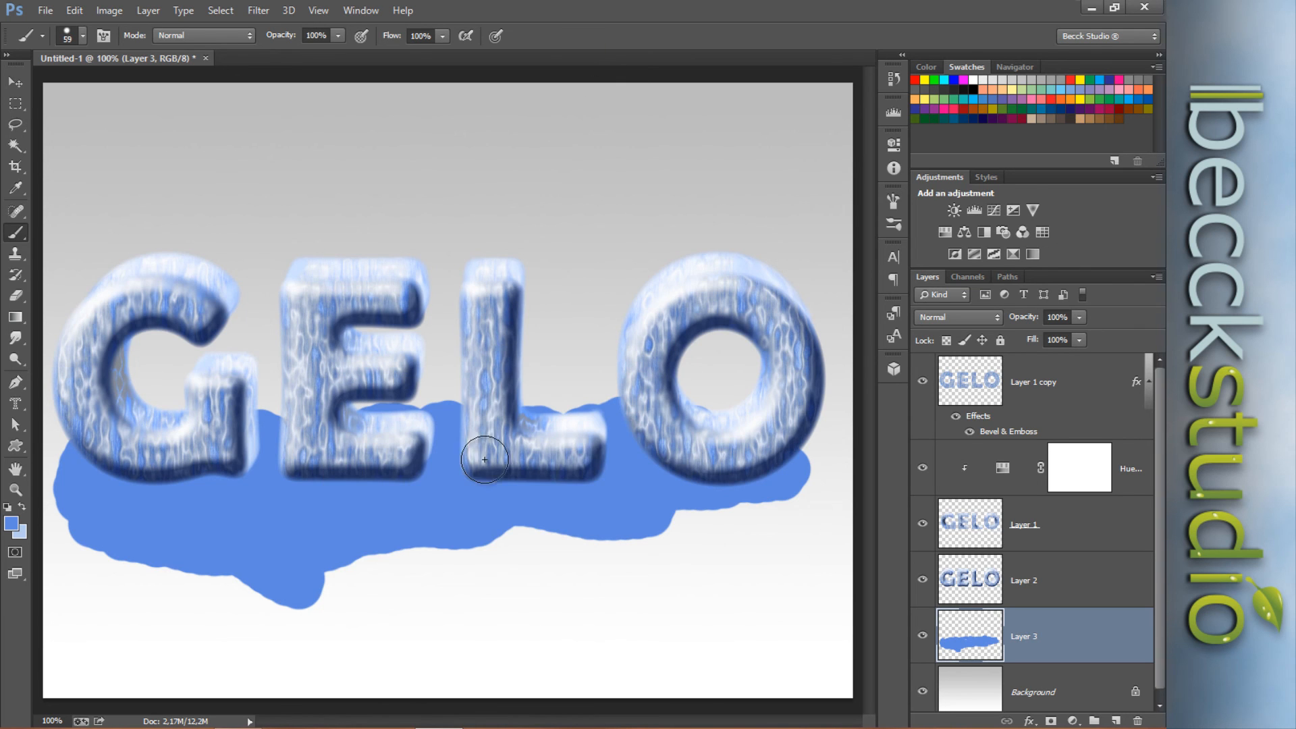
key("bracketleft")
key("bracketleft")
key("bracketleft")
key("bracketleft")
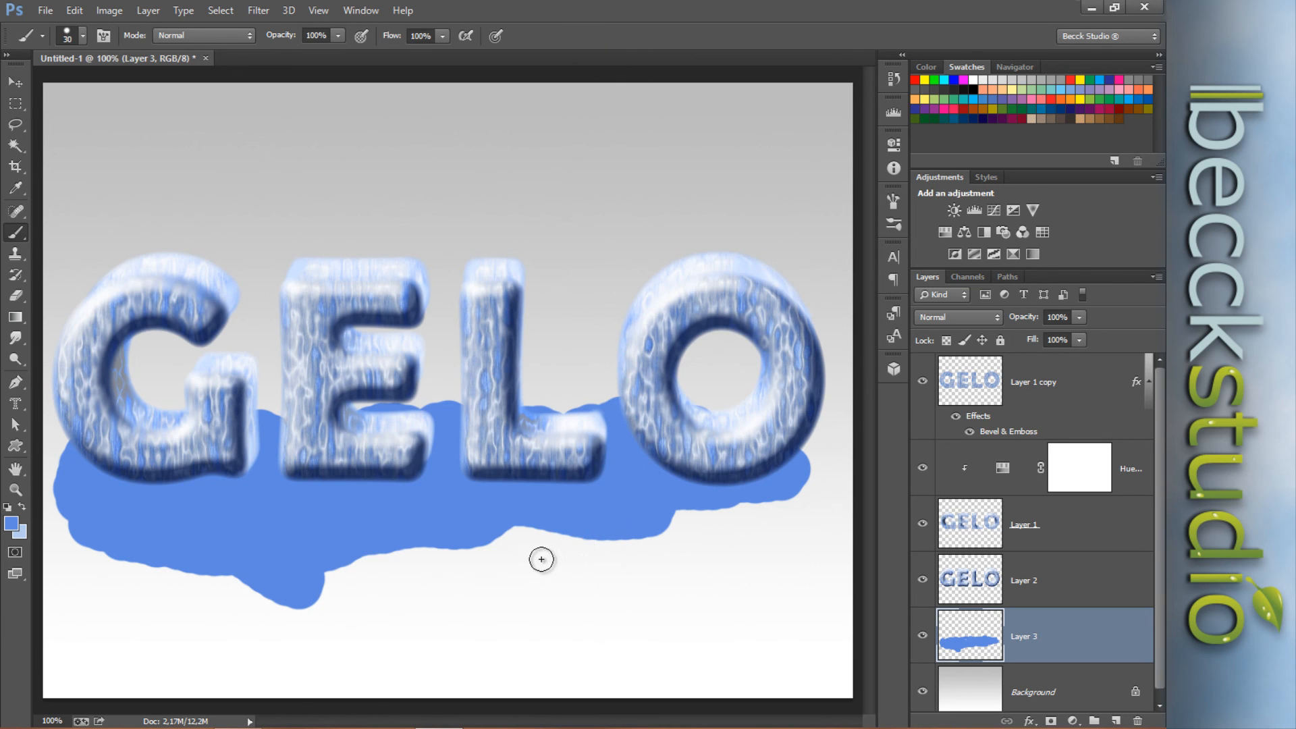
left_click(540, 557)
key("bracketleft")
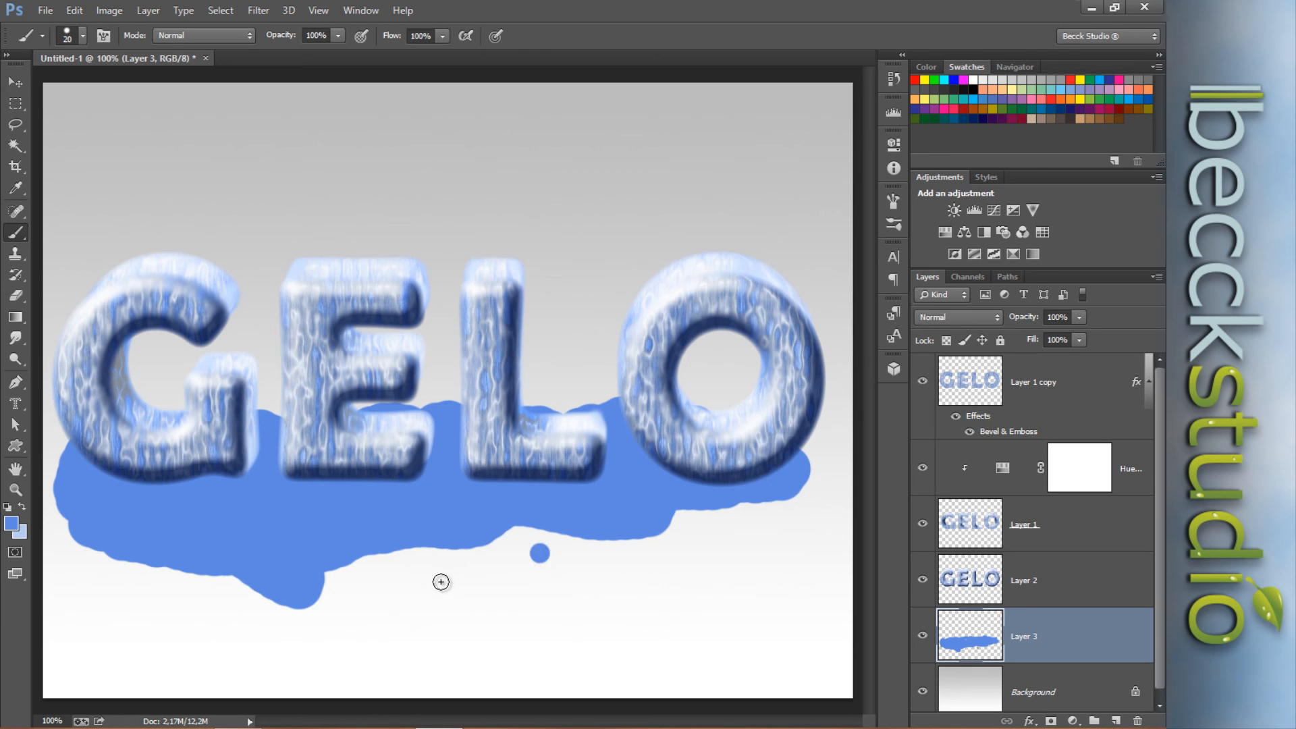
left_click(412, 574)
left_click_drag(79, 575, 86, 584)
left_click(831, 444)
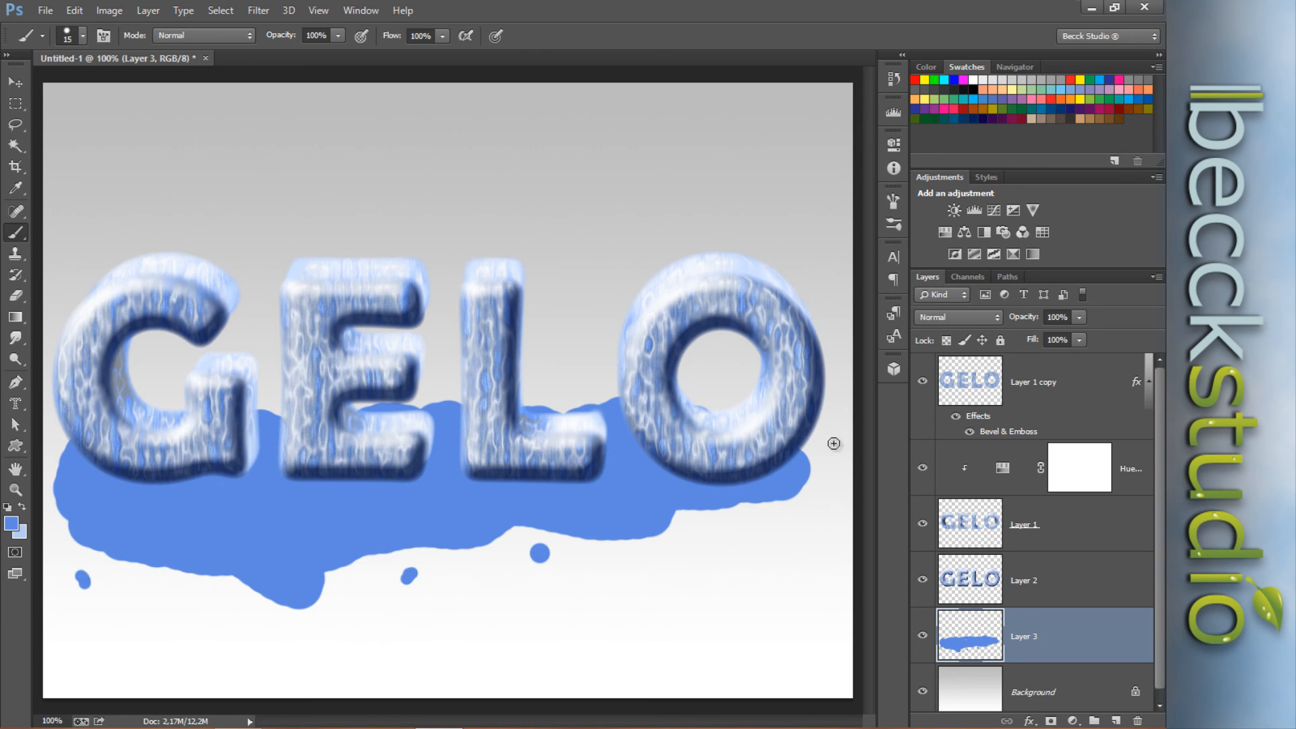
left_click_drag(738, 536, 734, 549)
left_click(721, 549)
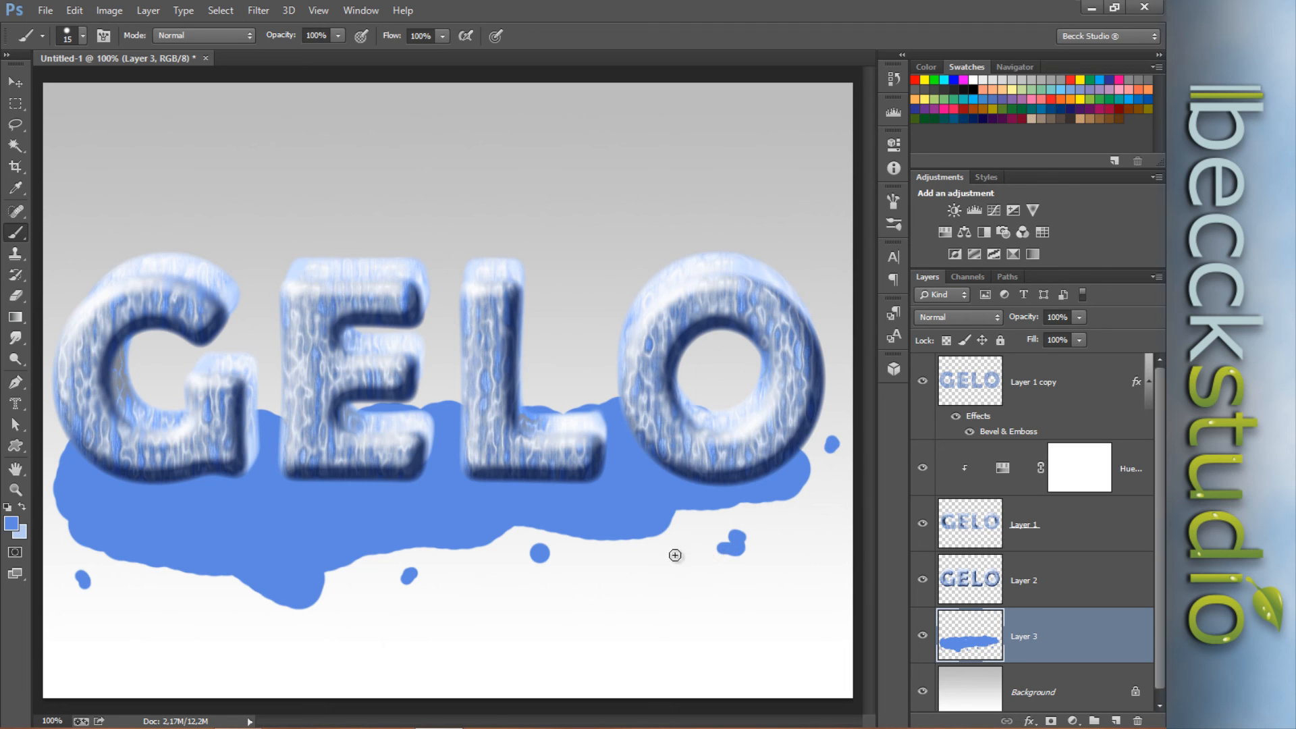
left_click(669, 572)
Lower Layer 3's fill opacity to 47% in its layer style blending options.
double_click(1091, 640)
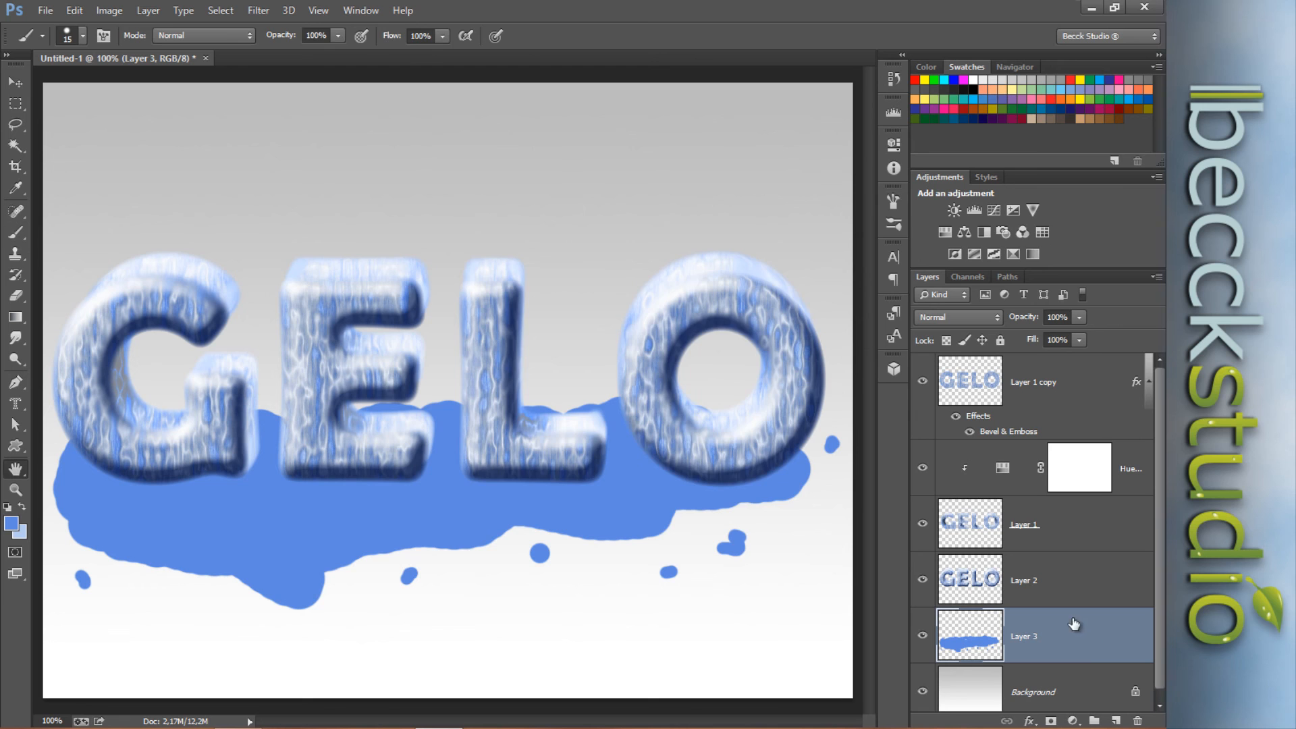
left_click_drag(679, 140, 915, 152)
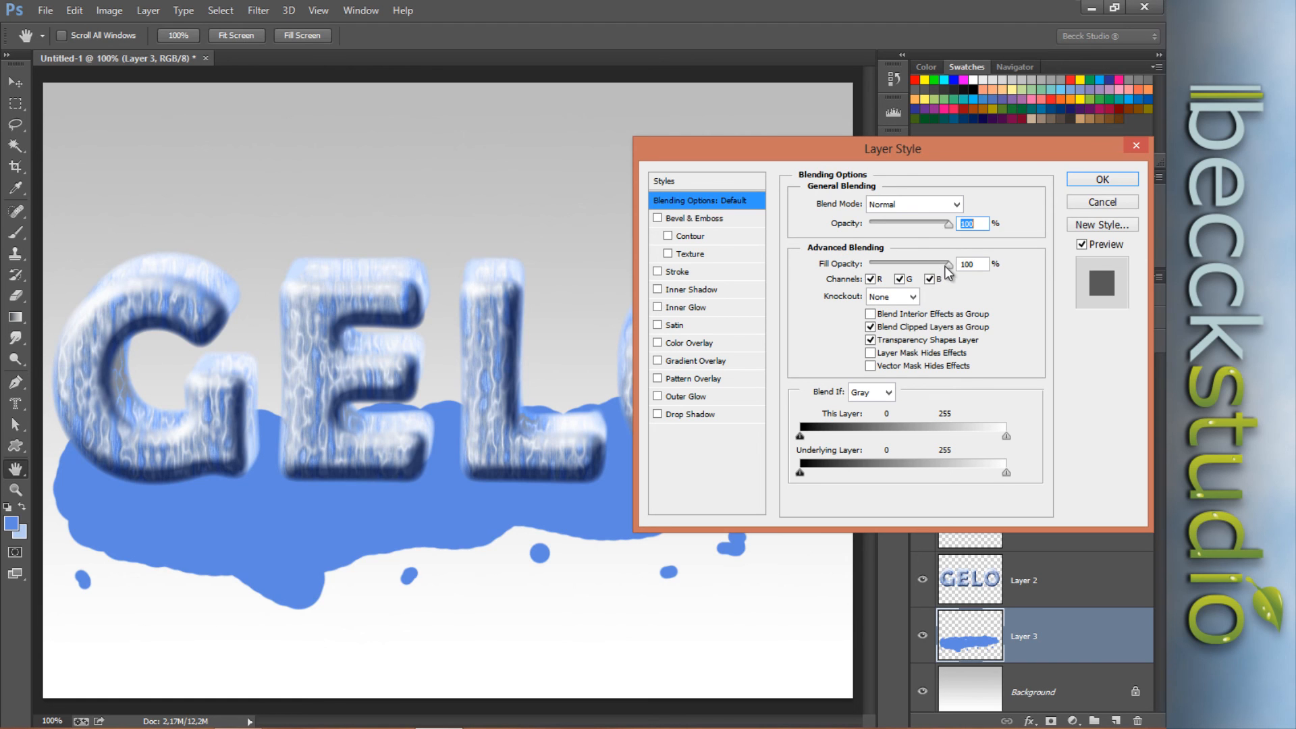
left_click_drag(947, 267, 908, 274)
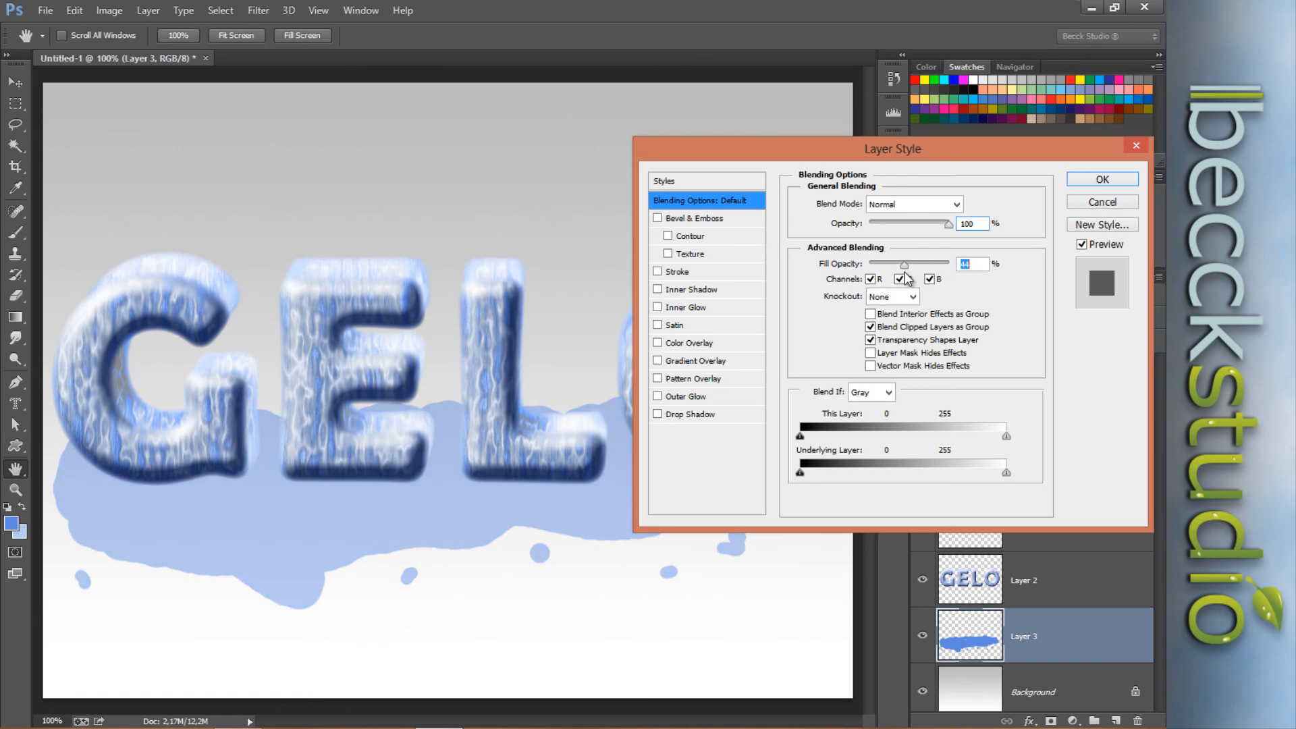
left_click(900, 279)
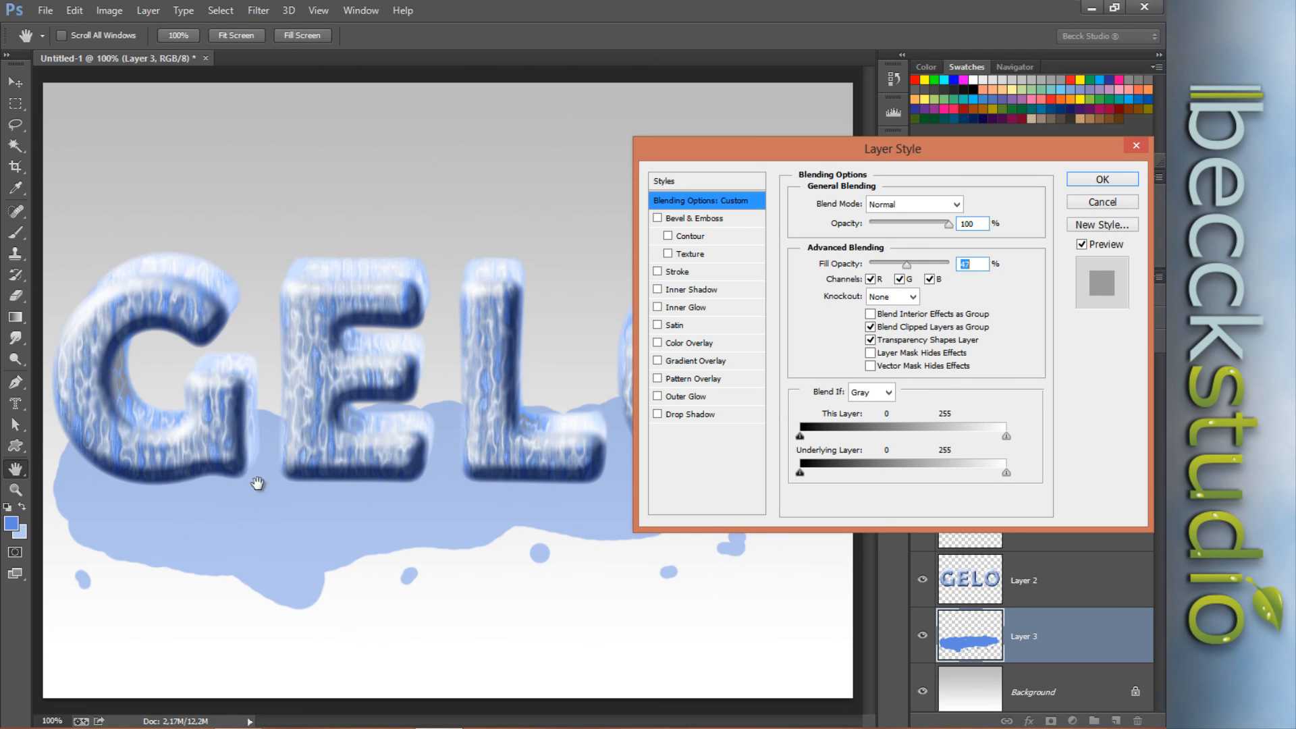
Add a Bevel & Emboss to the puddle with a dark blue shadow colour, 86% highlight opacity and 51% shadow opacity.
left_click(692, 220)
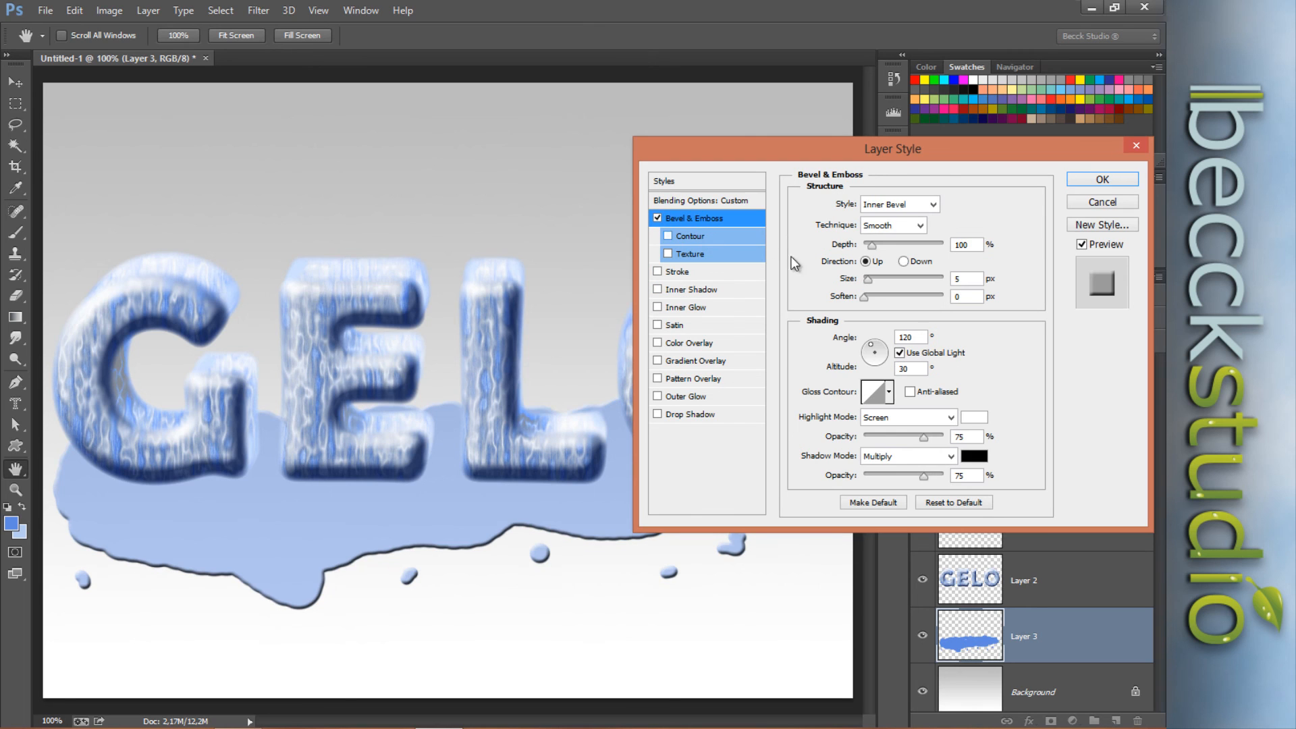
left_click(972, 456)
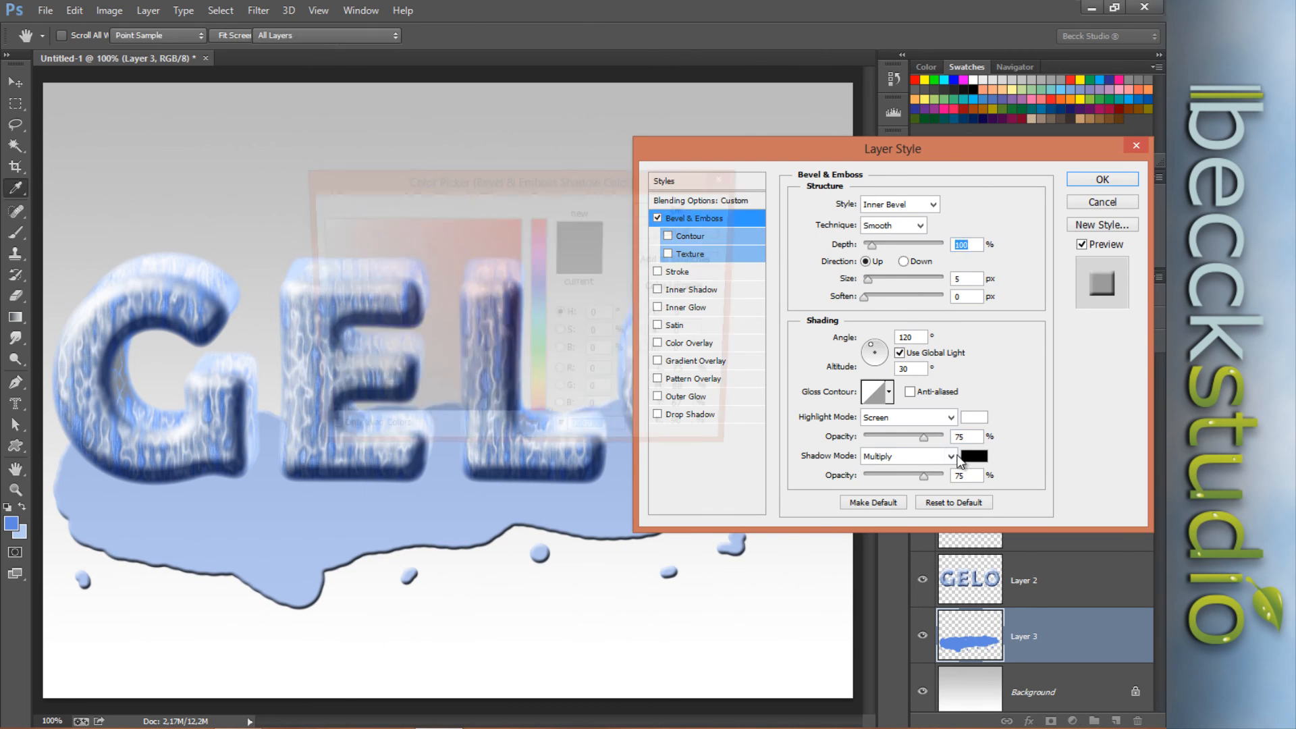
left_click(540, 302)
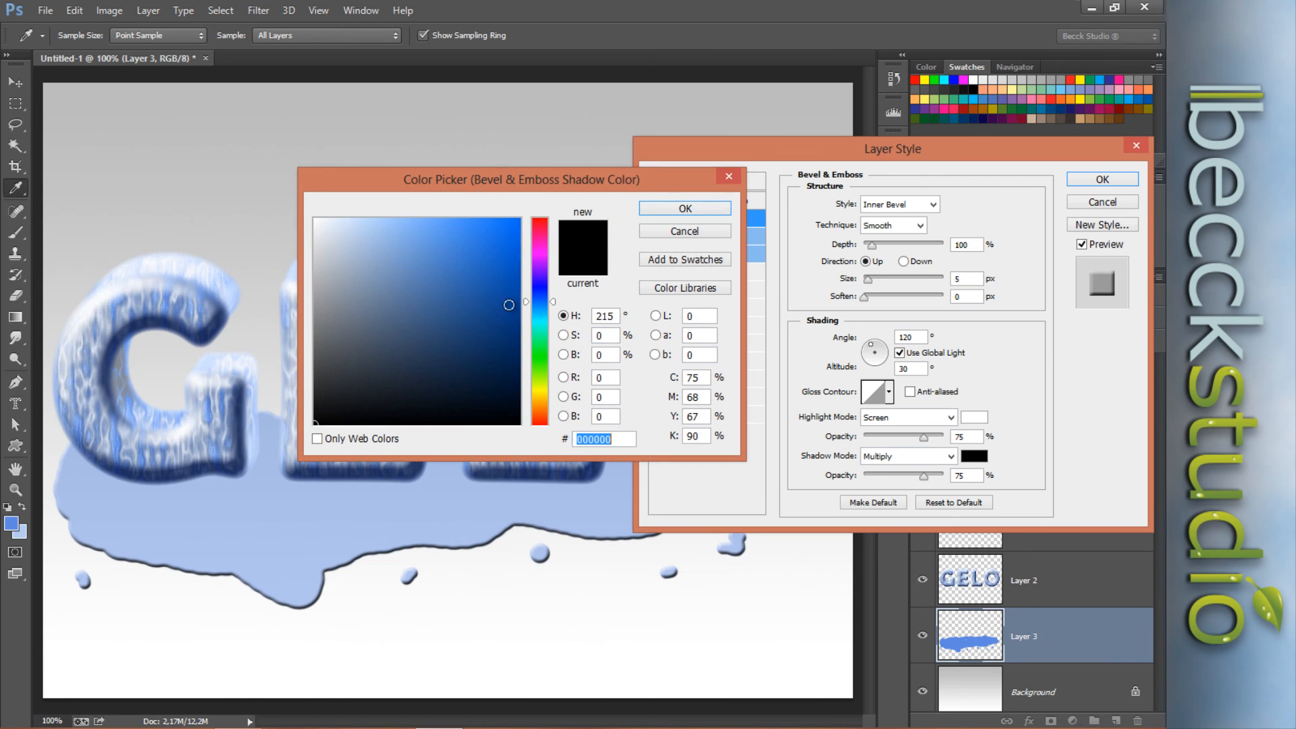
left_click(501, 313)
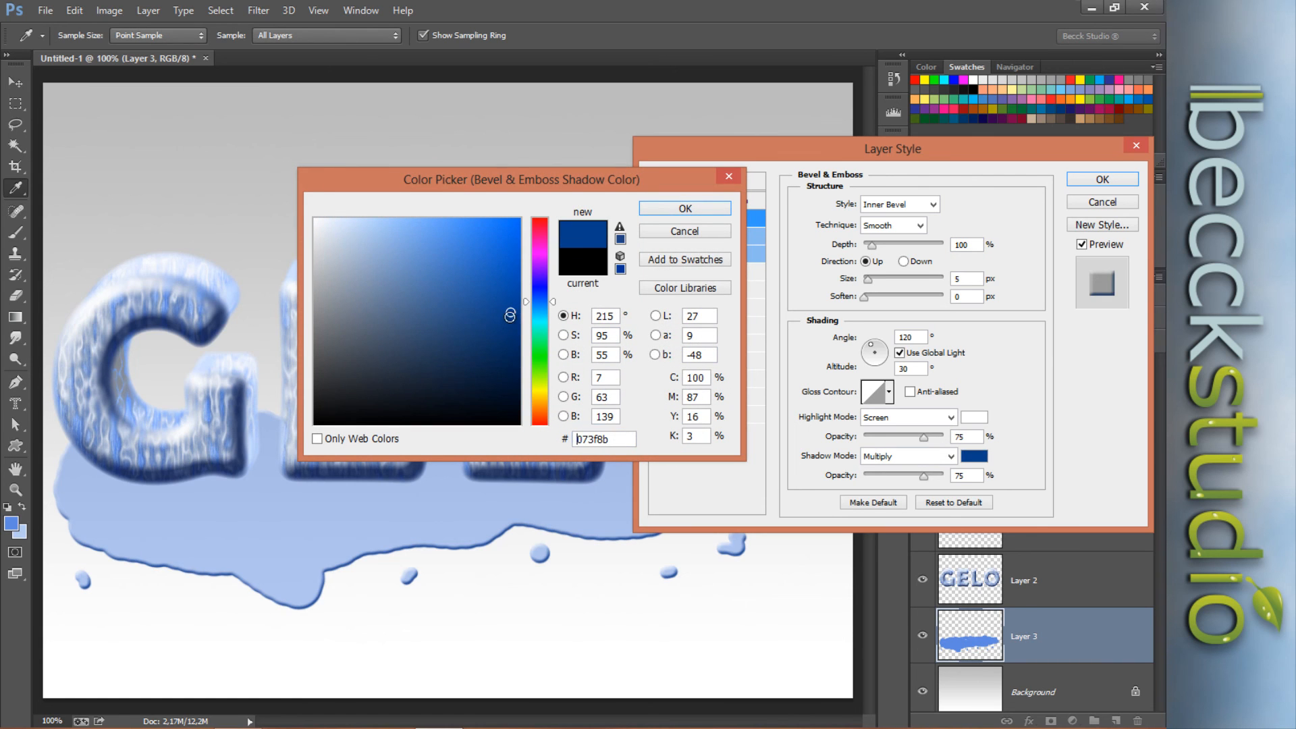
left_click_drag(510, 315, 511, 326)
left_click(684, 208)
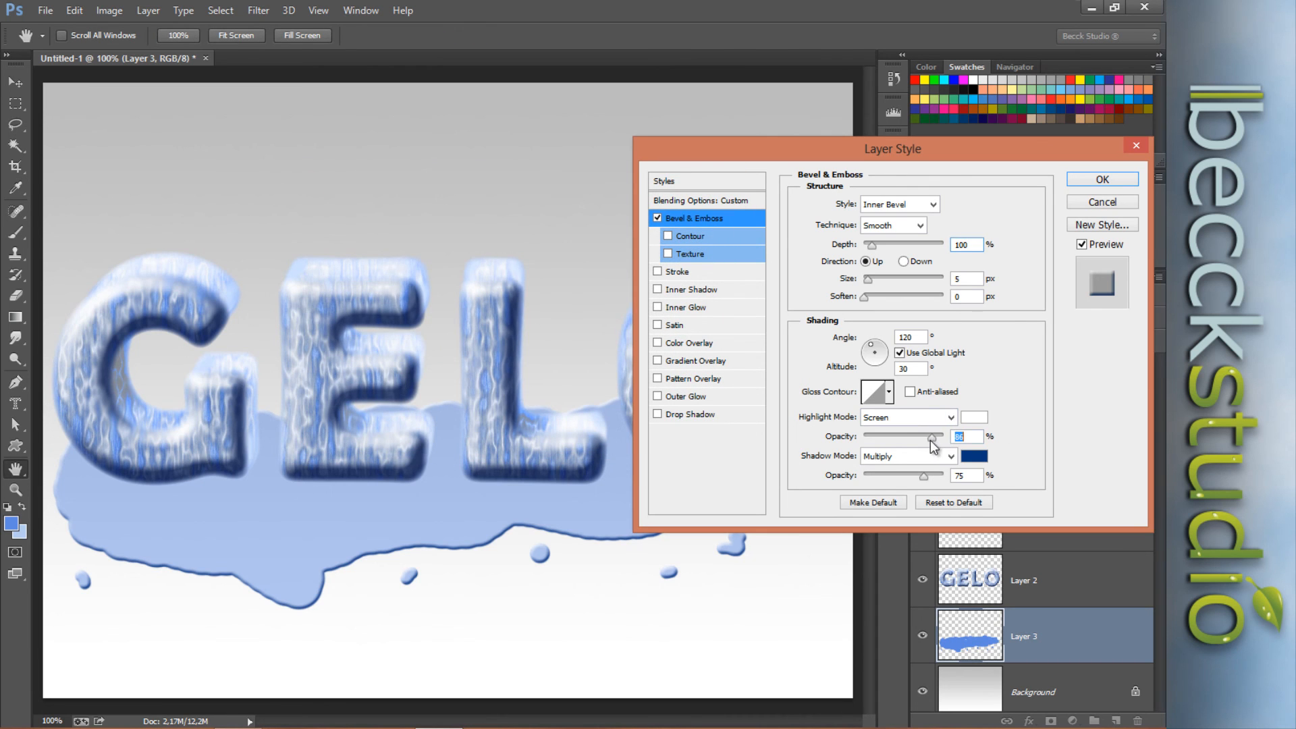
left_click_drag(923, 476, 914, 478)
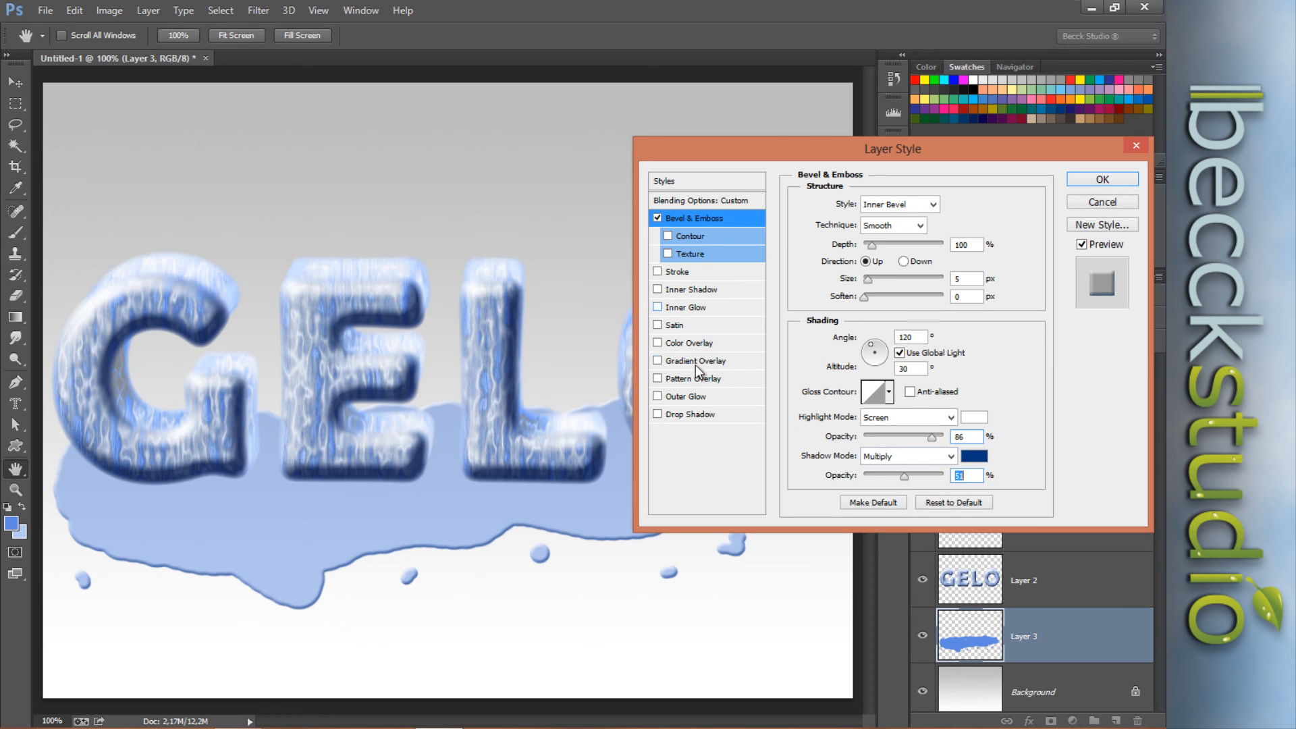
Add a Drop Shadow to the puddle with 37% opacity, 3 px distance and 3 px size.
left_click(691, 415)
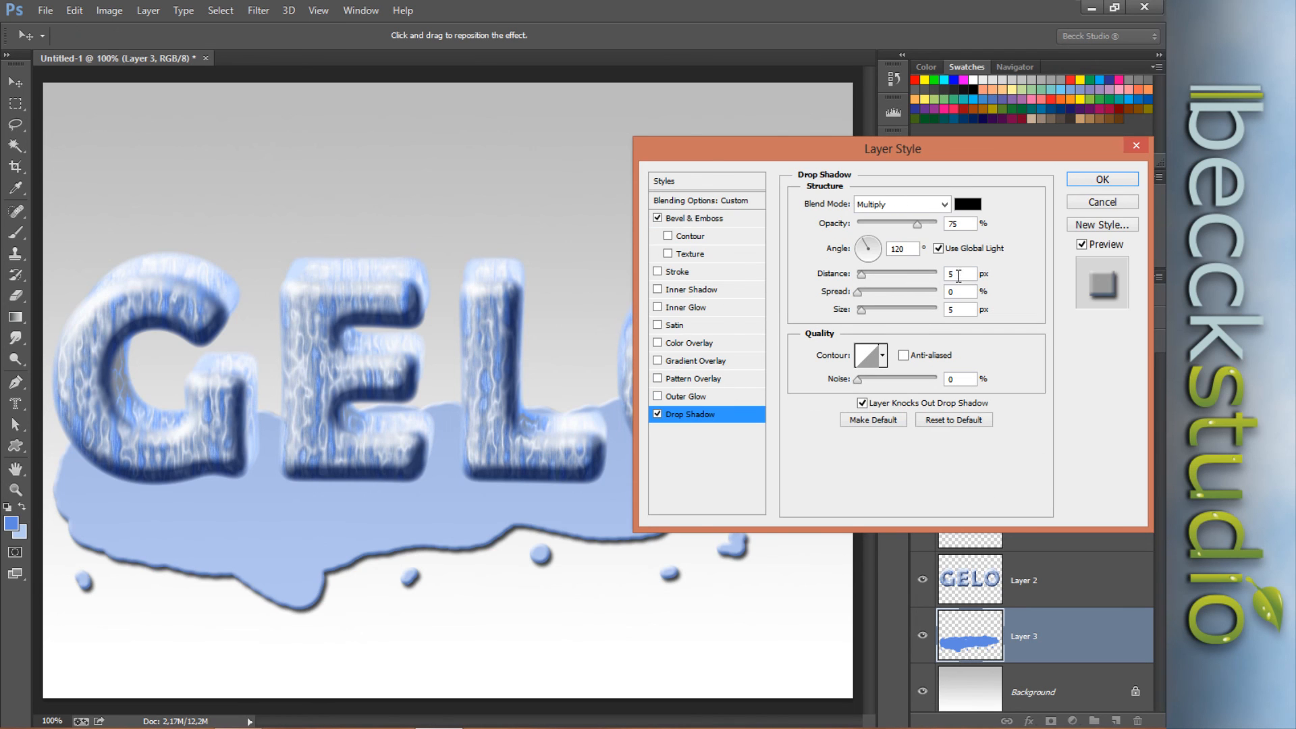
left_click_drag(912, 225, 887, 232)
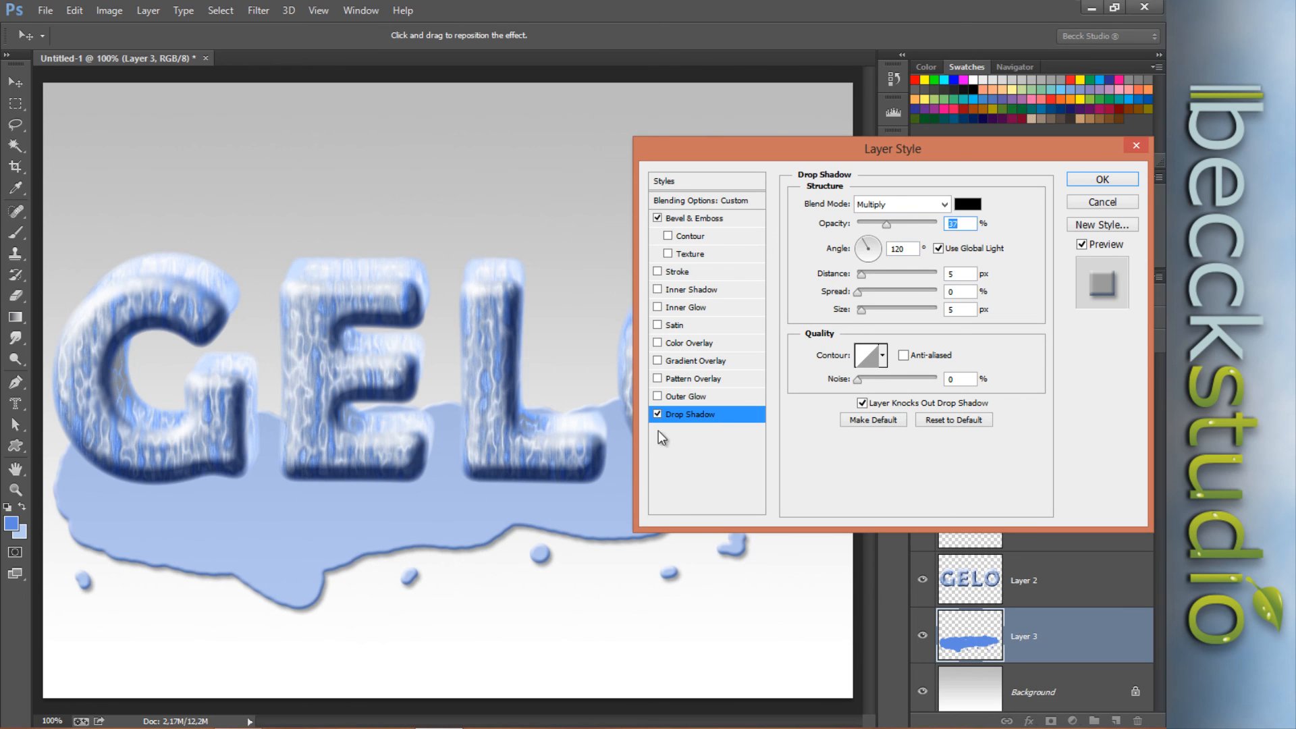
left_click(959, 274)
type("3")
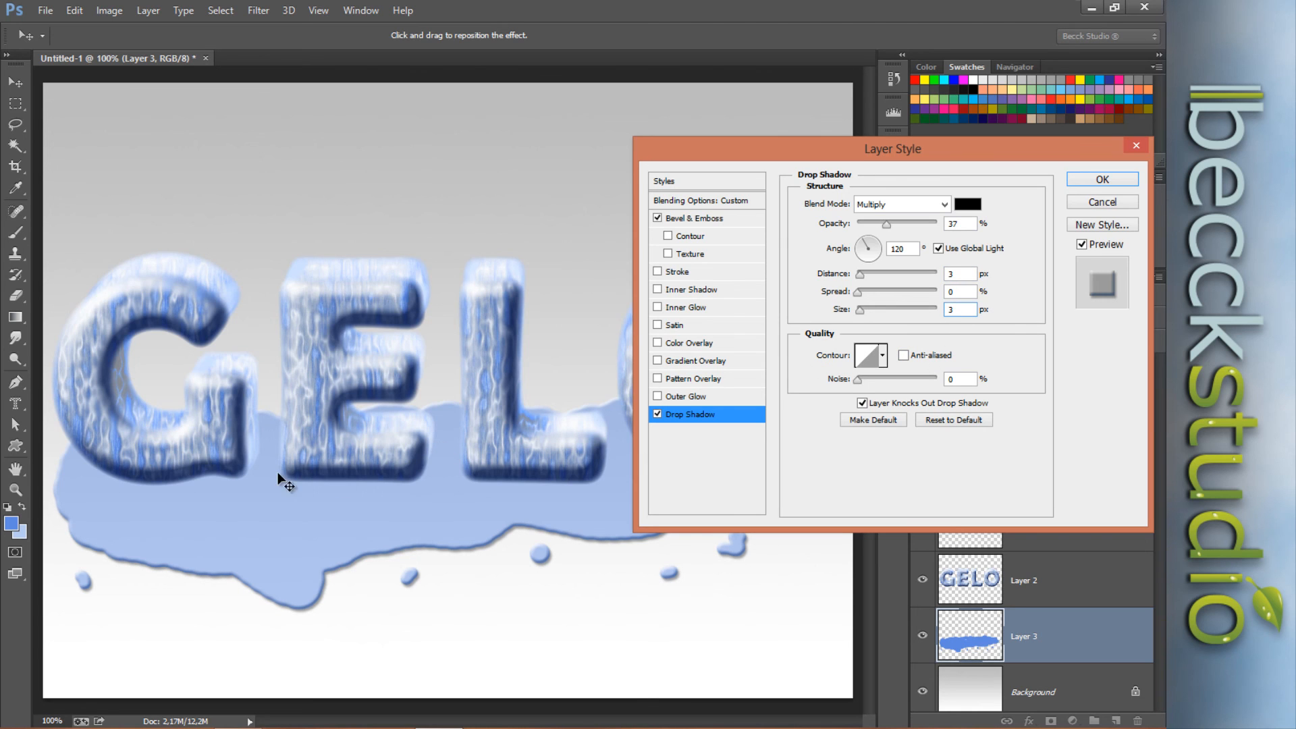
Refine the puddle's bevel without global light, using a 148° angle, 42° altitude and 3 px size, and increase its softening.
left_click(716, 220)
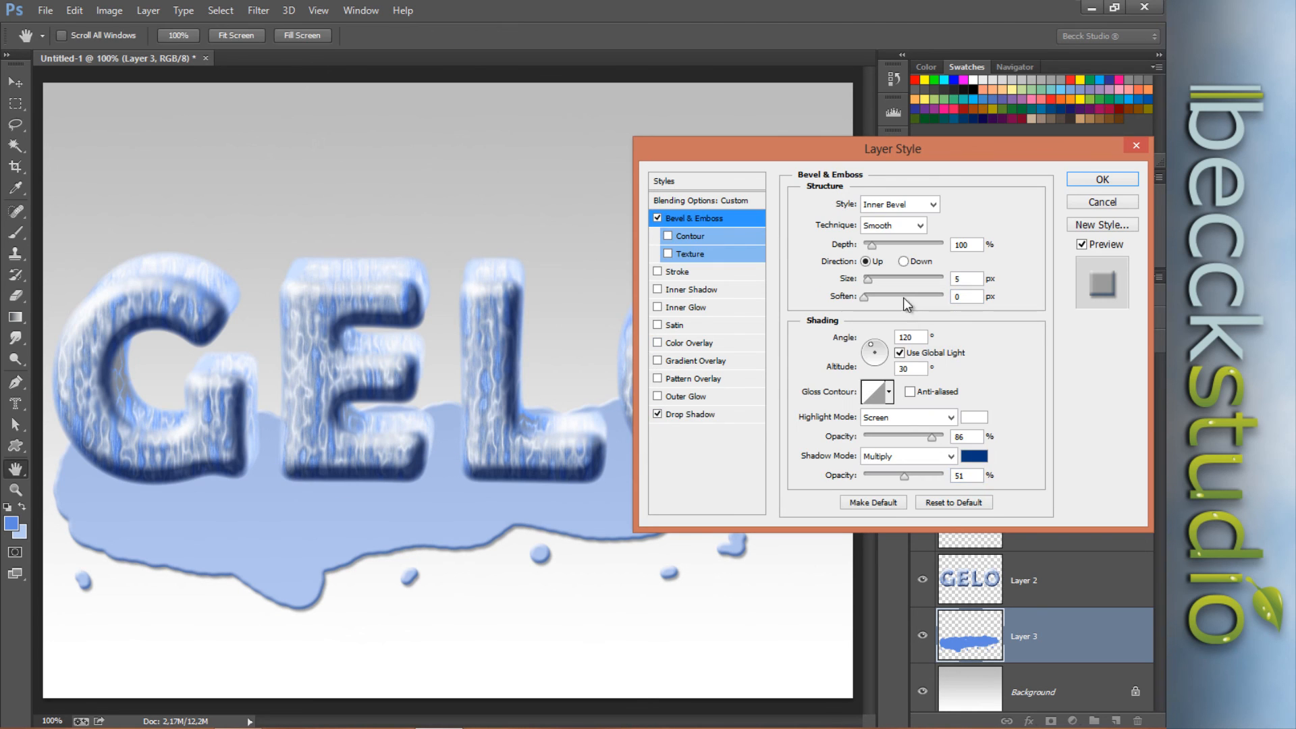
left_click(900, 353)
left_click_drag(875, 356, 872, 358)
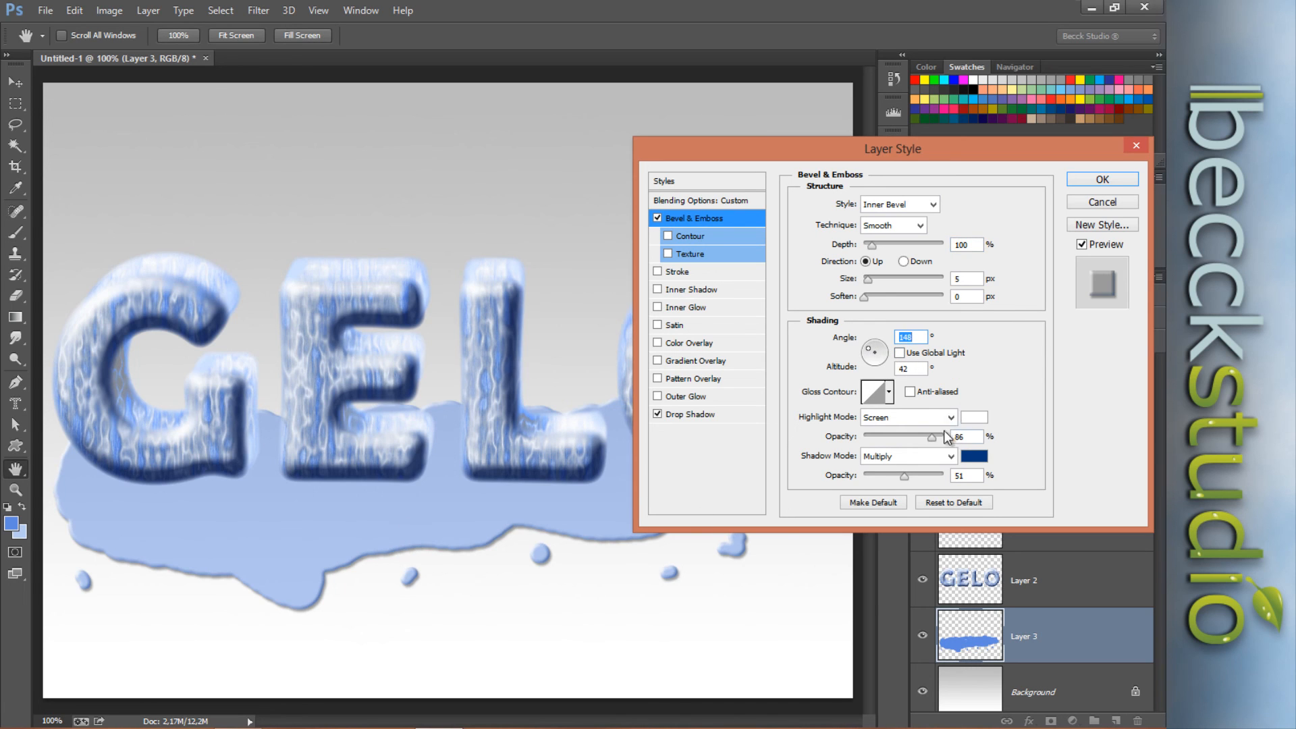
left_click(963, 281)
type("3")
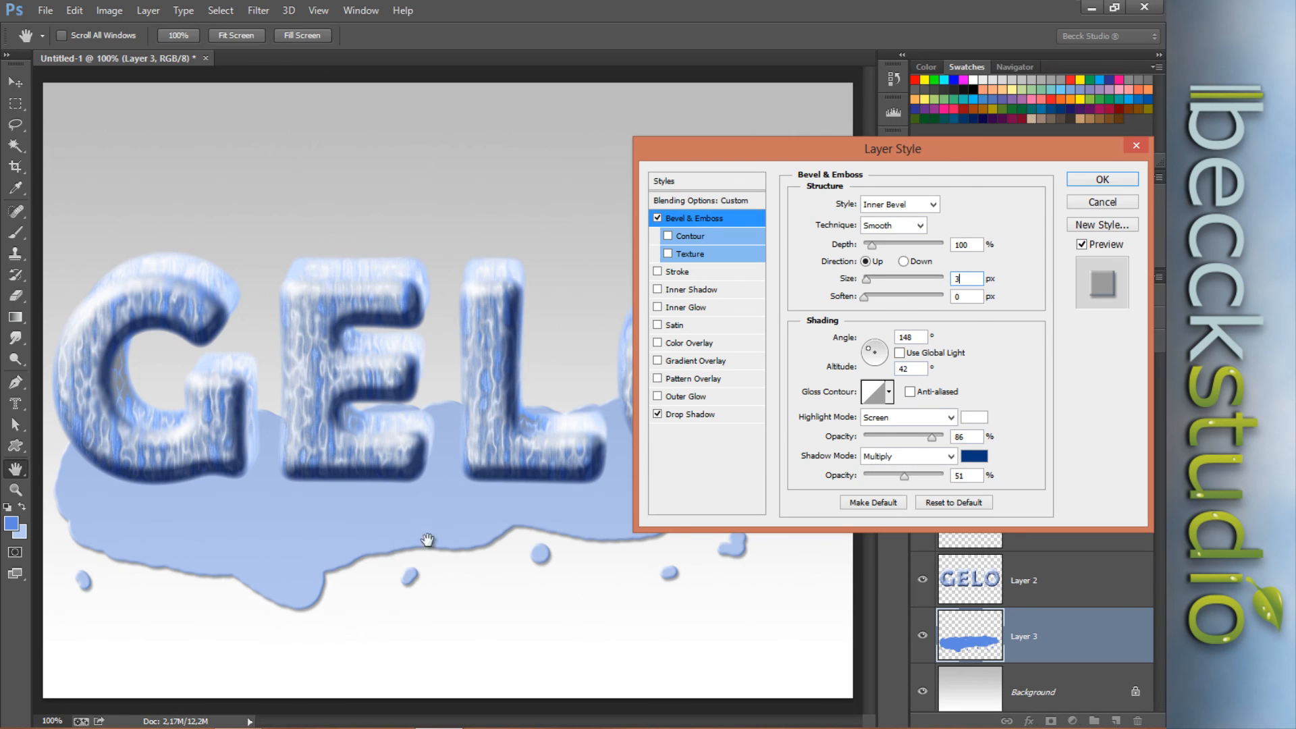
left_click_drag(866, 300, 876, 299)
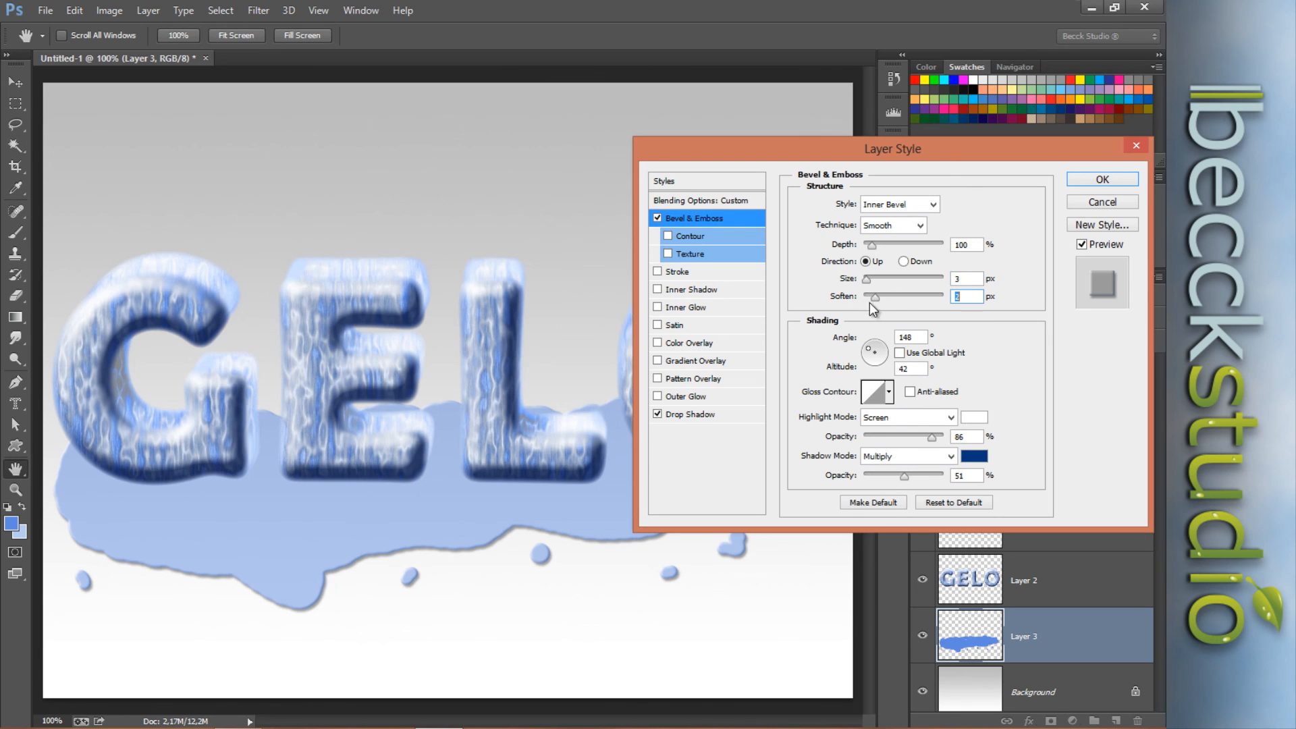
Finish the puddle's bevel with an anti-aliased gloss contour and 164% depth, and lower Layer 3's fill to 42%.
left_click(911, 391)
left_click_drag(870, 246, 877, 246)
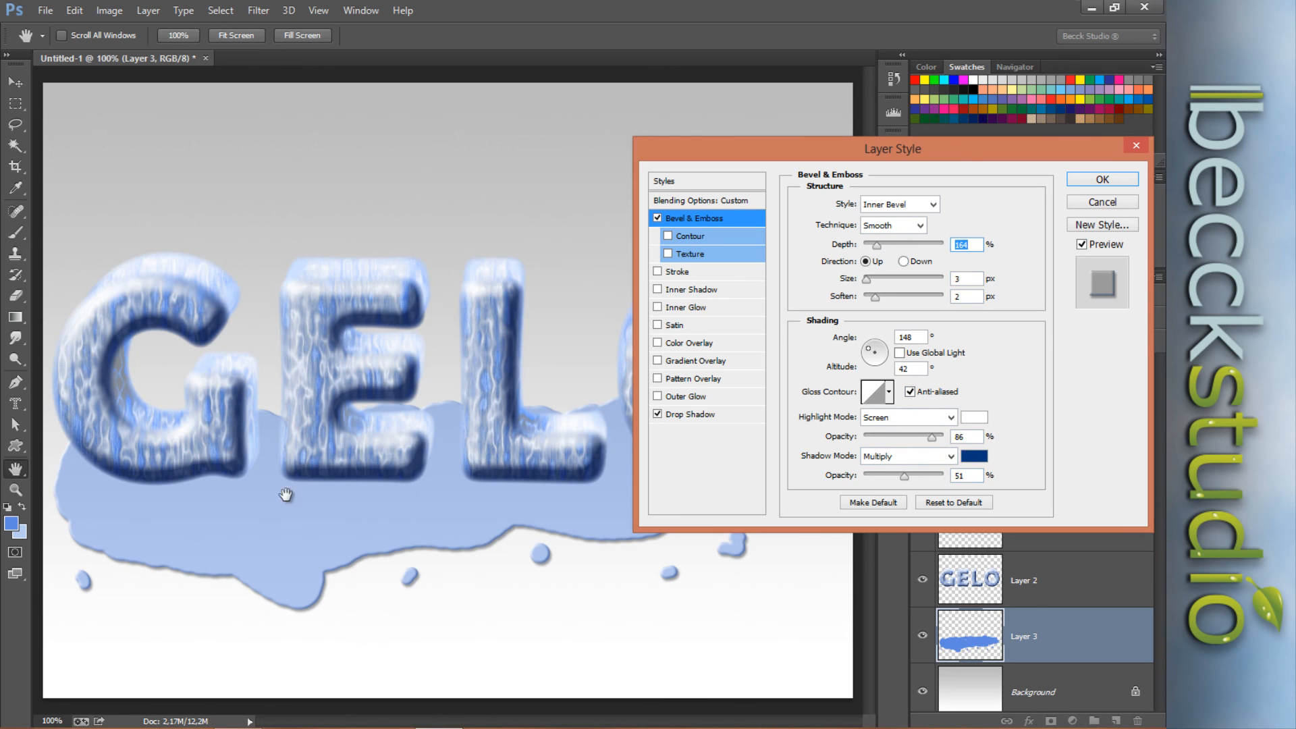
left_click(1102, 181)
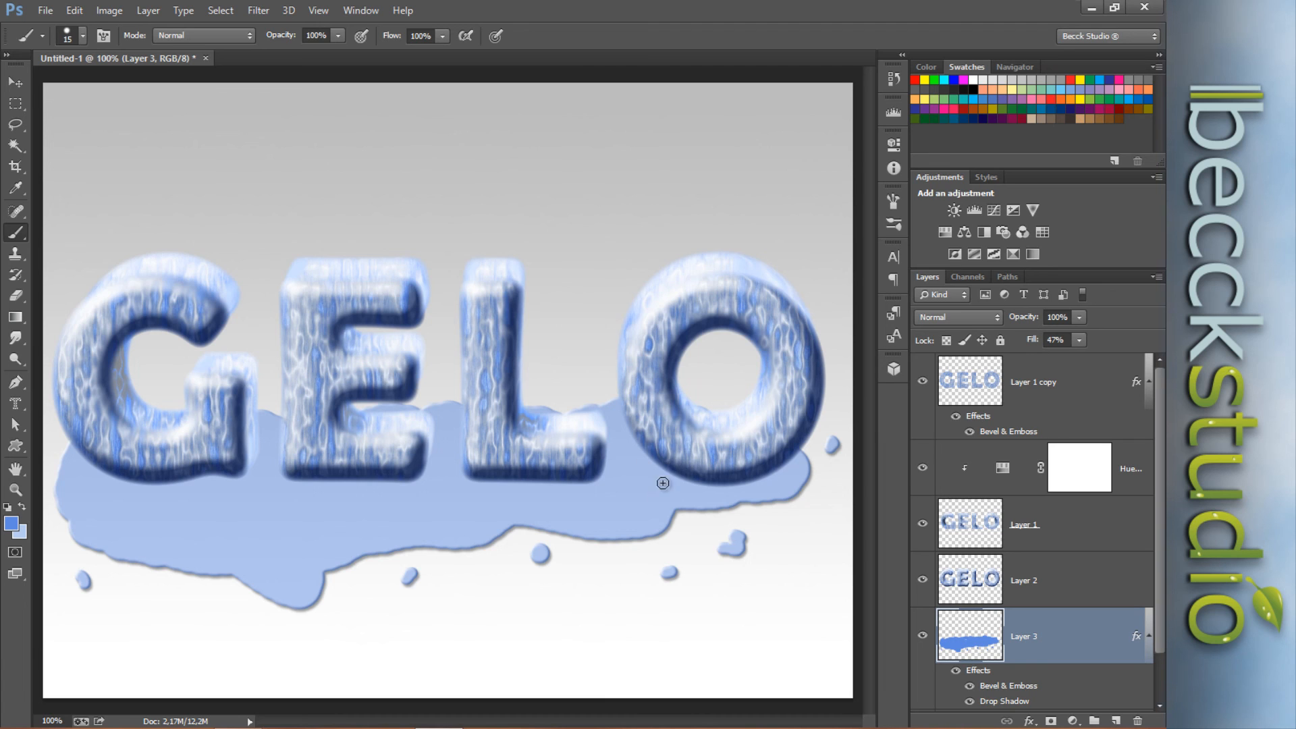
left_click(1030, 344)
left_click_drag(1024, 348, 1020, 352)
Flip the GELO depth lettering on Layer 2 vertically.
left_click(1085, 582)
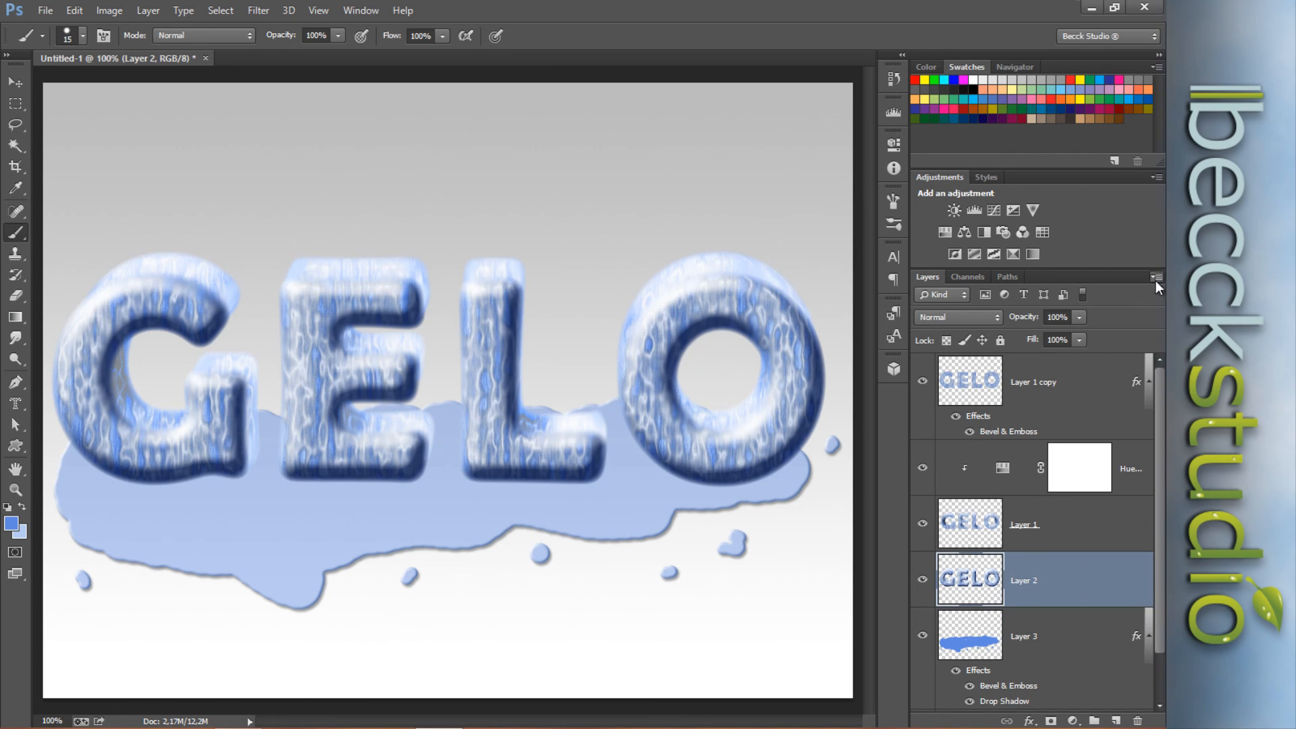
left_click(75, 11)
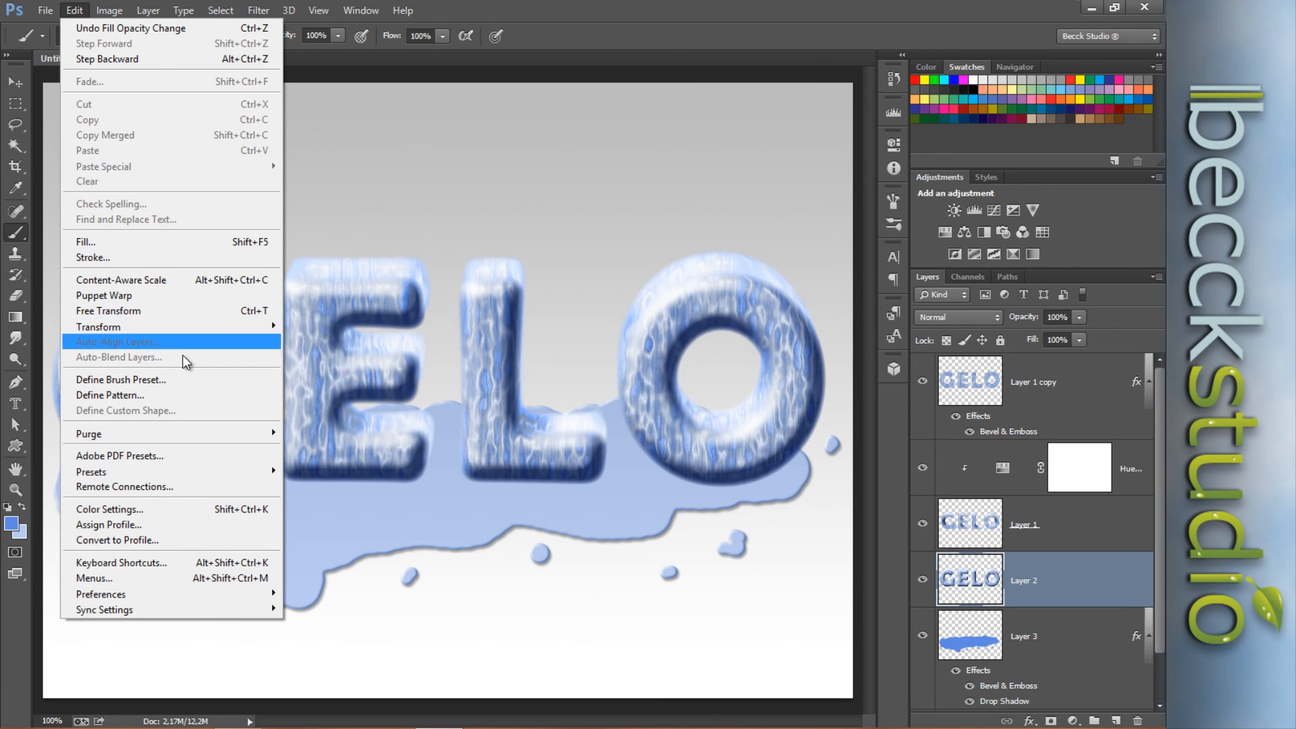
mouse_move(182, 327)
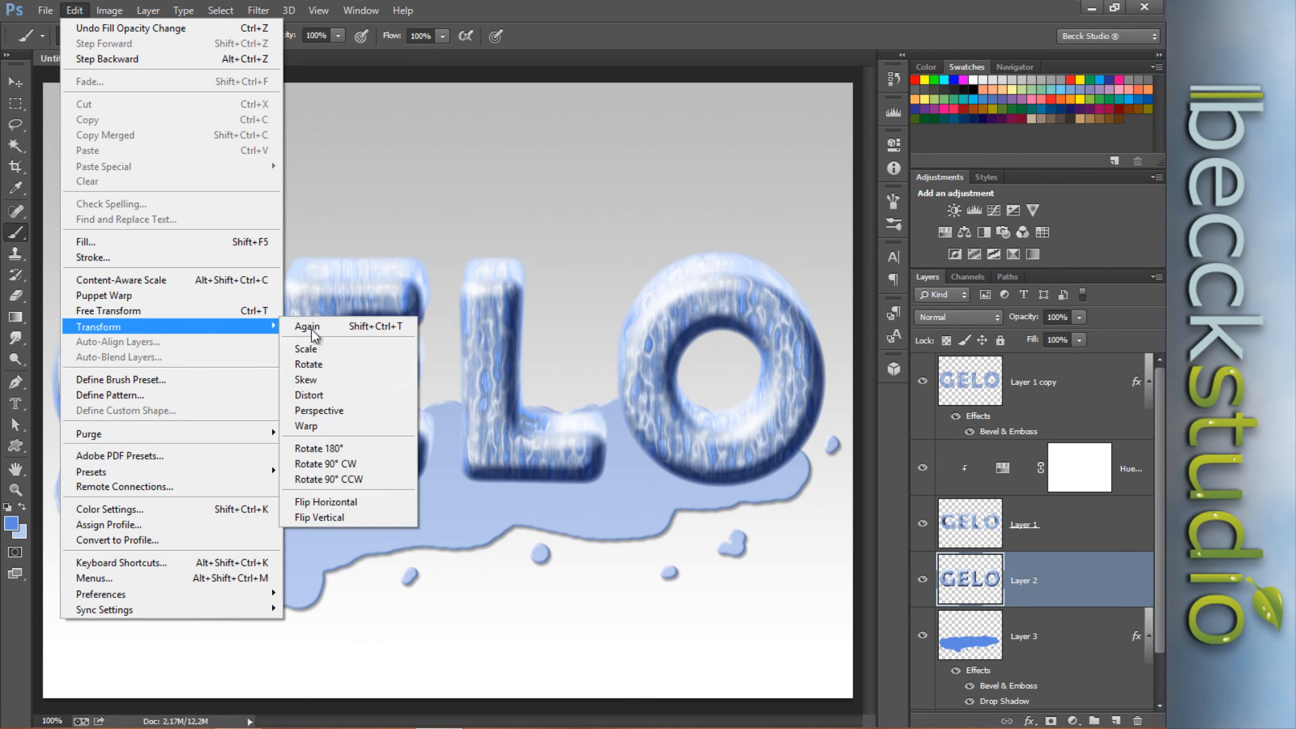
left_click(342, 518)
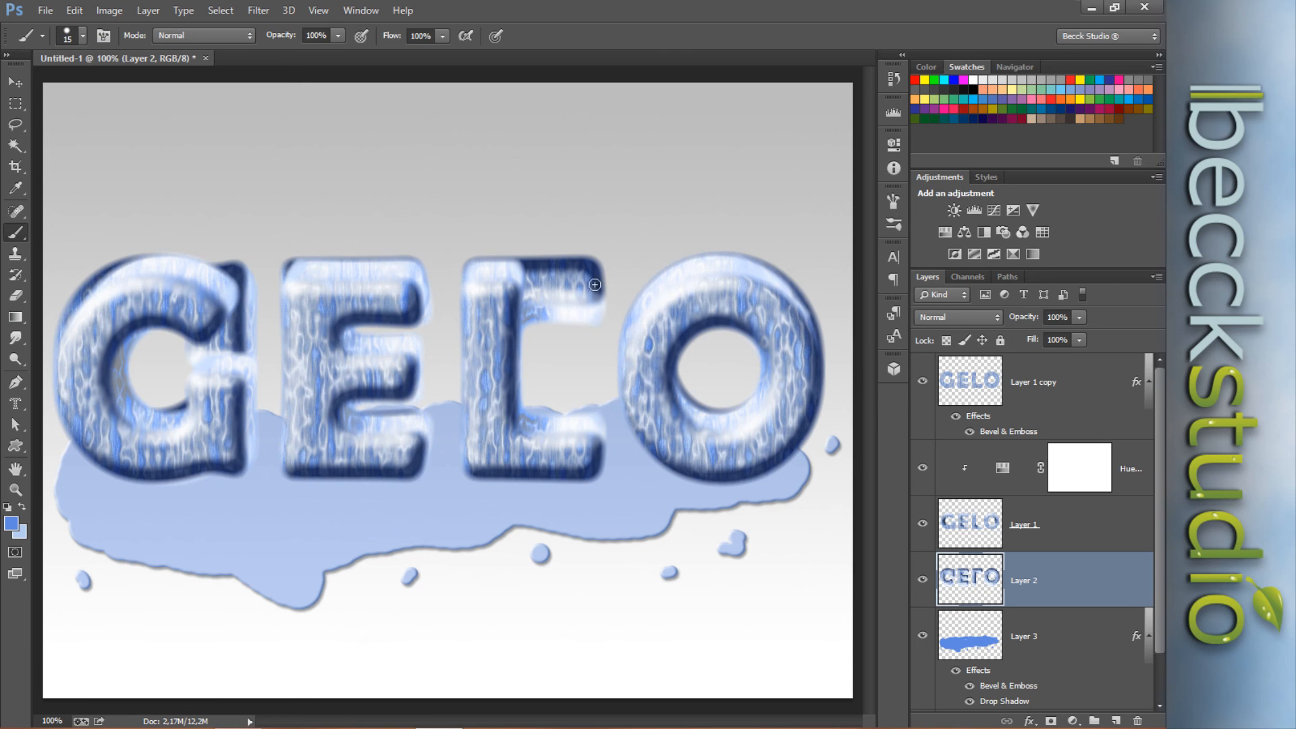
Move the flipped Layer 2 lettering directly beneath the upright letters and clip it to the puddle on Layer 3 as a reflection.
left_click(15, 82)
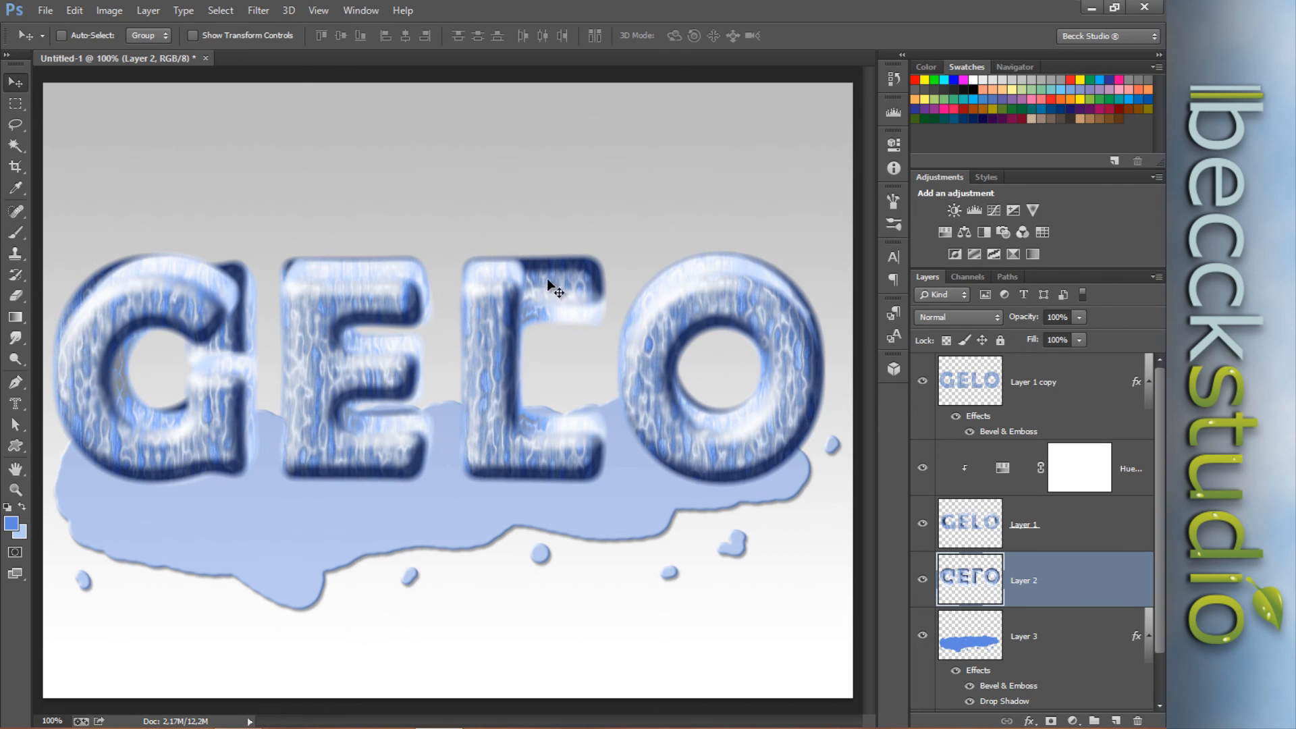
left_click_drag(548, 281, 542, 493)
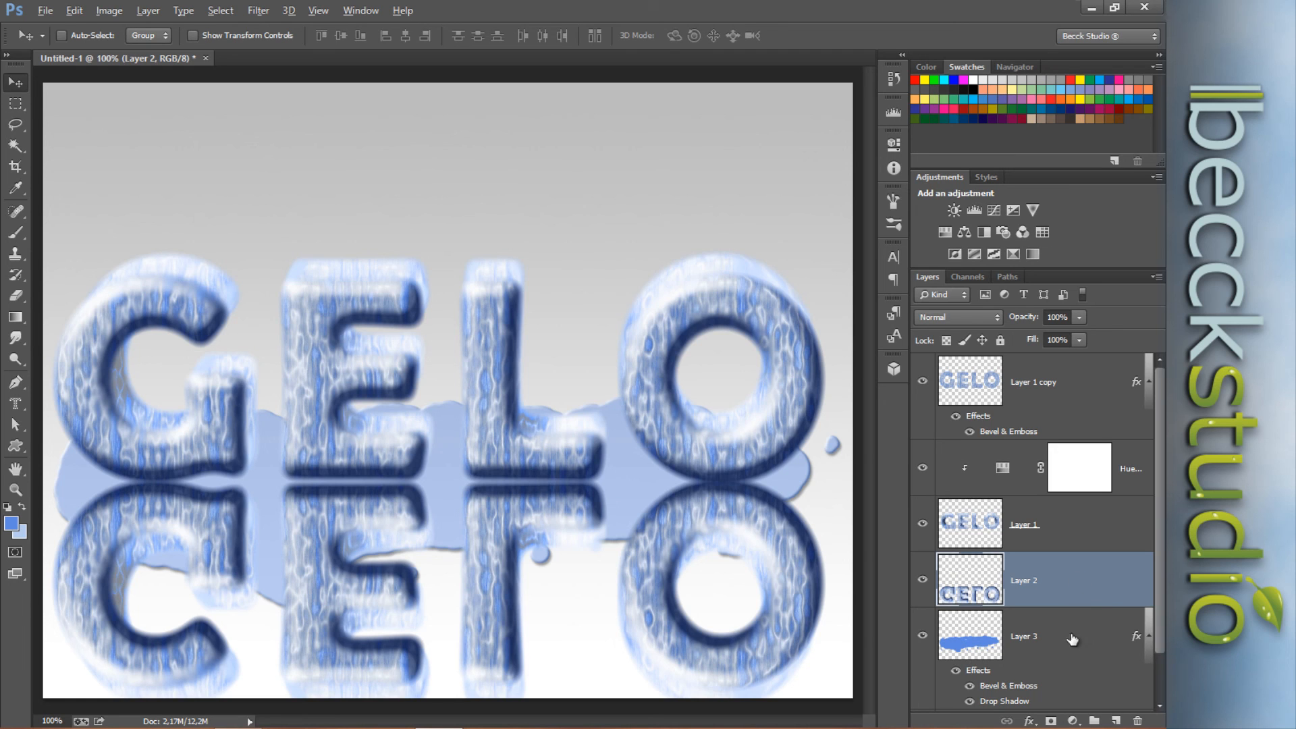
left_click_drag(1085, 624, 1083, 606)
left_click(1083, 605, "alt")
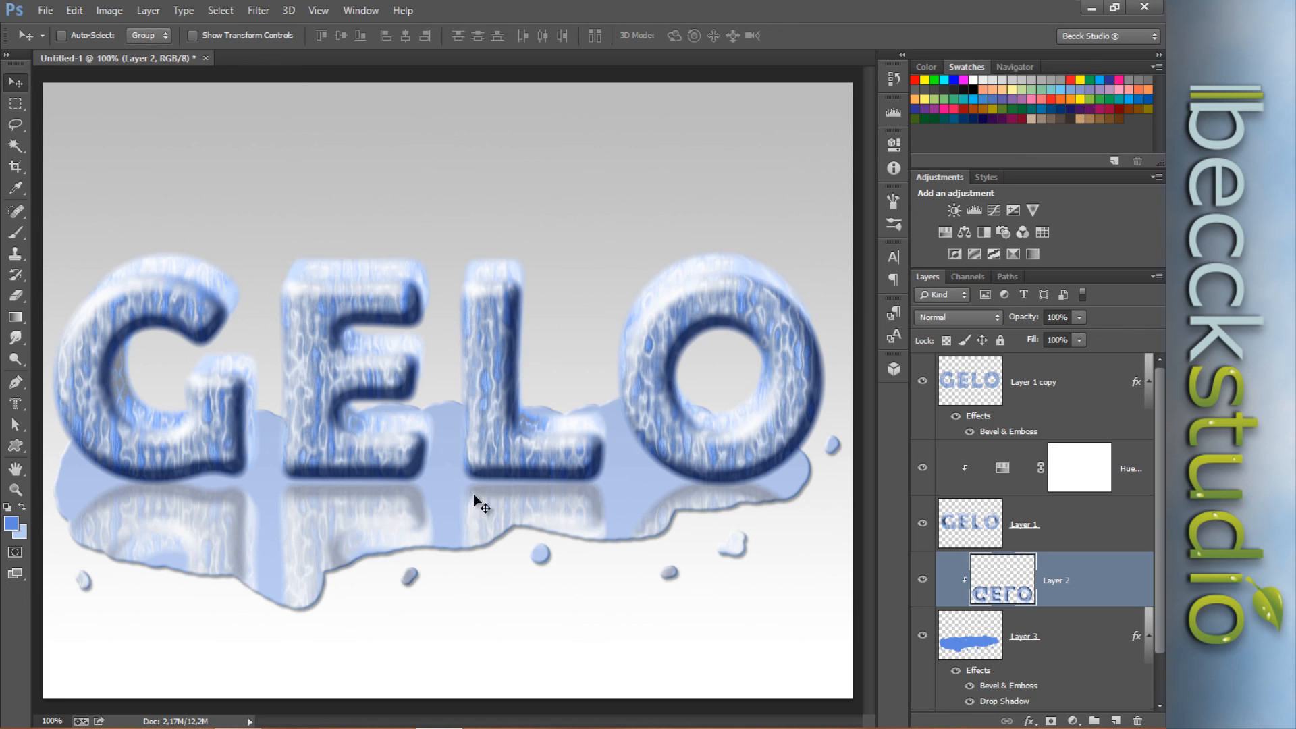
Enlarge the brush to 35 px and extend the puddle on Layer 3 below the O, undoing a trial droplet under the G.
left_click(1085, 638)
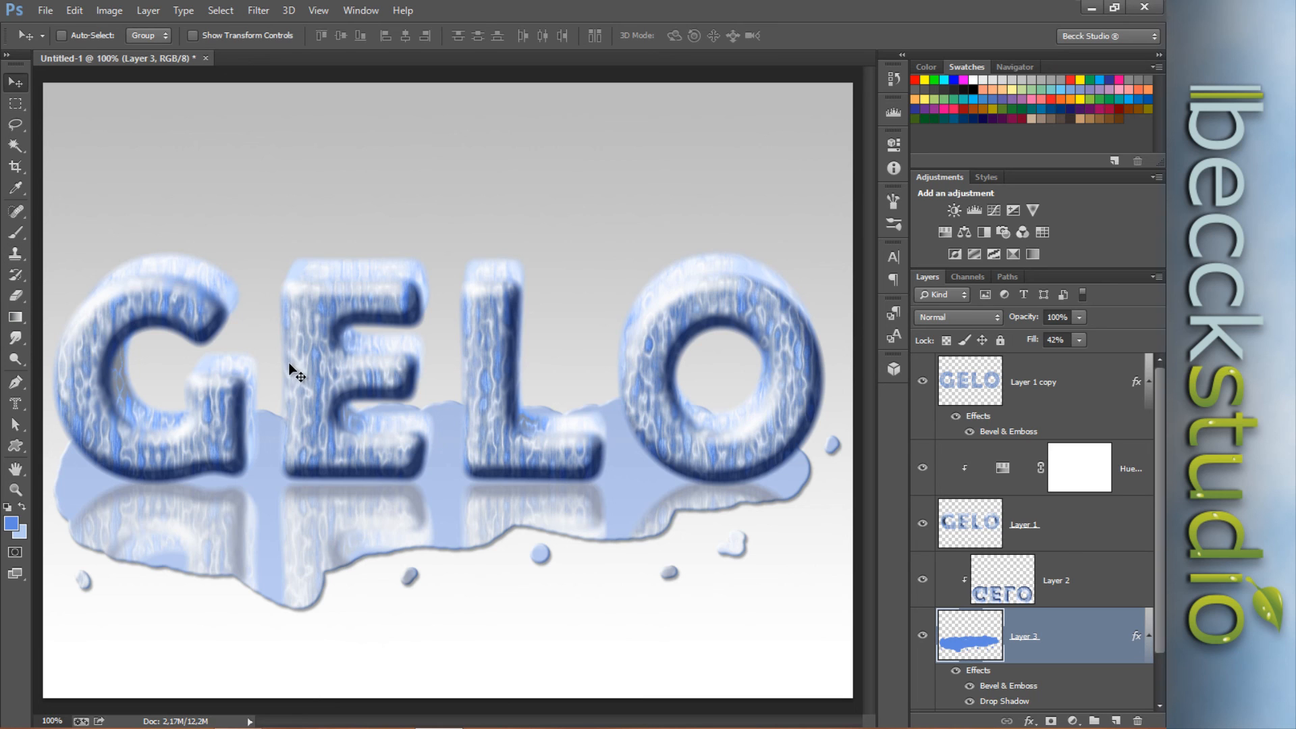
key("b")
key("bracketright")
key("bracketright")
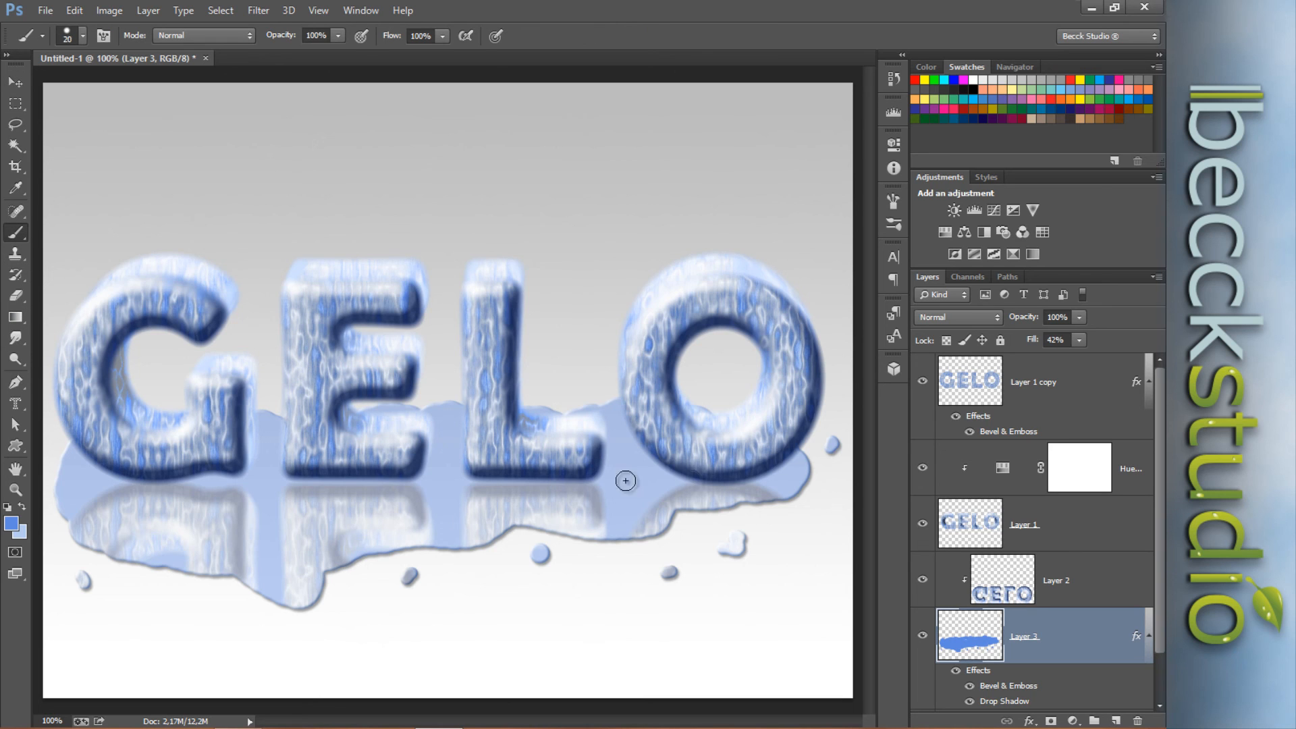
left_click_drag(810, 462, 784, 496)
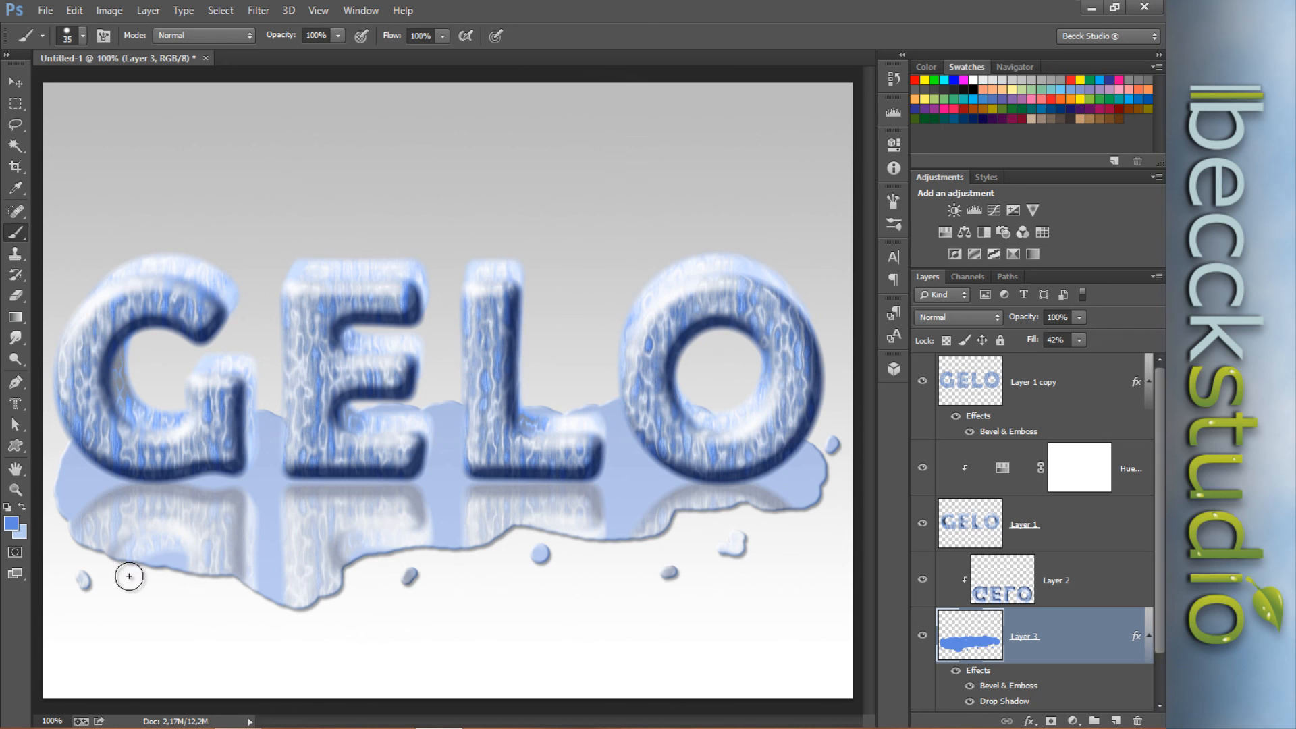
left_click(150, 600)
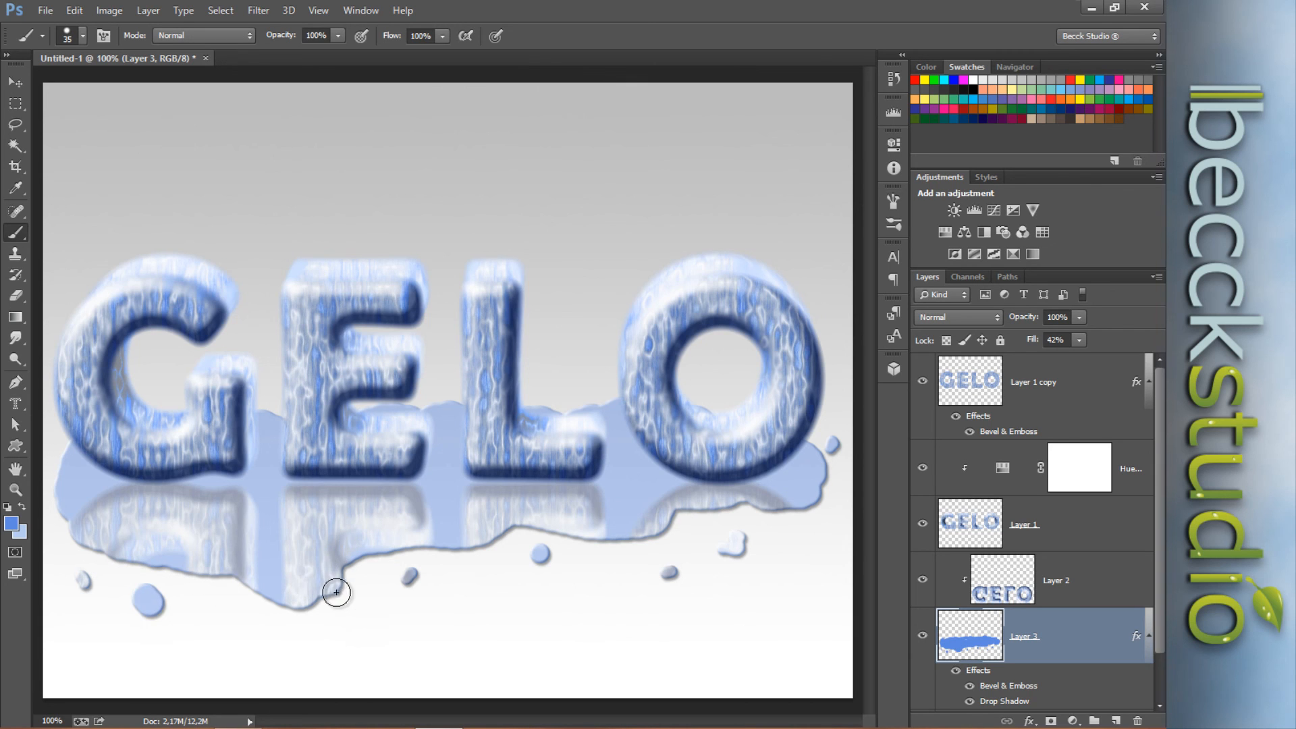
key("ctrl+z")
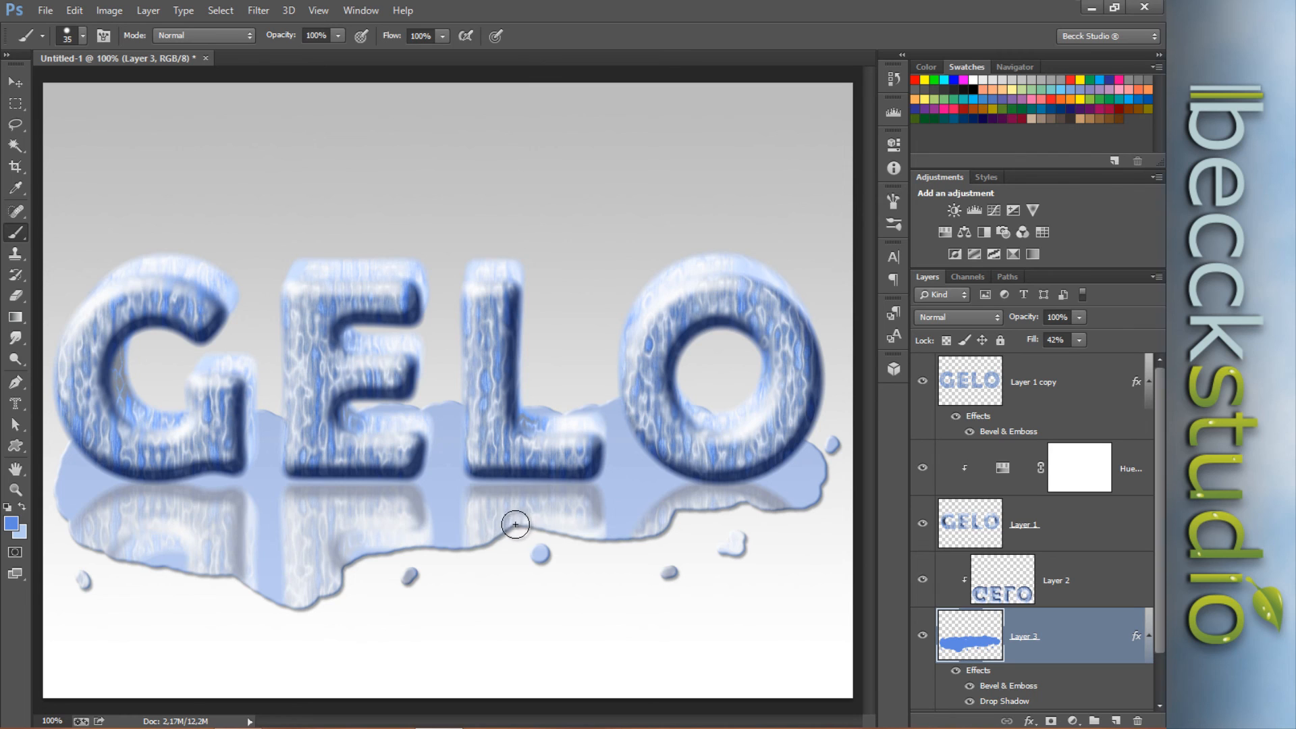
Paint irregular bulges and drips along the puddle's lower edge beneath the G, E and L, reducing the brush to 25 px.
left_click_drag(516, 525, 507, 539)
key("bracketleft")
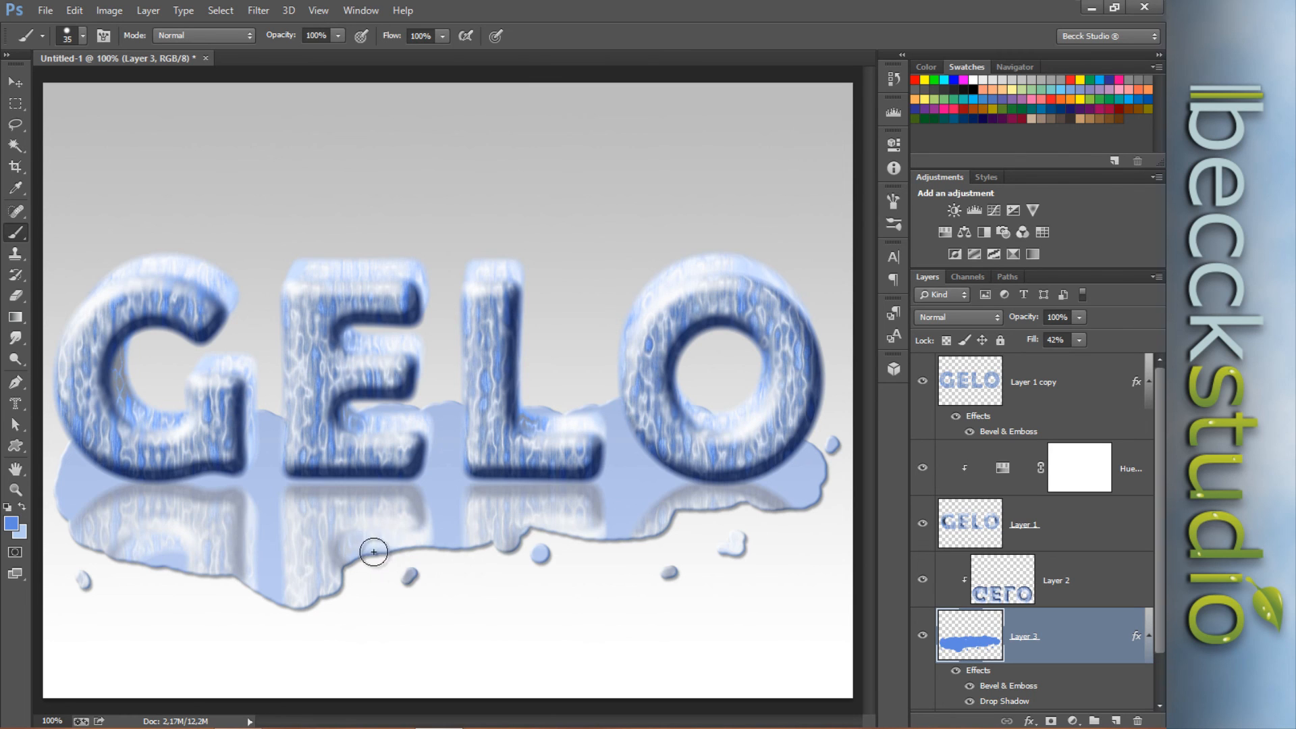
mouse_move(384, 551)
left_mouse_down()
mouse_move(358, 555)
mouse_move(372, 562)
left_mouse_up()
left_click_drag(239, 576, 212, 582)
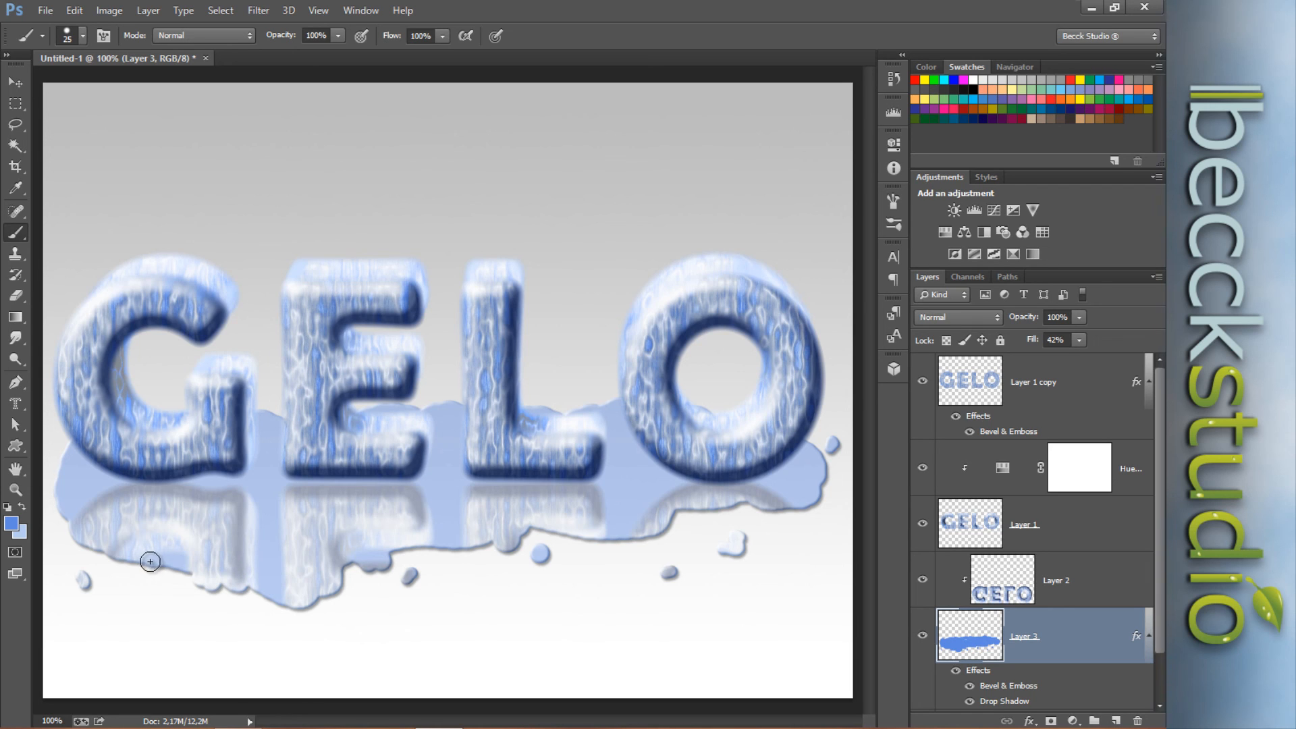
left_click(151, 565)
mouse_move(111, 555)
left_mouse_down()
mouse_move(81, 546)
mouse_move(190, 591)
mouse_move(169, 575)
left_mouse_up()
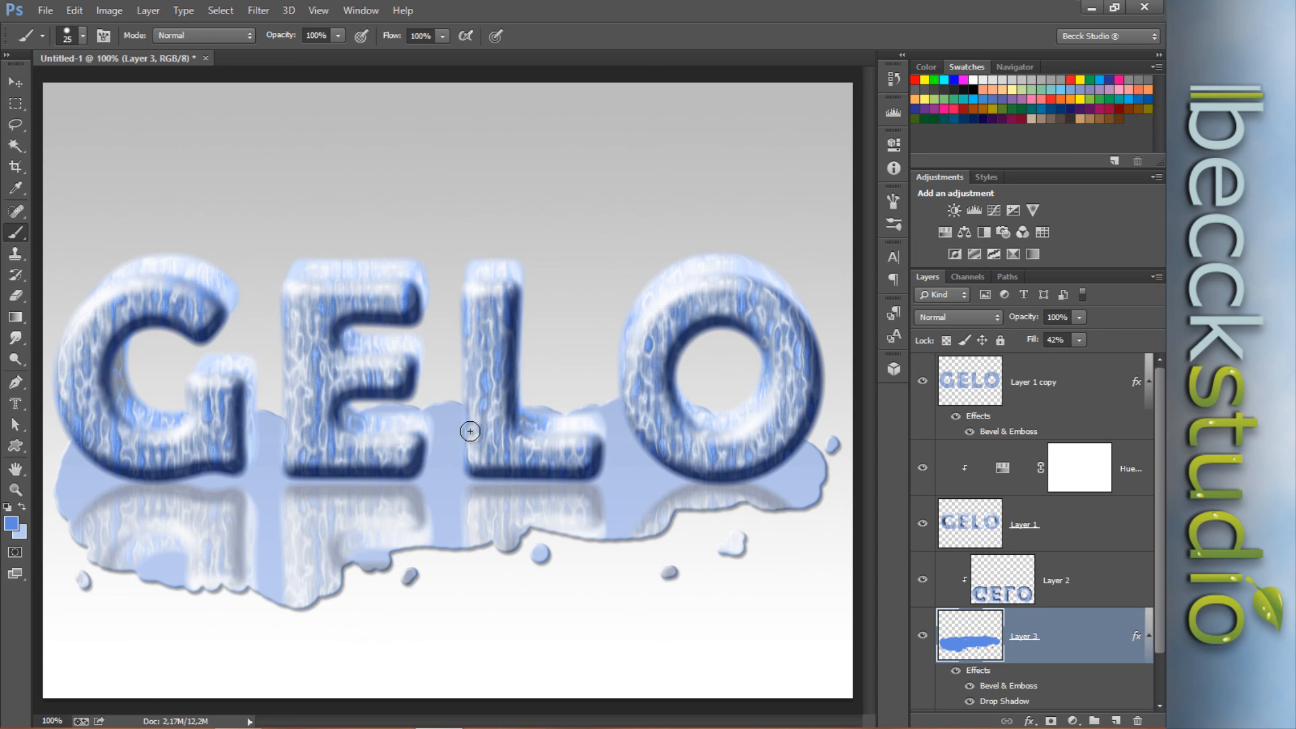
View the artwork in Full Screen Mode without panels.
key("f")
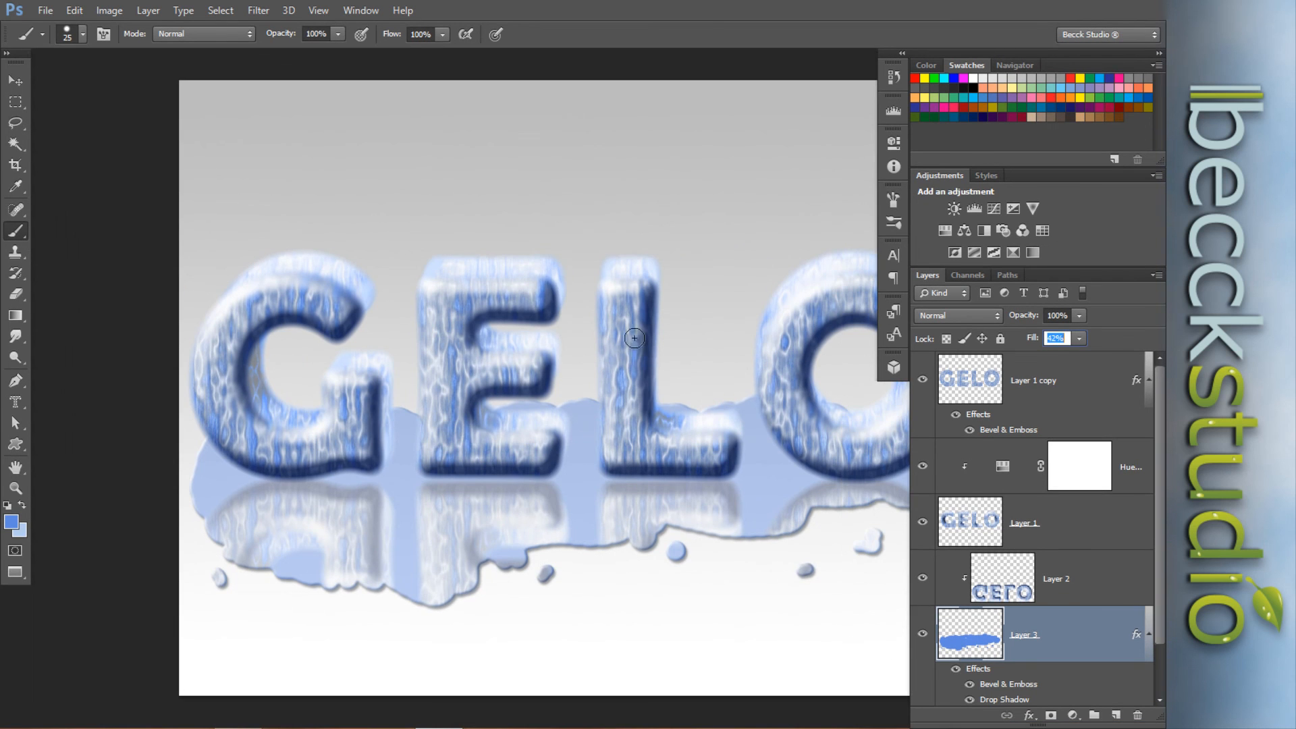
right_click(19, 574)
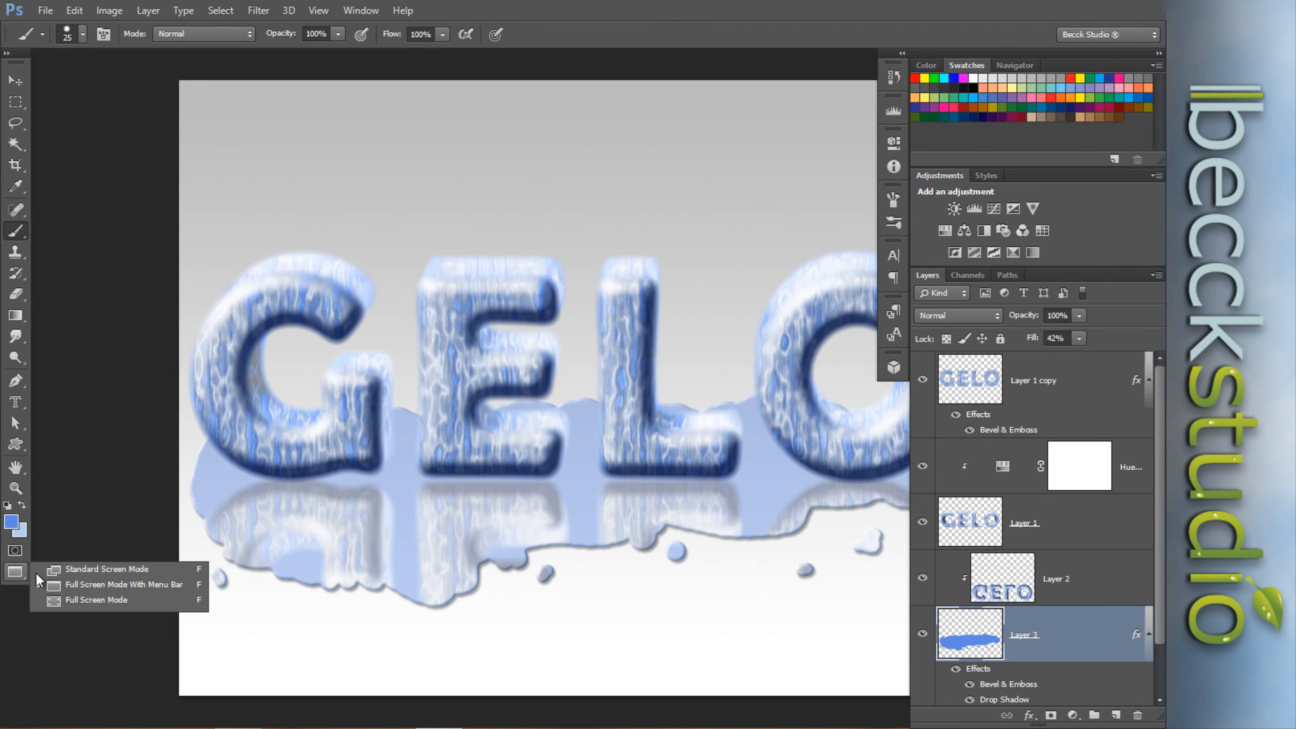
left_click(67, 600)
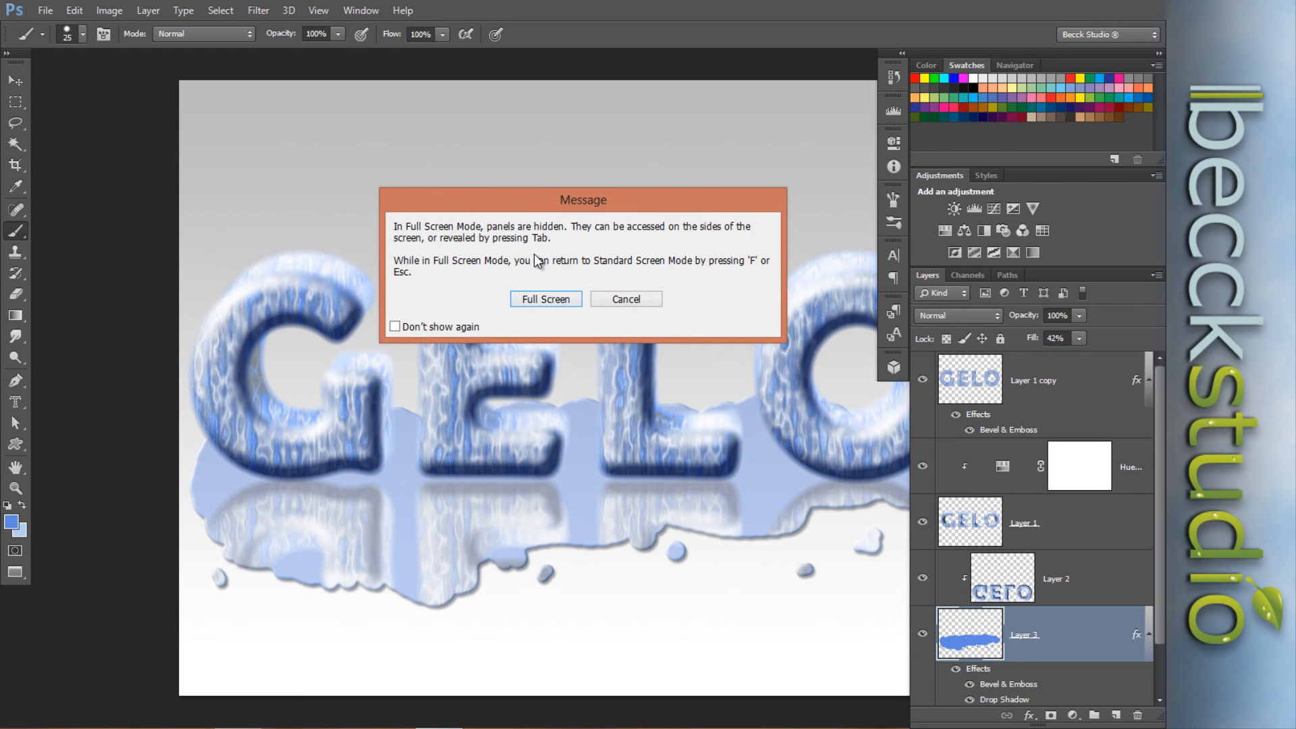
left_click(551, 299)
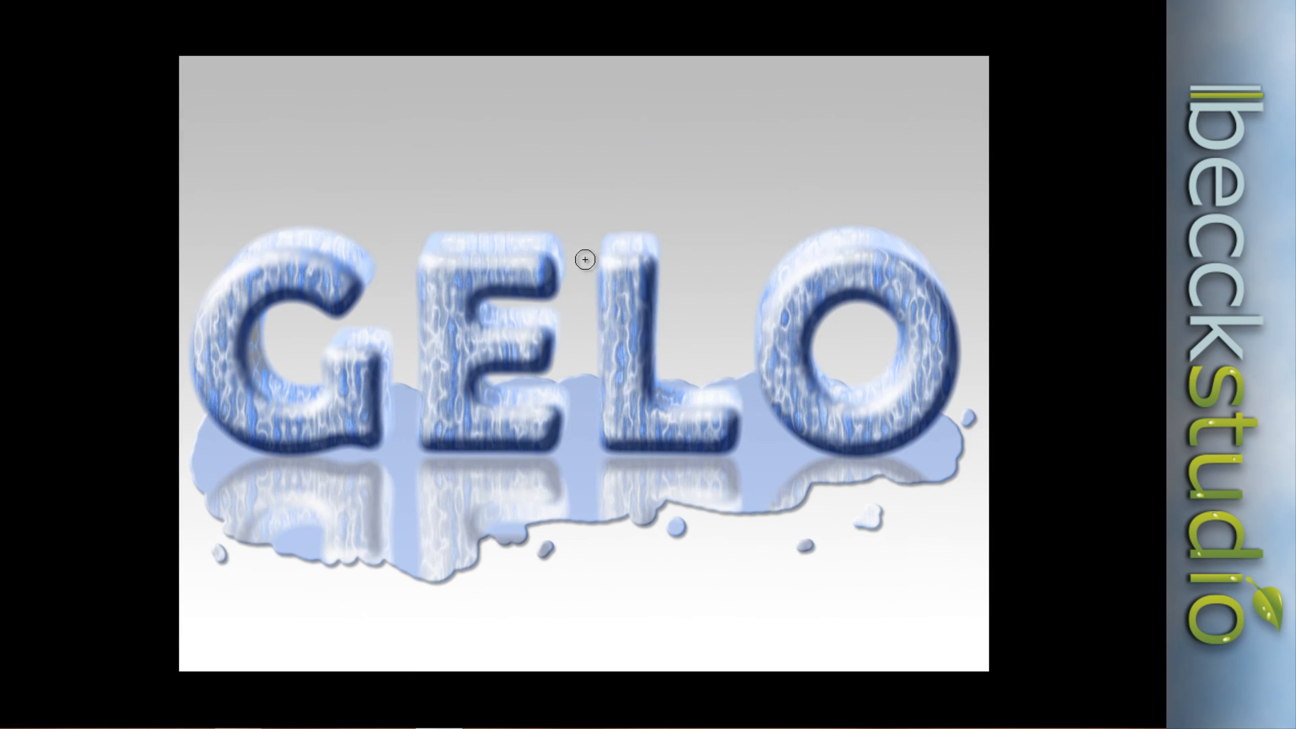